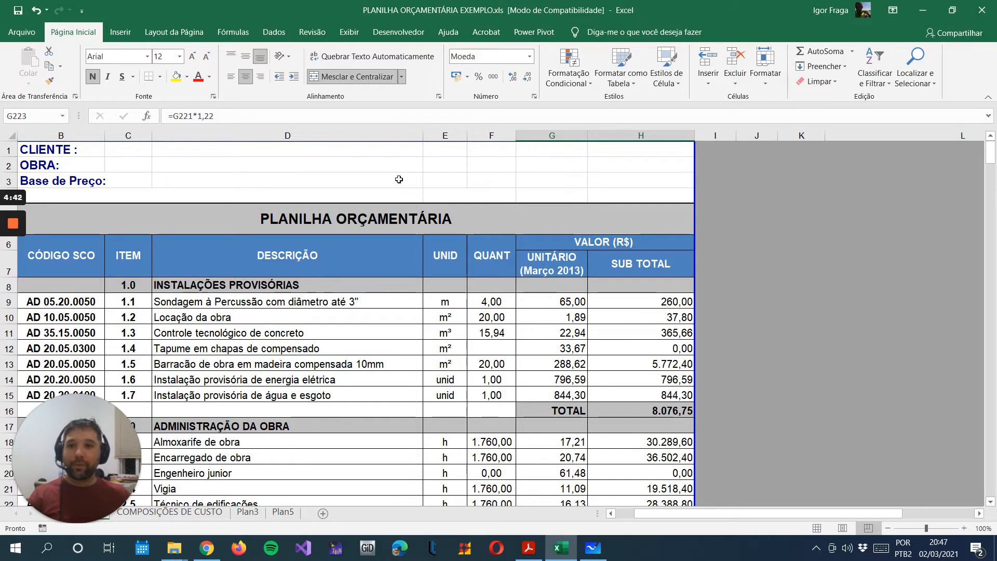
left_click_drag(66, 440, 932, 366)
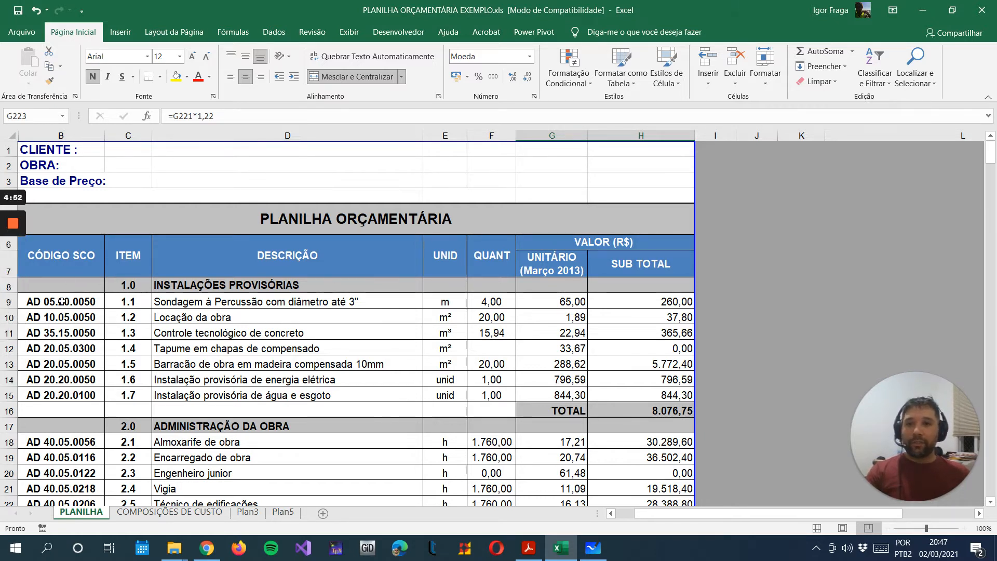
left_click(206, 285)
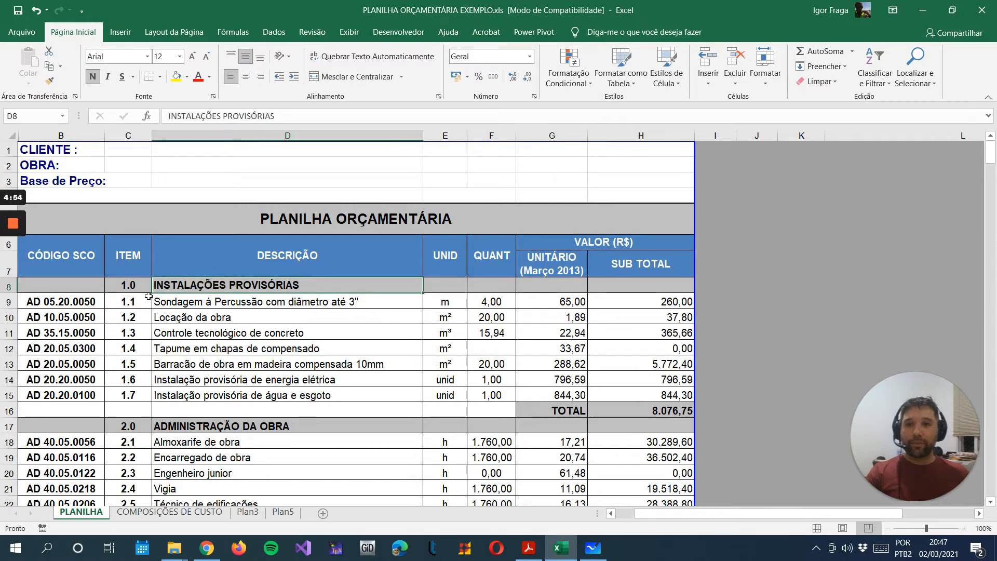
scroll(254, 303, "down", 3)
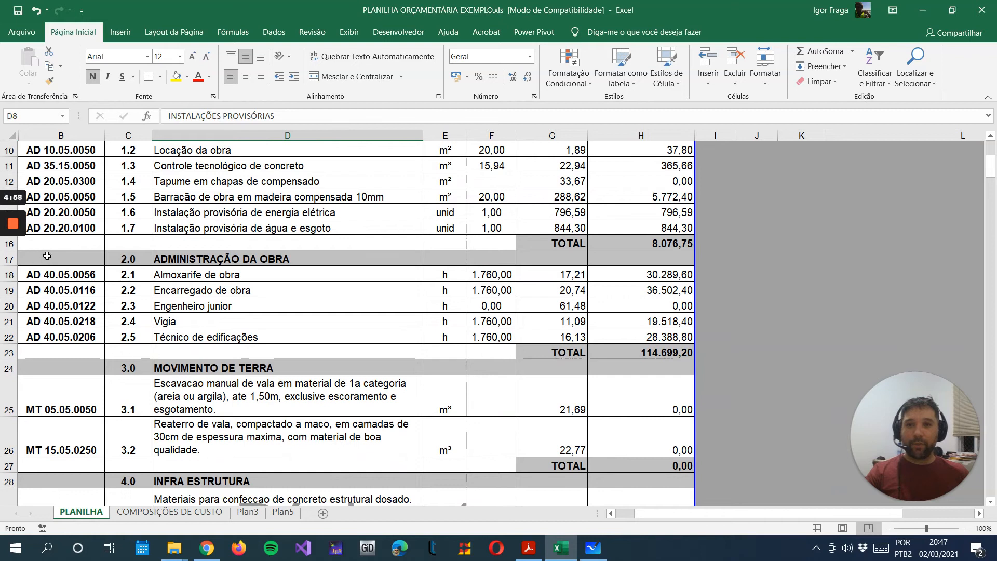
left_click_drag(47, 255, 631, 338)
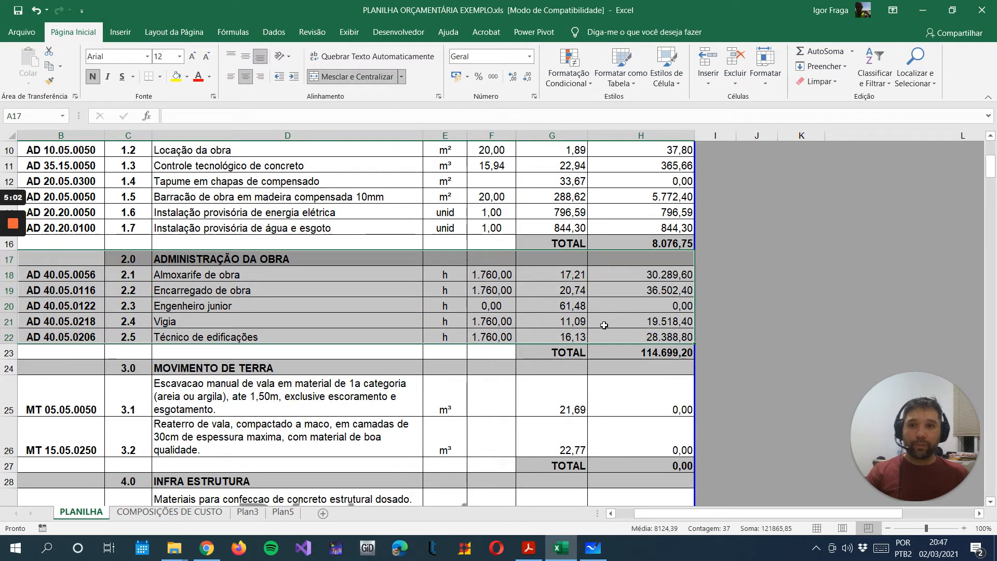
left_click(130, 274)
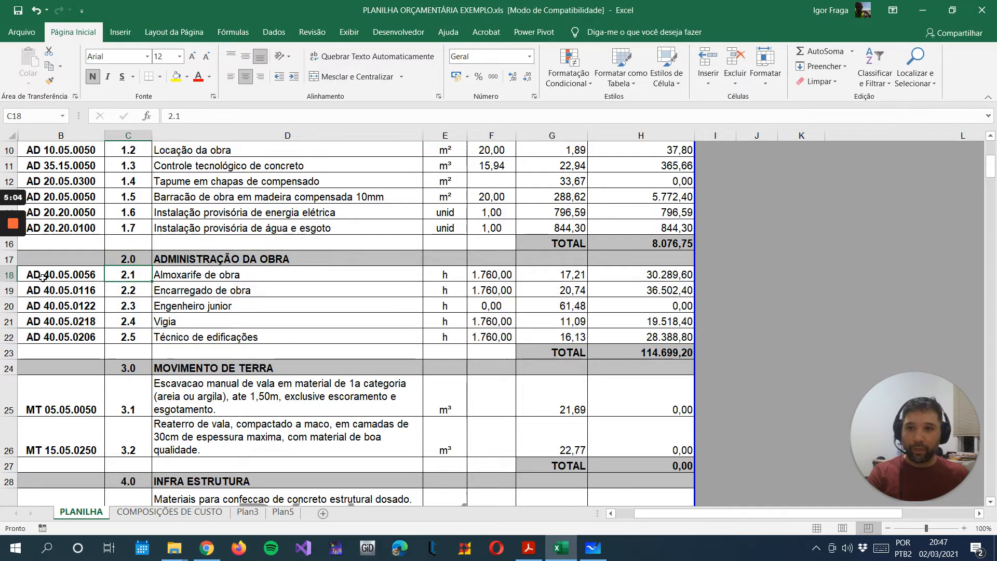
Take the spreadsheet window out of full screen and enlarge it, keeping free space beside the row numbers
mouse_move(15, 264)
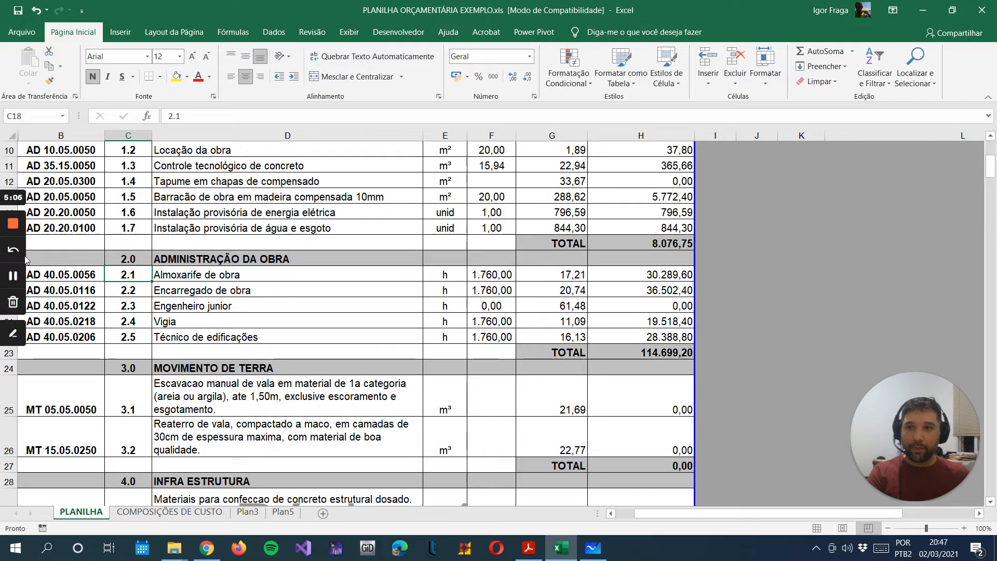
left_click_drag(414, 8, 452, 55)
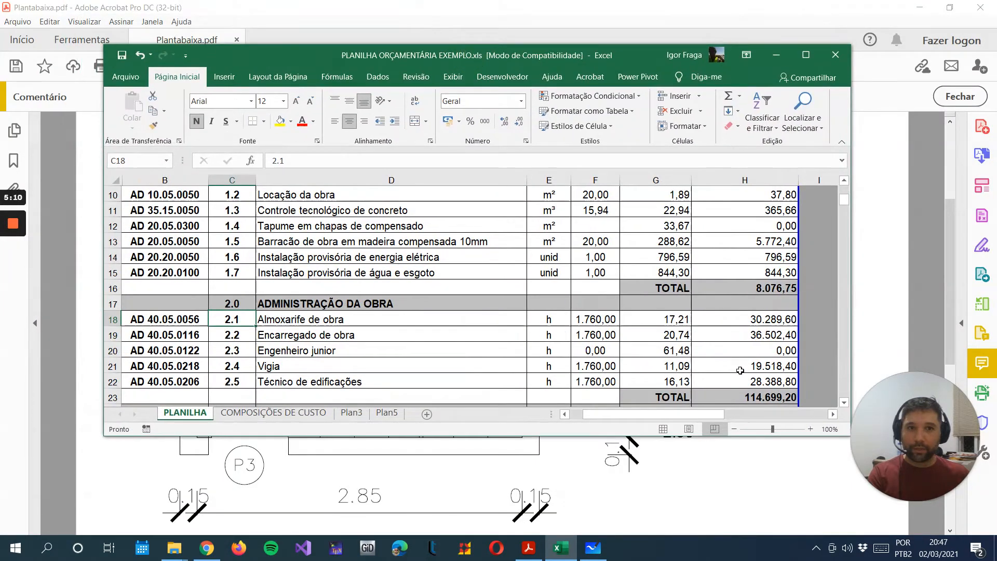
left_click_drag(844, 434, 970, 535)
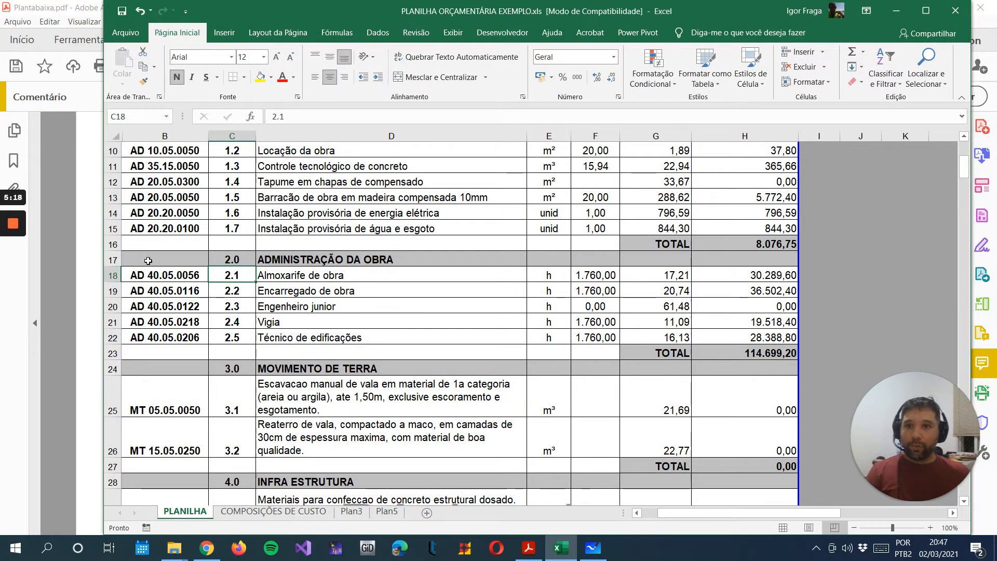
Delete the whole ADMINISTRAÇÃO DA OBRA section, rows 17 to 23, including its total row
left_click_drag(106, 266, 115, 345)
right_click(114, 342)
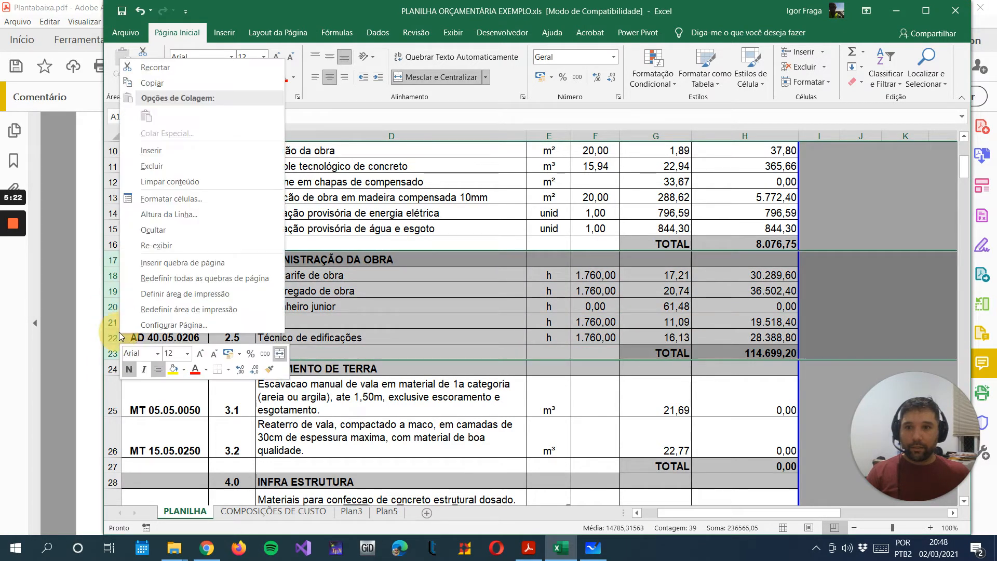
left_click(152, 166)
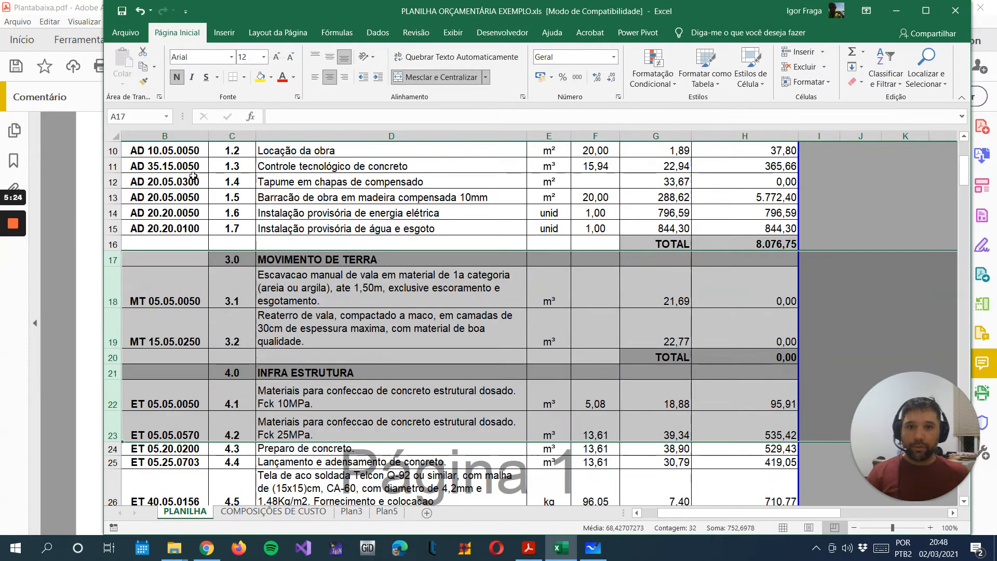
left_click(294, 271)
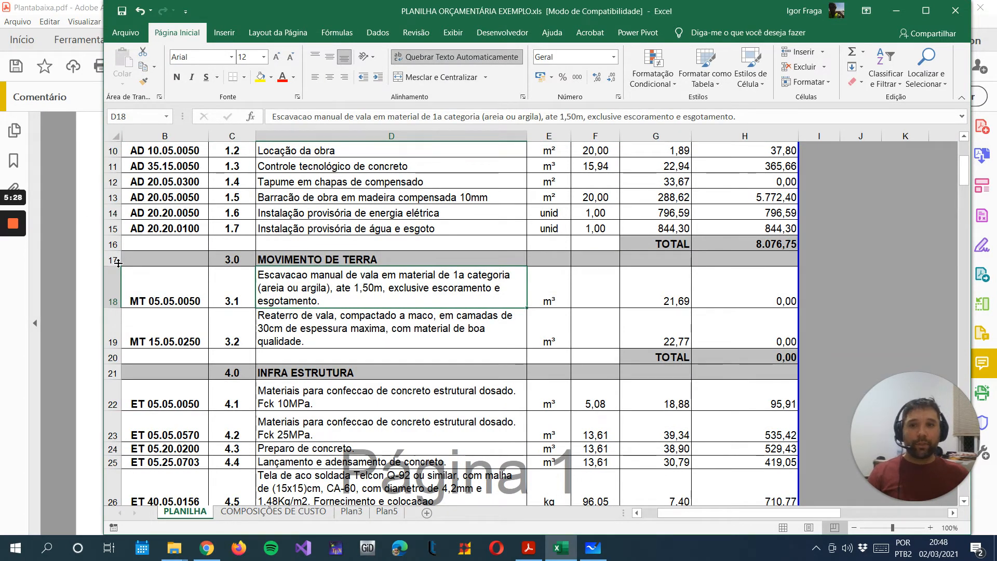
Delete the whole MOVIMENTO DE TERRA section, rows 17 to 20, including its total row
left_click_drag(113, 258, 111, 357)
right_click(112, 320)
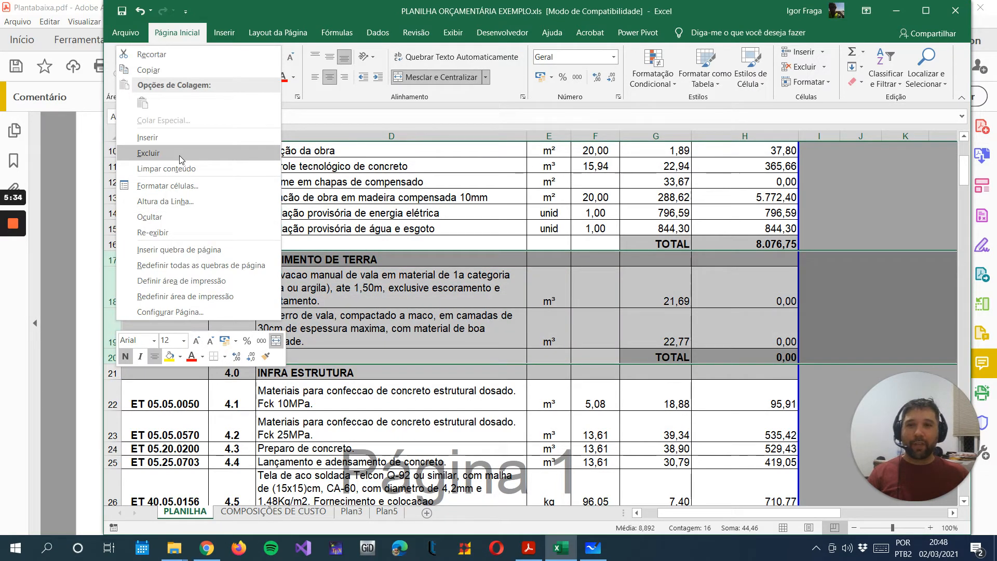
left_click(148, 153)
left_click(156, 284)
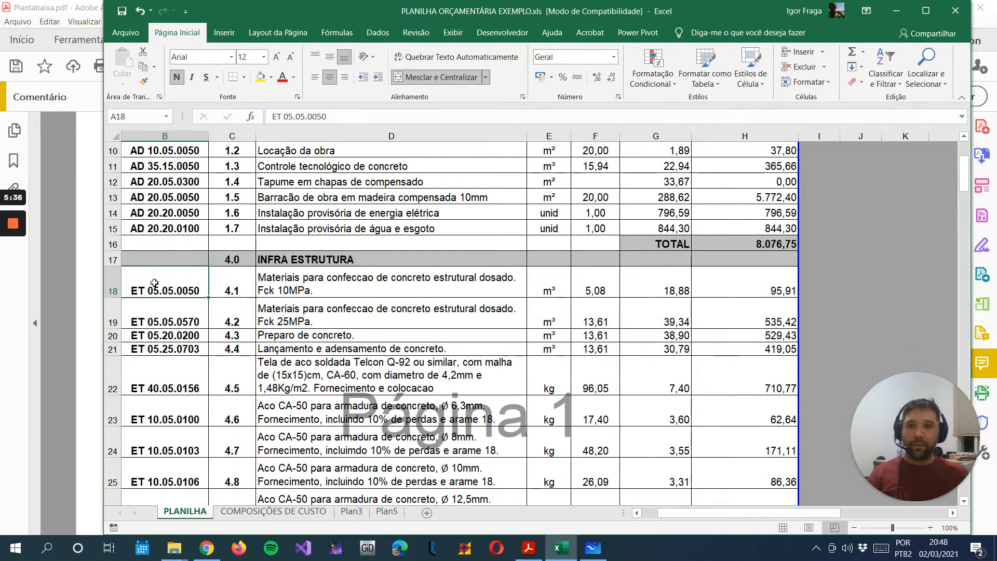
Delete the whole INFRA ESTRUTURA section, rows 17 to 35, including its total row
scroll(137, 244, "down", 1)
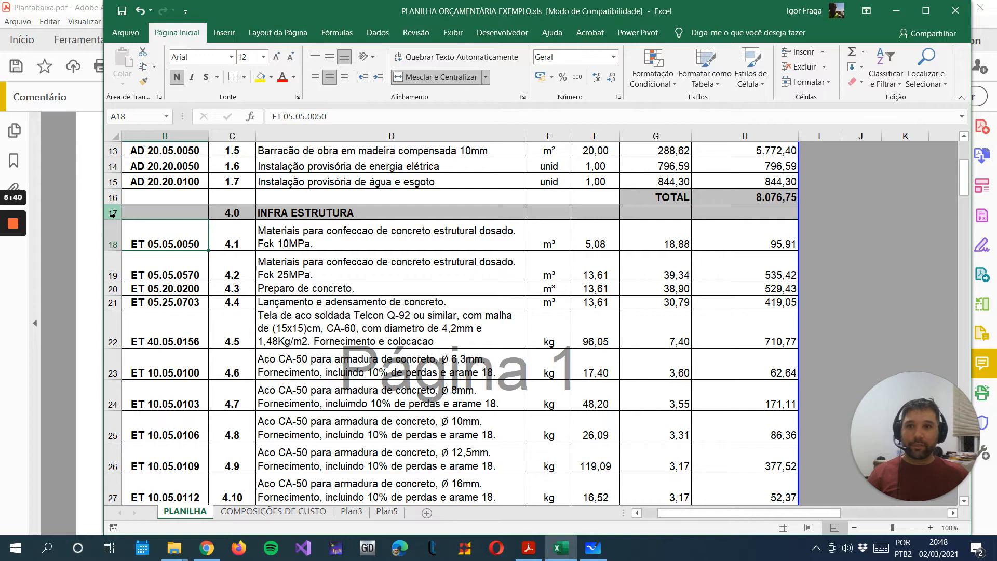
left_click_drag(115, 213, 120, 387)
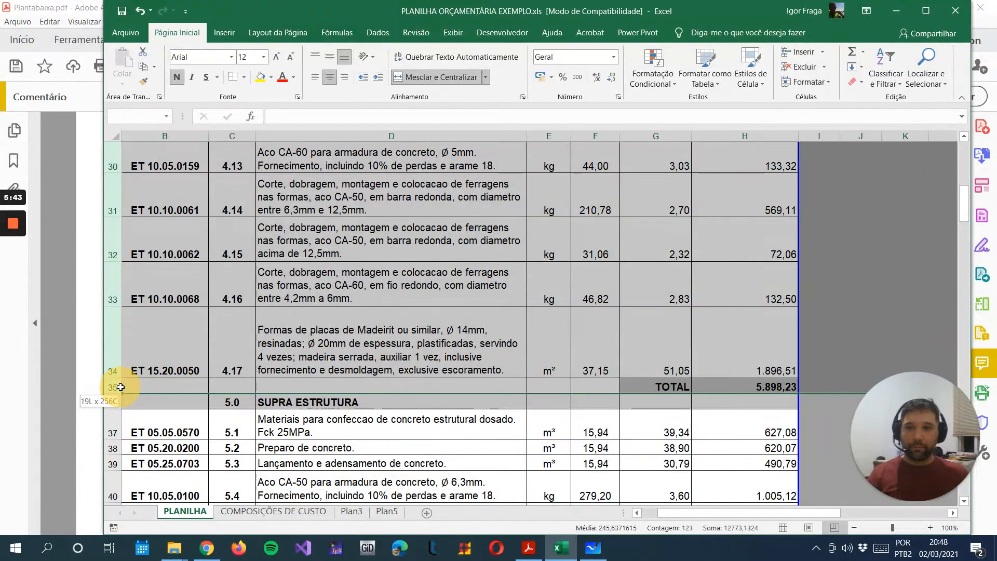
right_click(103, 333)
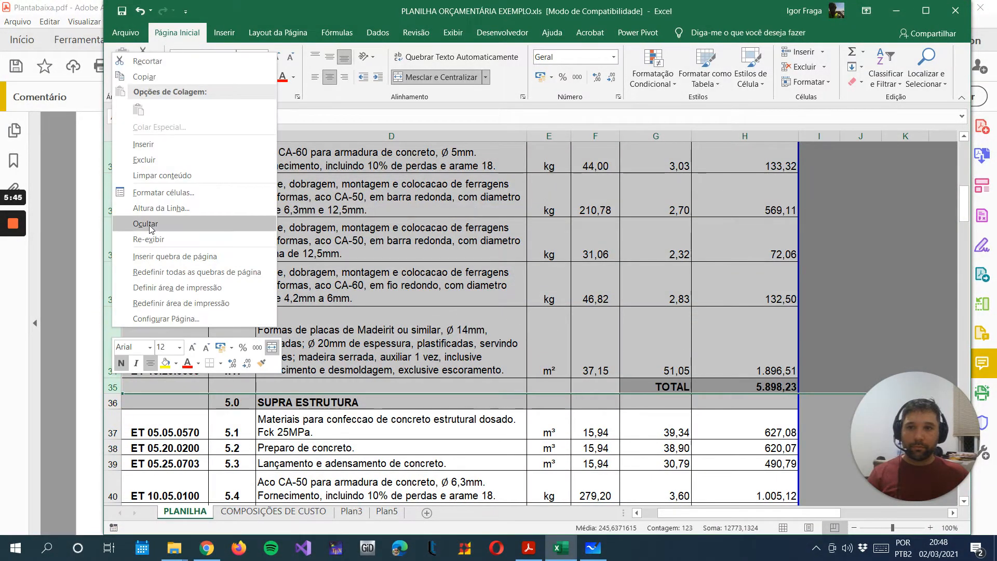
left_click(193, 159)
scroll(140, 310, "up", 8)
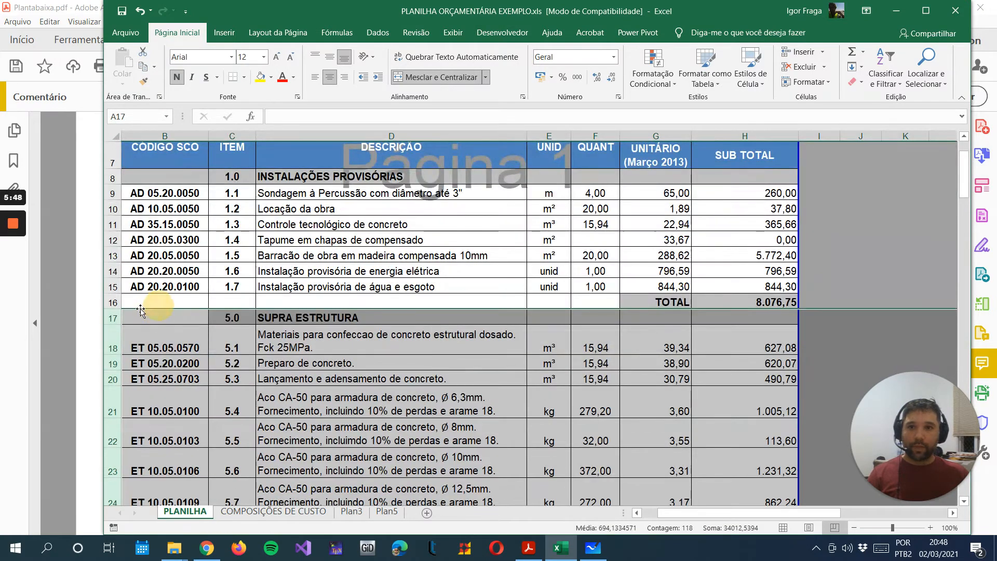
scroll(154, 326, "down", 2)
left_click(159, 301)
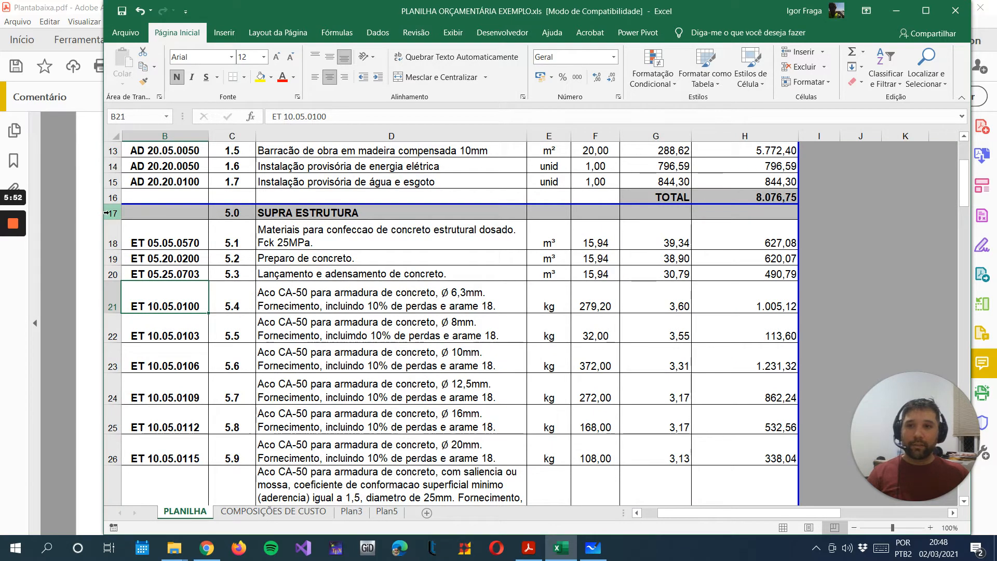
Delete the whole SUPRA ESTRUTURA section, rows 17 to 34, including its total row
left_click_drag(110, 213, 150, 190)
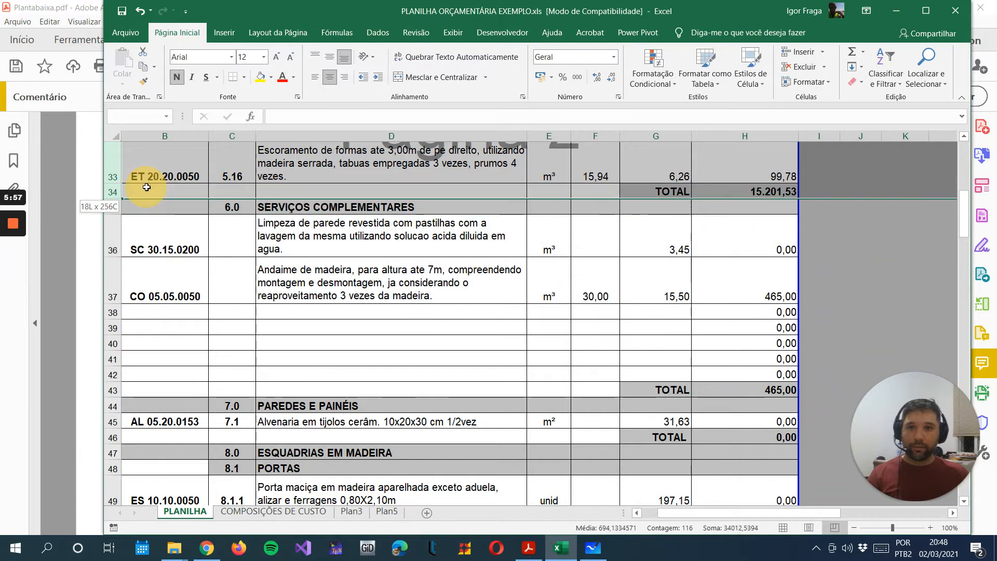
right_click(113, 163)
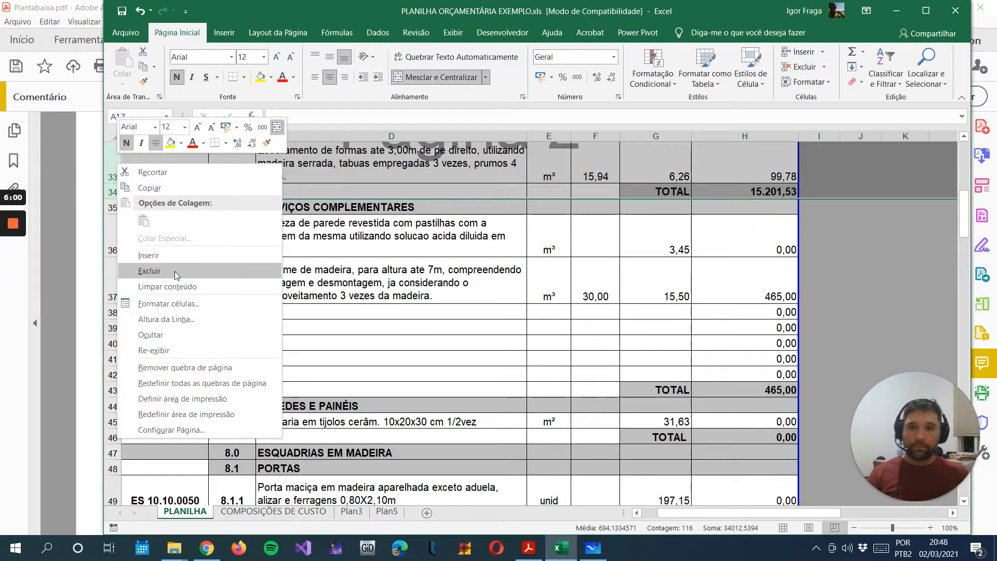
left_click(174, 271)
left_click(331, 353)
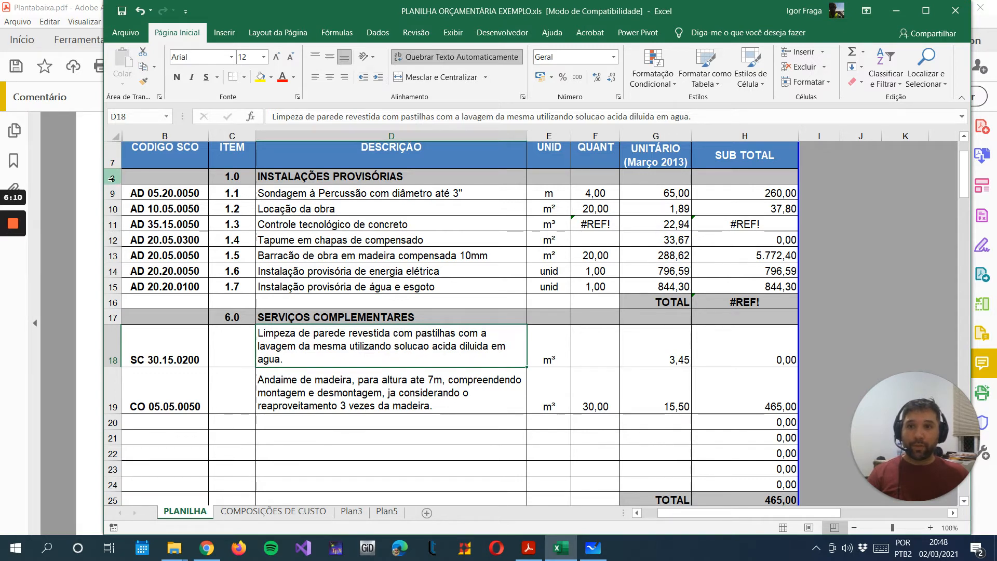
Delete the whole INSTALAÇÕES PROVISÓRIAS section, rows 8 to 16, including its total row
left_click_drag(112, 178, 112, 296)
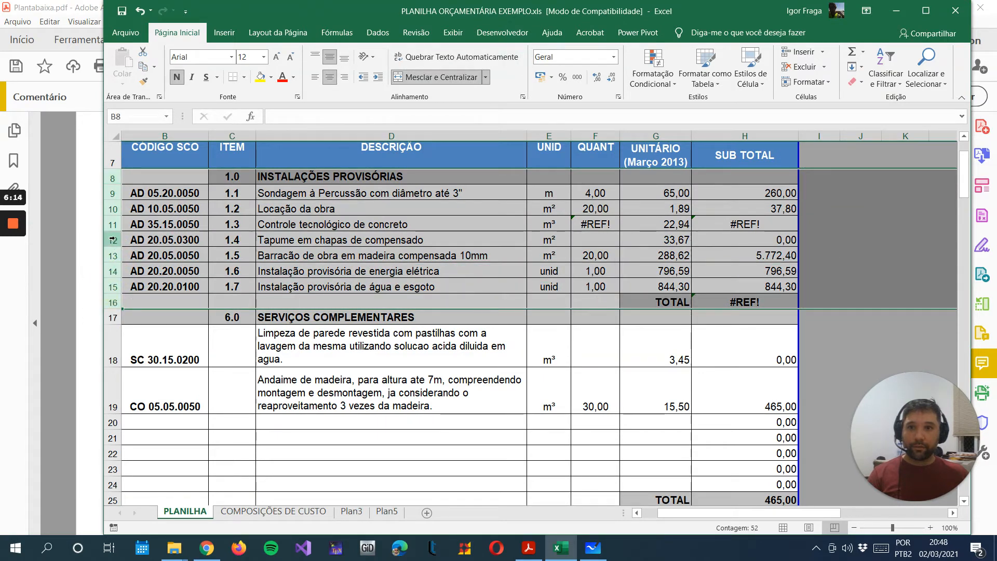
right_click(112, 239)
left_click(146, 344)
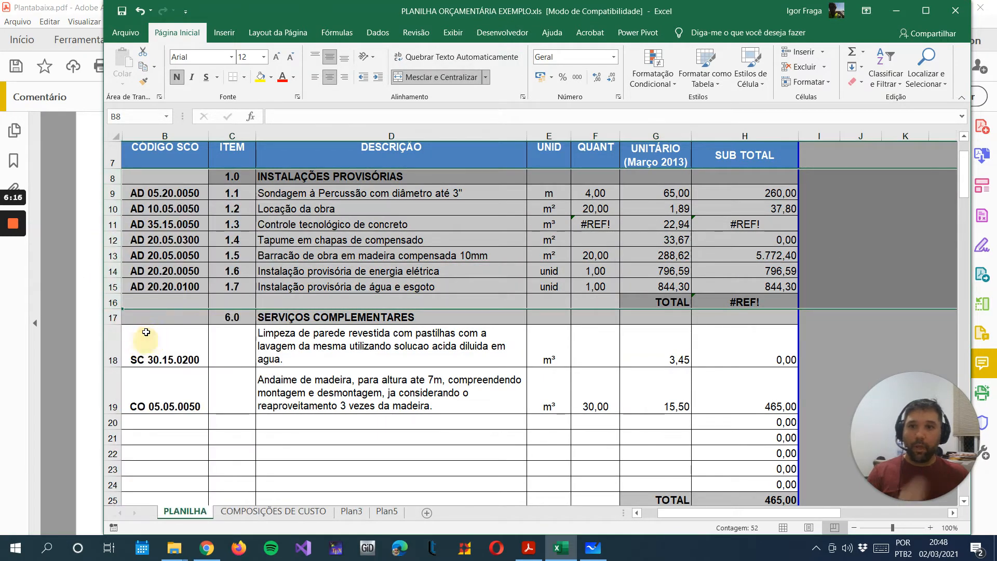
left_click(226, 260)
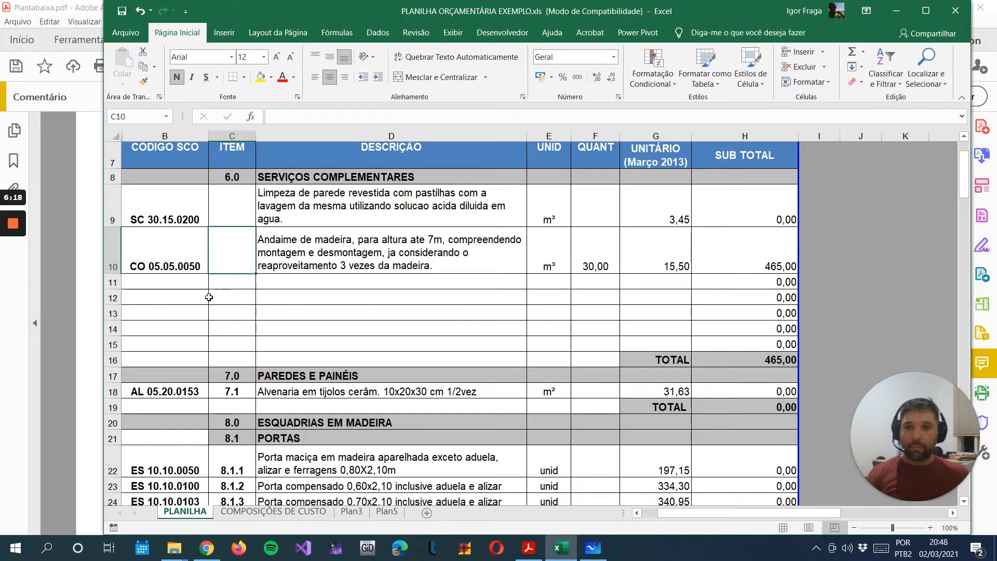
Delete rows 17 to 43, covering the sections from 7.0 PAREDES E PAINÉIS through 9.0 FERRAGENS
scroll(197, 288, "down", 1)
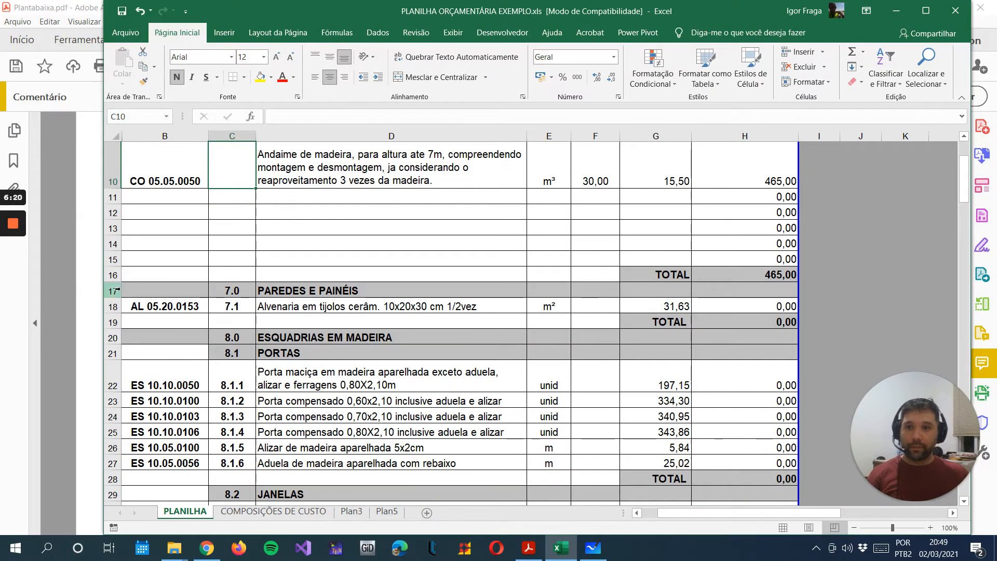
left_click_drag(120, 289, 117, 315)
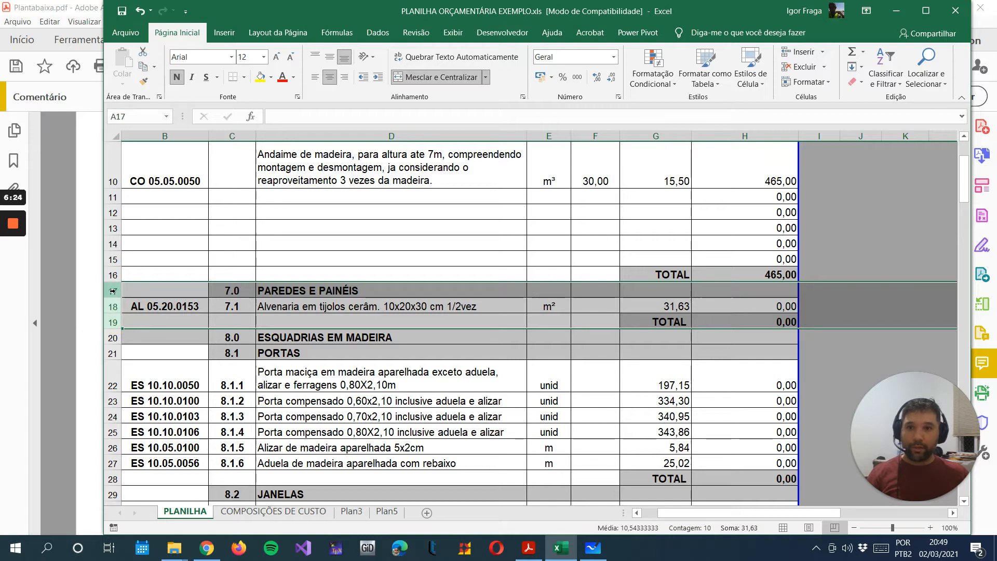
left_click_drag(112, 291, 109, 438)
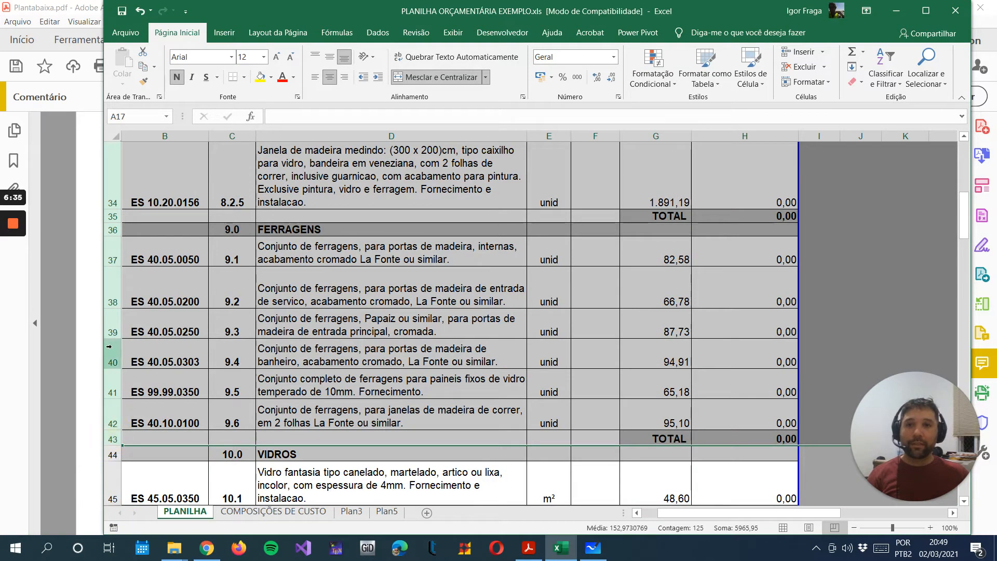
right_click(108, 277)
left_click(201, 113)
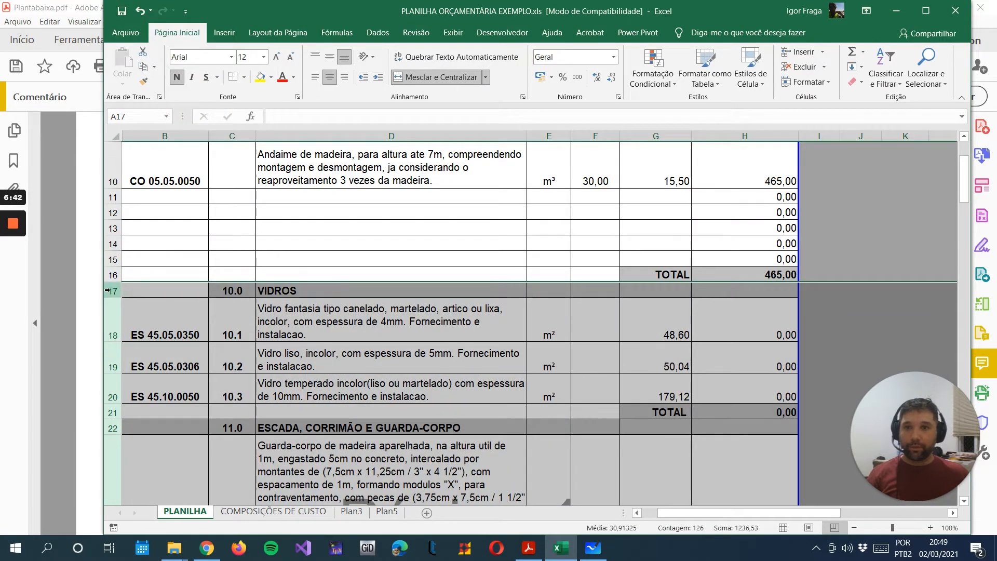
Delete rows 17 to 25, covering the sections VIDROS and ESCADA, CORRIMÃO E GUARDA-CORPO
left_click(109, 290)
left_click_drag(110, 290, 127, 150)
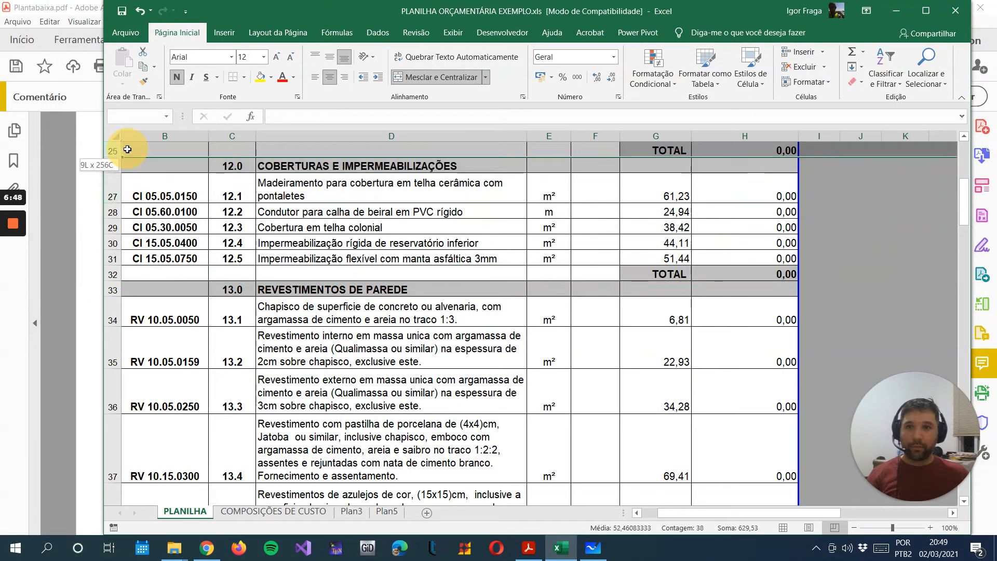
right_click(121, 151)
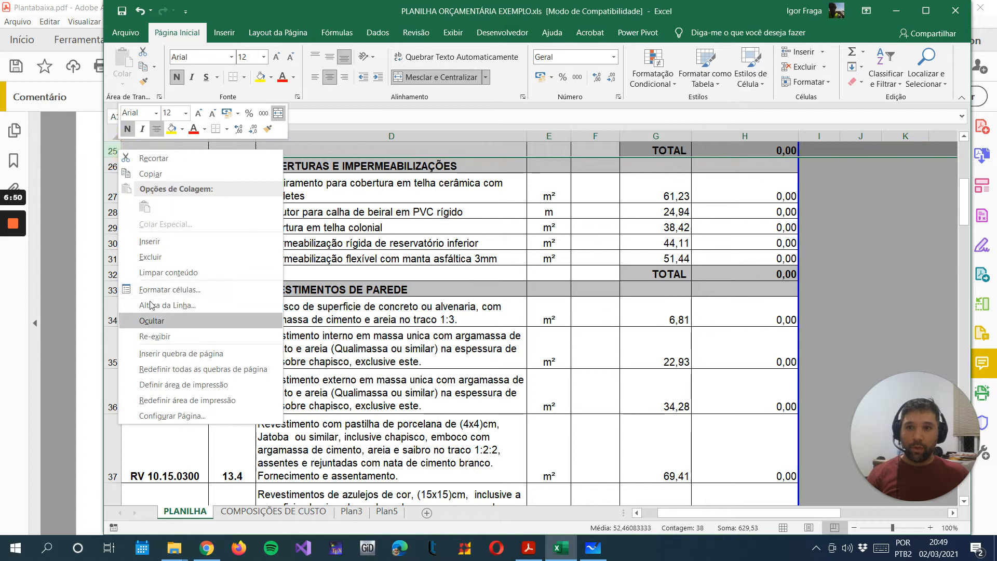
left_click(159, 257)
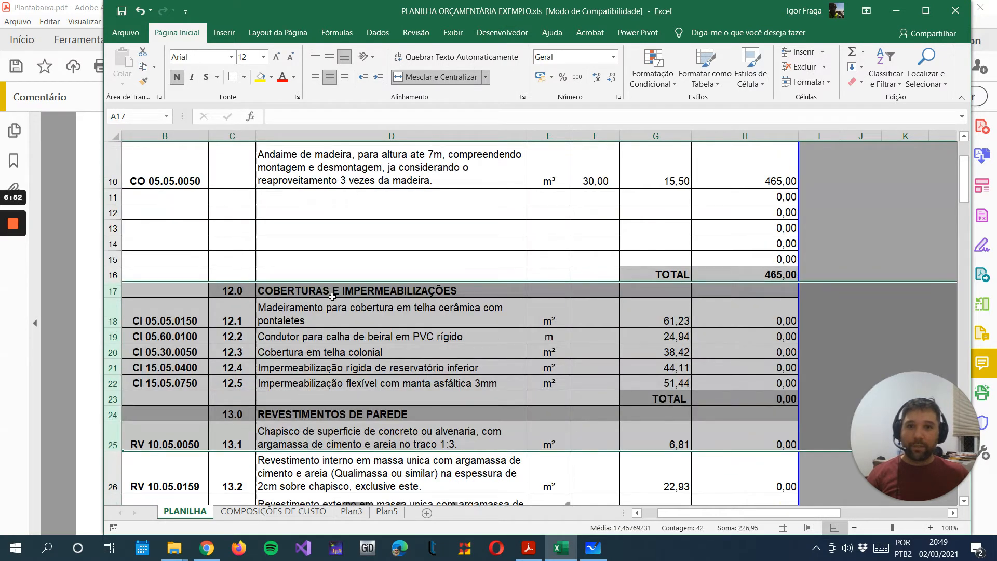
left_click(350, 333)
Shorten the section 12.0 heading in D17 to IMPERMEABILIZAÇÕES
double_click(374, 289)
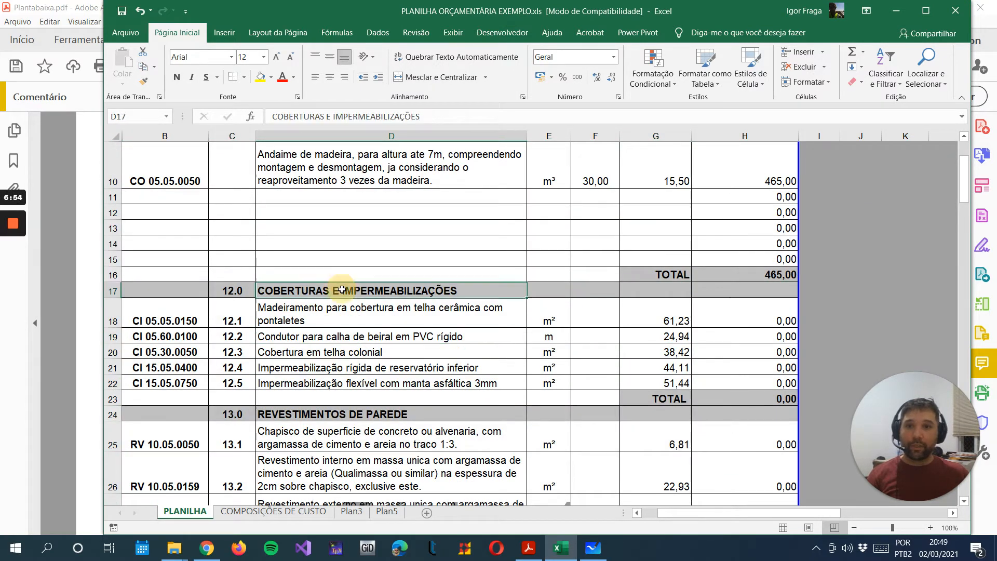
key("BackSpace")
key("BackSpace")
key("BackSpace")
key("BackSpace")
key("BackSpace")
key("BackSpace")
key("BackSpace")
key("BackSpace")
key("BackSpace")
key("BackSpace")
key("BackSpace")
key("BackSpace")
key("BackSpace")
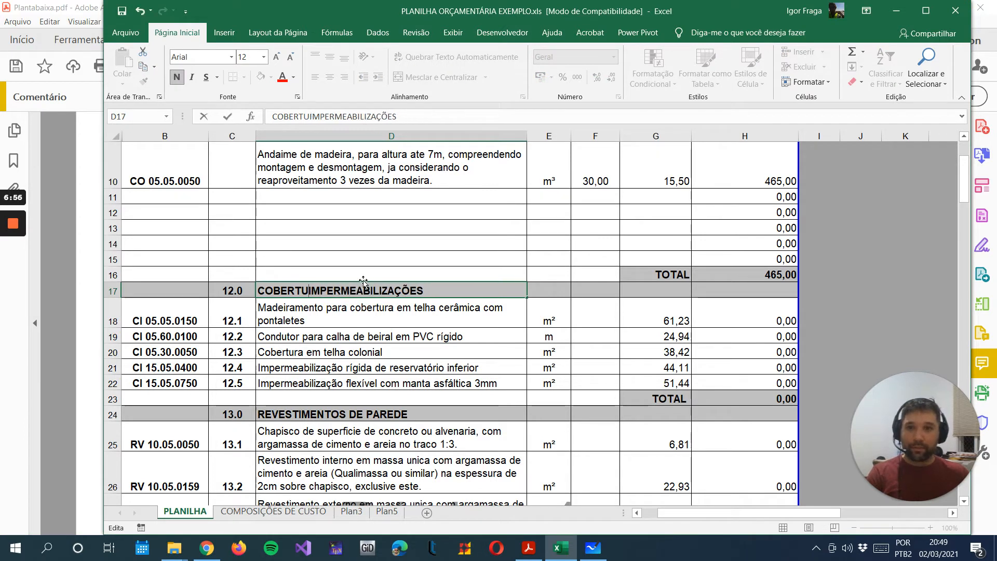
key("Return")
left_click(232, 382)
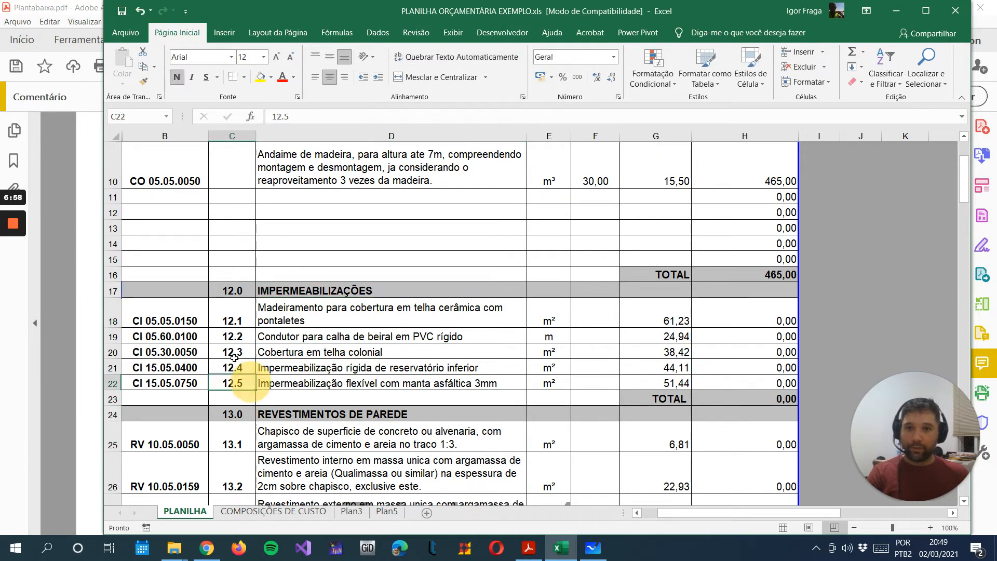
scroll(177, 321, "down", 1)
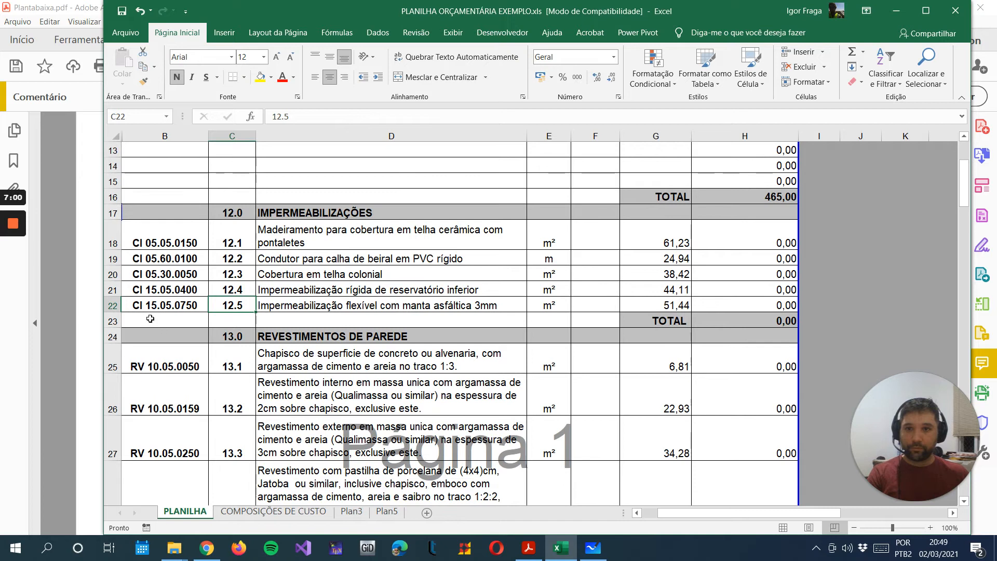
Delete the whole section 15.0 REVESTIMENTOS DE TETO, rows 45 to 48, including its total row
left_click_drag(156, 237, 286, 245)
left_click(283, 289)
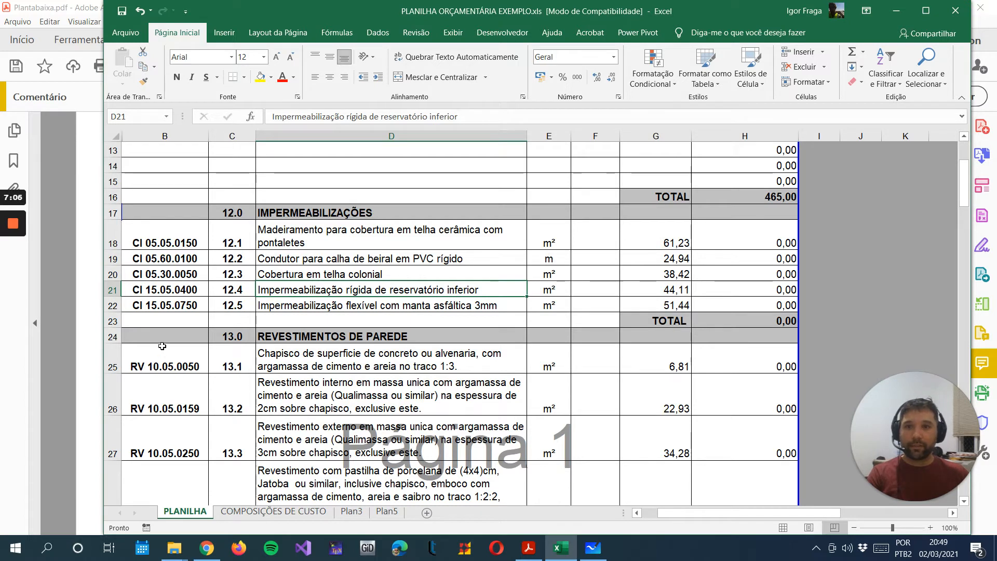
scroll(155, 348, "down", 1)
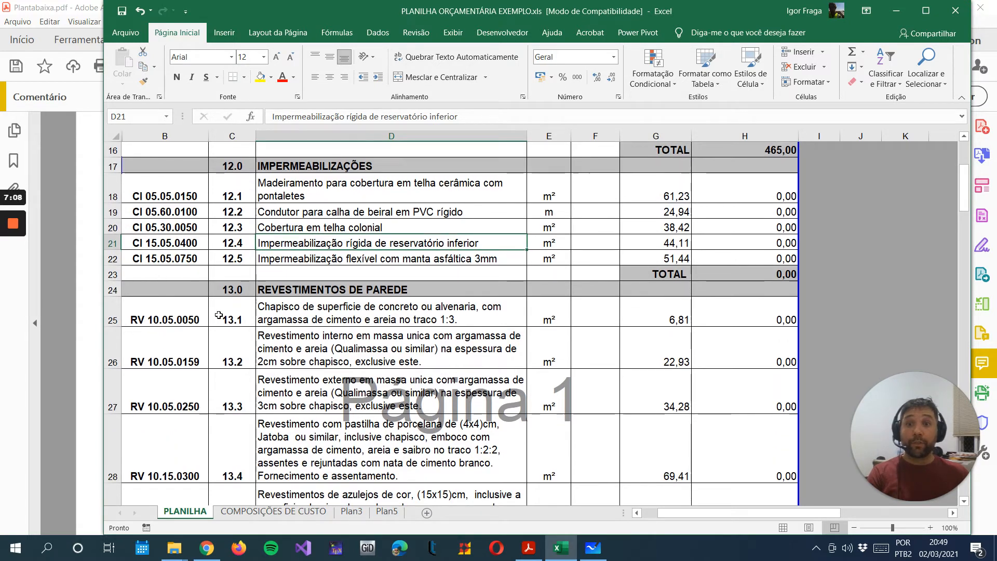
scroll(190, 344, "down", 1)
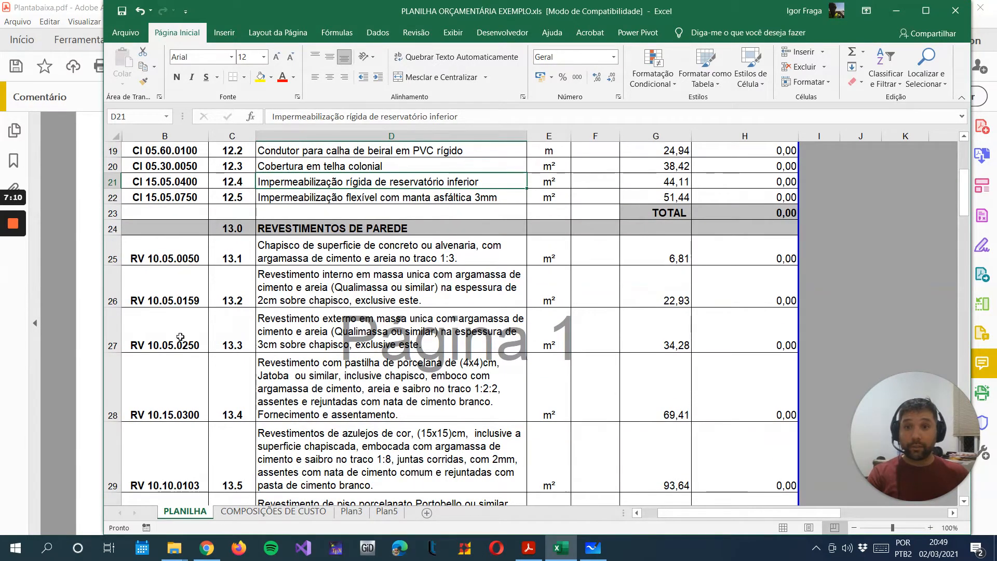
scroll(181, 334, "down", 3)
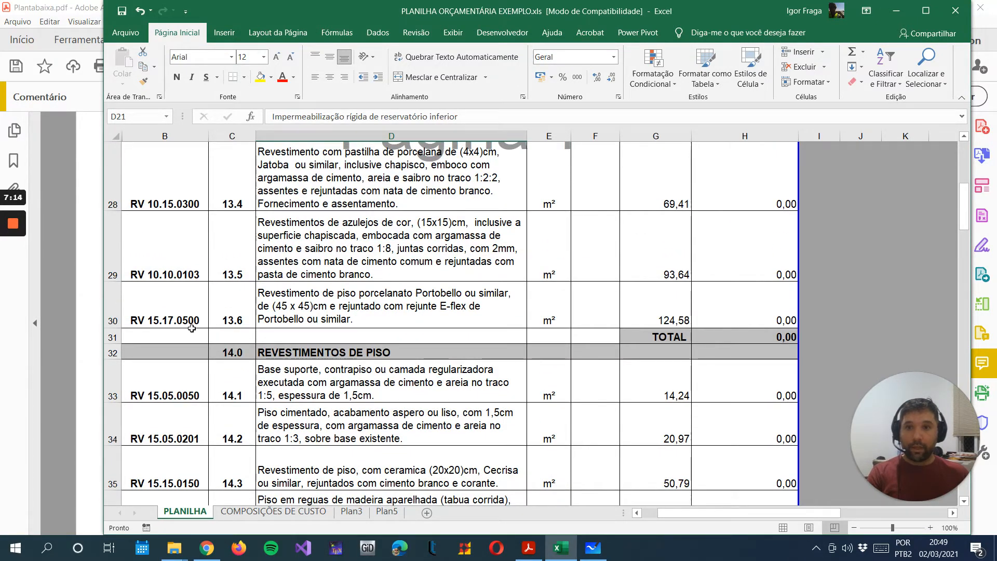
scroll(192, 325, "down", 1)
scroll(190, 289, "down", 4)
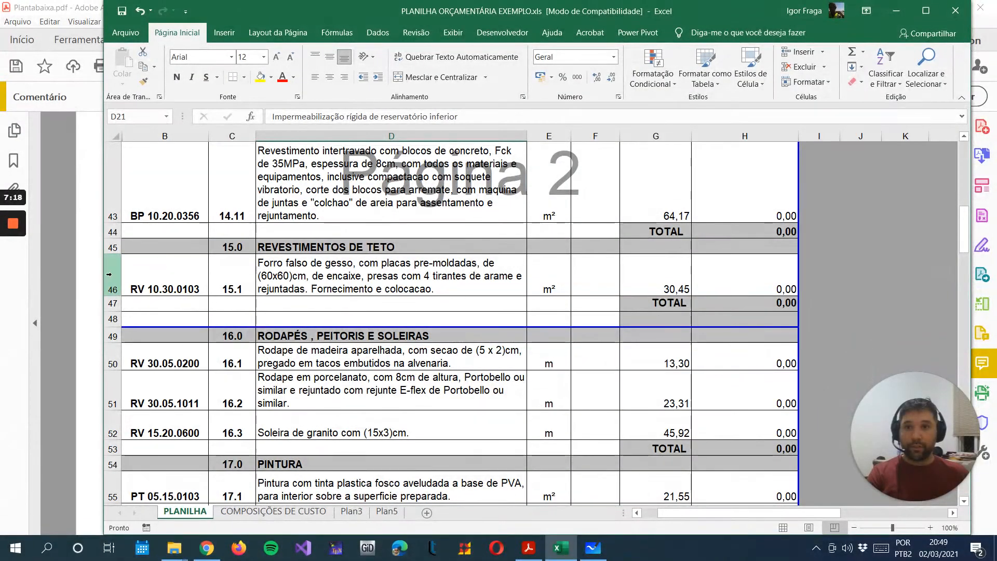
left_click(111, 247)
left_click_drag(112, 247, 107, 317)
right_click(111, 270)
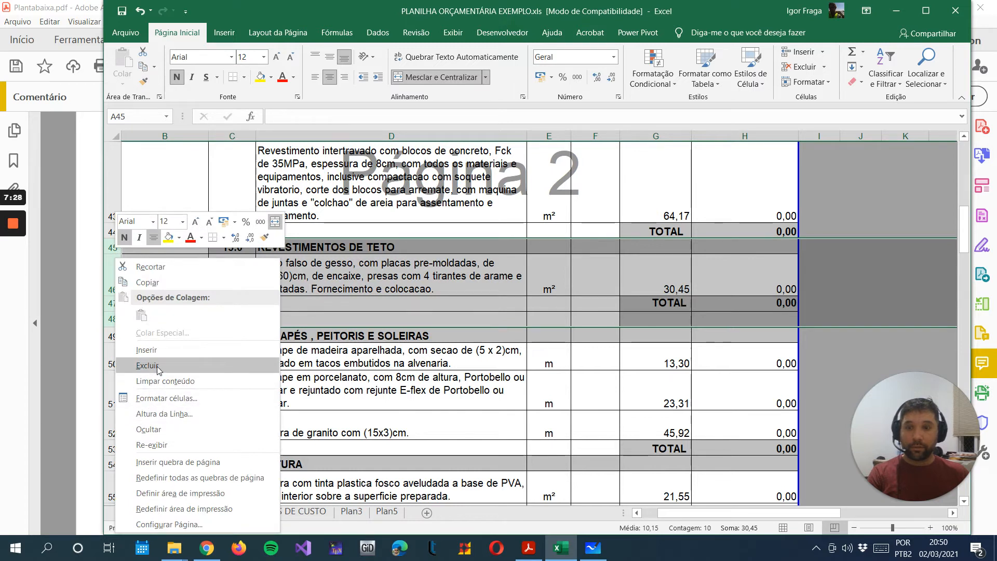
left_click(148, 366)
left_click(179, 275)
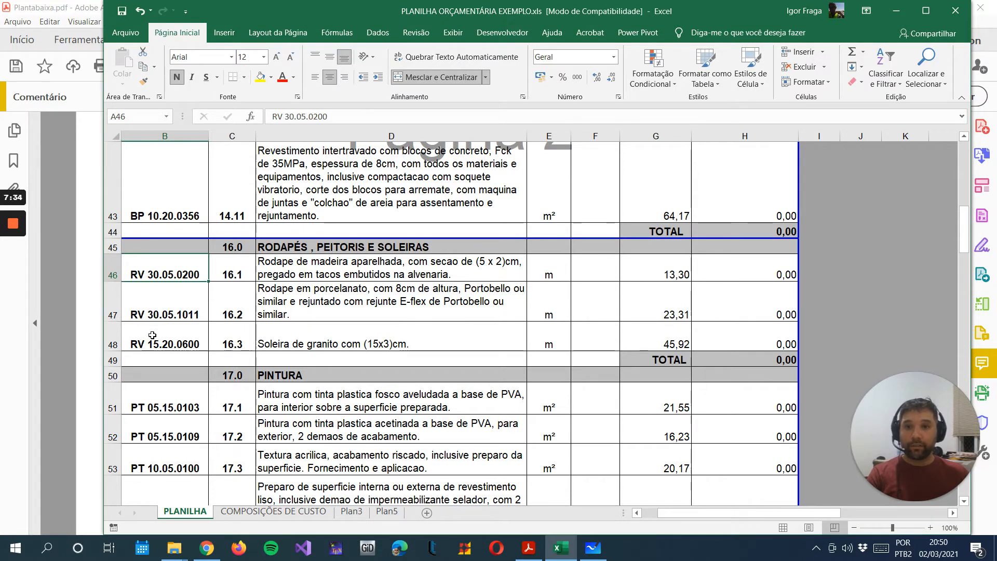
Delete the whole section 18.0 INSTALAÇÕES ELÉTRICAS E DE TELEFONIA, from row 57 through its total in row 87
scroll(145, 315, "down", 2)
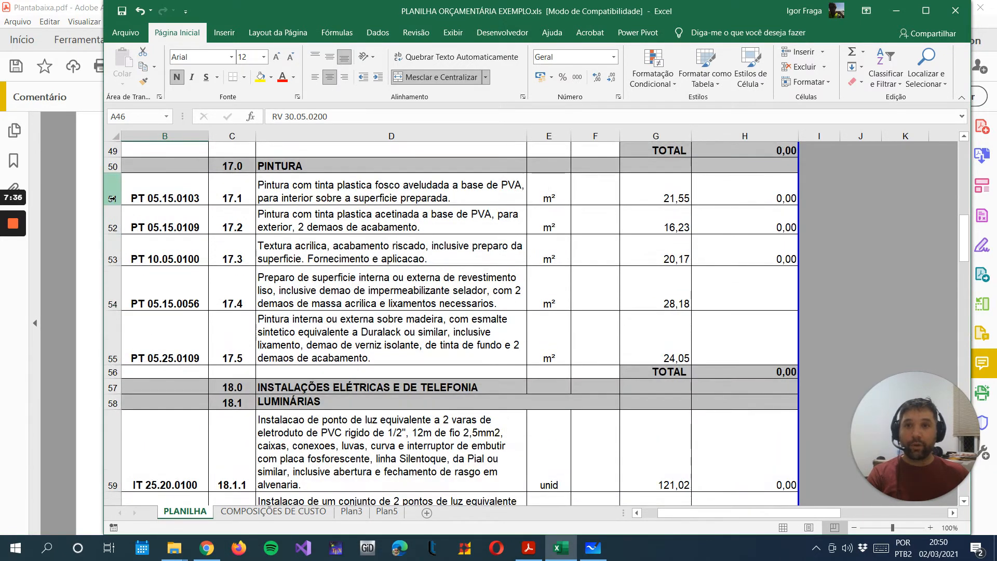
scroll(191, 273, "down", 1)
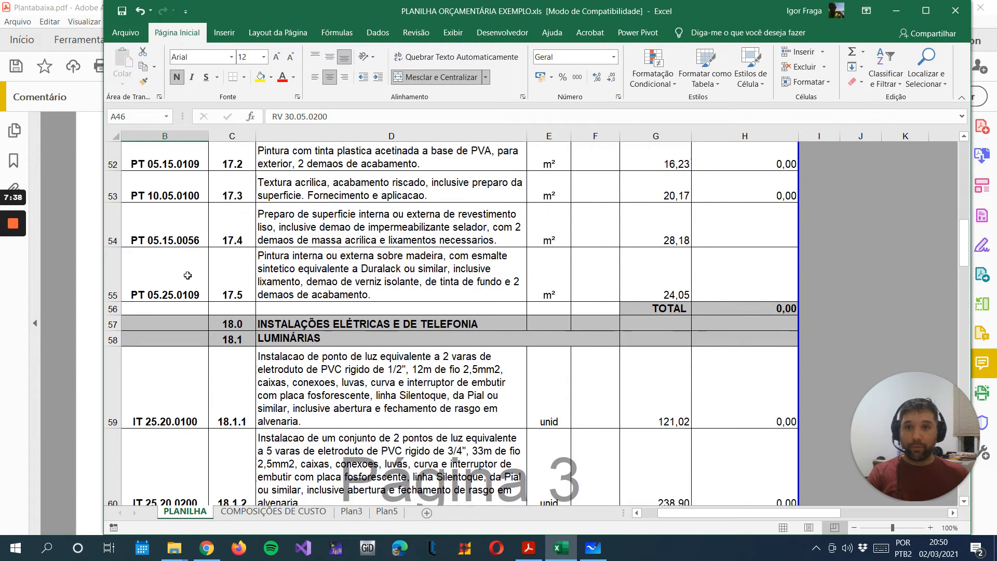
scroll(154, 314, "down", 1)
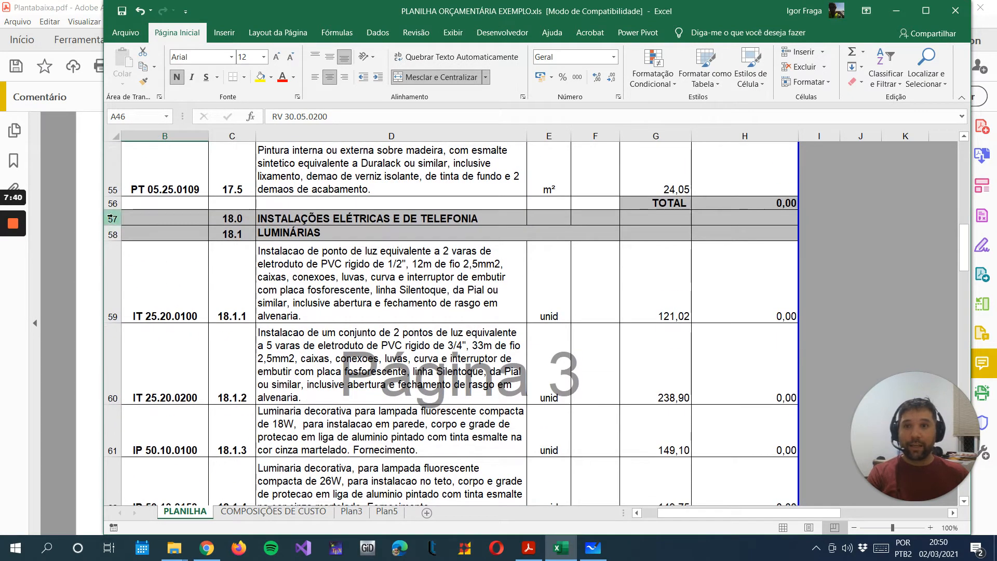
left_click_drag(111, 219, 124, 399)
right_click(113, 296)
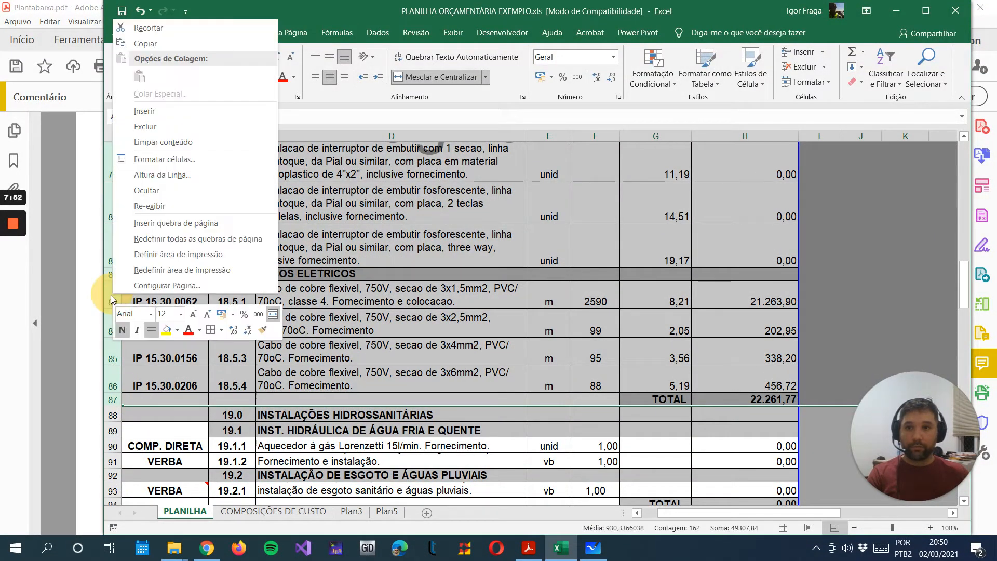
left_click(189, 127)
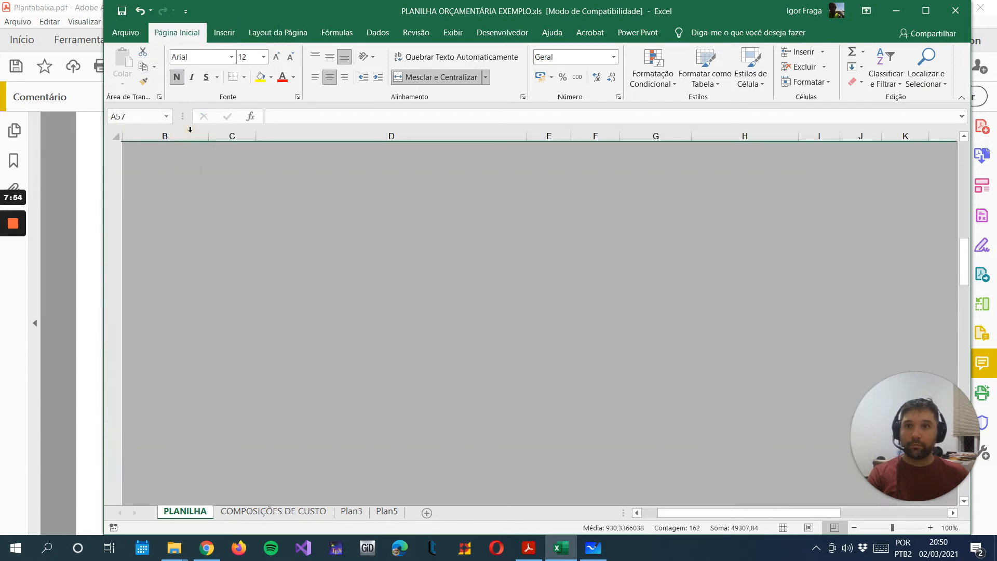
left_click(412, 254)
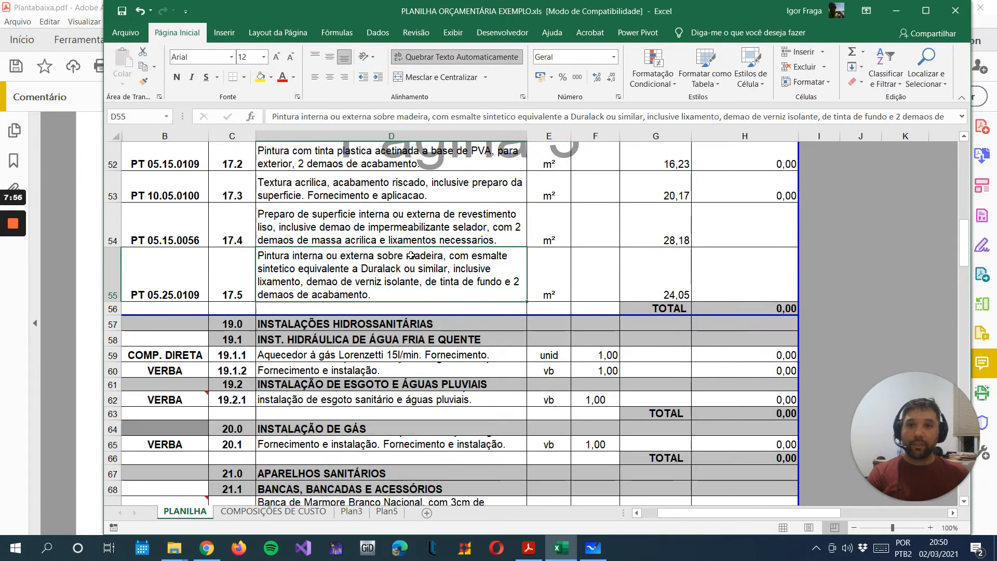
Delete rows 57 to 66, covering the sections INSTALAÇÕES HIDROSSANITÁRIAS and INSTALAÇÃO DE GÁS
scroll(411, 254, "down", 1)
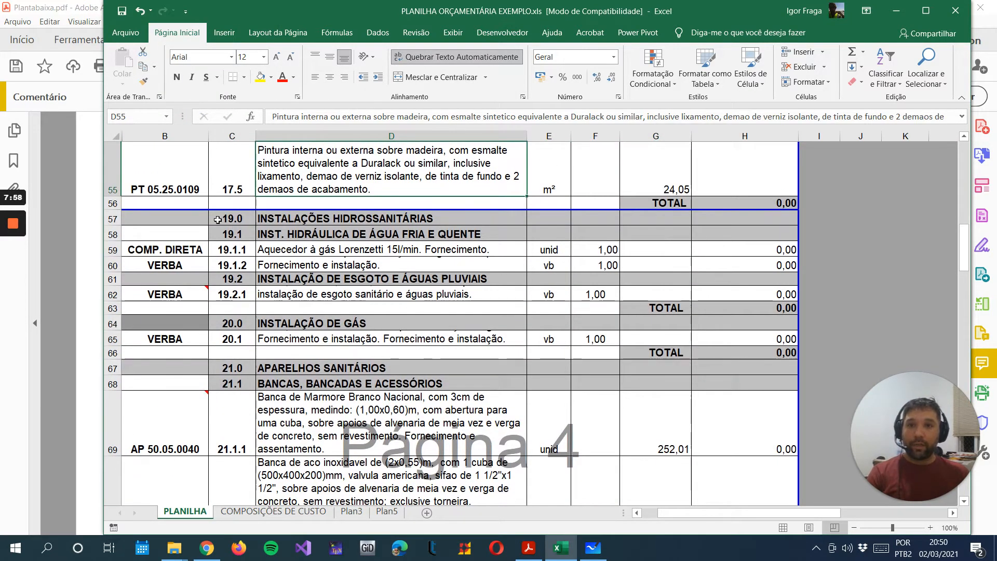
left_click(113, 218)
left_click_drag(100, 279, 103, 351)
right_click(108, 242)
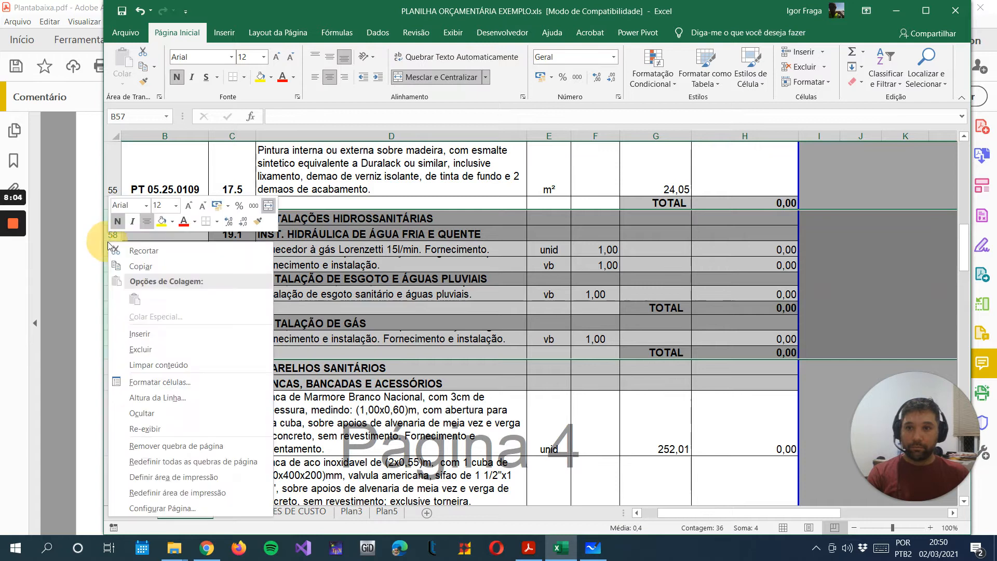
left_click(135, 346)
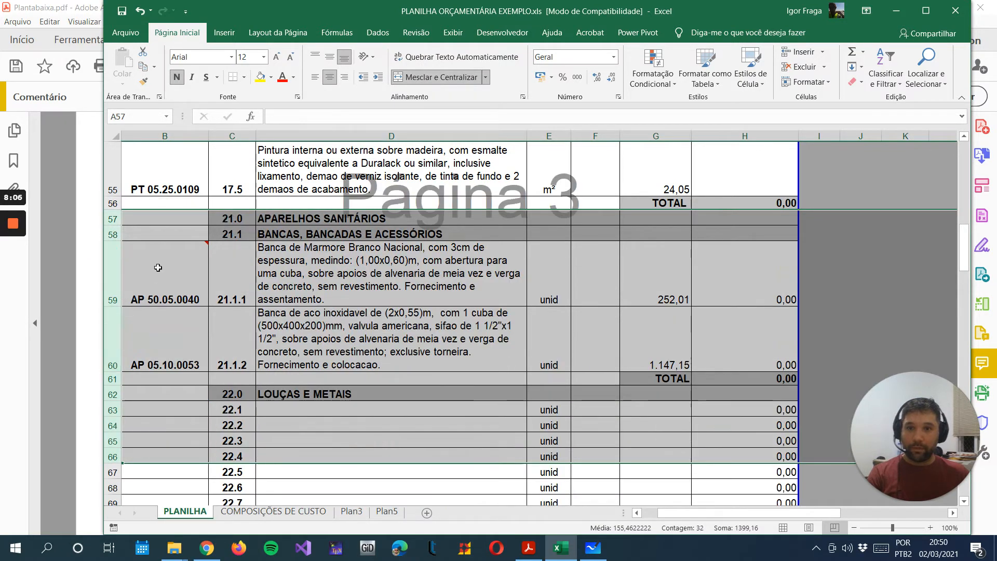
left_click(238, 248)
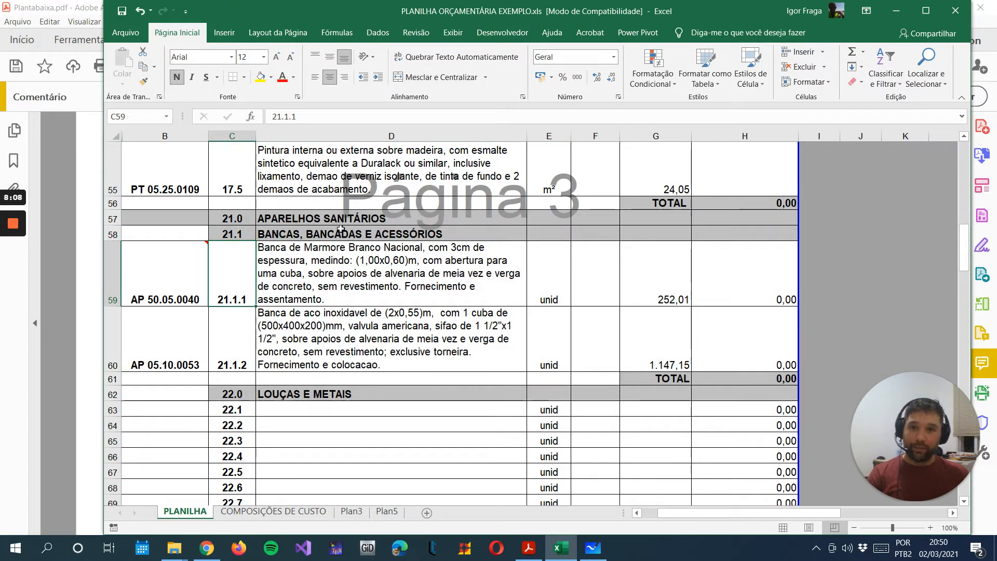
Delete the whole section 23.0 LIMPEZA DE OBRA, rows 72 to 77, including its total row
left_click(293, 229)
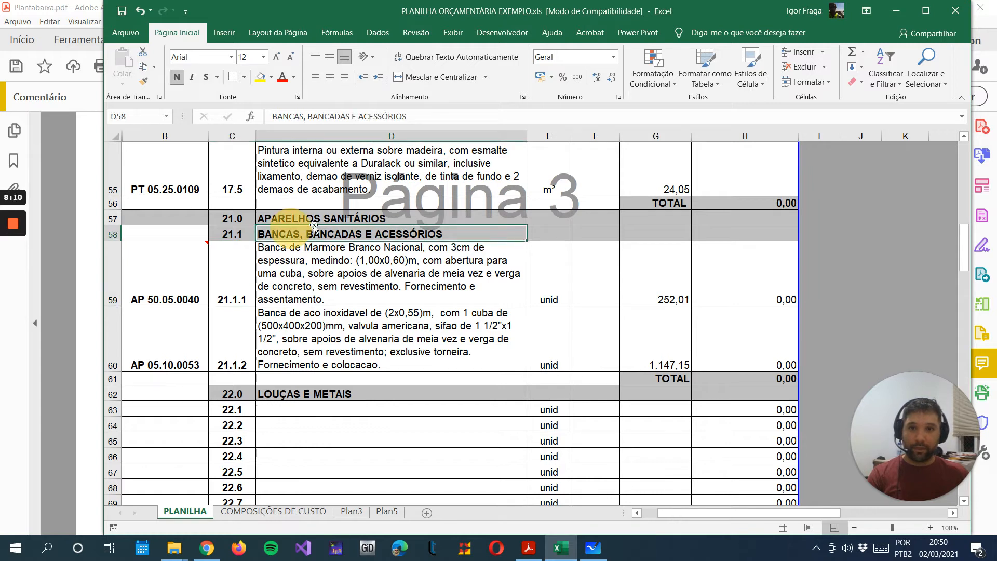
left_click(292, 278)
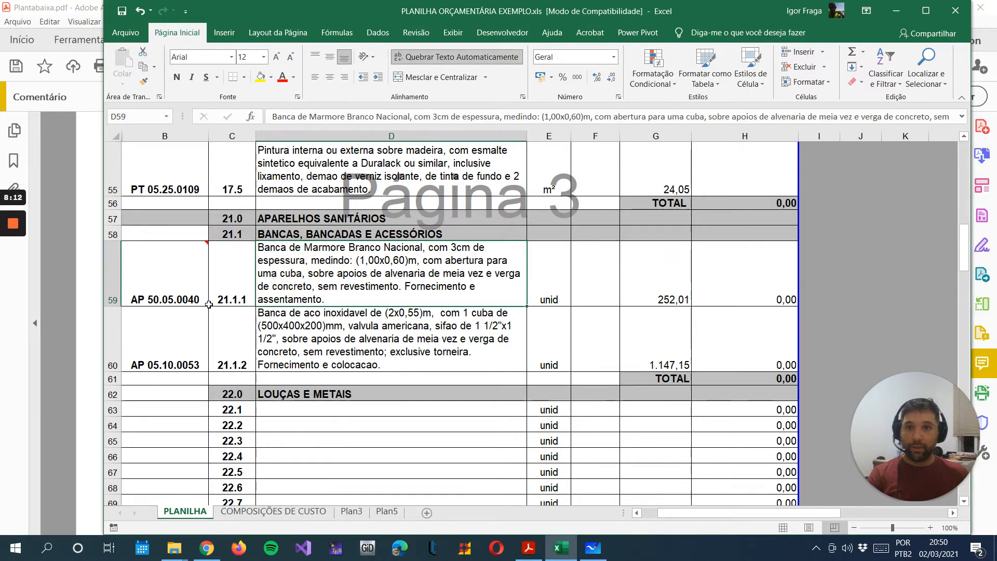
scroll(209, 306, "down", 1)
scroll(252, 334, "down", 1)
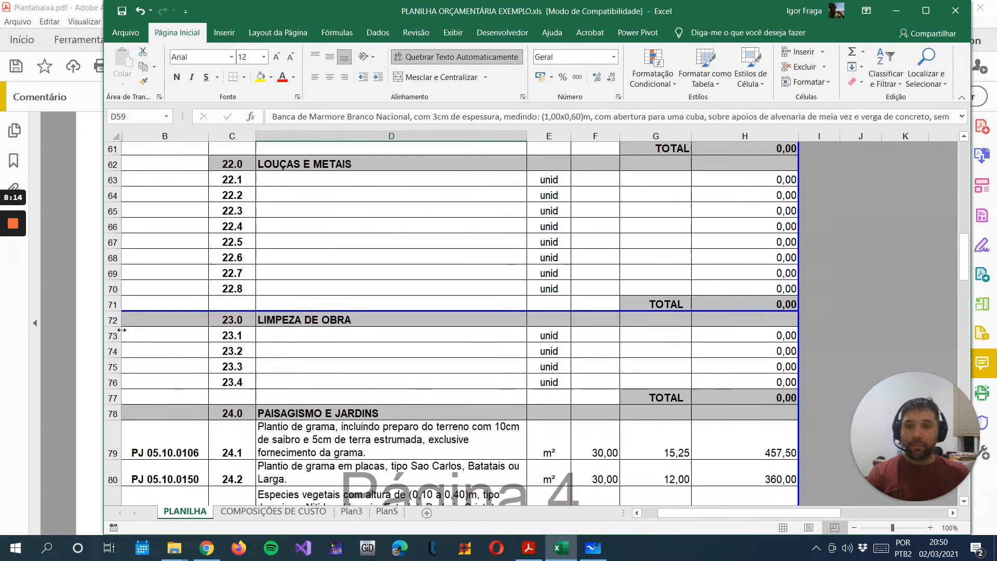
left_click(181, 161)
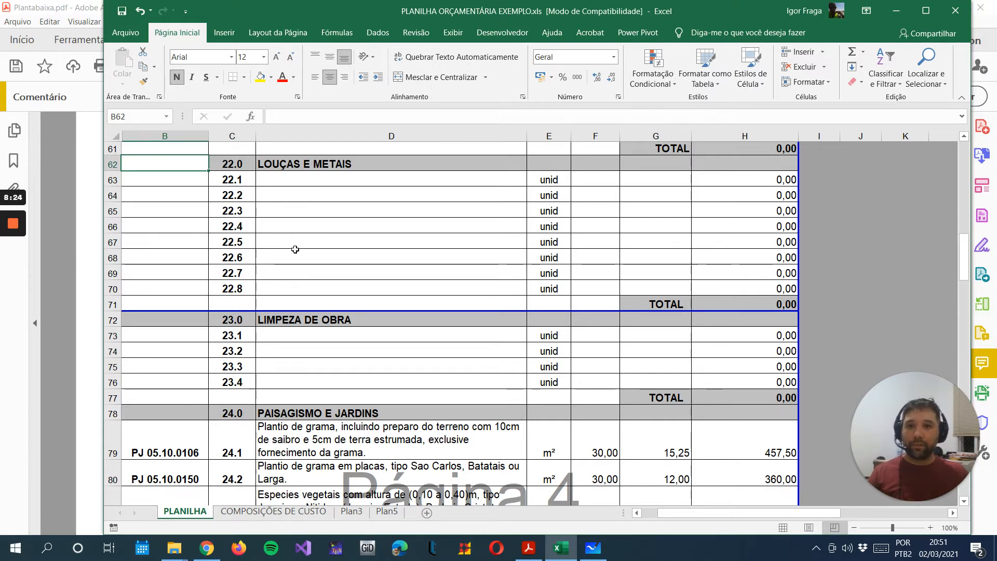
scroll(226, 256, "down", 1)
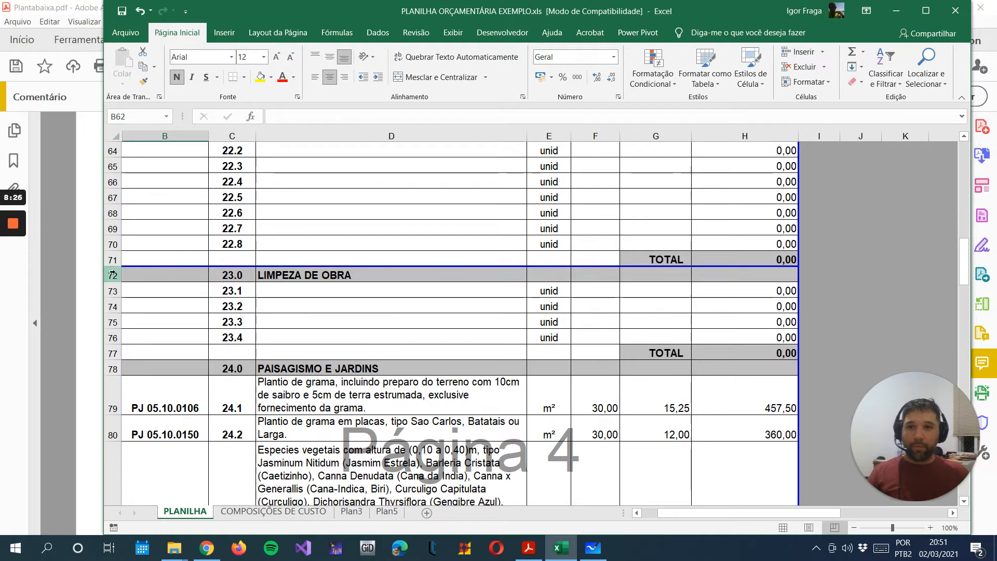
left_click_drag(115, 273, 111, 357)
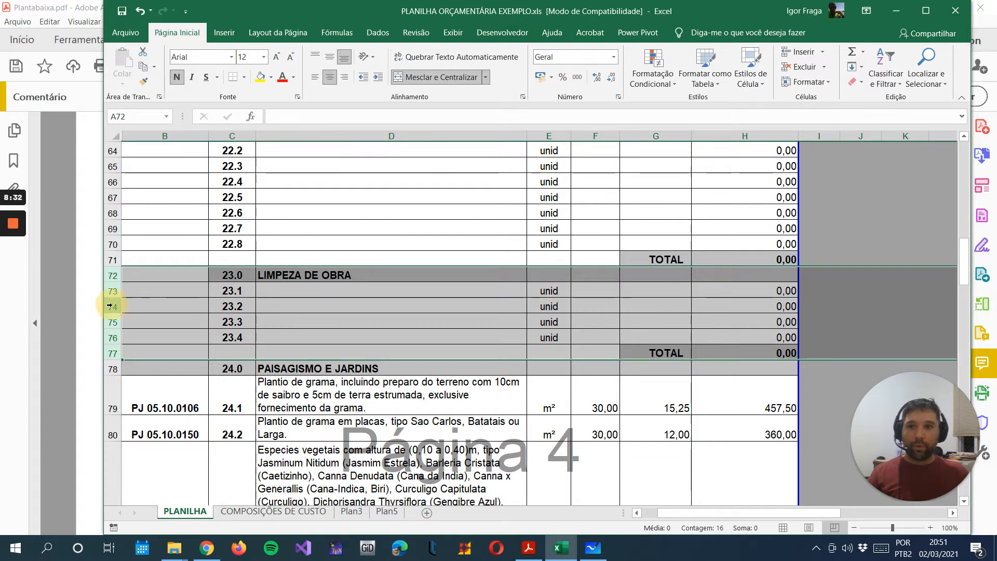
right_click(110, 306)
left_click(158, 134)
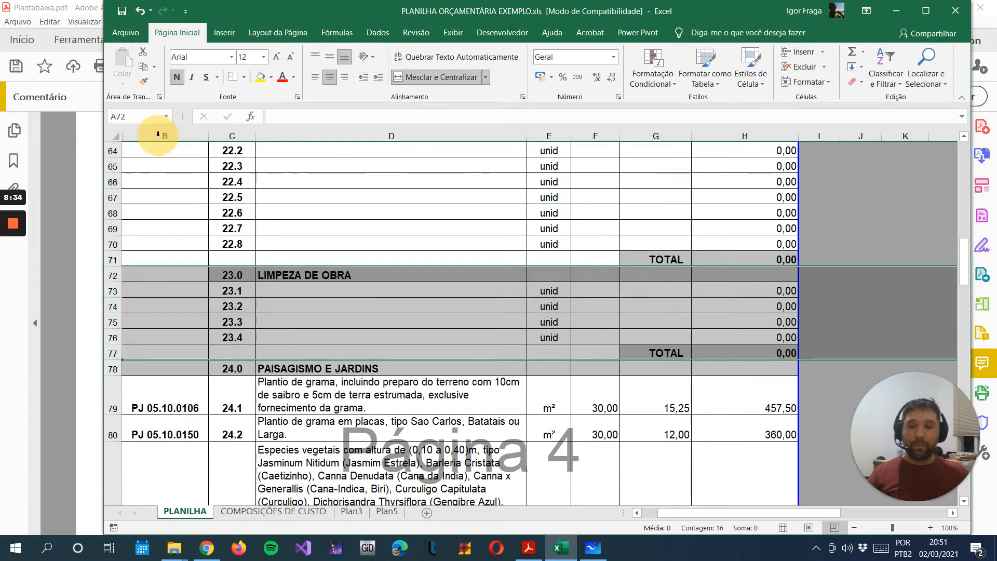
left_click(177, 301)
Auto-fit the height of row 71 and delete the section PAISAGISMO E JARDINS, rows 72 to 76
mouse_move(111, 266)
left_mouse_down()
mouse_move(112, 367)
mouse_move(117, 284)
left_mouse_up()
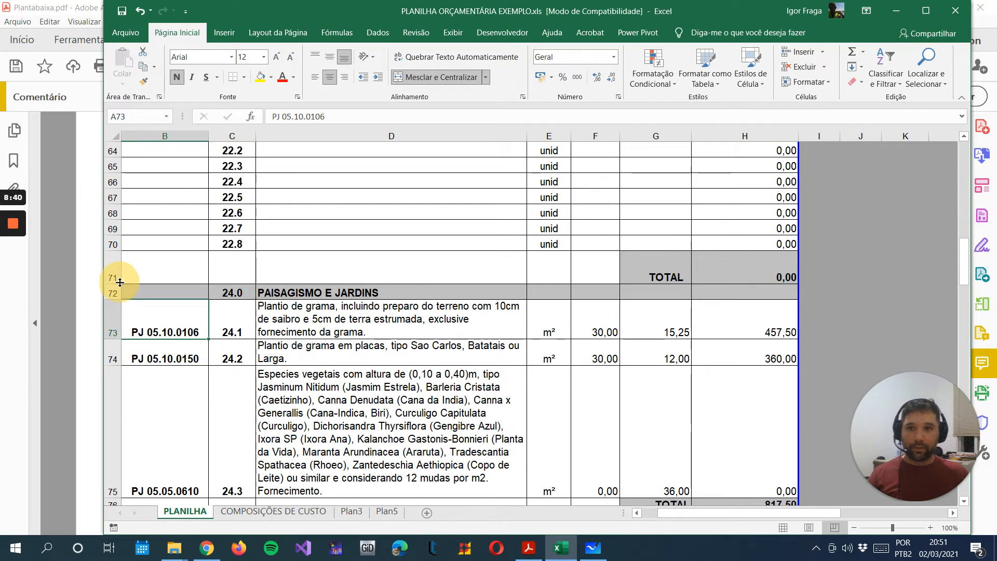
double_click(115, 284)
left_click_drag(114, 274, 112, 492)
right_click(110, 409)
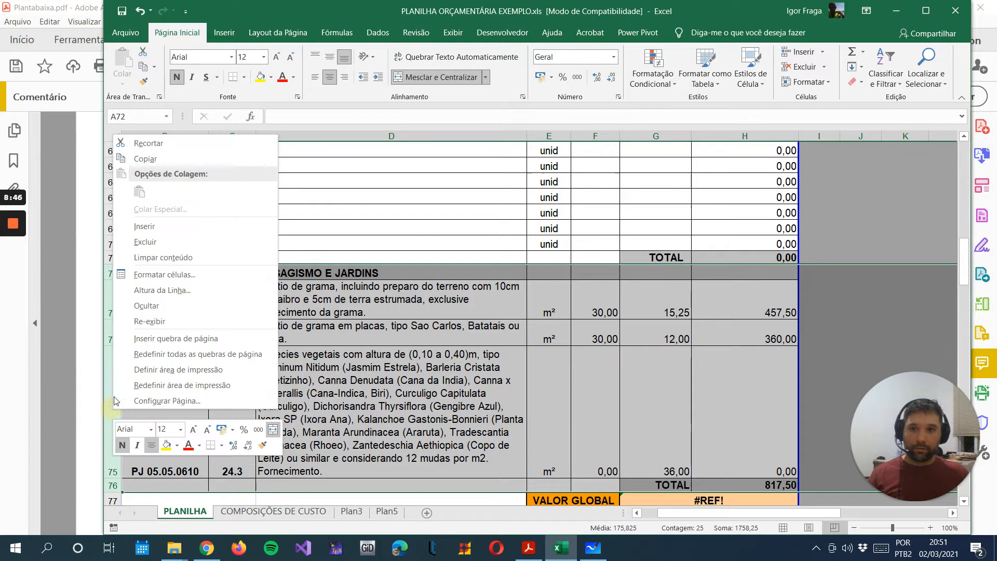
left_click(145, 241)
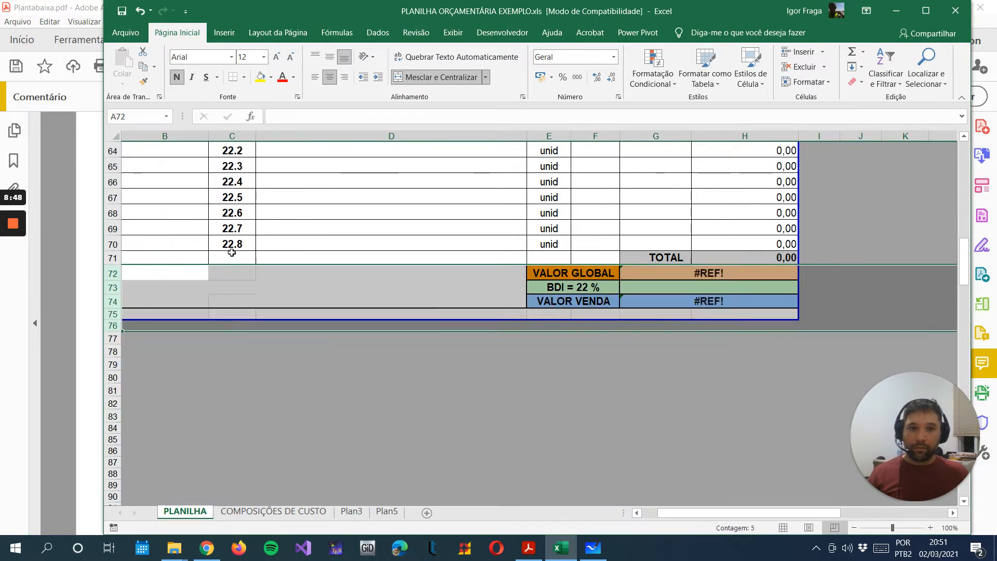
left_click(545, 290)
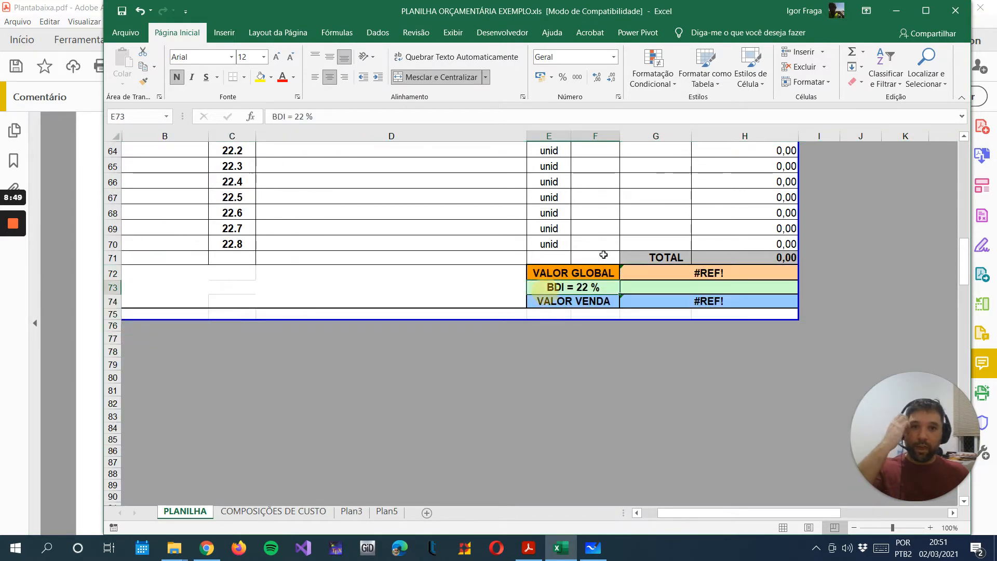
Clear the broken formulas beside VALOR GLOBAL in G72 and VALOR VENDA in G74
left_click(665, 275)
key("Delete")
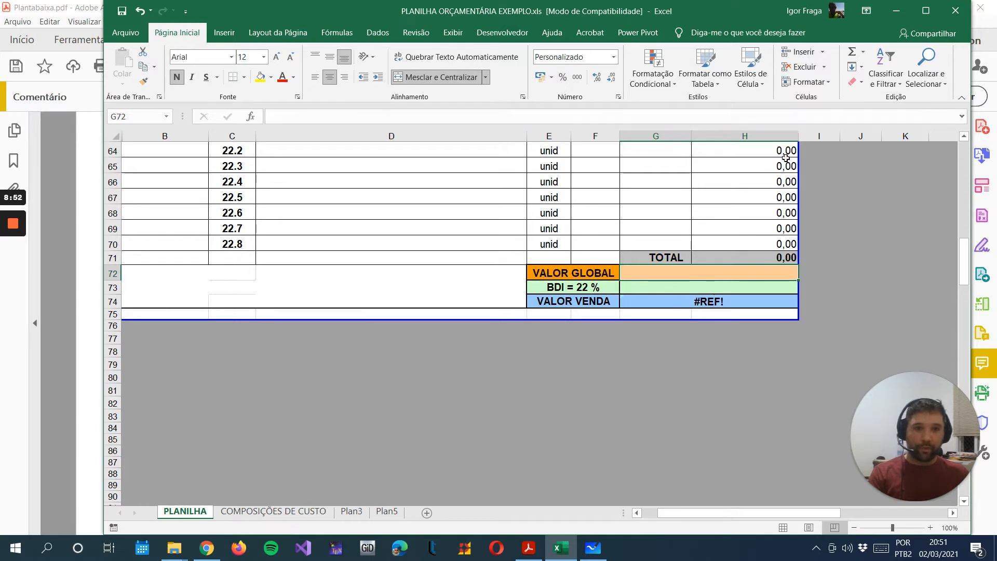
left_click(678, 302)
key("Delete")
Change the VALOR VENDA label in E74 to PREÇO DE VENDA
left_click(571, 302)
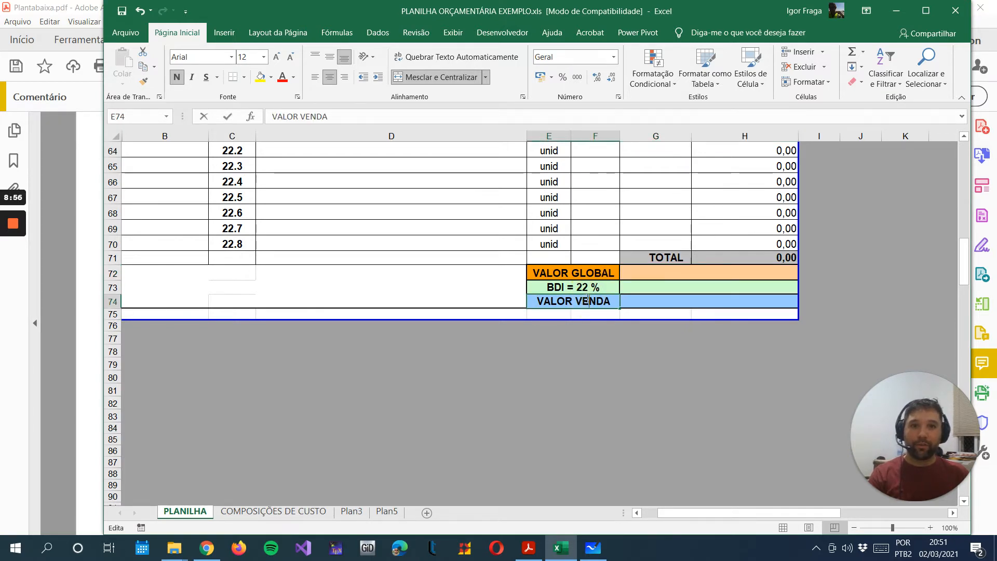
double_click(571, 303)
left_click_drag(571, 303, 537, 302)
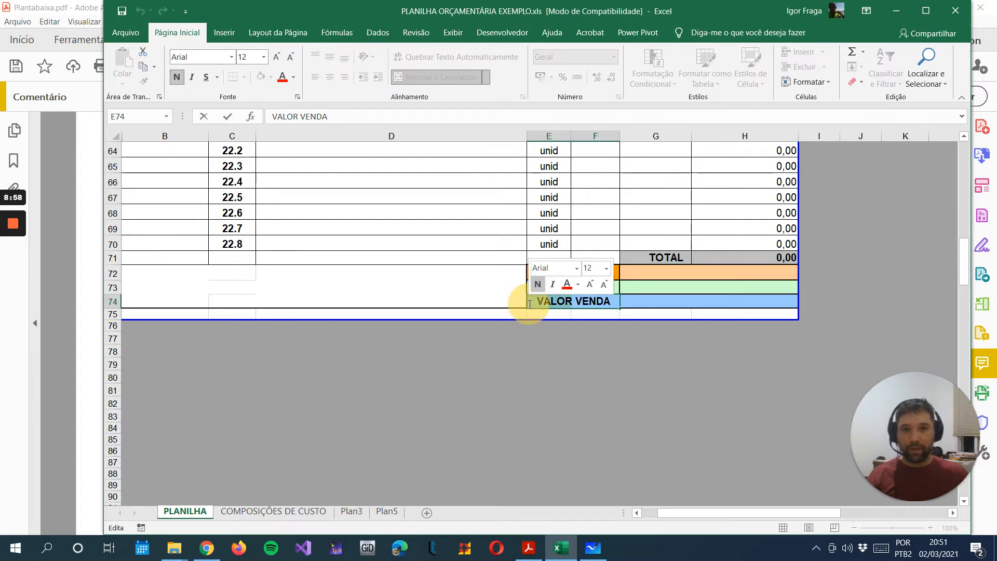
type("PREÇO DE")
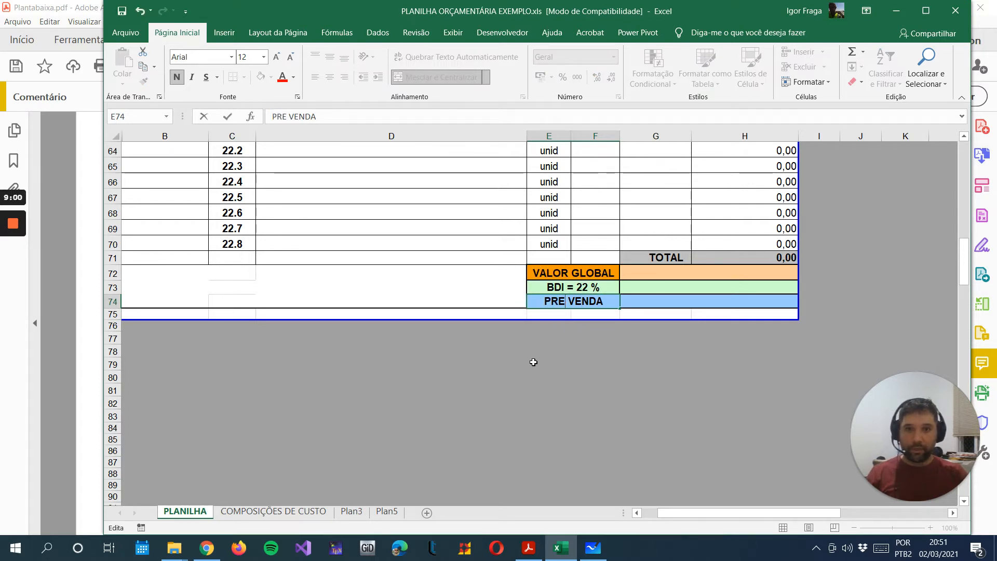
key("Return")
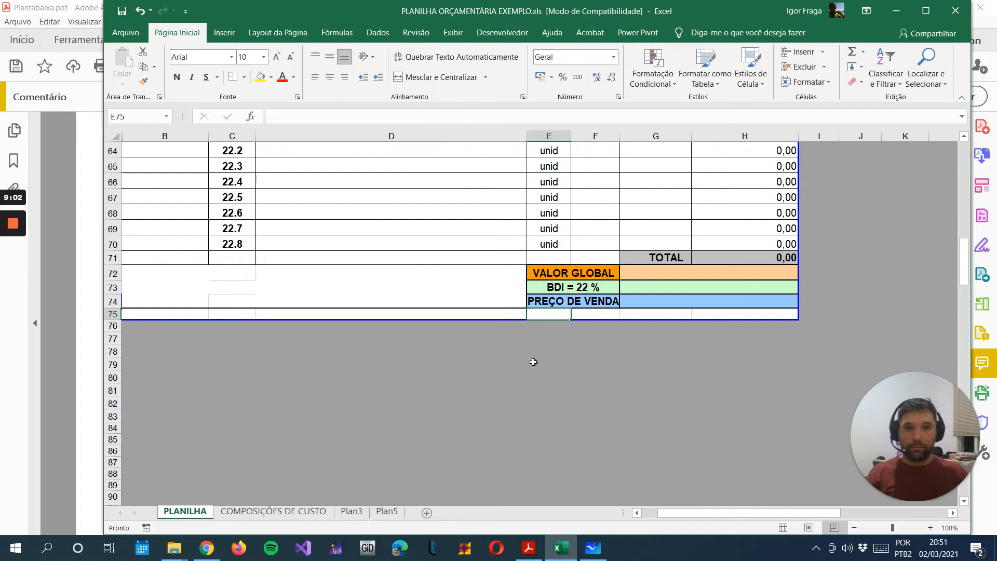
Change the VALOR GLOBAL label in E72 to CUSTOS DIRETOS and widen column F slightly to fit the totals labels
double_click(596, 271)
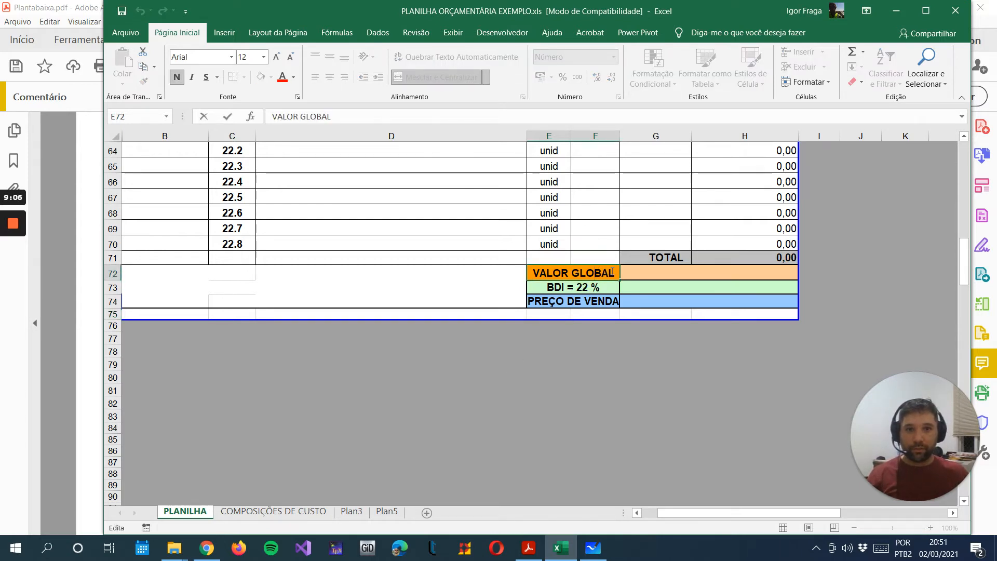
left_click_drag(613, 271, 547, 272)
key("BackSpace")
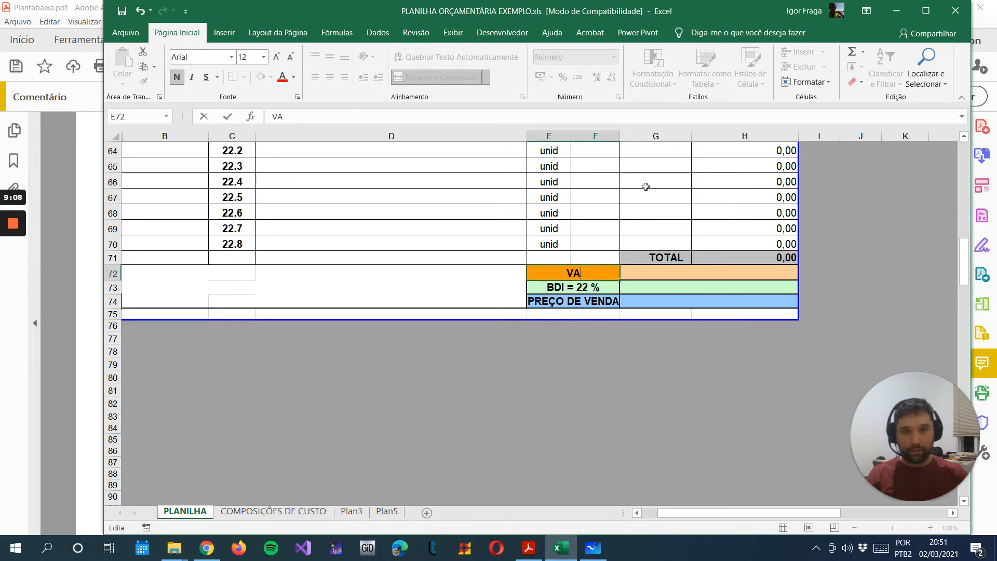
type("CUSTIOS")
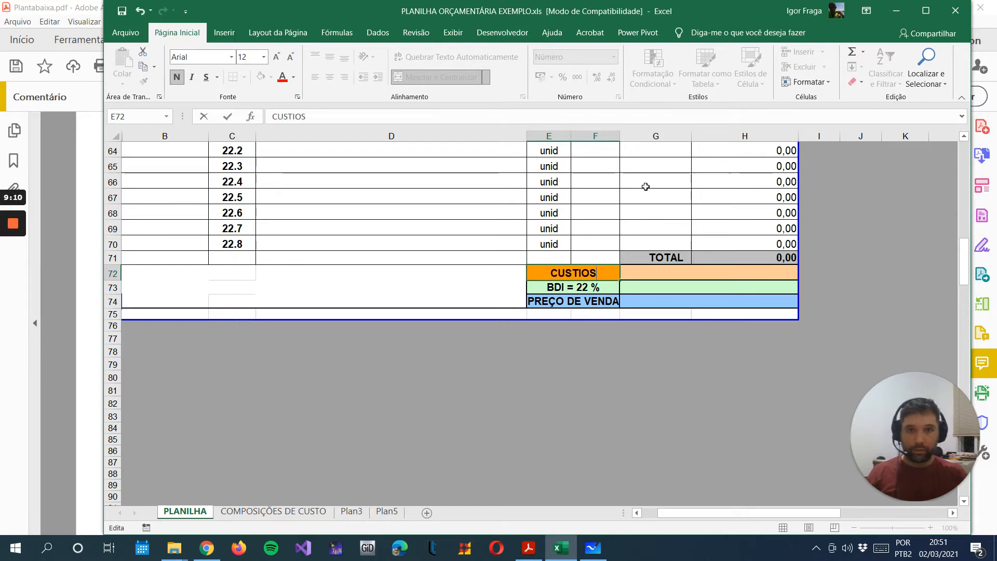
key("BackSpace")
key("BackSpace")
key("BackSpace")
type("OS DIRETOS")
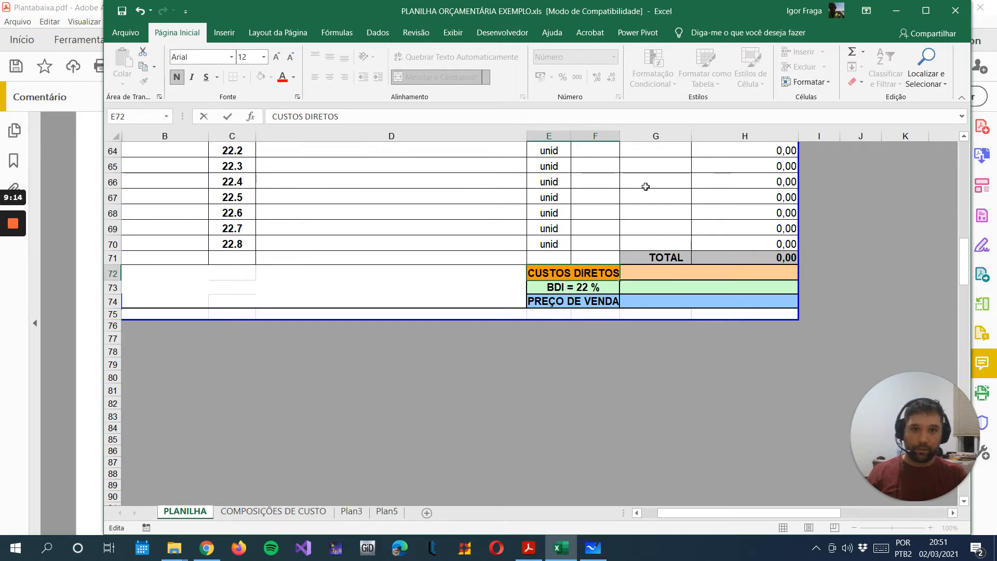
key("Return")
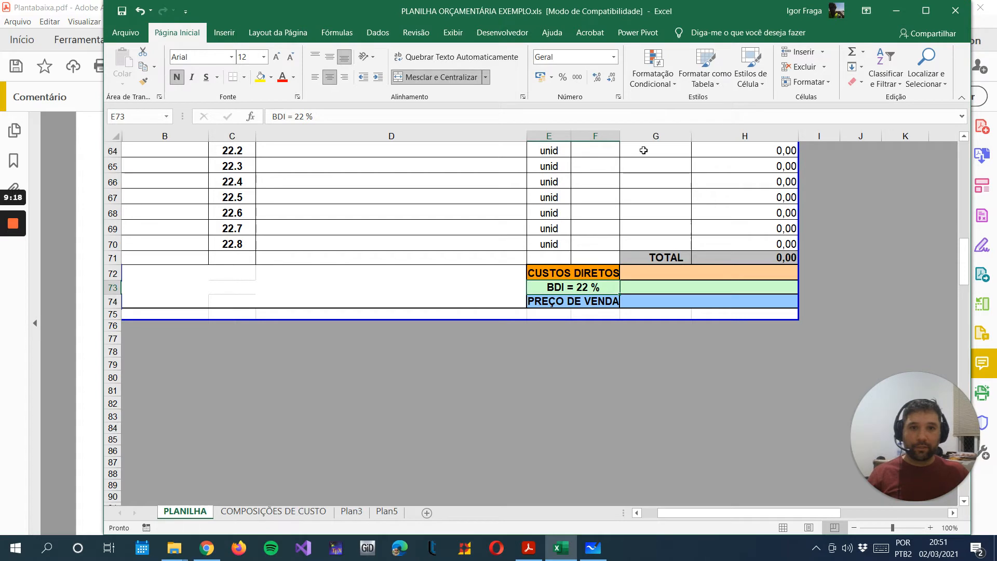
left_click_drag(618, 135, 627, 130)
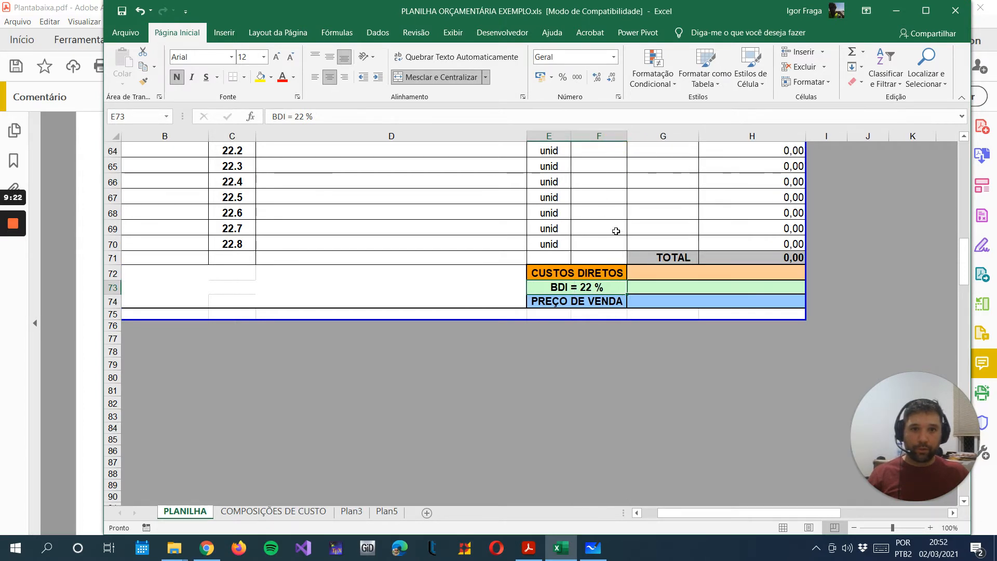
Remove the percentage from the label in E73, leaving only BDI
double_click(595, 287)
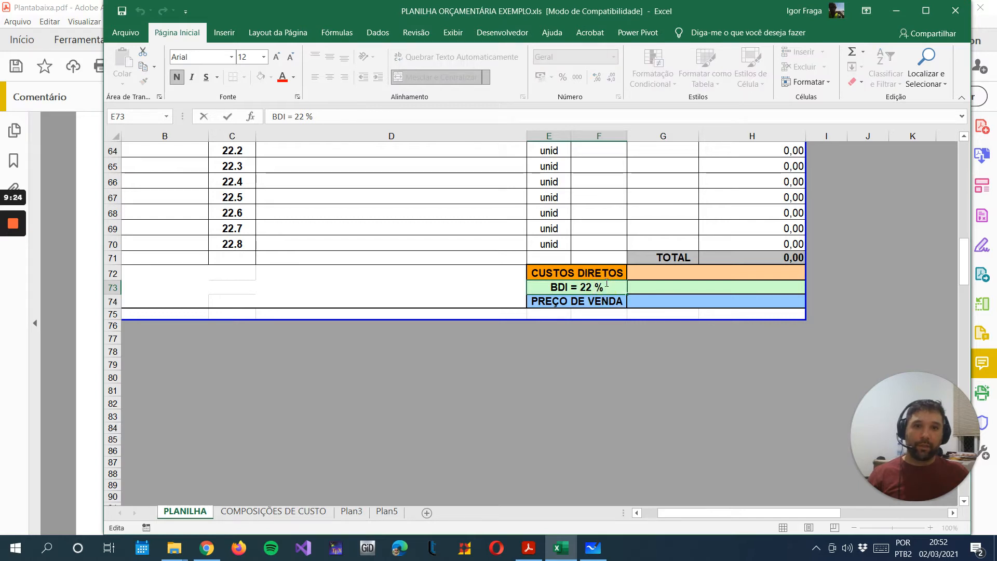
key("Delete")
key("BackSpace")
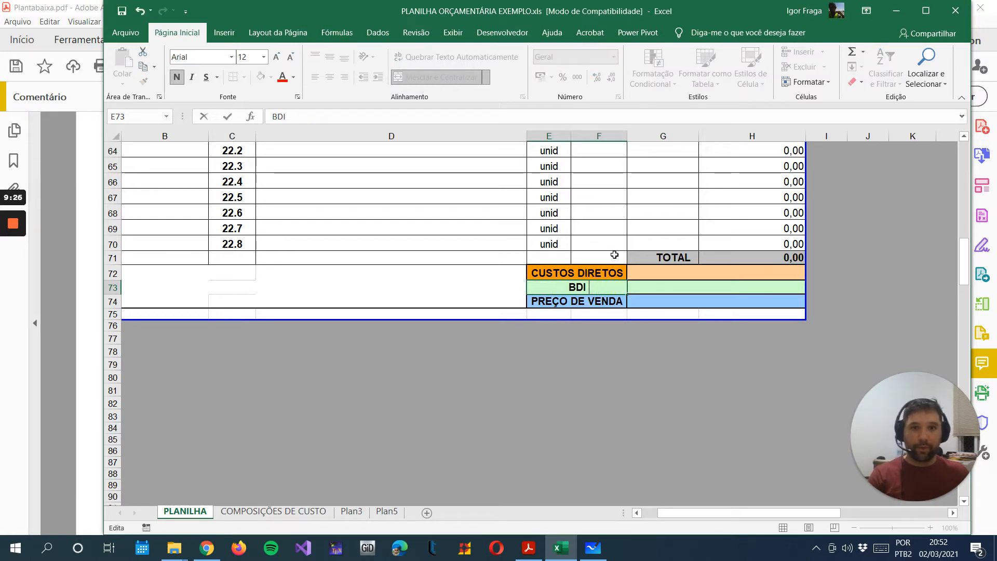
key("Return")
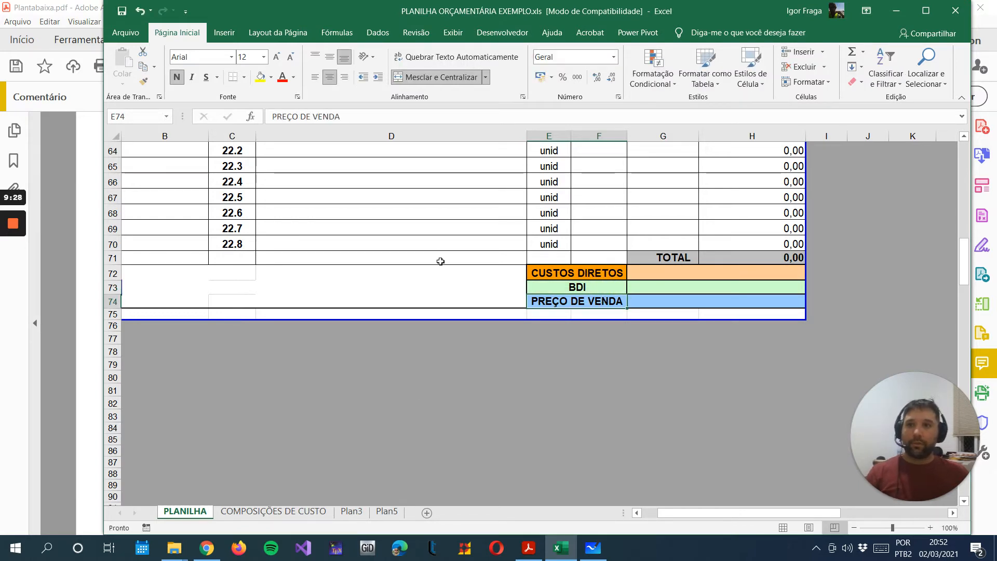
Renumber the SERVIÇOS COMPLEMENTARES section in row 8 as 1.0 and rename its heading to DEMOLIÇÕES
scroll(429, 254, "up", 5)
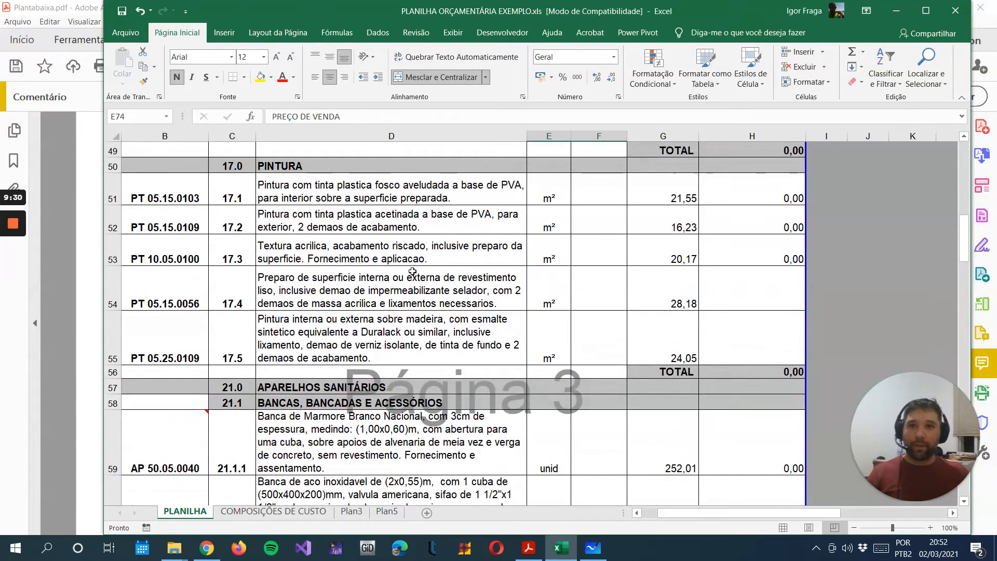
scroll(412, 271, "up", 16)
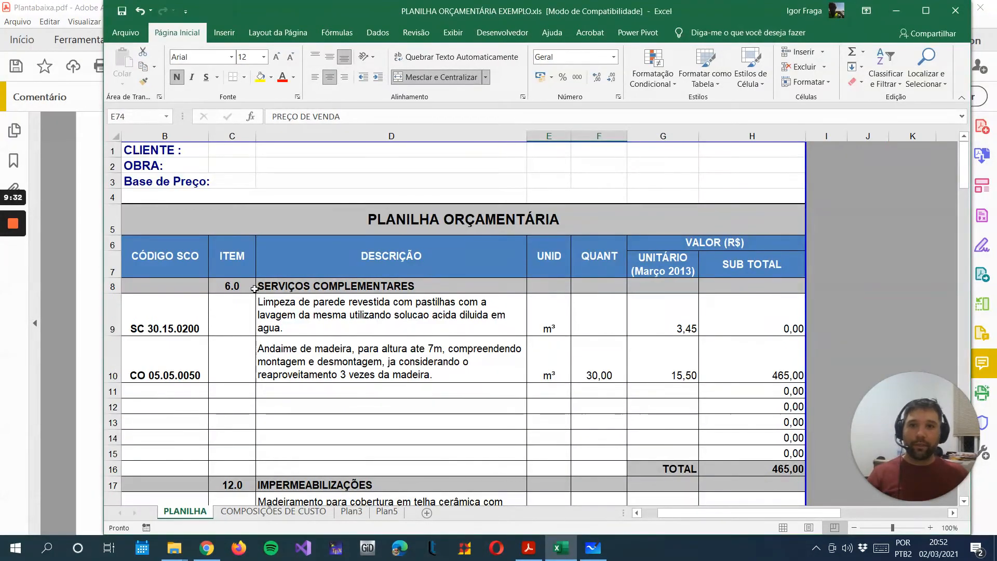
double_click(227, 286)
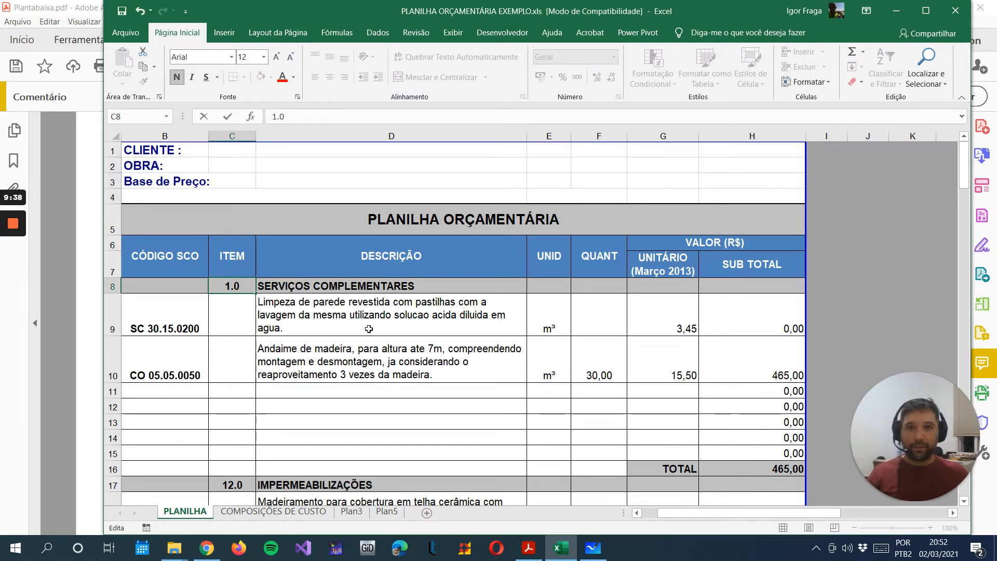
left_click(427, 286)
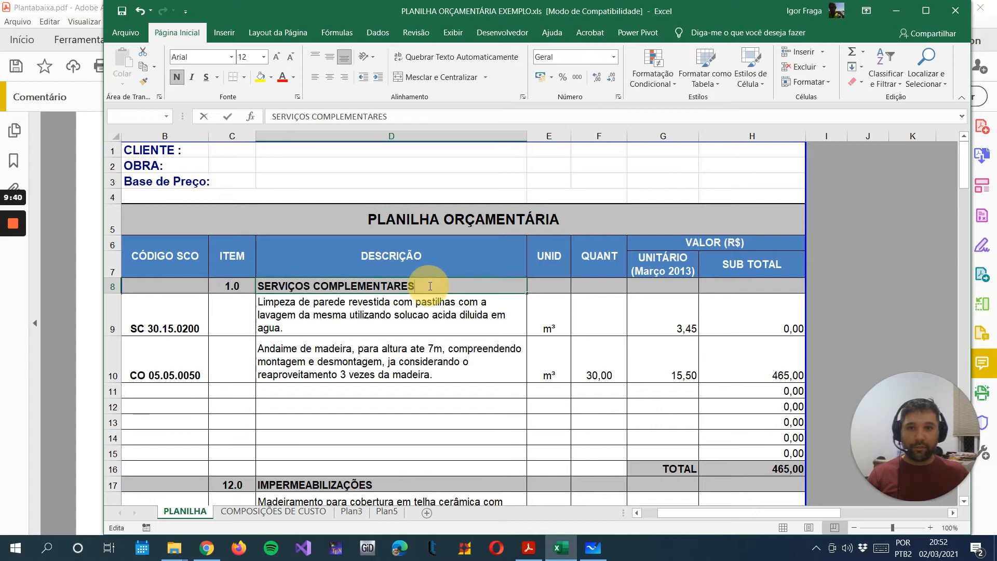
double_click(331, 284)
left_click_drag(422, 285, 246, 283)
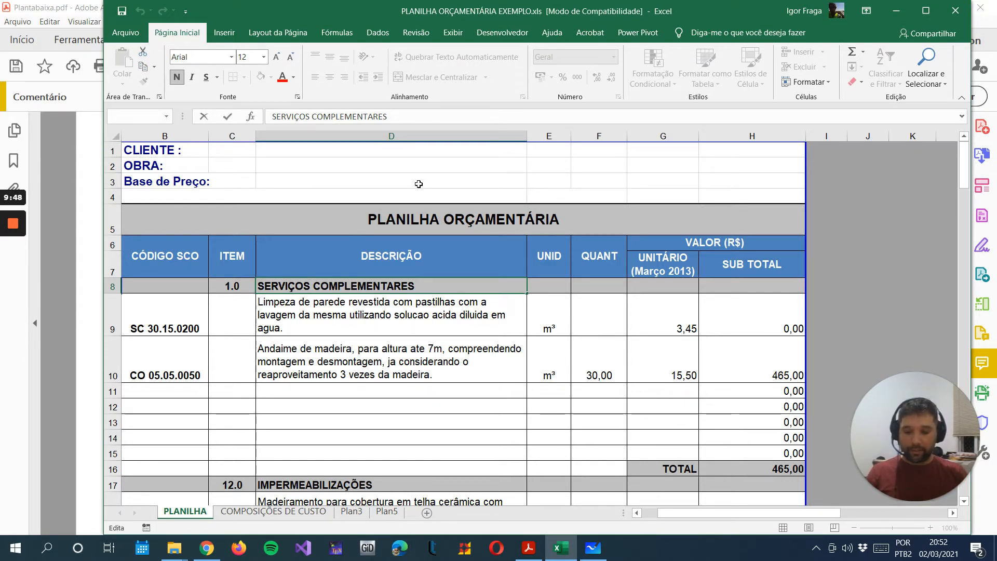
type("d")
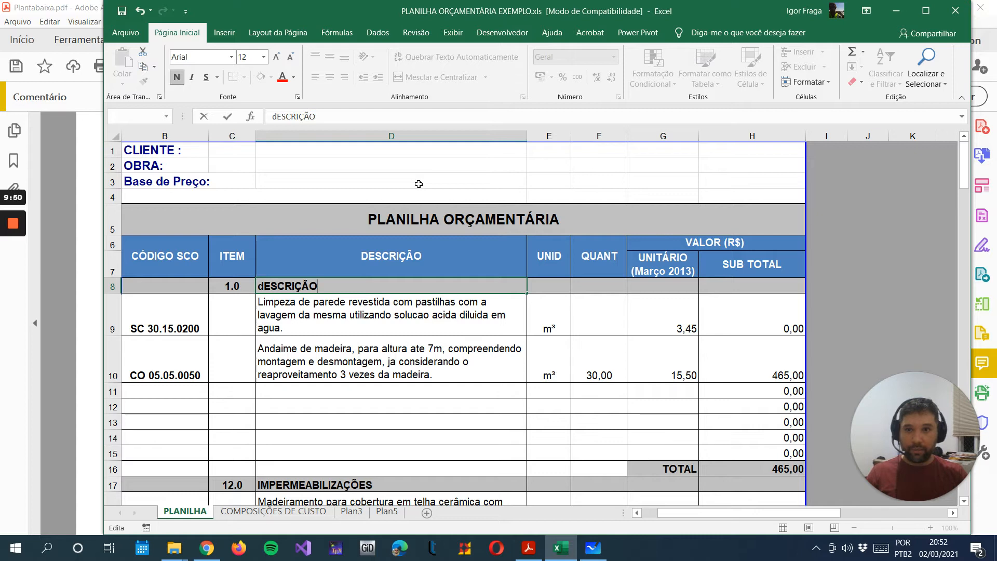
key("BackSpace")
type("DEMOLIÇÕES")
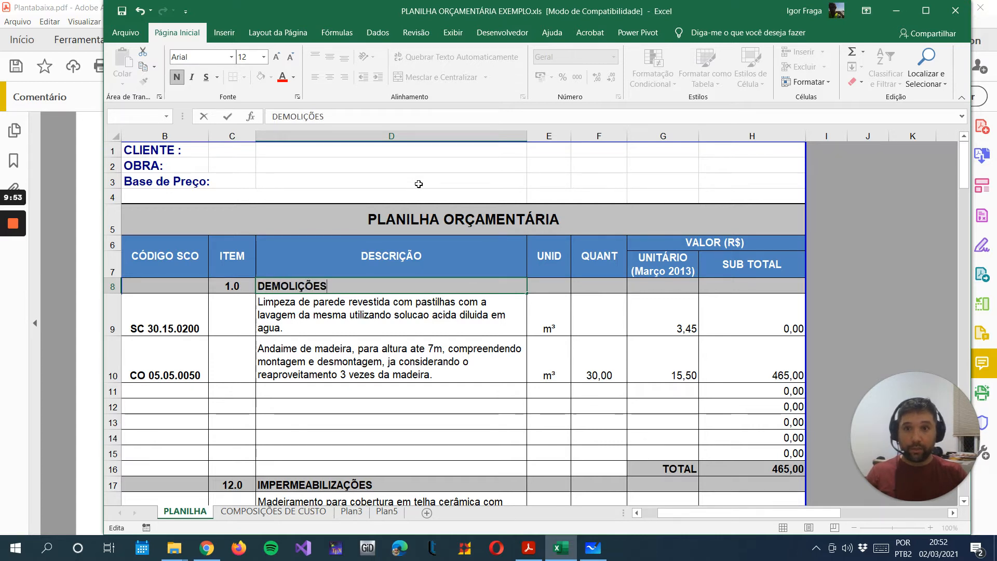
key("Return")
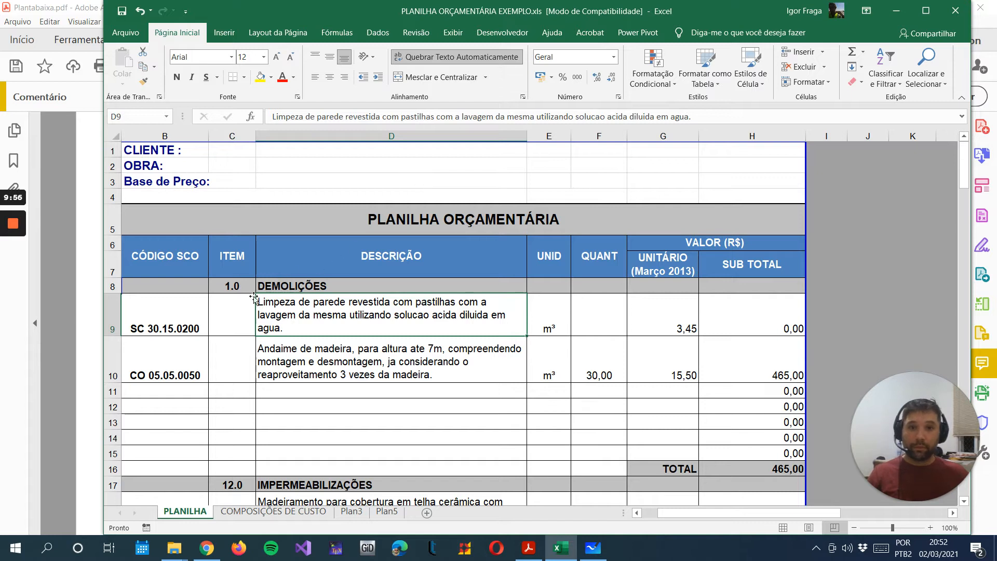
Clear the example items of the DEMOLIÇÕES section in rows 9 and 10, columns B to G, and check the subtotal formulas in column H
left_click_drag(153, 315, 671, 330)
key("Delete")
left_click(721, 308)
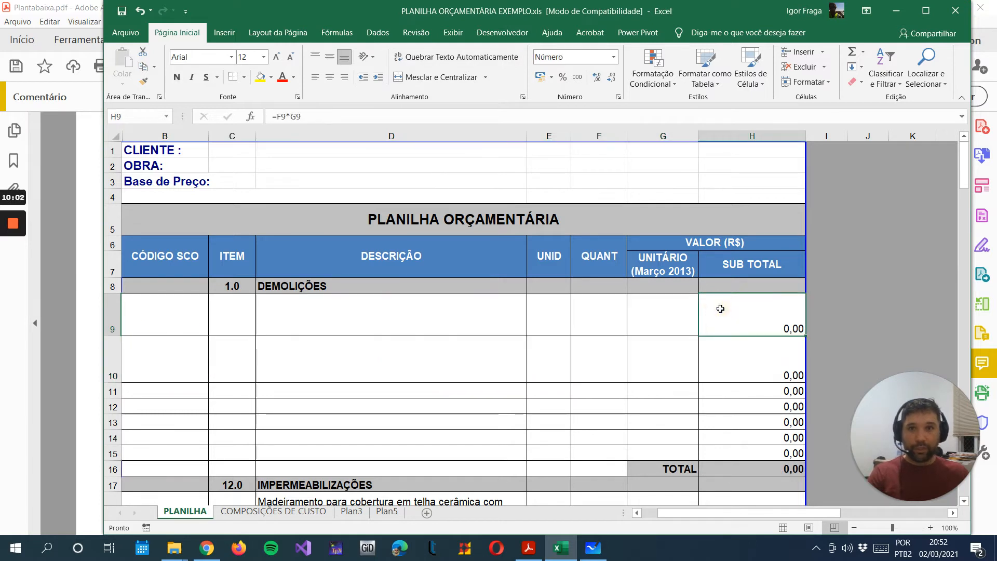
left_click(753, 379)
Renumber the IMPERMEABILIZAÇÕES section as 2.0 and clear its items in rows 18 to 22 up to column G
scroll(438, 327, "down", 4)
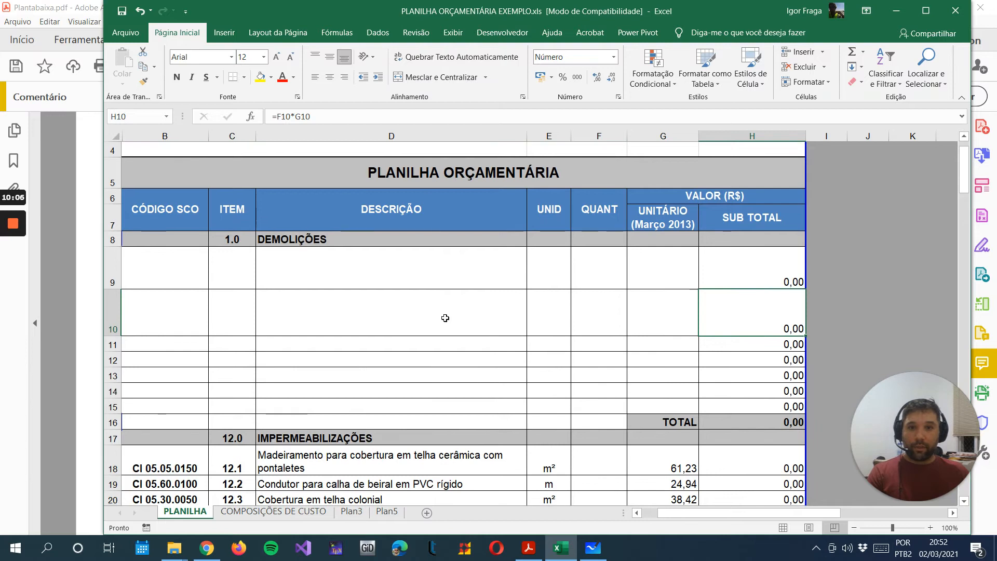
double_click(228, 212)
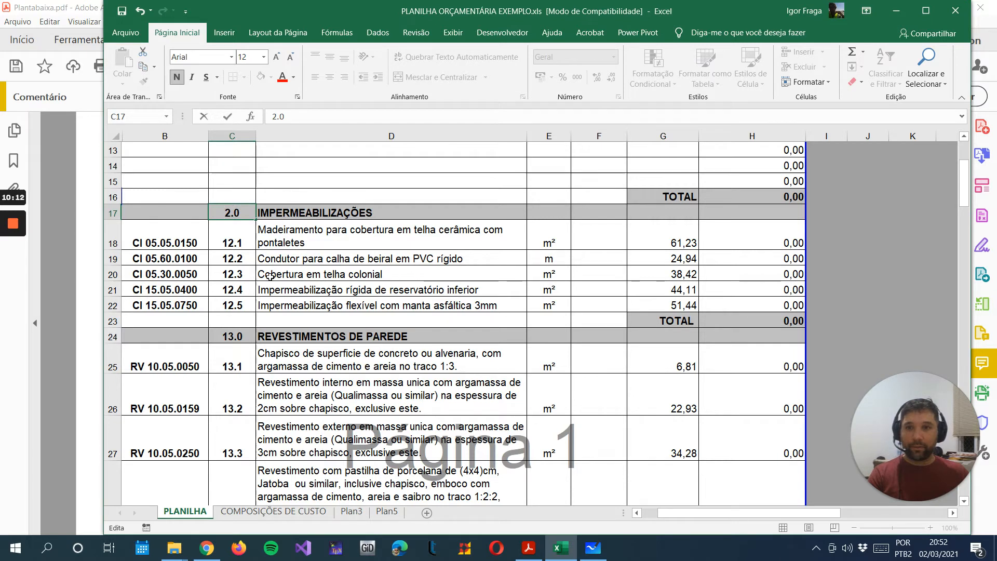
key("Return")
left_click_drag(154, 240, 643, 305)
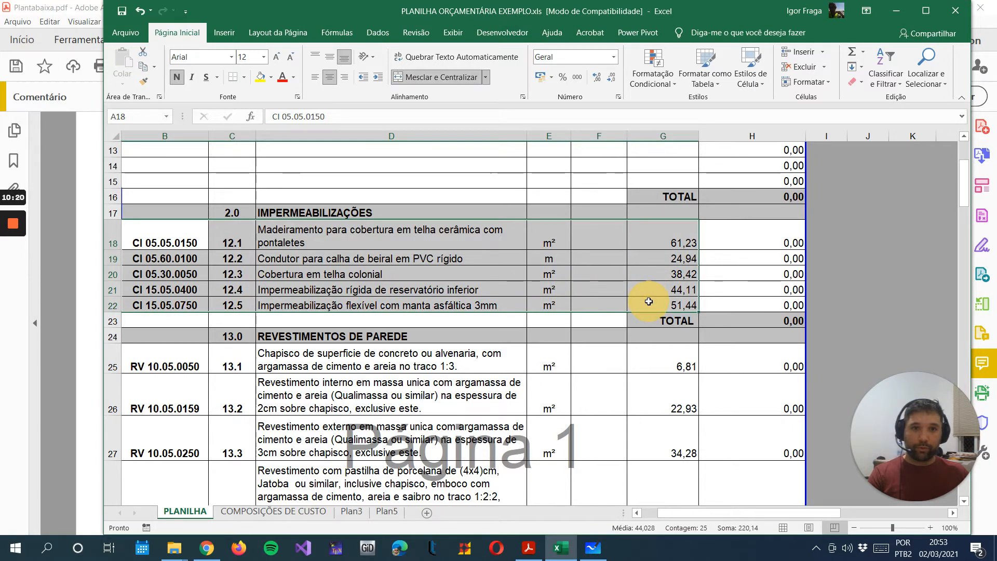
key("Delete")
Renumber the REVESTIMENTOS DE PAREDE section as 3.0 and clear its items in rows 25 to 30 up to column G
scroll(643, 305, "down", 1)
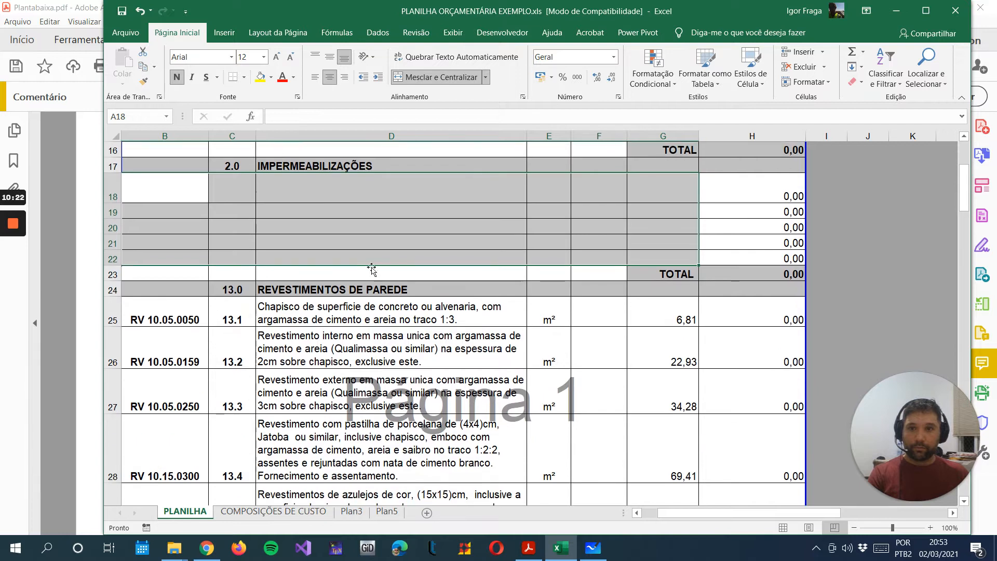
left_click(230, 290)
type("3.0")
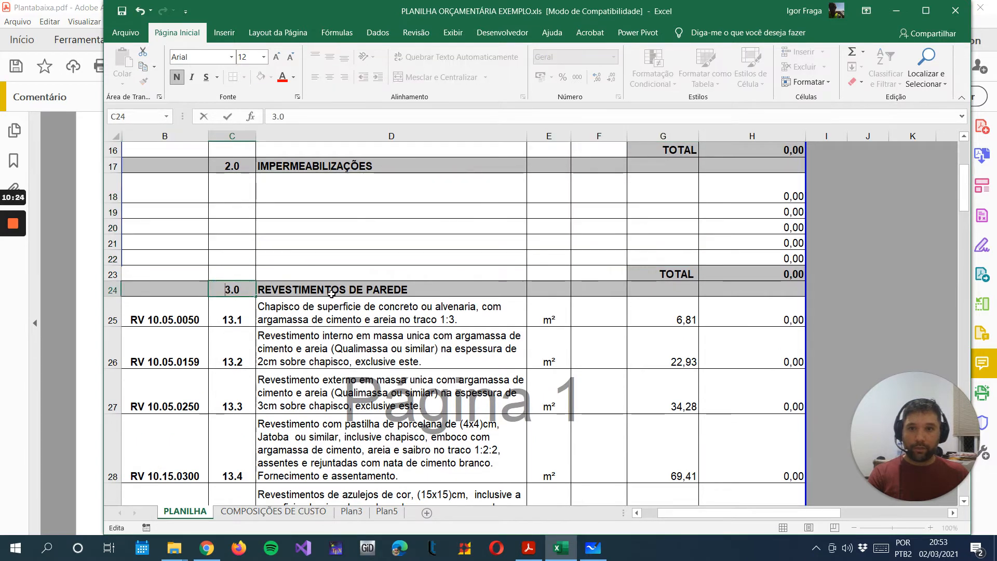
key("Return")
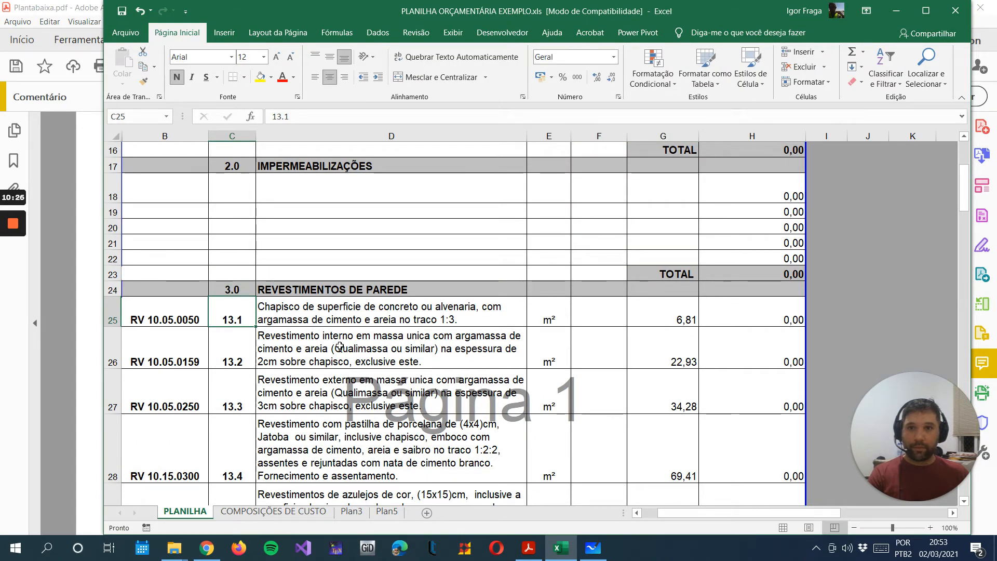
scroll(338, 348, "down", 1)
left_click_drag(161, 258, 659, 449)
key("Delete")
Clear the example items under REVESTIMENTOS DE PISO, from row 33 down and up to column G
scroll(571, 405, "down", 3)
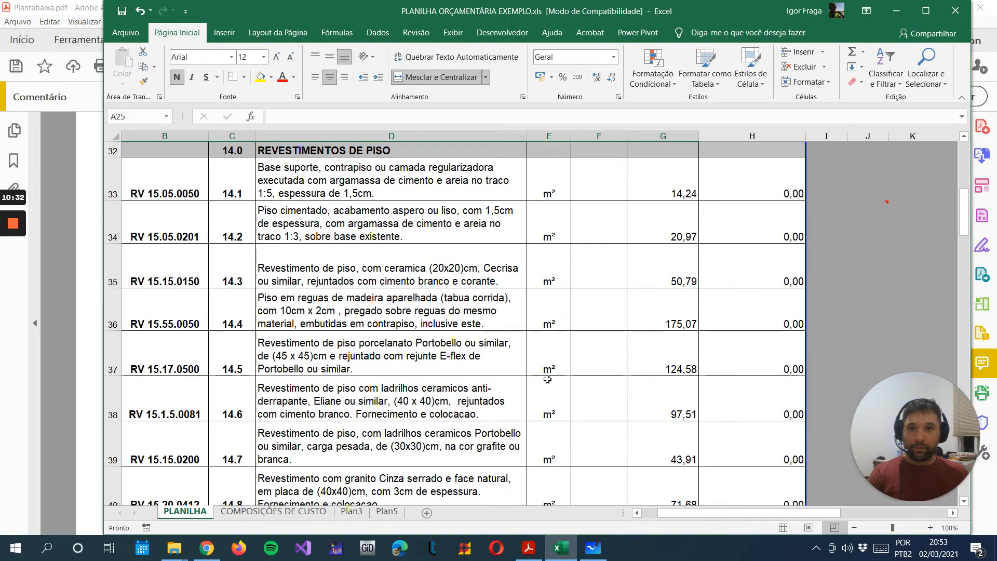
left_click_drag(146, 179, 668, 433)
key("Delete")
scroll(373, 381, "up", 3)
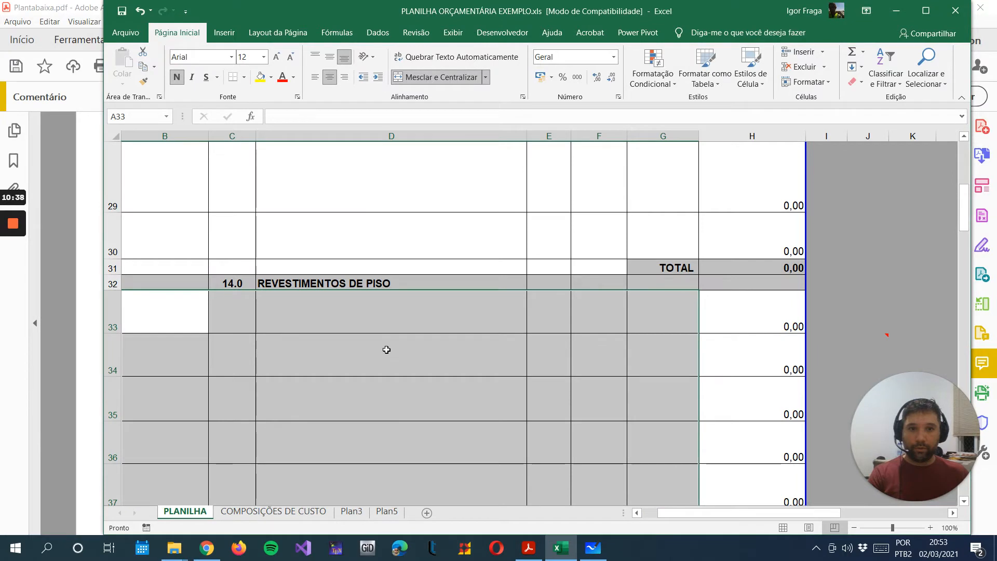
Clear the RODAPÉS, PEITORIS E SOLEIRAS items in rows 46 to 48 up to column G
scroll(386, 350, "down", 5)
left_click_drag(150, 184, 646, 252)
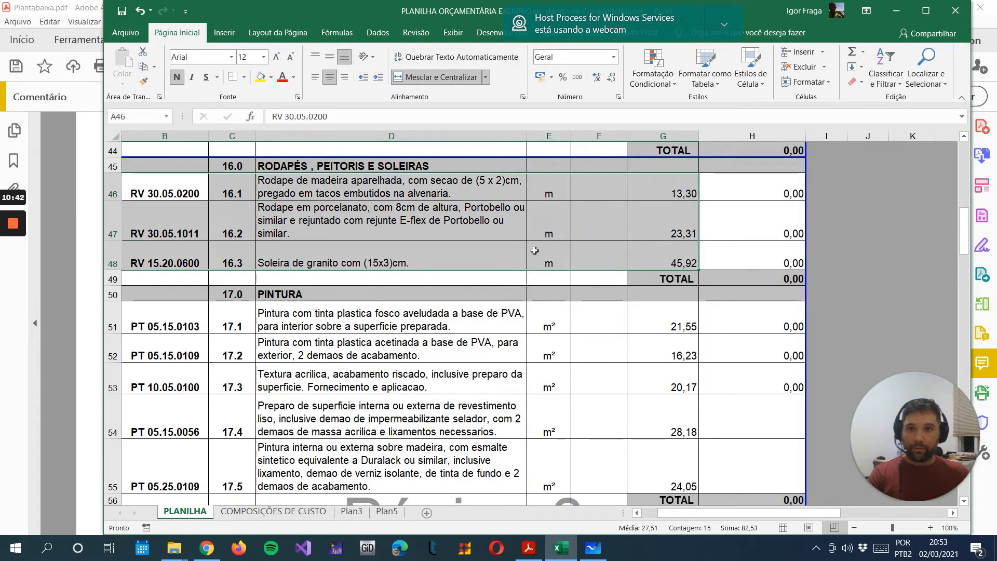
key("Delete")
Clear rows 51 to 60 up to column G, covering the PINTURA items and the APARELHOS SANITÁRIOS headings and items
left_click(198, 355)
left_click_drag(173, 327, 629, 73)
scroll(639, 167, "up", 1)
scroll(649, 247, "up", 4)
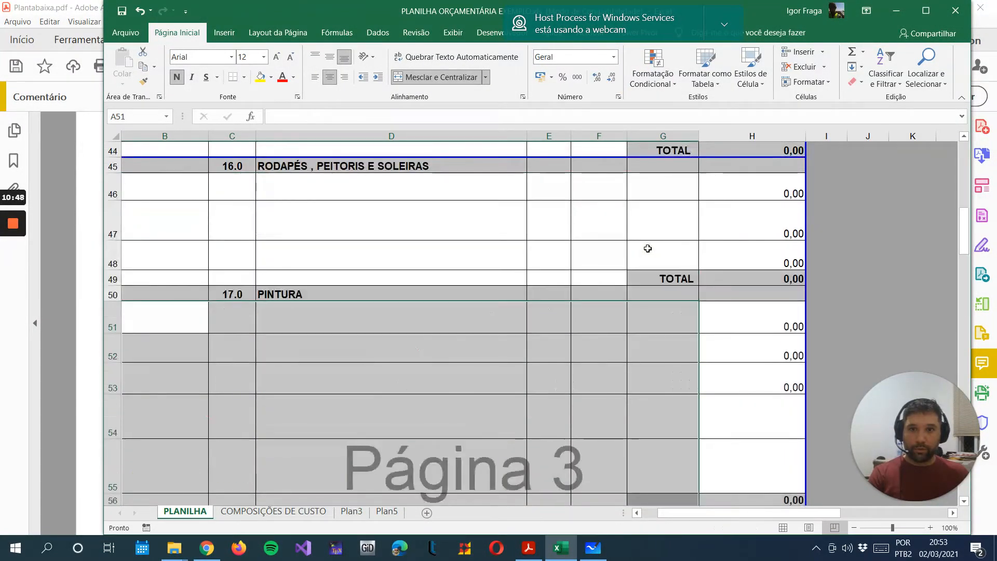
scroll(610, 338, "down", 3)
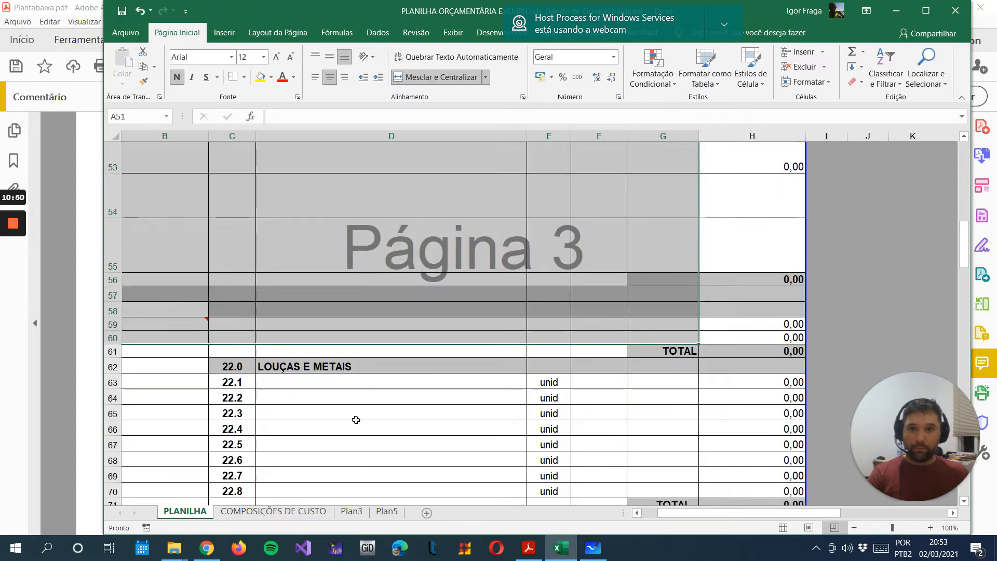
left_click(356, 419)
Set the item number of the REVESTIMENTOS DE PISO section in C32 to 4
scroll(329, 381, "up", 9)
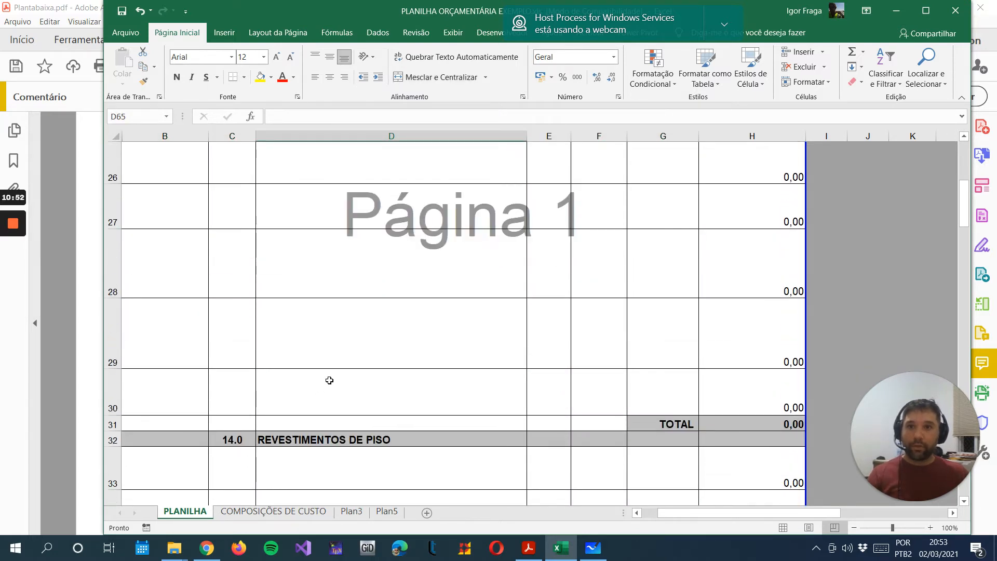
scroll(285, 383, "up", 6)
scroll(270, 402, "down", 5)
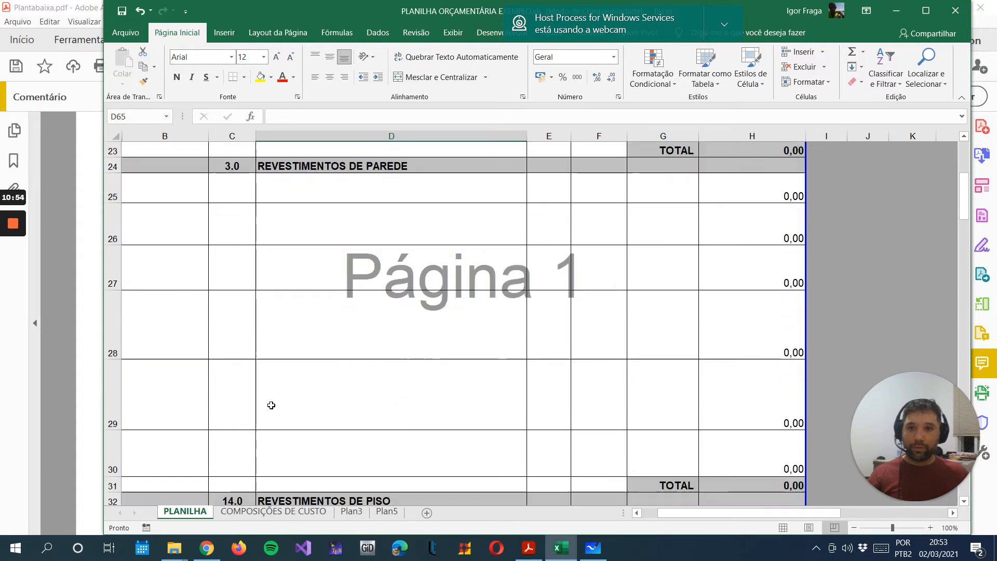
scroll(271, 405, "down", 2)
double_click(243, 285)
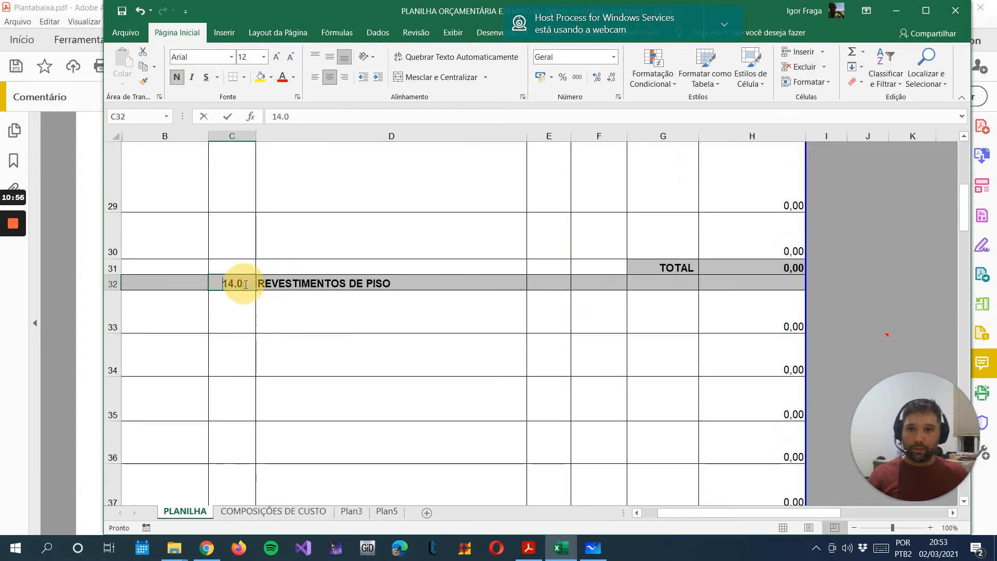
left_click(229, 283)
type("4")
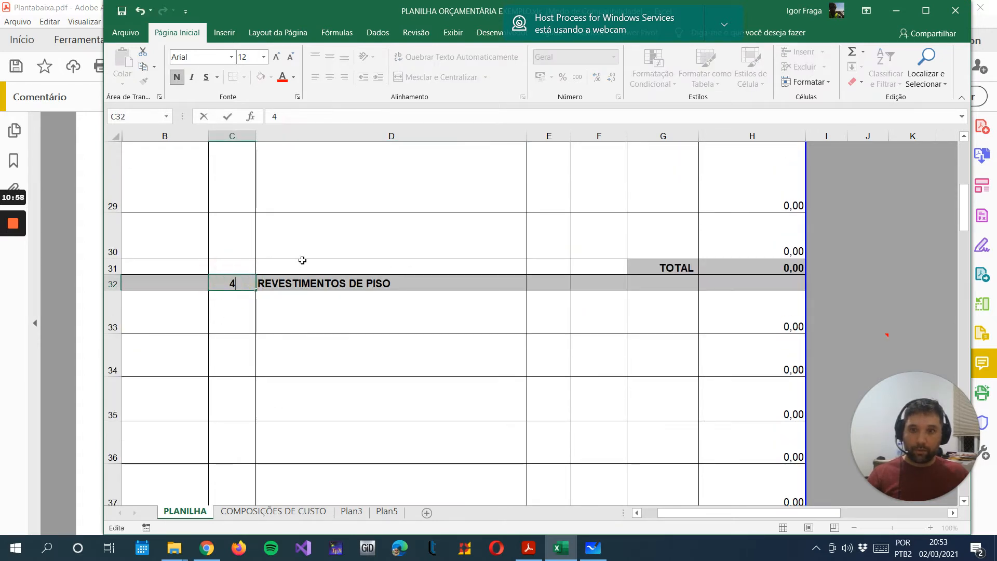
key("Return")
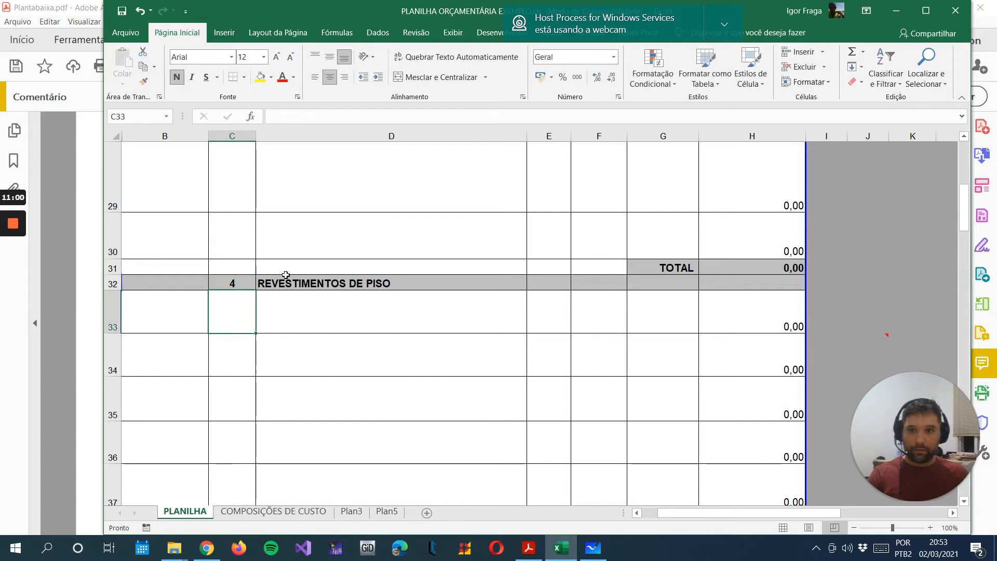
scroll(289, 273, "up", 5)
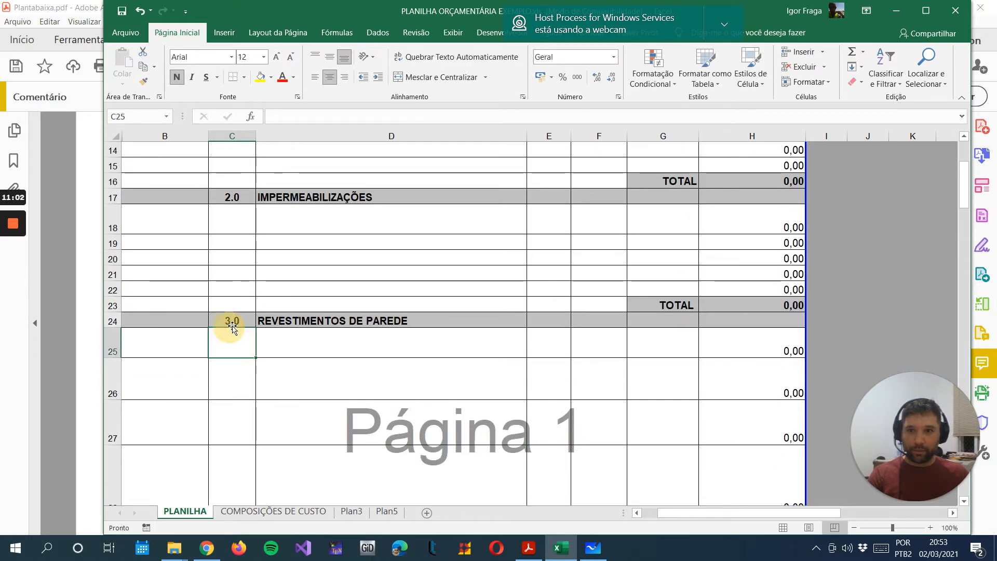
Set the item number of REVESTIMENTOS DE PAREDE in C24 to 3 and of IMPERMEABILIZAÇÕES in C17 to 2
left_click(232, 323)
type("3")
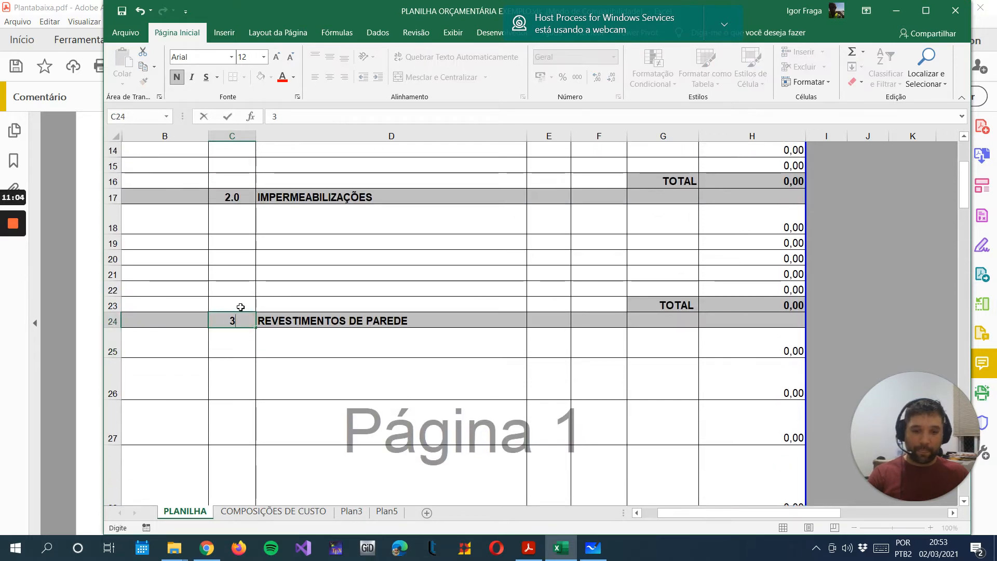
key("Return")
double_click(240, 202)
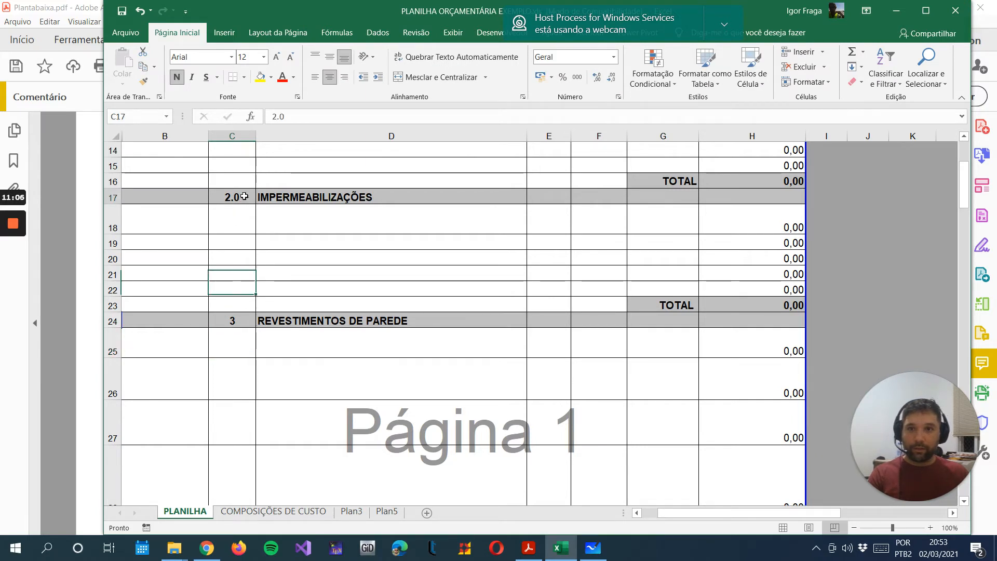
key("BackSpace")
key("BackSpace")
key("Return")
Set the item number of the DEMOLIÇÕES section in C8 to 1
scroll(222, 301, "up", 5)
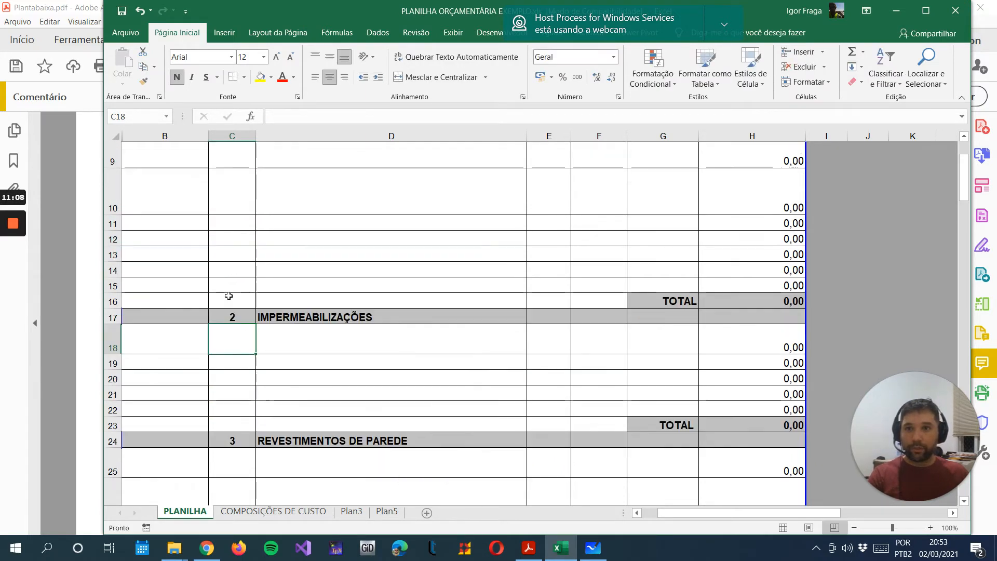
double_click(239, 282)
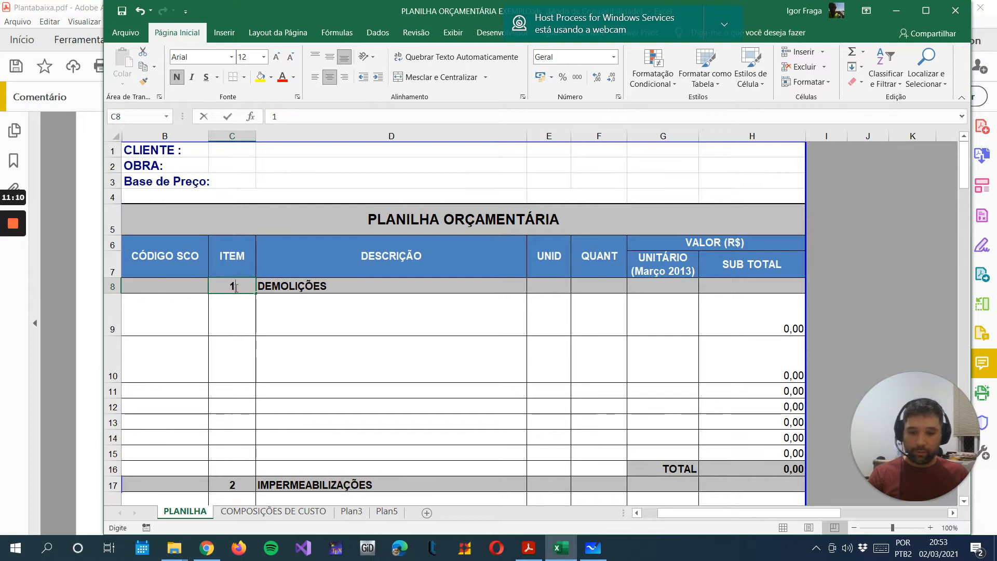
key("BackSpace")
key("BackSpace")
key("Return")
Autofit the heights of the empty rows 33 to 43 under REVESTIMENTOS DE PISO
scroll(311, 341, "down", 2)
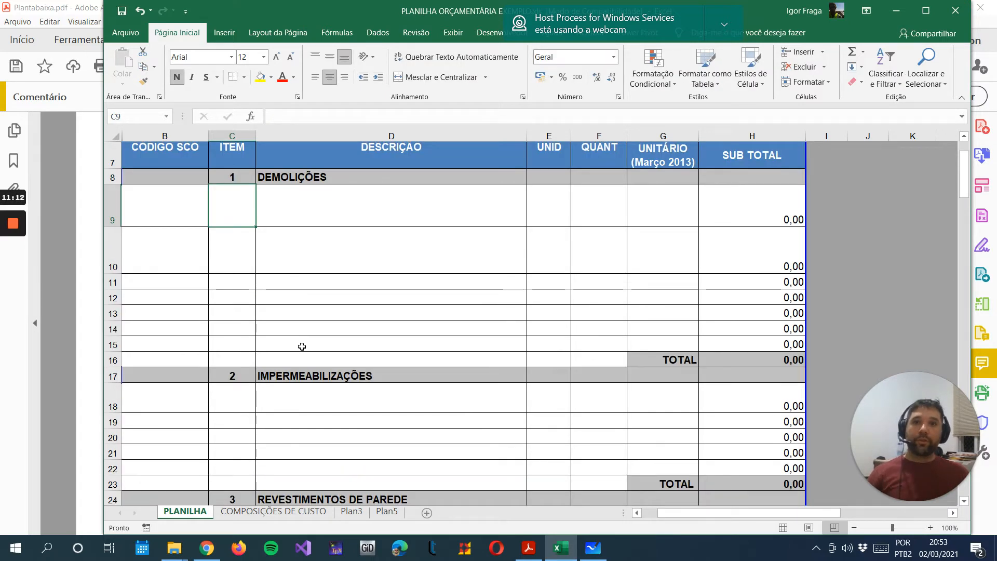
scroll(275, 373, "down", 1)
scroll(296, 357, "down", 5)
scroll(341, 379, "down", 2)
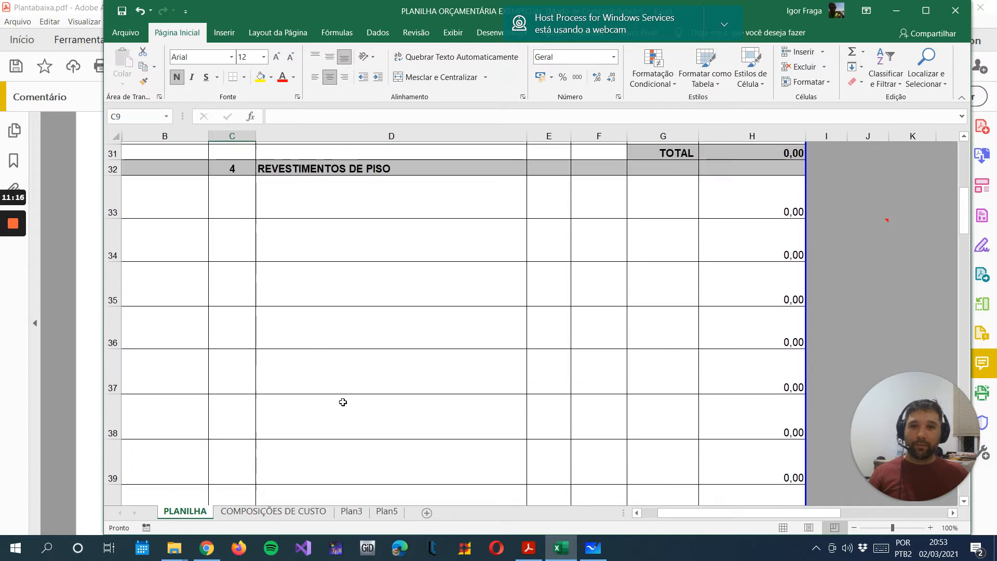
scroll(342, 402, "down", 3)
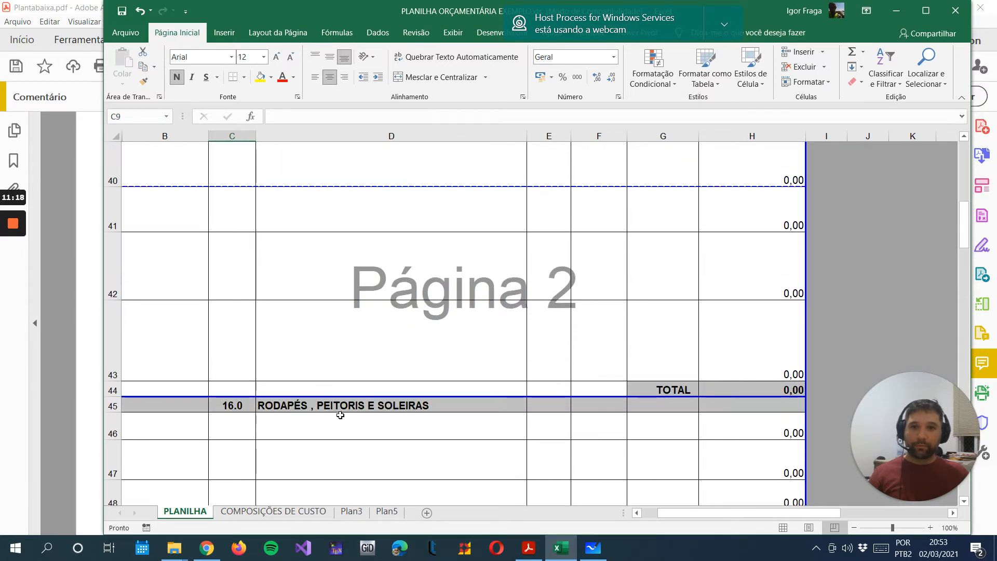
left_click_drag(112, 343, 115, 205)
left_click_drag(108, 122, 102, 259)
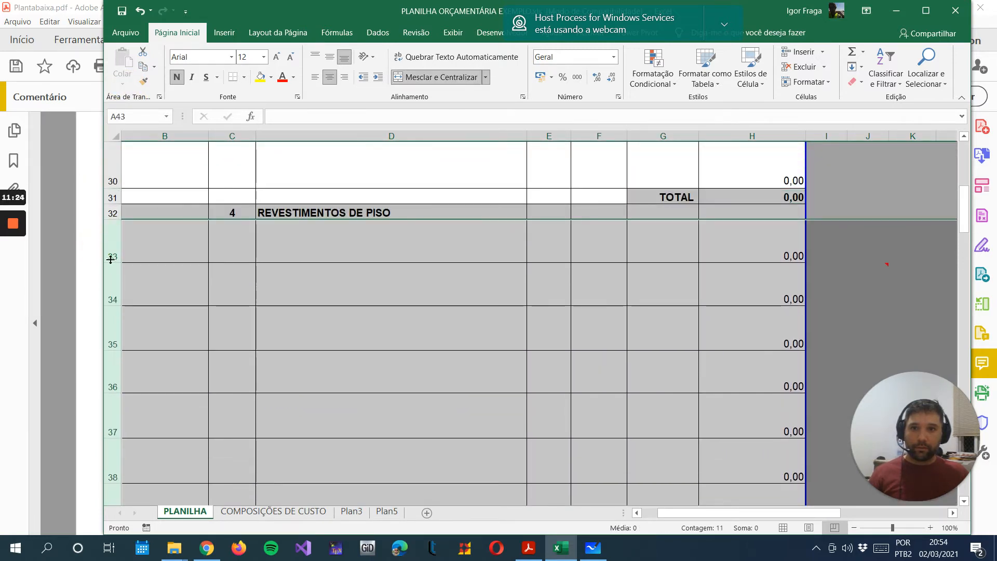
double_click(114, 263)
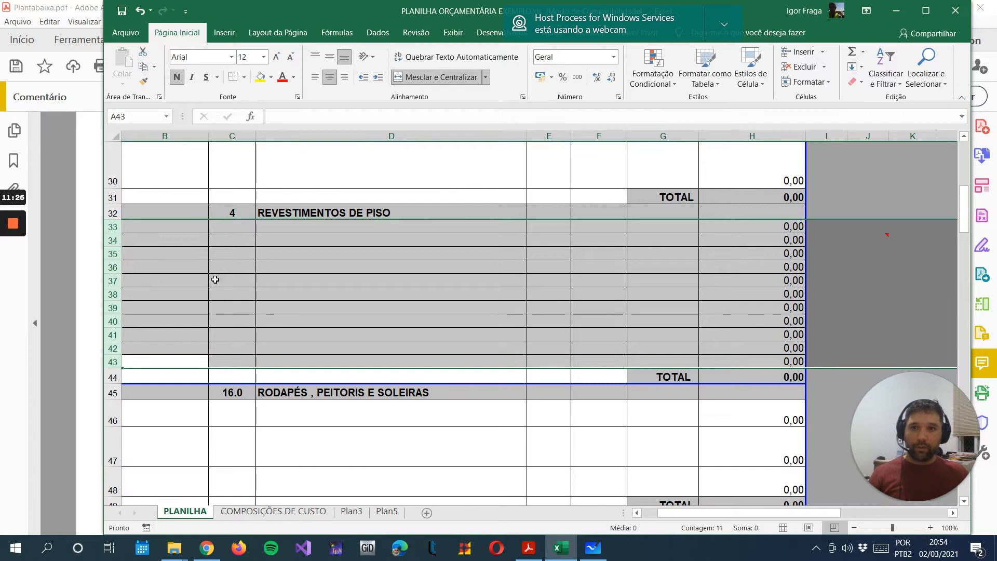
left_click(235, 292)
Autofit the heights of the empty rows 25 to 30 under REVESTIMENTOS DE PAREDE
scroll(227, 311, "up", 2)
left_click_drag(114, 434, 121, 188)
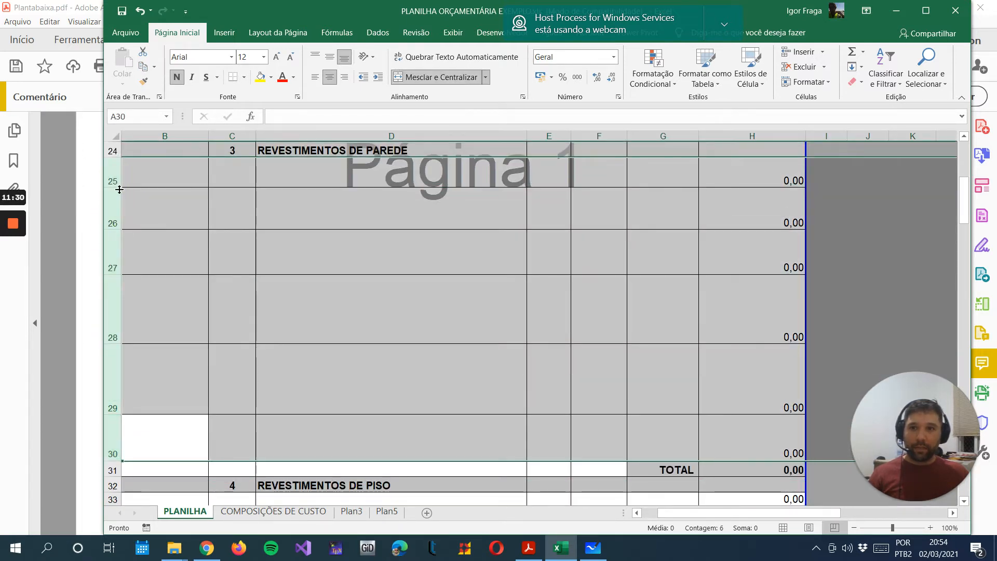
double_click(114, 189)
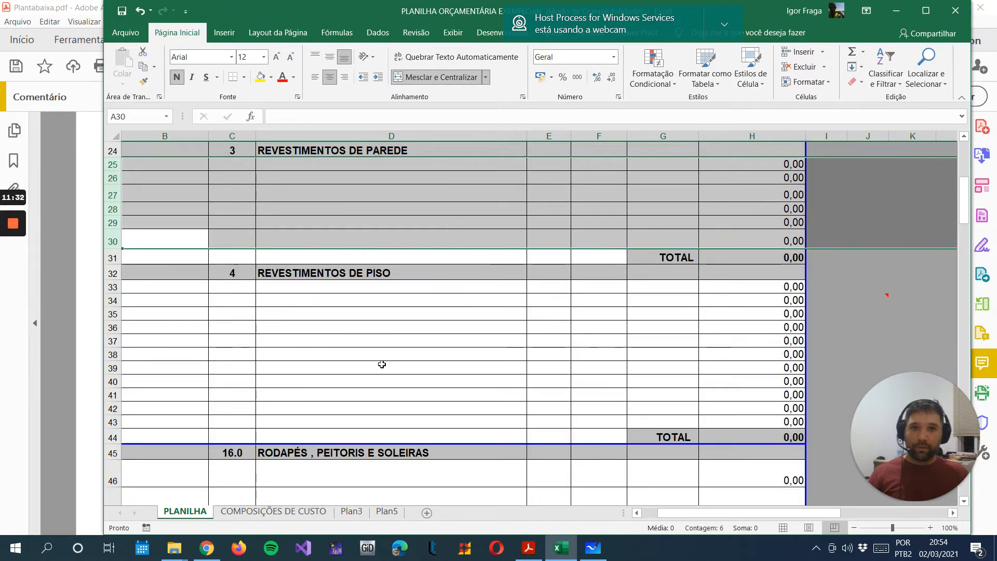
Reduce rows 9 to 15 under DEMOLIÇÕES to a compact, uniform height
scroll(383, 363, "up", 5)
scroll(382, 363, "up", 1)
left_click(229, 238)
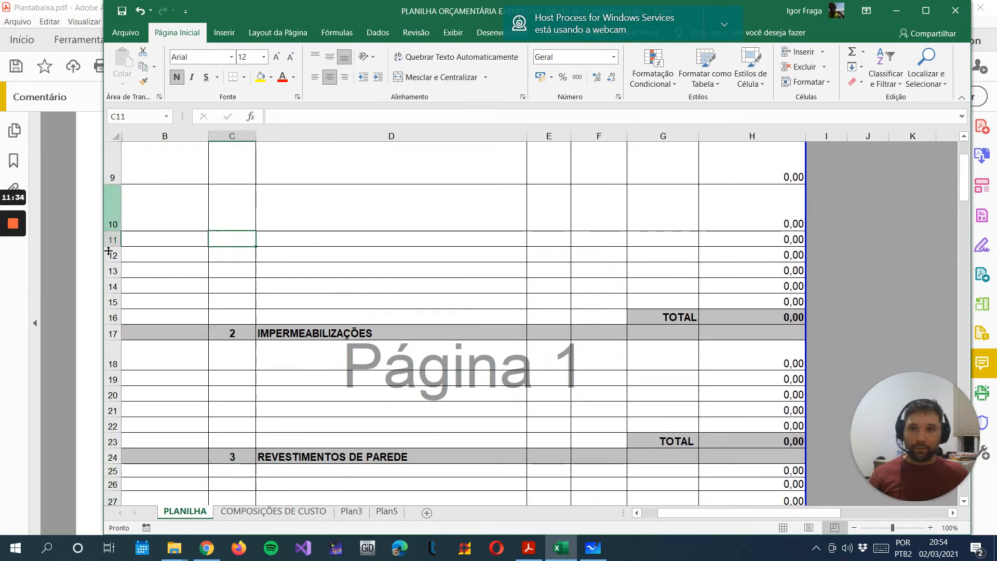
scroll(100, 261, "up", 1)
left_click_drag(112, 221, 122, 358)
double_click(115, 242)
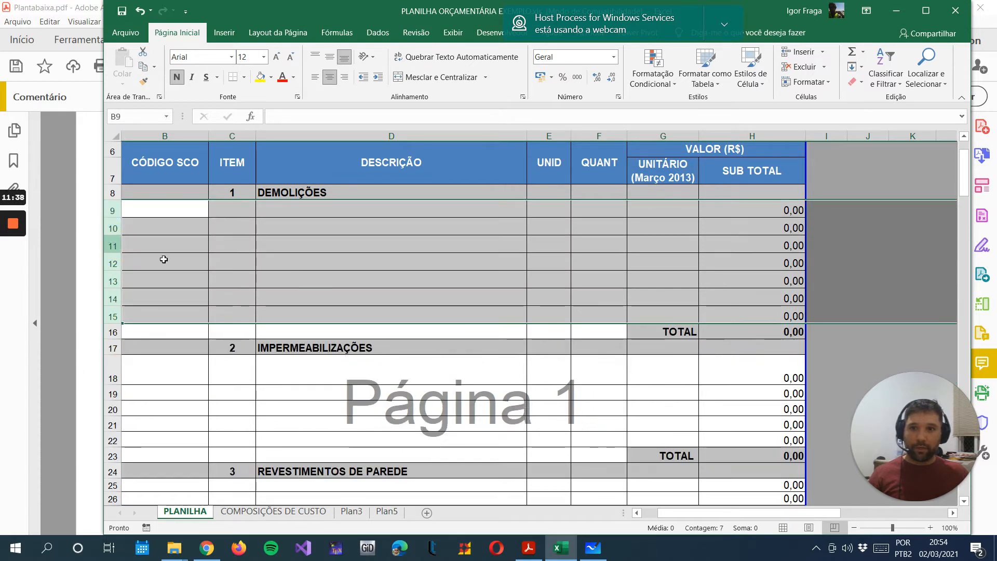
left_click(280, 269)
Autofit the heights of the empty rows 46 to 48 under RODAPÉS, PEITORIS E SOLEIRAS
scroll(312, 273, "down", 3)
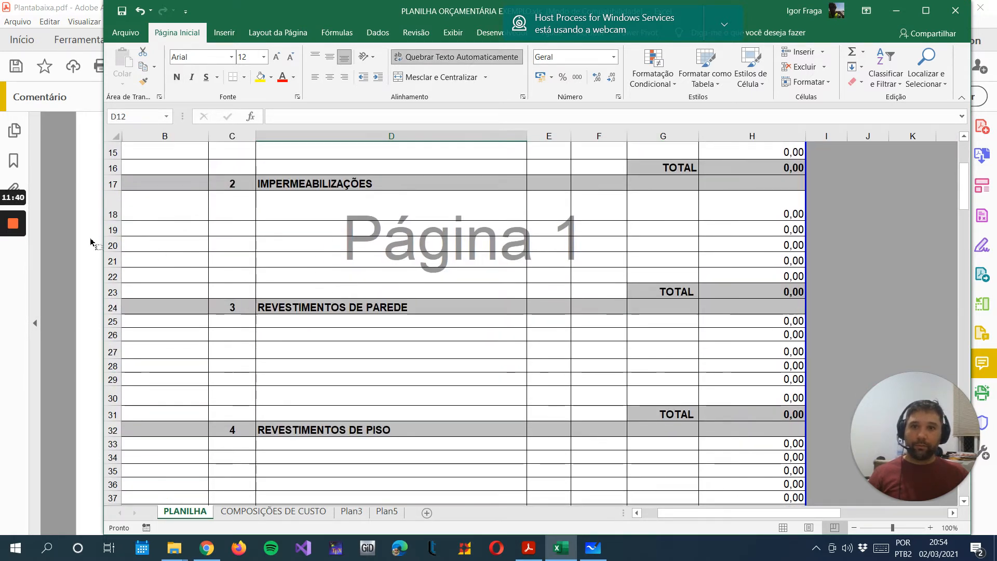
scroll(360, 274, "down", 5)
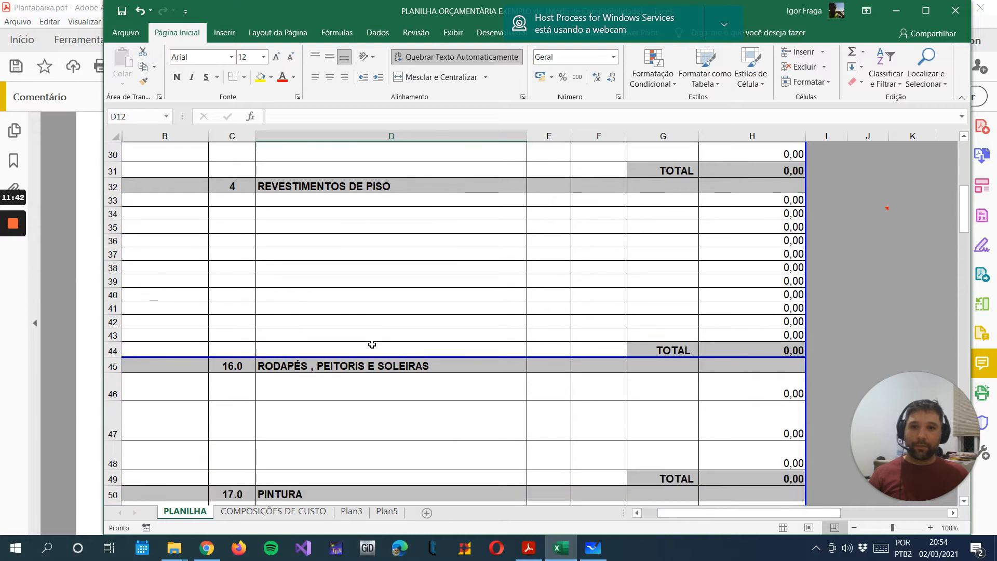
scroll(364, 369, "down", 1)
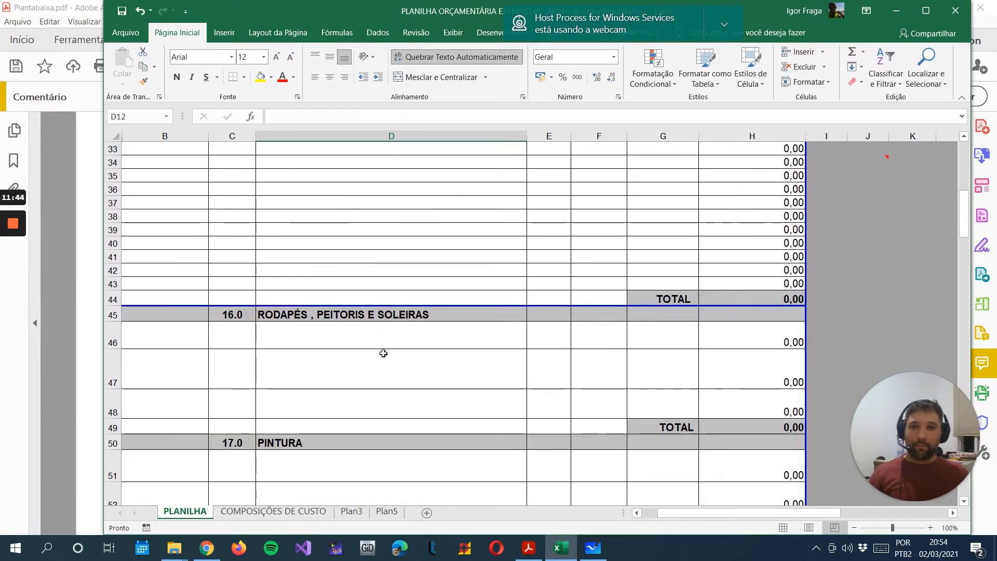
scroll(383, 353, "down", 1)
left_click_drag(114, 291, 100, 367)
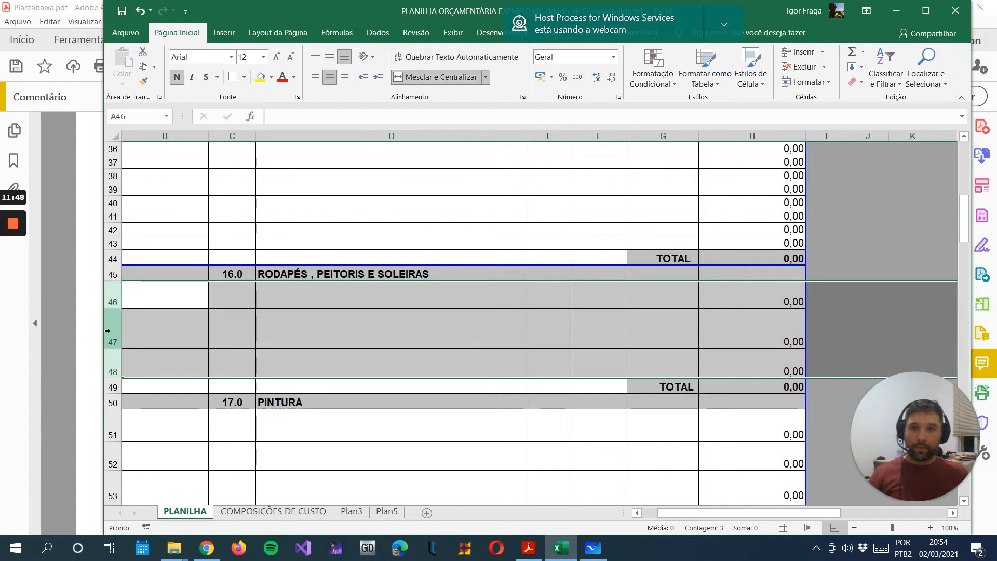
Autofit the heights of the empty rows 51 to 55 under PINTURA
left_click_drag(118, 310, 132, 412)
scroll(129, 298, "down", 2)
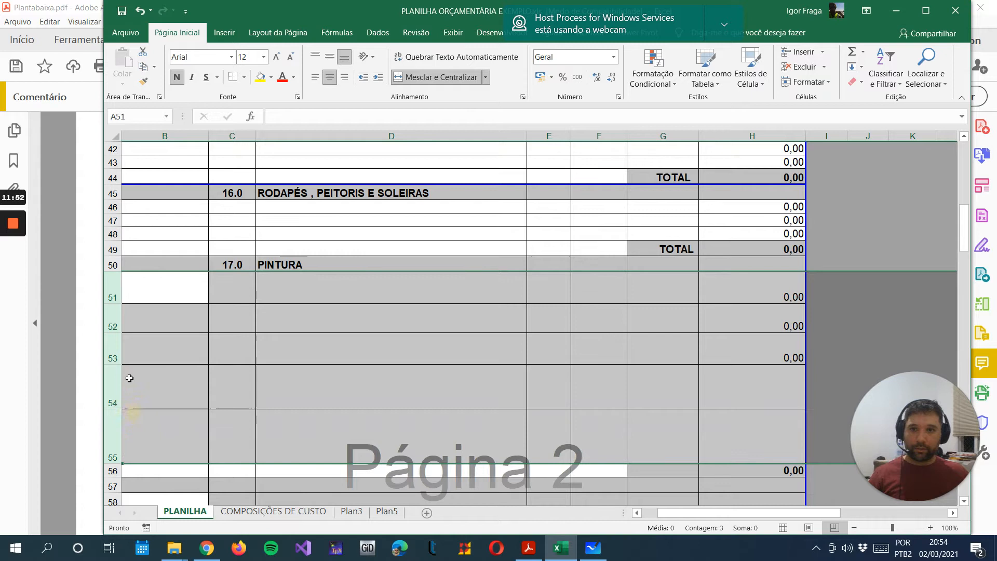
double_click(116, 408)
scroll(196, 358, "down", 2)
left_click(214, 332)
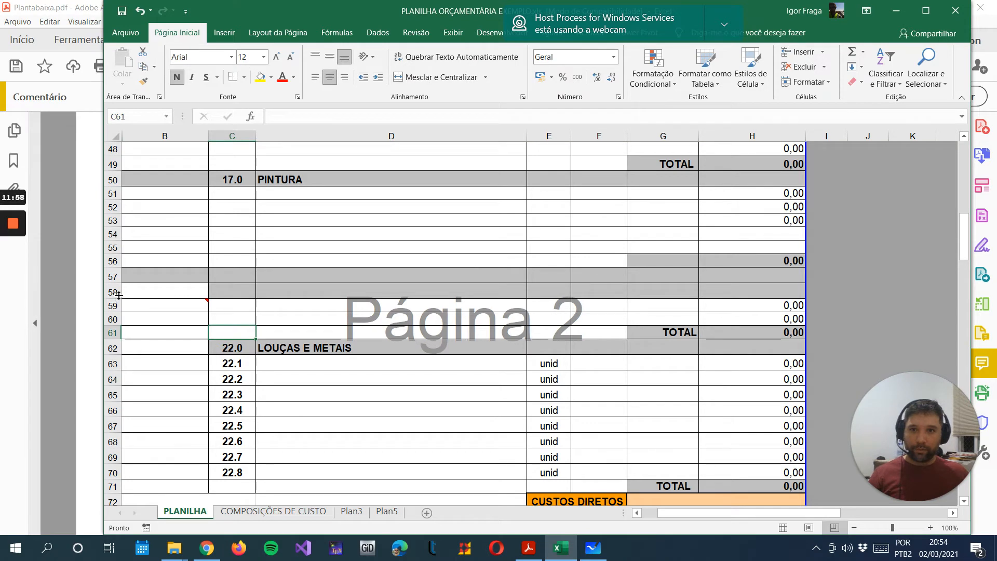
Set the item number of RODAPÉS, PEITORIS E SOLEIRAS in C45 to 5 and of PINTURA in C50 to 6
scroll(166, 275, "up", 3)
scroll(182, 270, "up", 4)
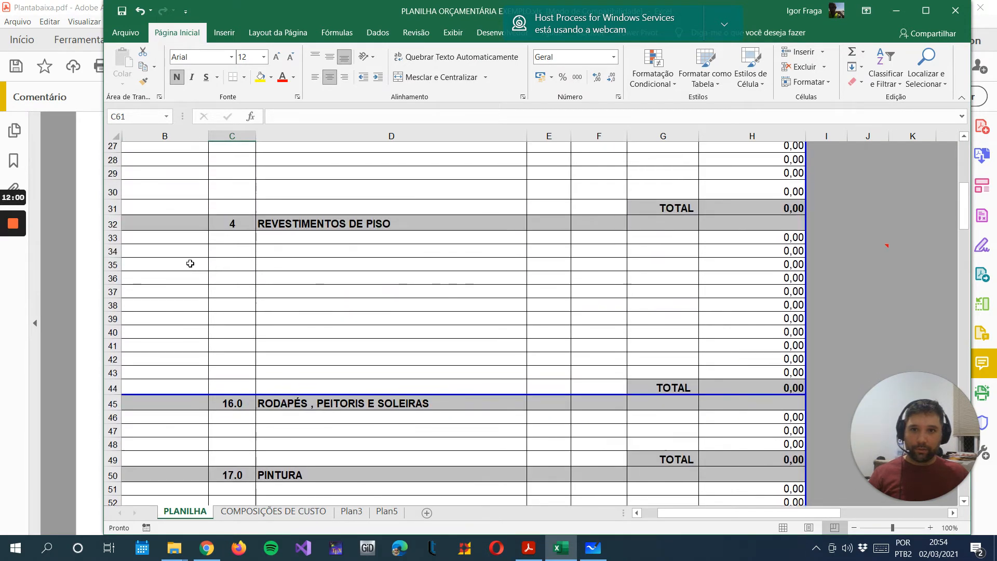
scroll(198, 276, "down", 2)
left_click(241, 311)
type("5")
key("Return")
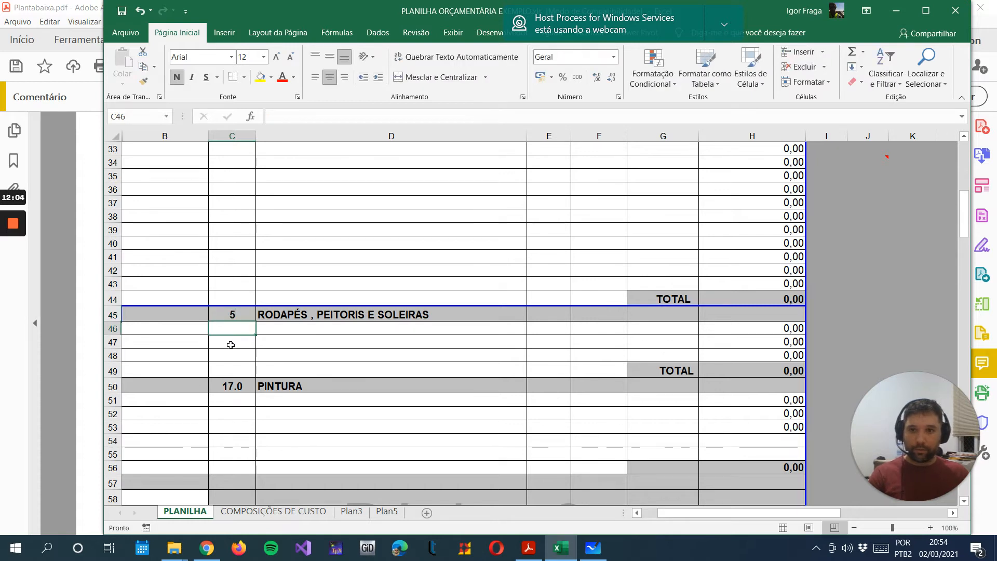
left_click(236, 387)
type("6")
key("Return")
Delete rows 57 to 61, the emptied section with its TOTAL row between PINTURA and LOUÇAS E METAIS
scroll(317, 322, "down", 5)
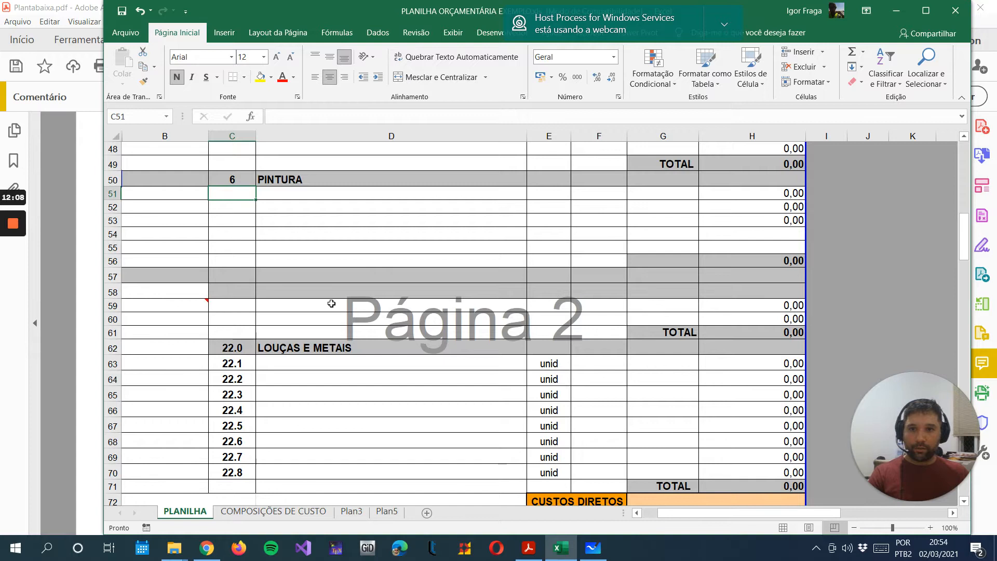
scroll(327, 319, "down", 2)
scroll(322, 332, "up", 1)
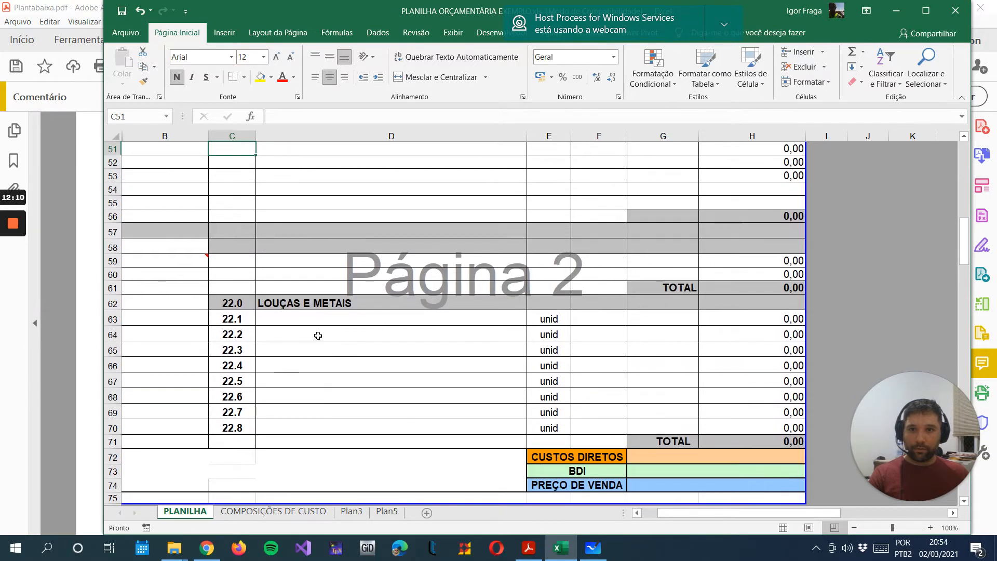
scroll(317, 335, "up", 2)
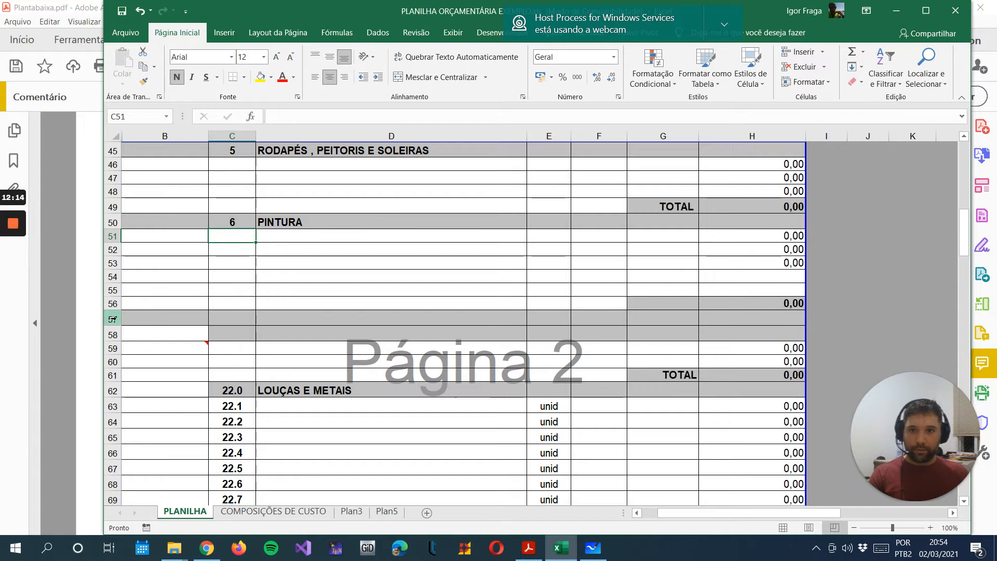
left_click_drag(113, 318, 115, 372)
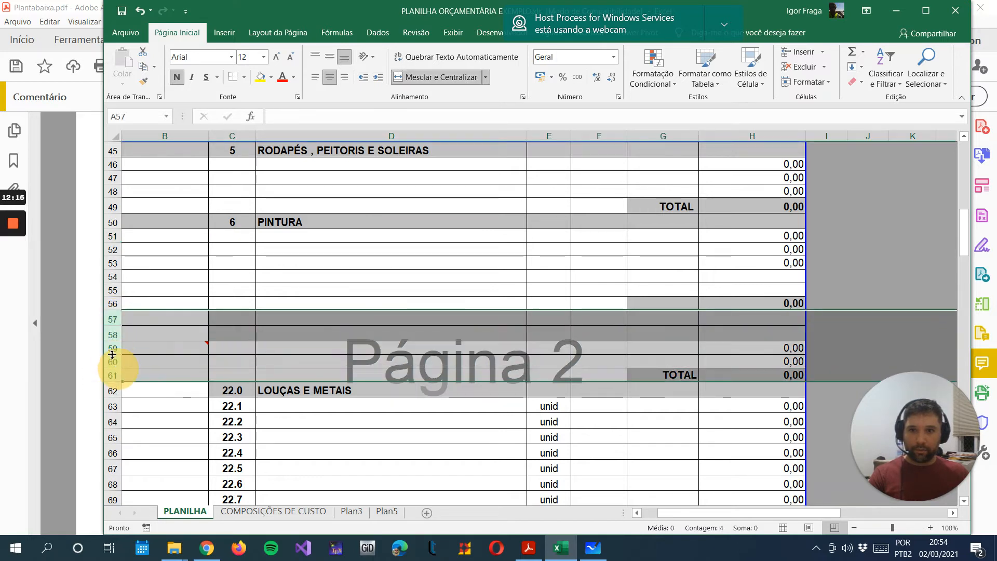
right_click(112, 352)
left_click(190, 189)
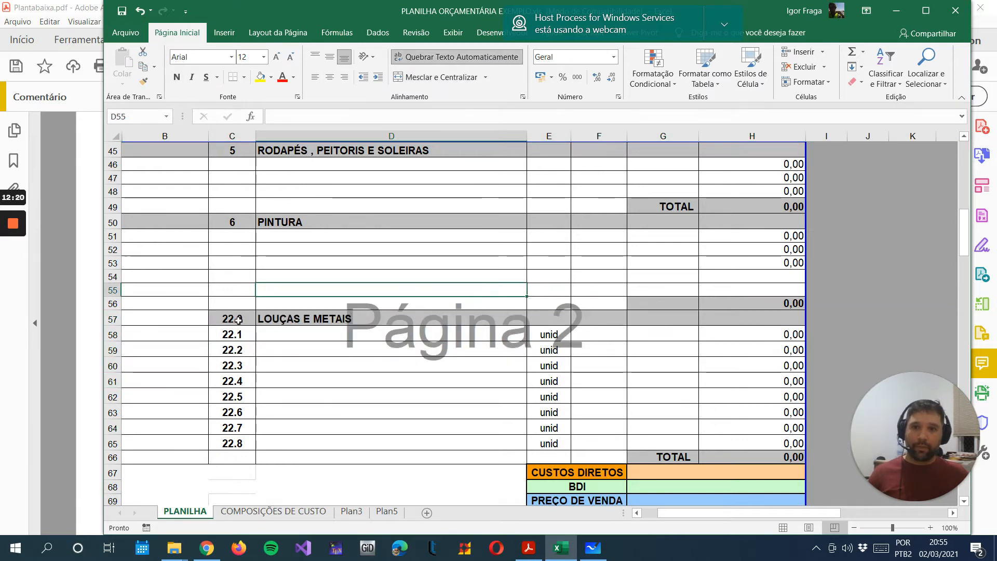
Set the item number of the LOUÇAS E METAIS section in C57 to 7
left_click(239, 320)
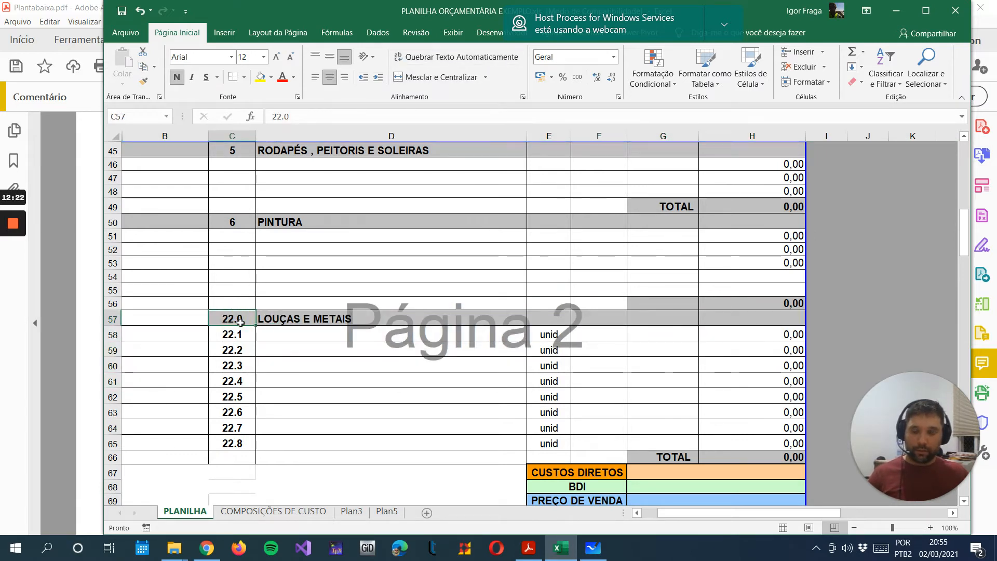
type("7")
key("Return")
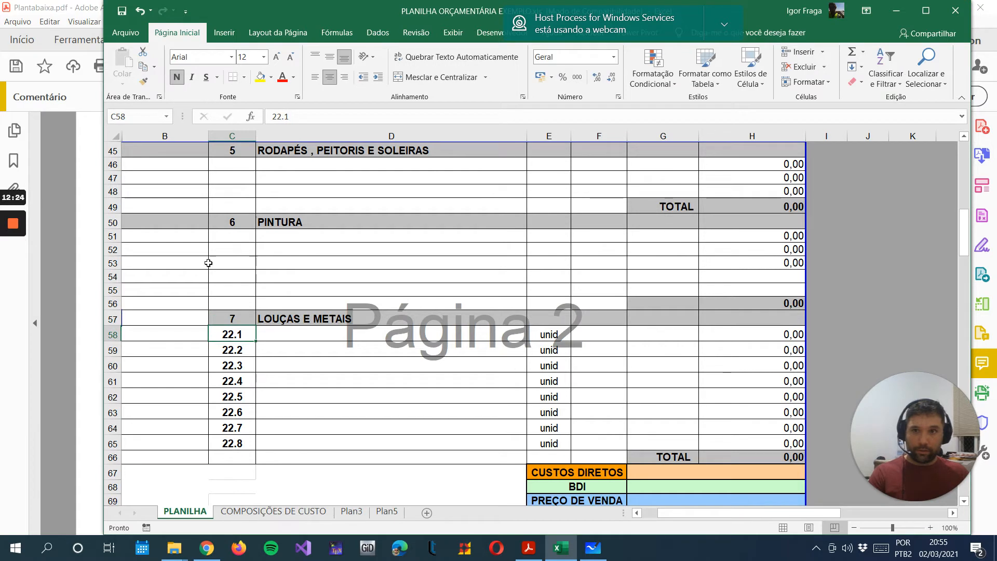
Copy the grey formatting of the empty code cell in the PINTURA heading row to cell B57
left_click(191, 226)
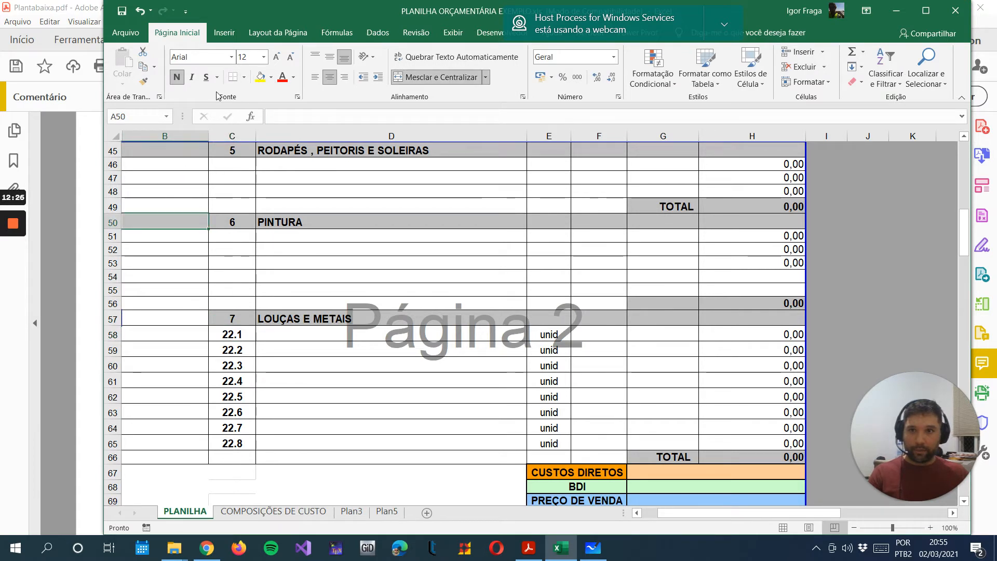
left_click(142, 82)
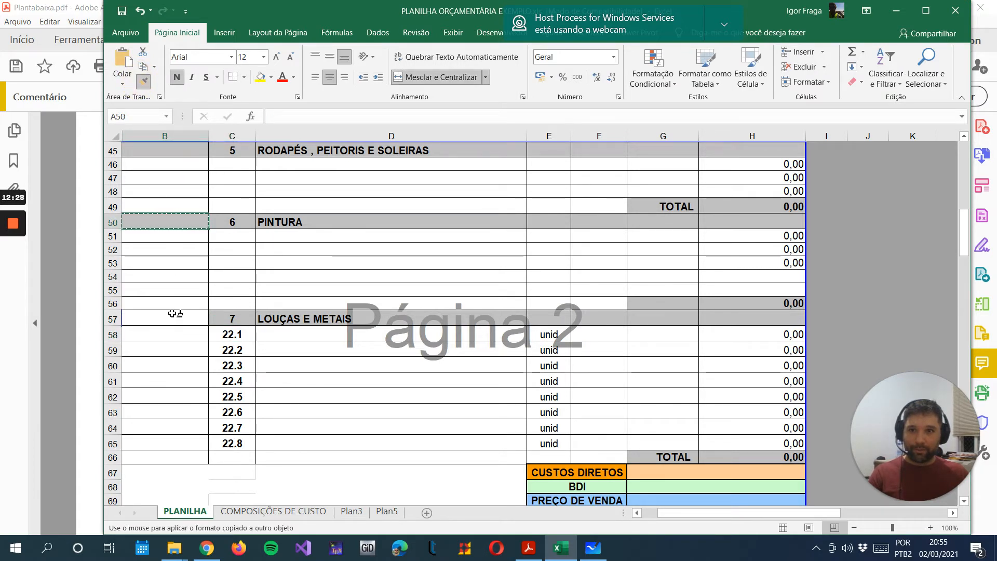
left_click(169, 316)
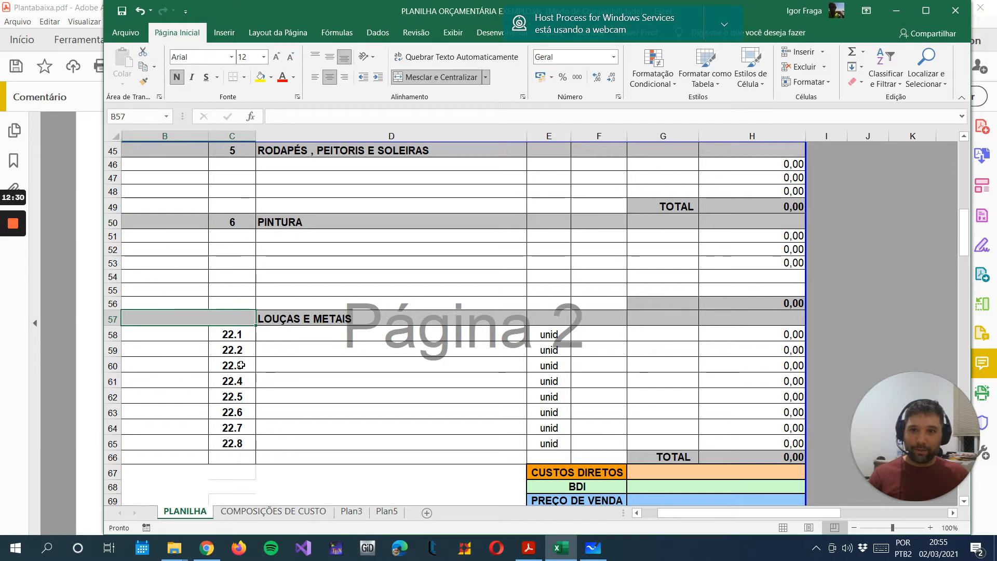
Unmerge the code and item number cells B57 and C57 in the LOUÇAS E METAIS heading row
double_click(226, 320)
key("Escape")
left_click(238, 291)
left_click(196, 315)
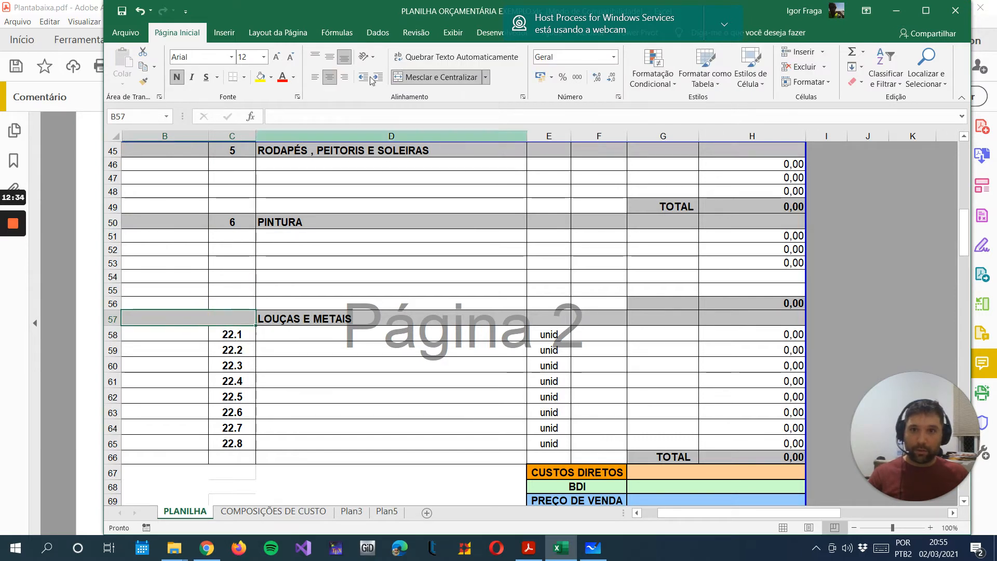
left_click(415, 77)
left_click(242, 334)
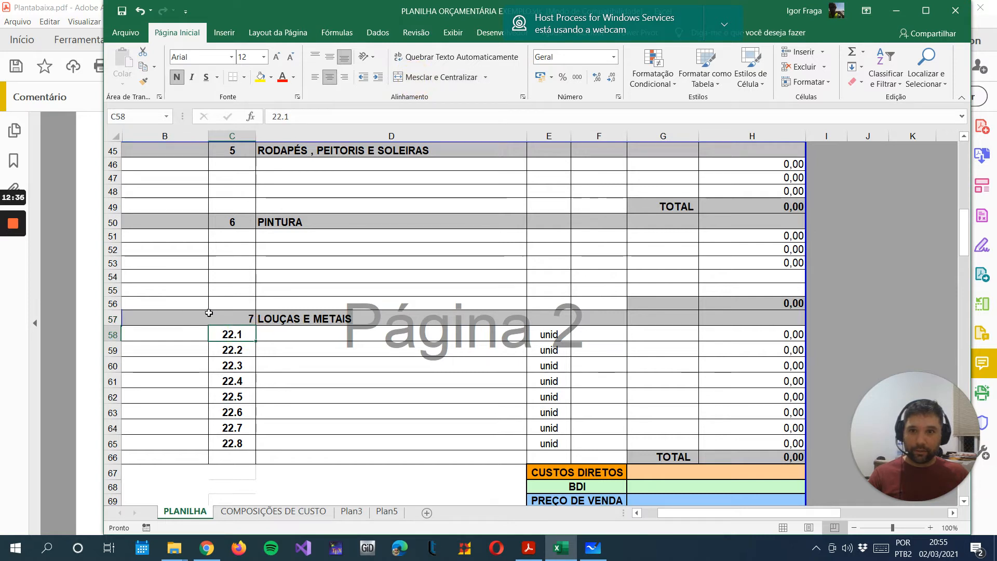
Centre the LOUÇAS E METAIS item number horizontally in cell C57
left_click(225, 321)
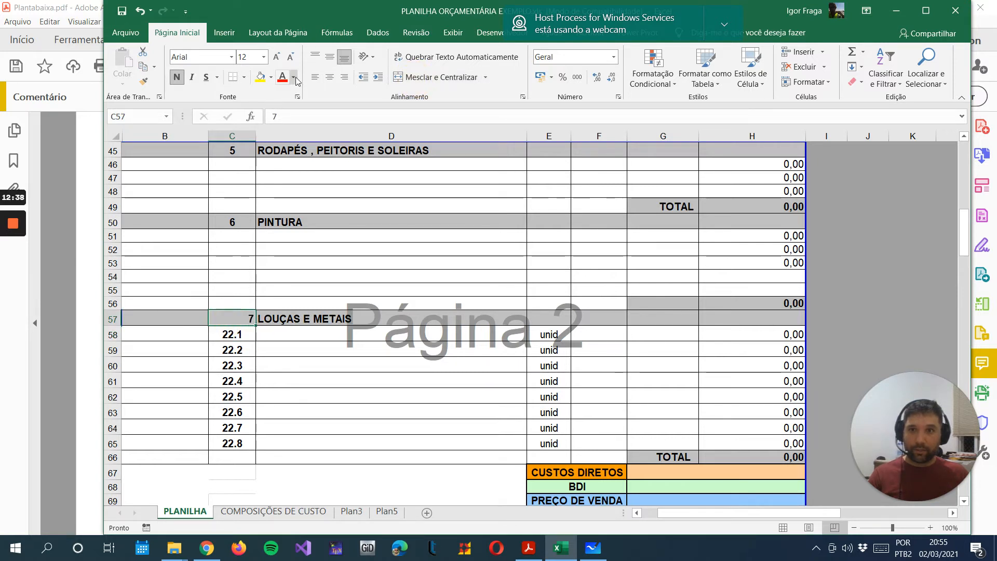
left_click(330, 76)
left_click(290, 440)
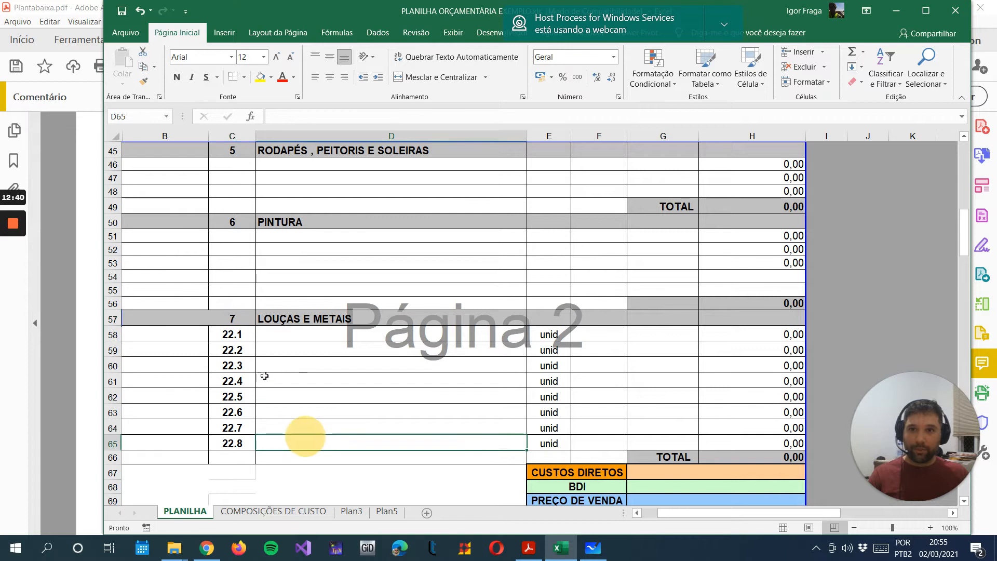
Clear the example item numbers and units from rows 58 to 65 of the LOUÇAS E METAIS section
left_click_drag(187, 343, 538, 438)
key("Delete")
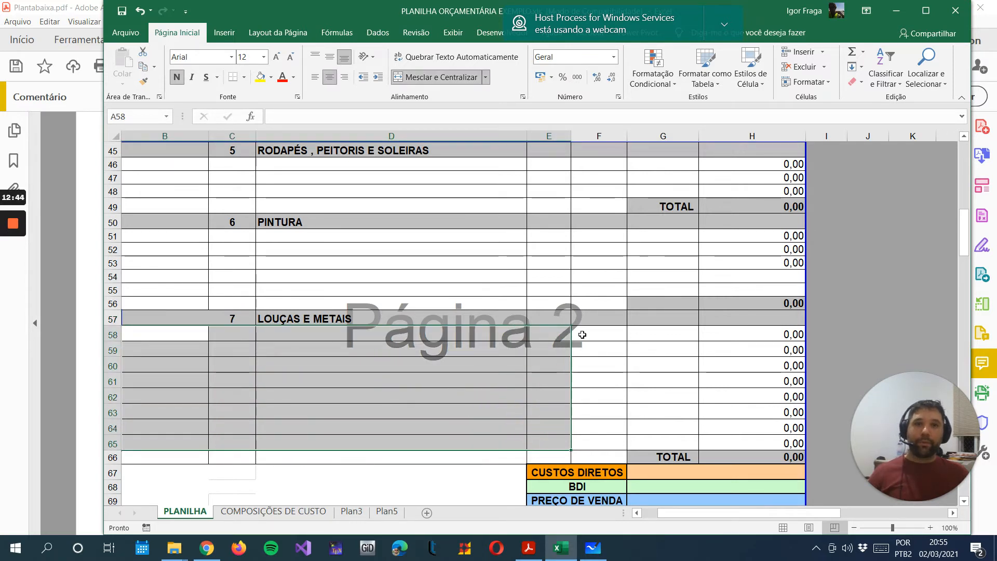
left_click(722, 404)
Maximize the workbook window and complete the CLIENTE line in cell B1 with EXERCÍCIO
scroll(505, 393, "up", 13)
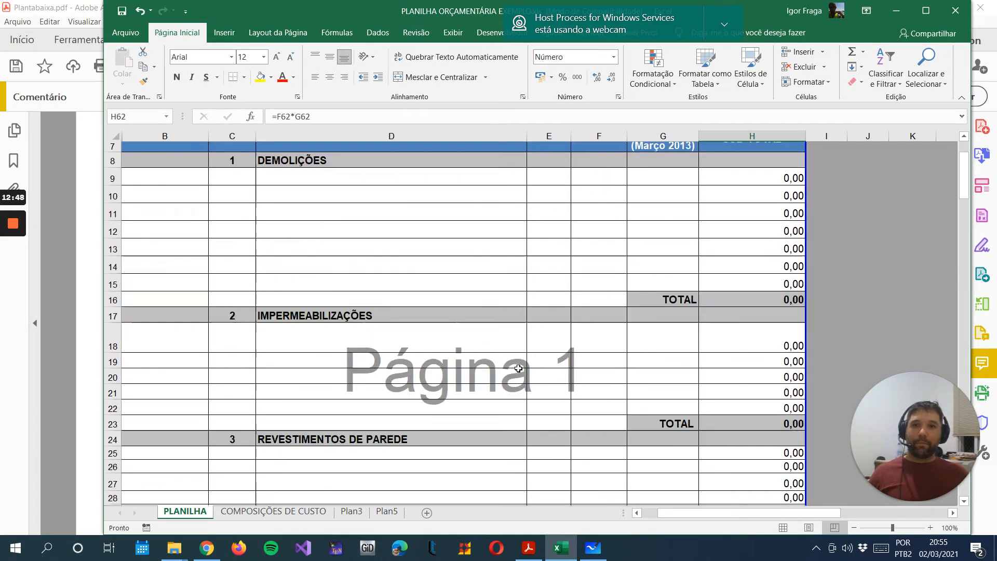
scroll(518, 368, "up", 2)
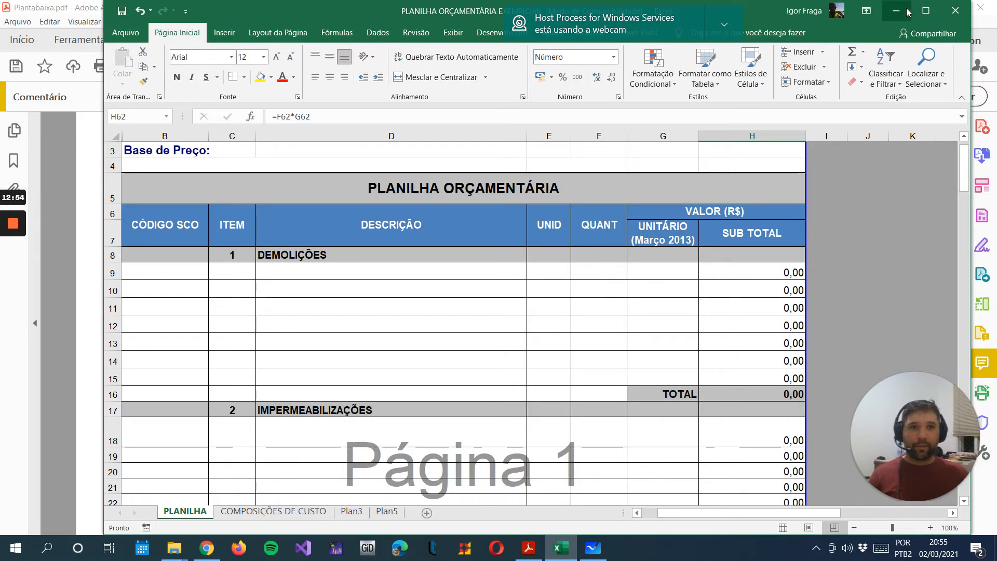
left_click(925, 11)
scroll(156, 384, "up", 1)
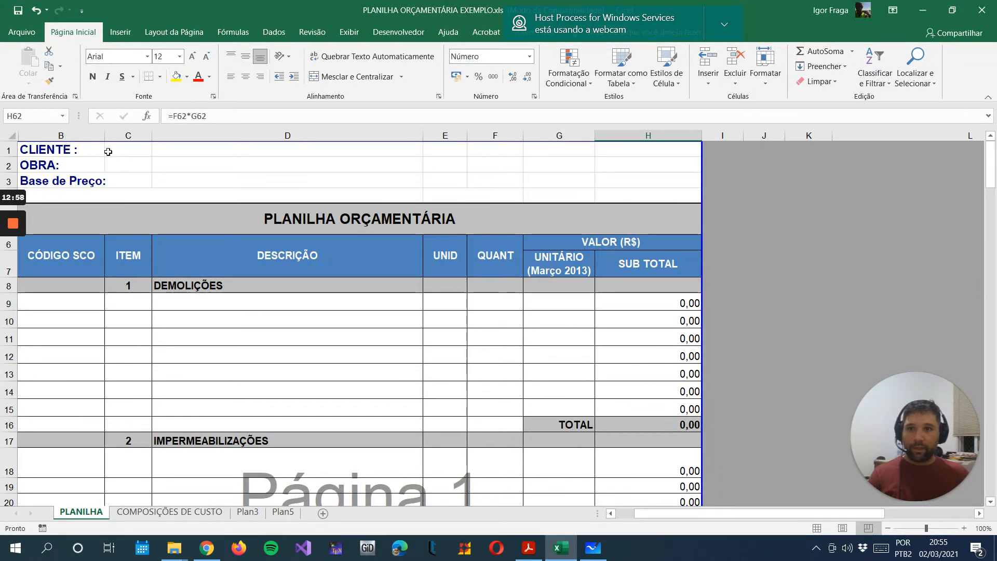
double_click(43, 149)
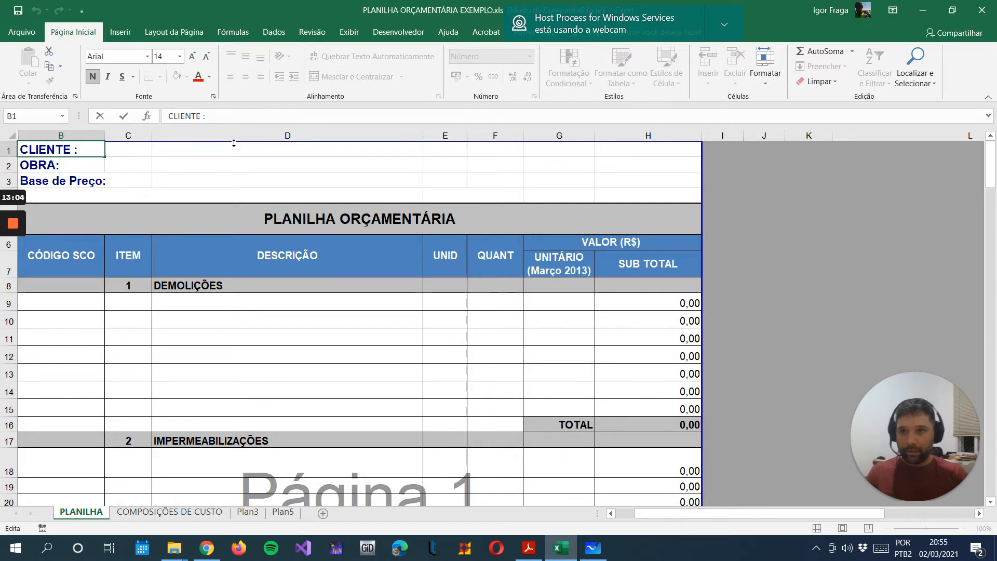
type("ex")
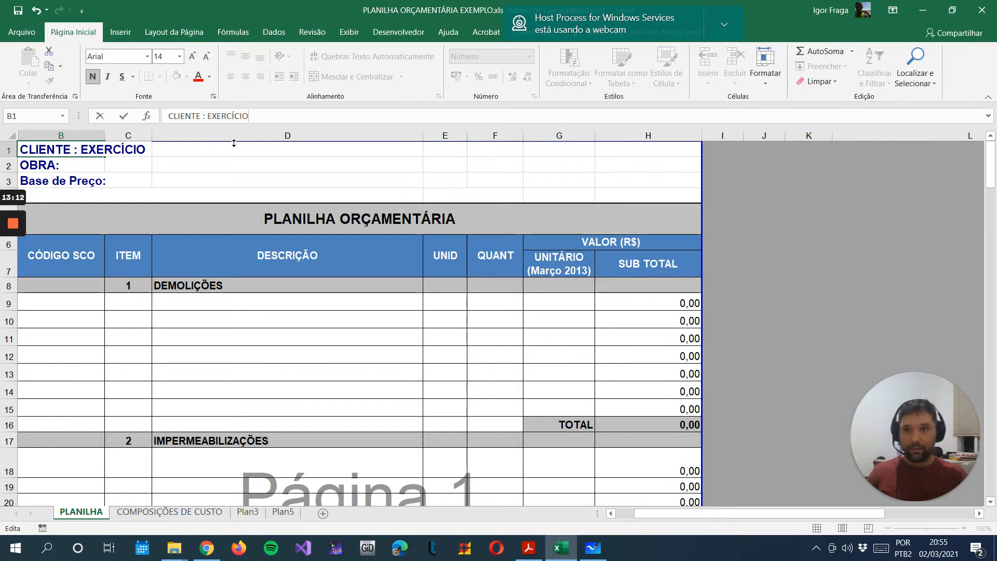
key("Return")
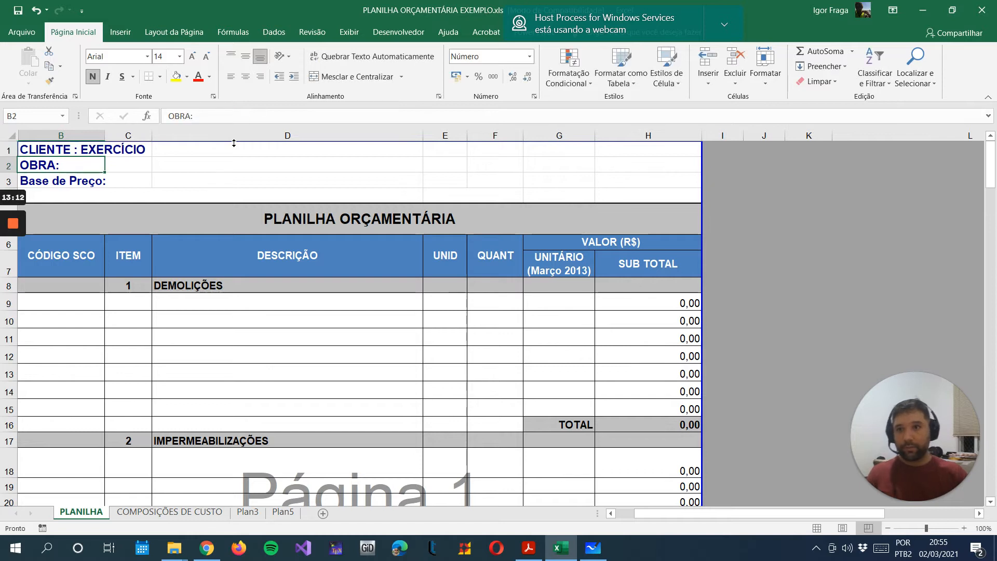
Complete the OBRA line in cell B2 with REFORMA DE BANHEIRO SOCIAL - PROF. followed by the professor's name
left_click(225, 118)
type("REFOR")
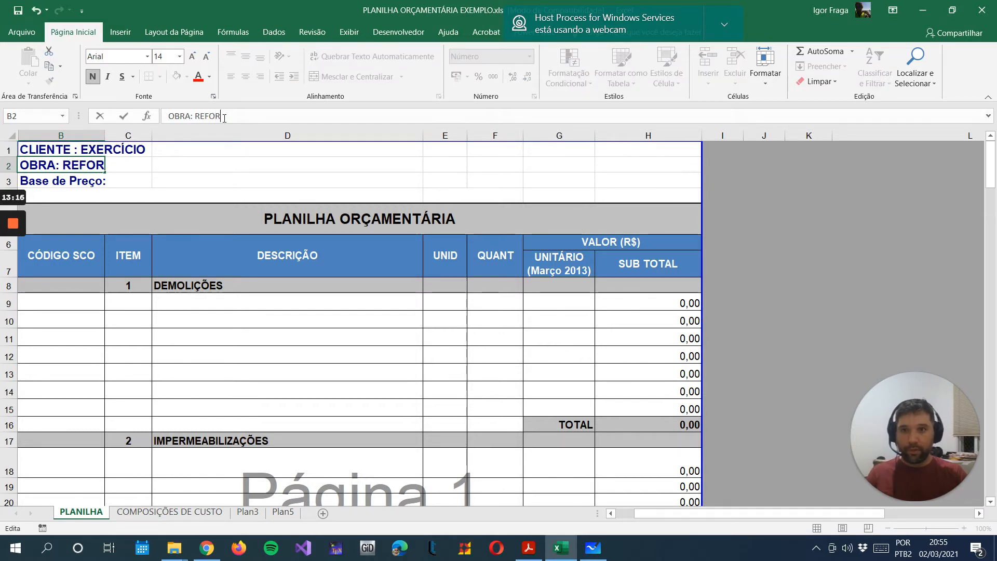
type("MA DE BANHEIRO SOCIAL")
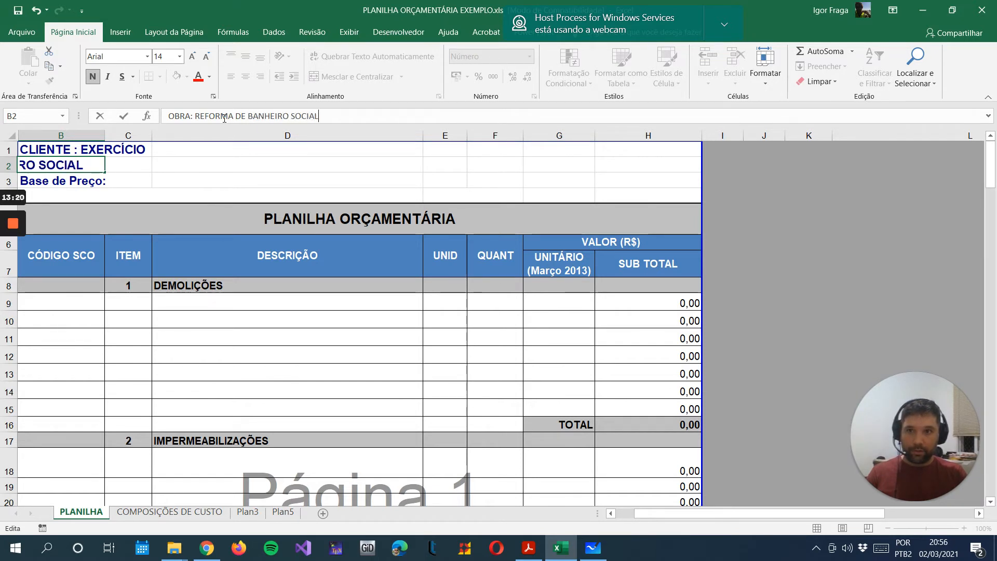
type(" - PROF. IGOR")
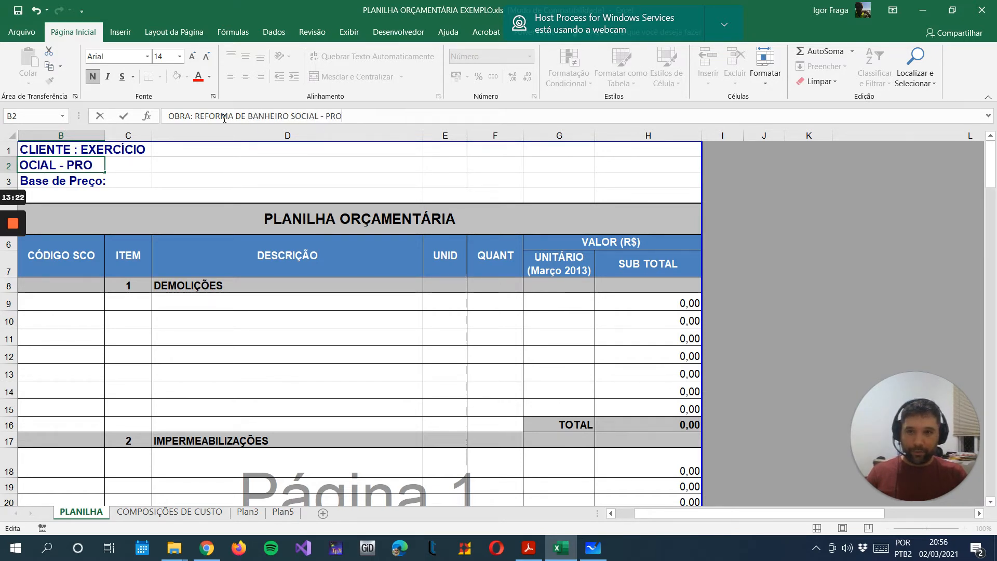
key("Return")
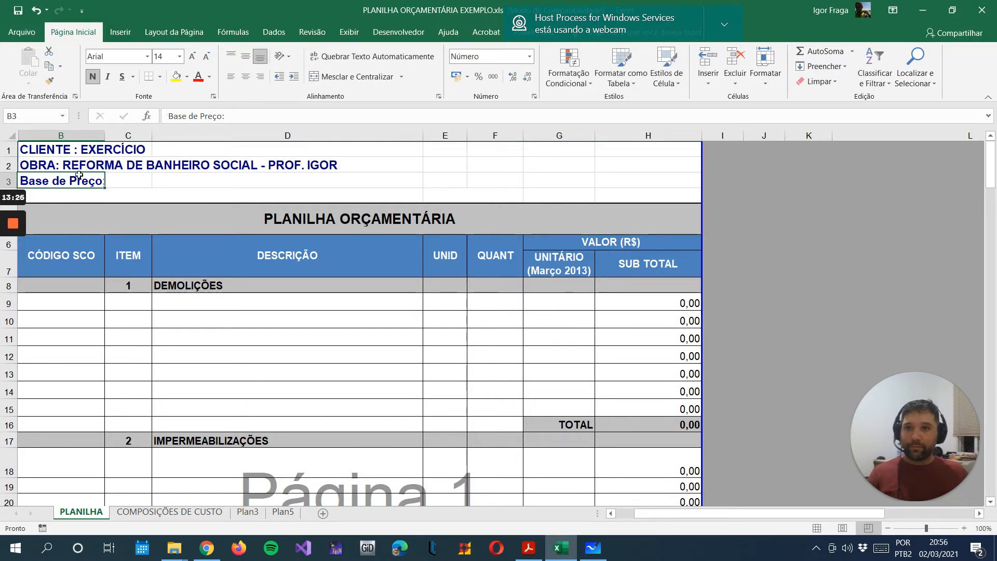
Complete the Base de Preço line in cell B3 with "SCO - Base da Prefeitura do Rio de Janeiro - Data base: Dez/2020"
left_click(249, 120)
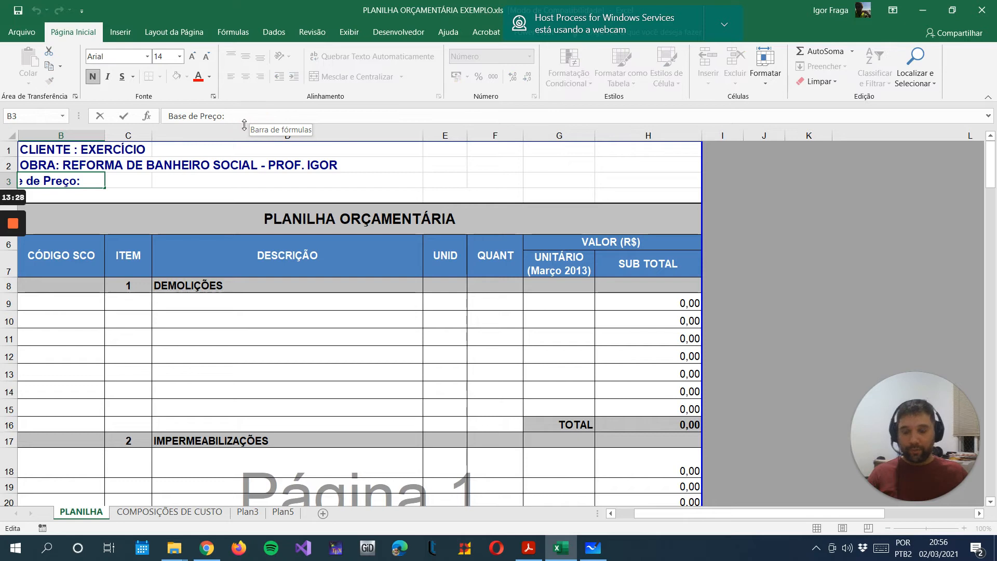
type("SCO - Base d")
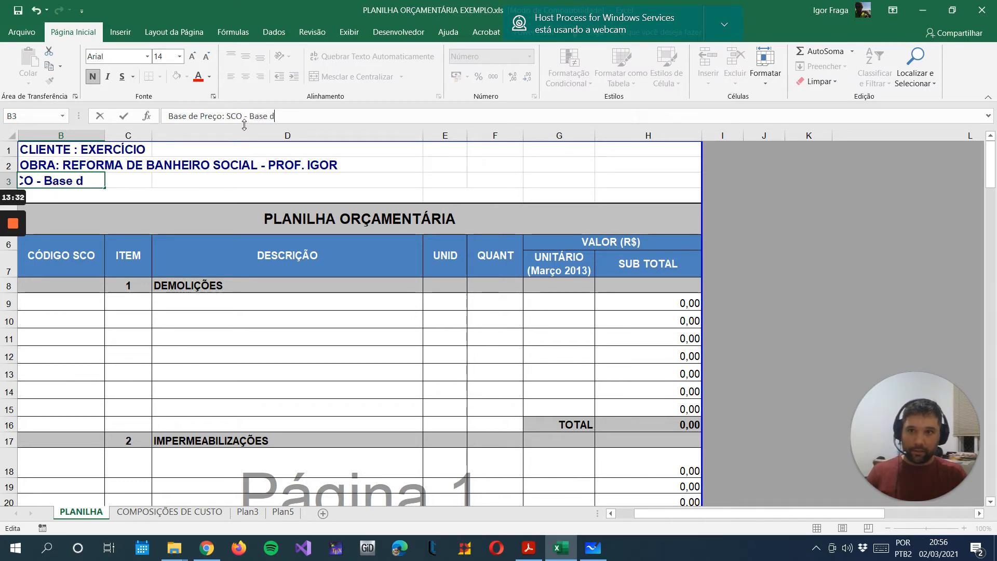
type("a Prefeitura do ")
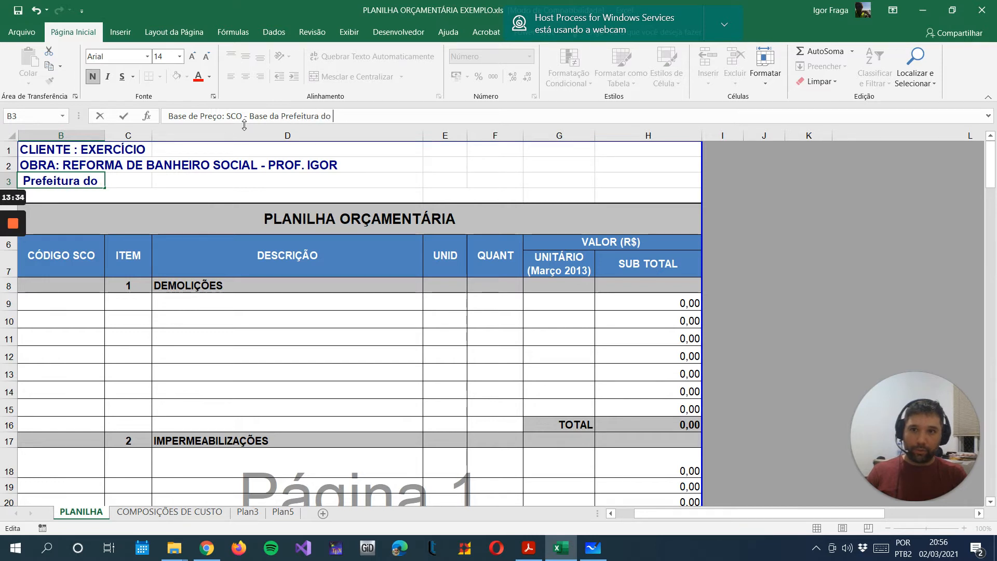
type("Rio de Janm")
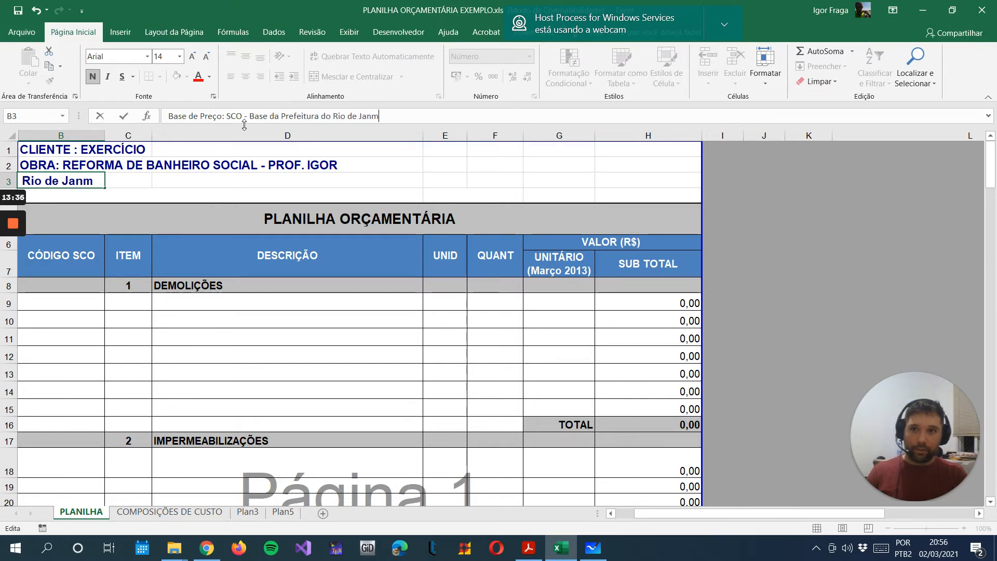
type("iro")
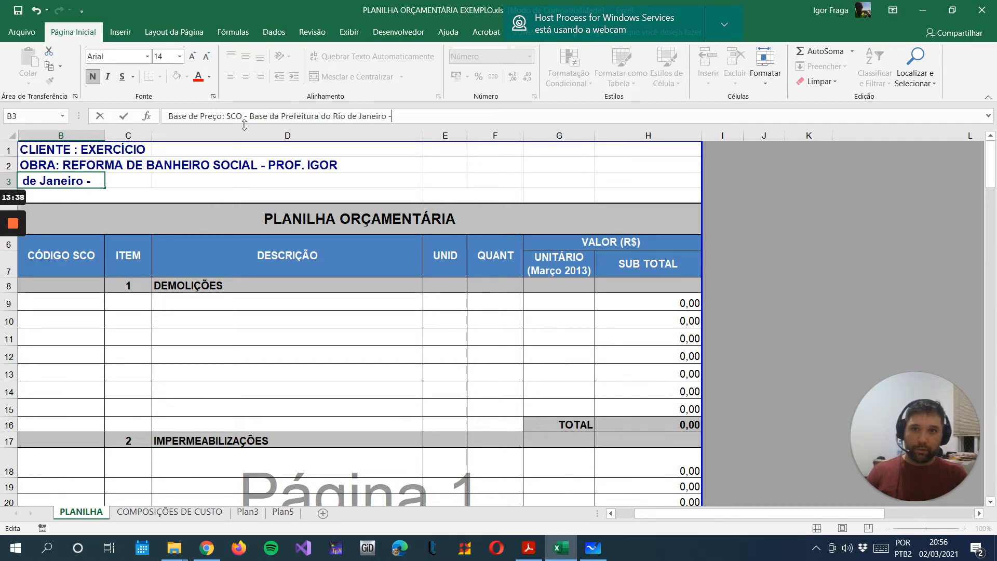
type(" - Dat")
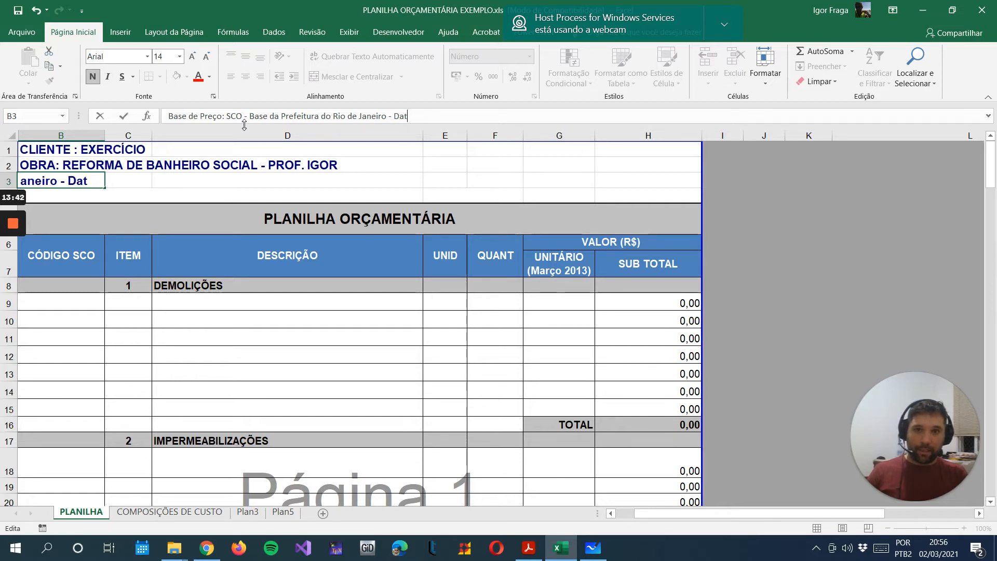
type("r base:")
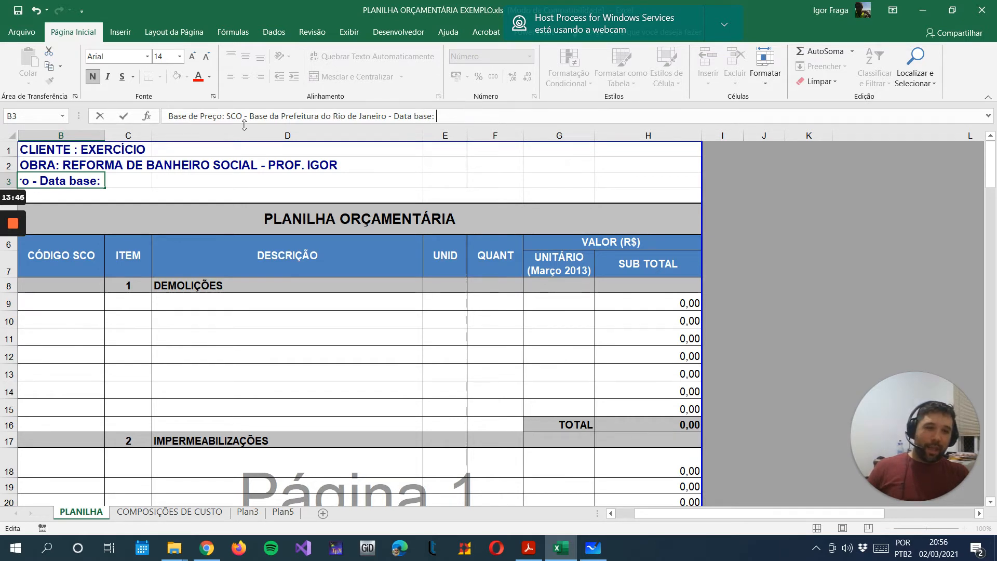
type(" Dez/")
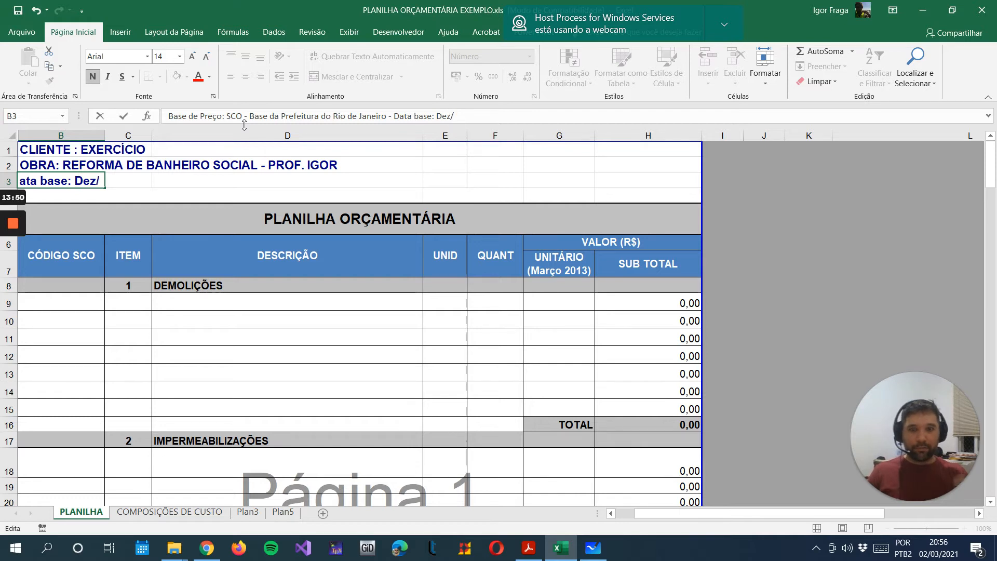
type("2020")
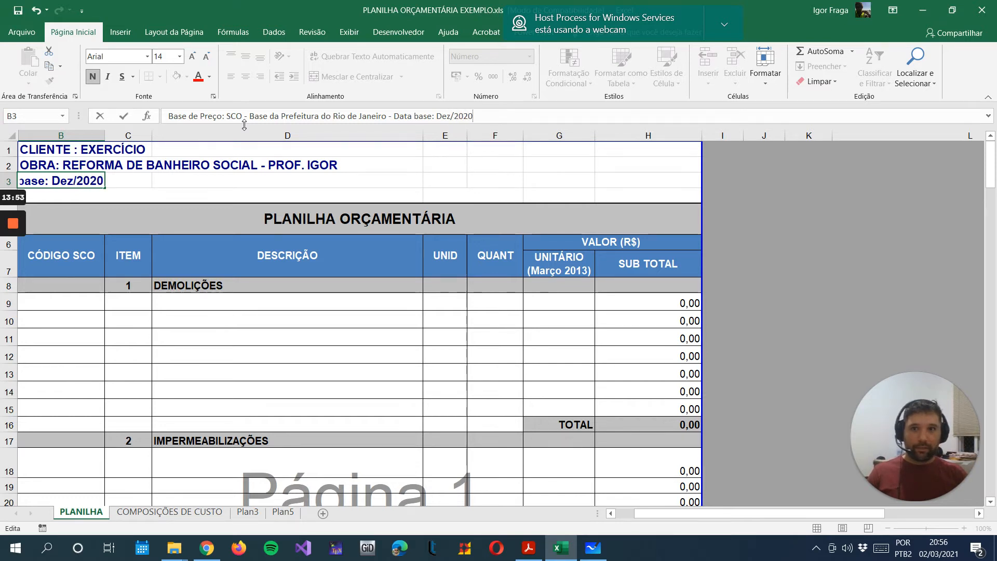
key("Return")
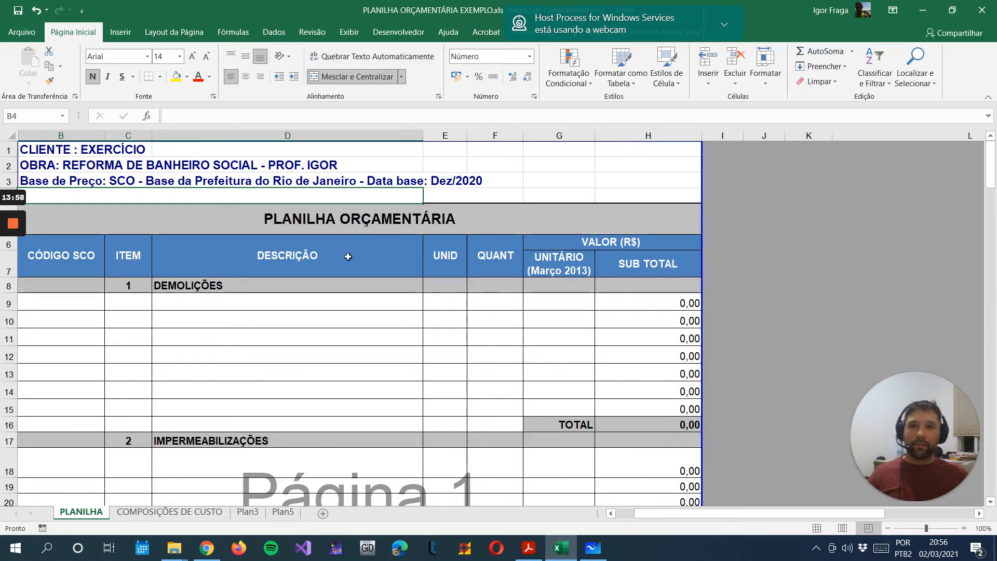
Save a copy of the workbook in the Exercicio folder as PLANILHA ORÇAMENTÁRIA_reforma.xls
left_click(18, 33)
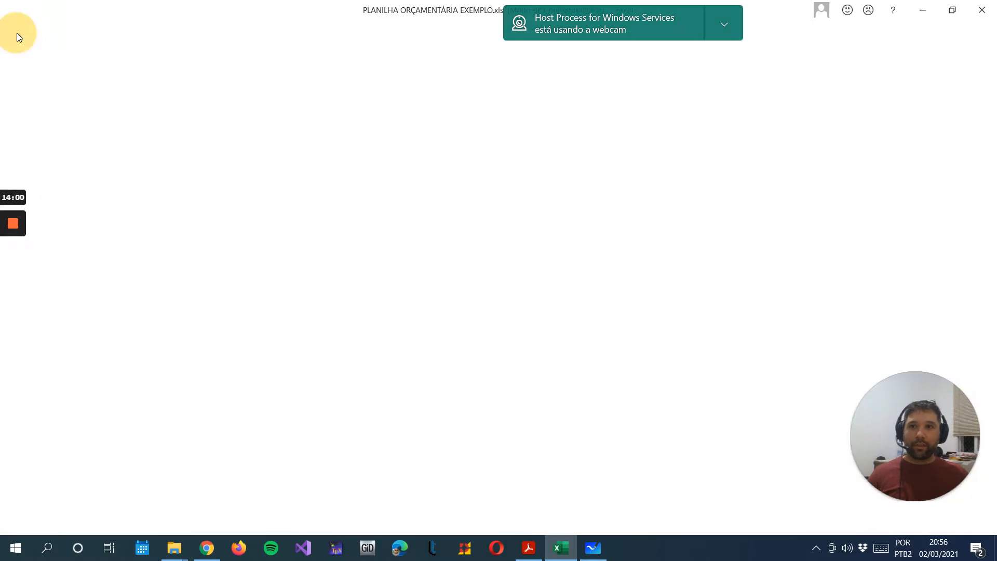
left_click(62, 210)
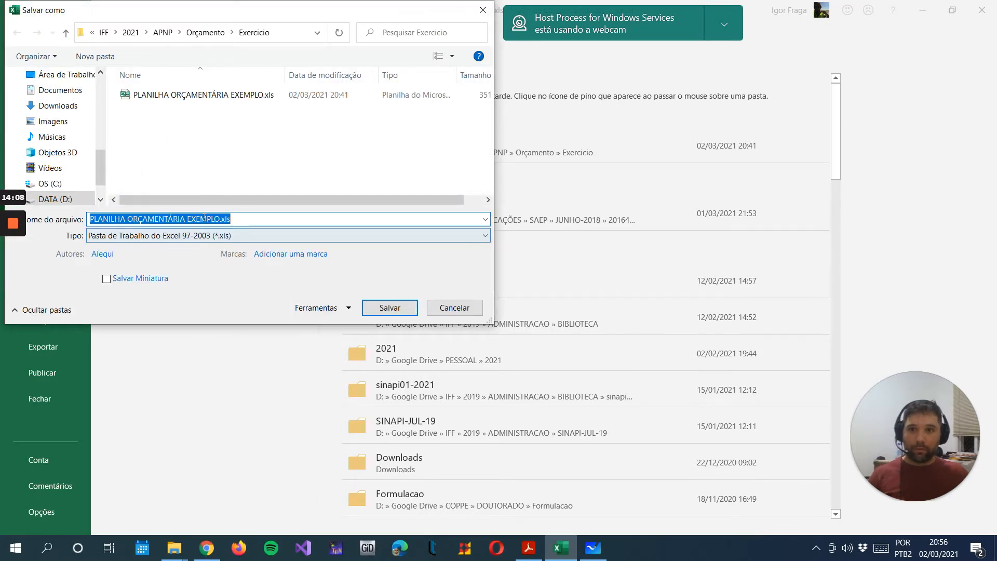
left_click(201, 219)
left_click_drag(188, 219, 220, 219)
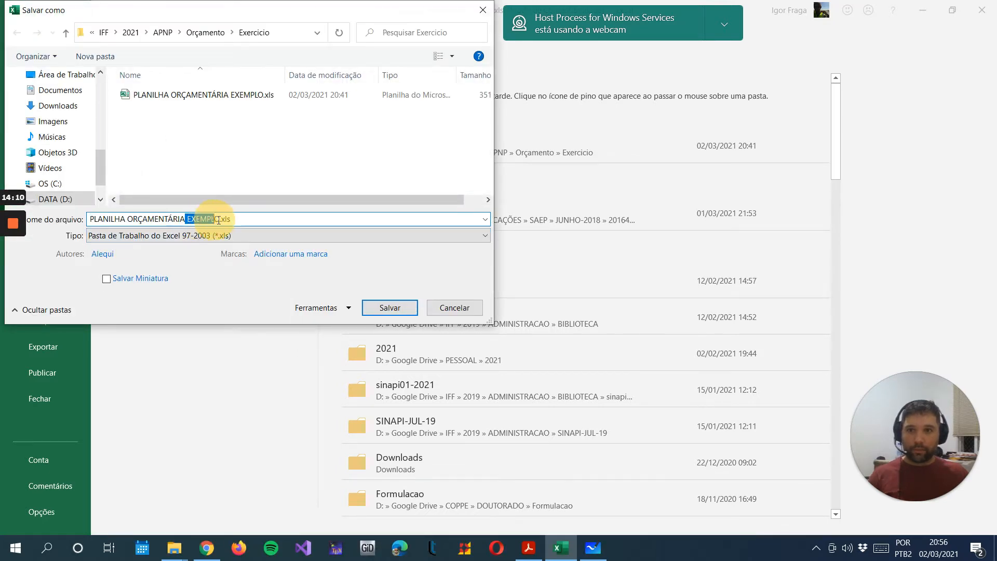
type("_re")
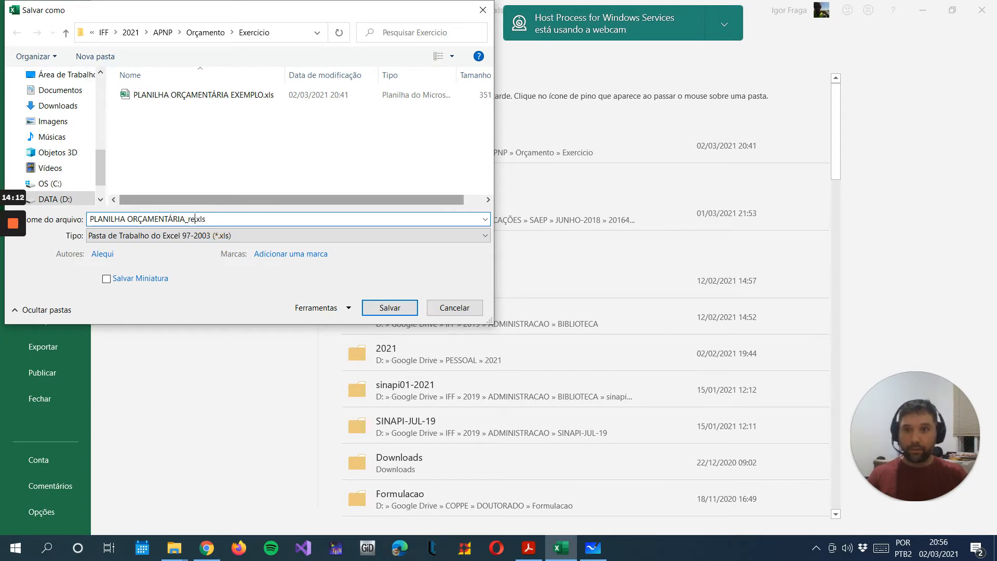
type("forma]")
key("Return")
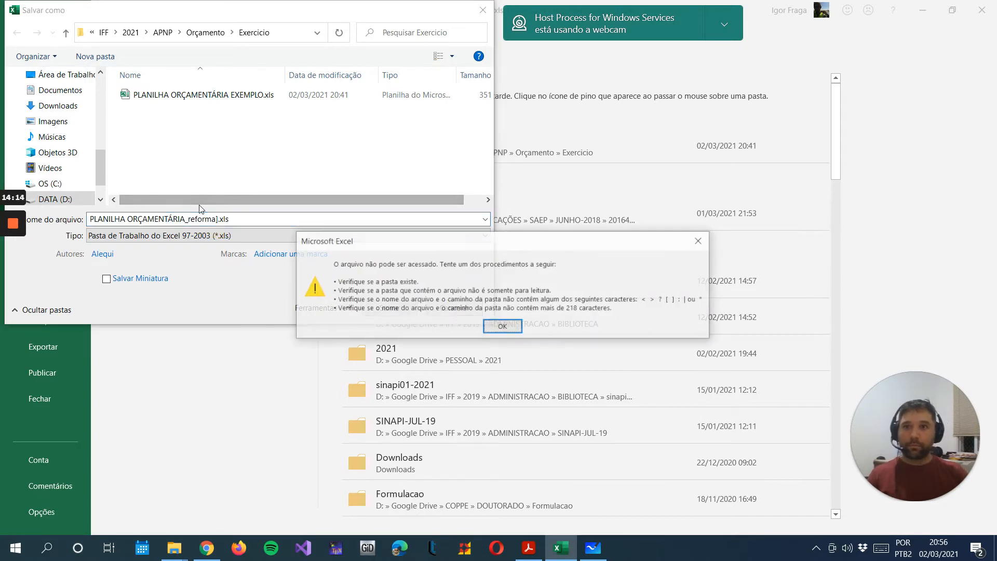
key("Return")
key("End")
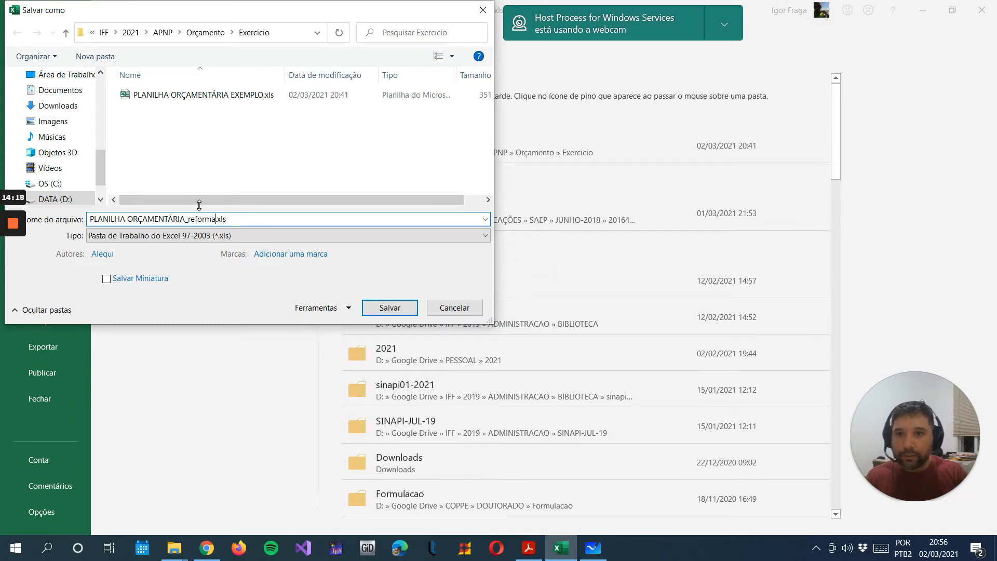
key("Return")
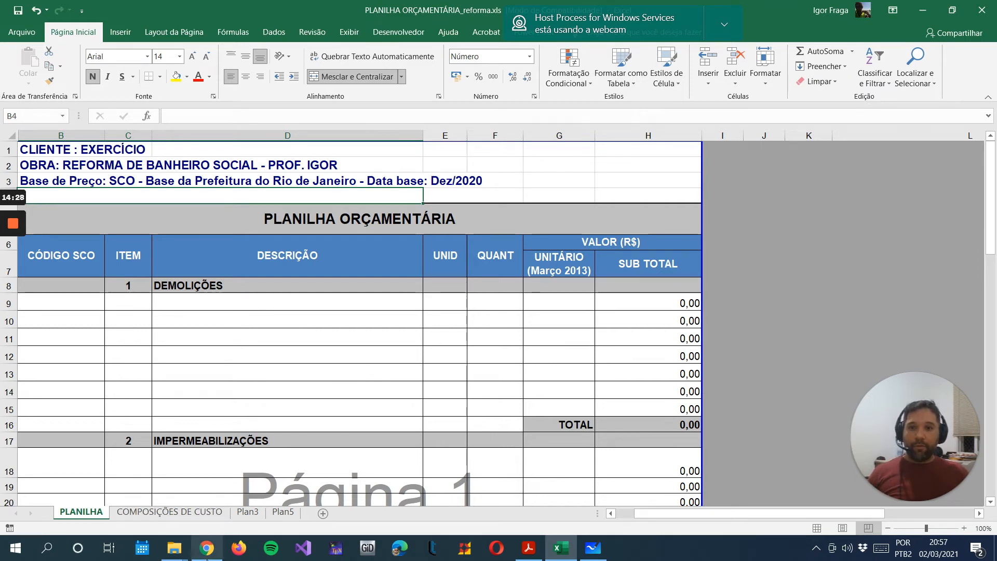
Switch to Chrome, close the Composição de Itens de Serviço page and search Google for "sco rio"
left_click(207, 548)
left_click(240, 35)
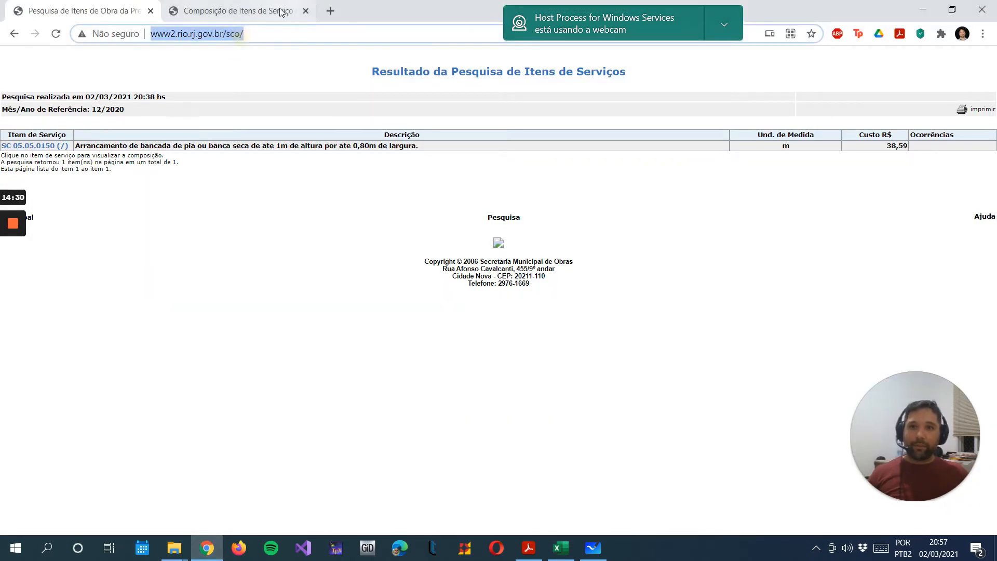
left_click(305, 11)
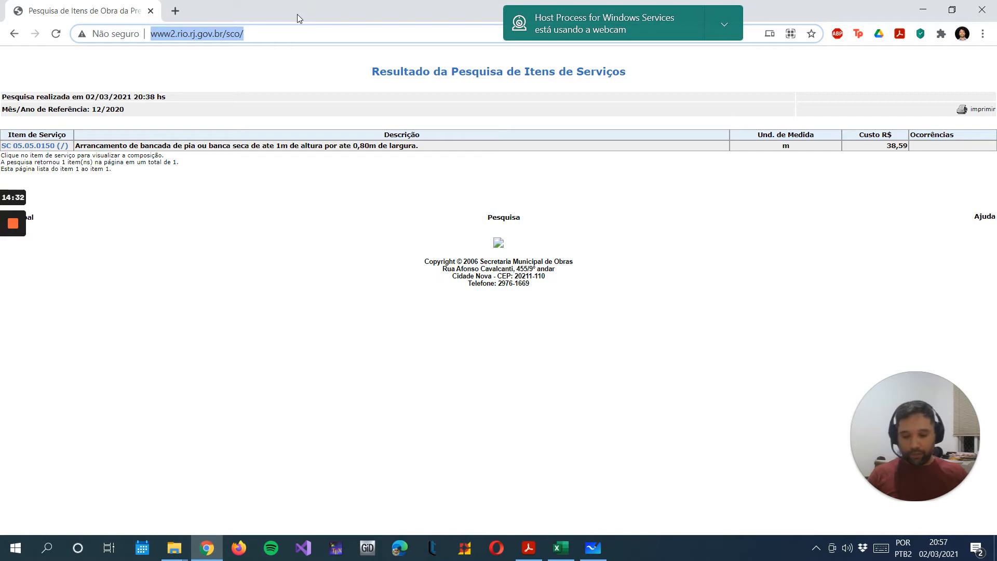
type("sco rio")
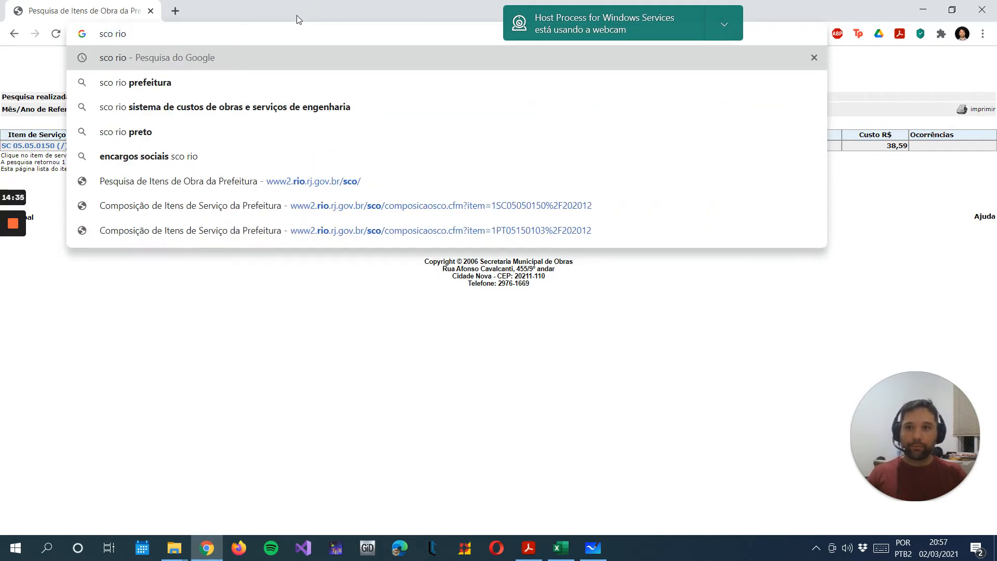
key("Return")
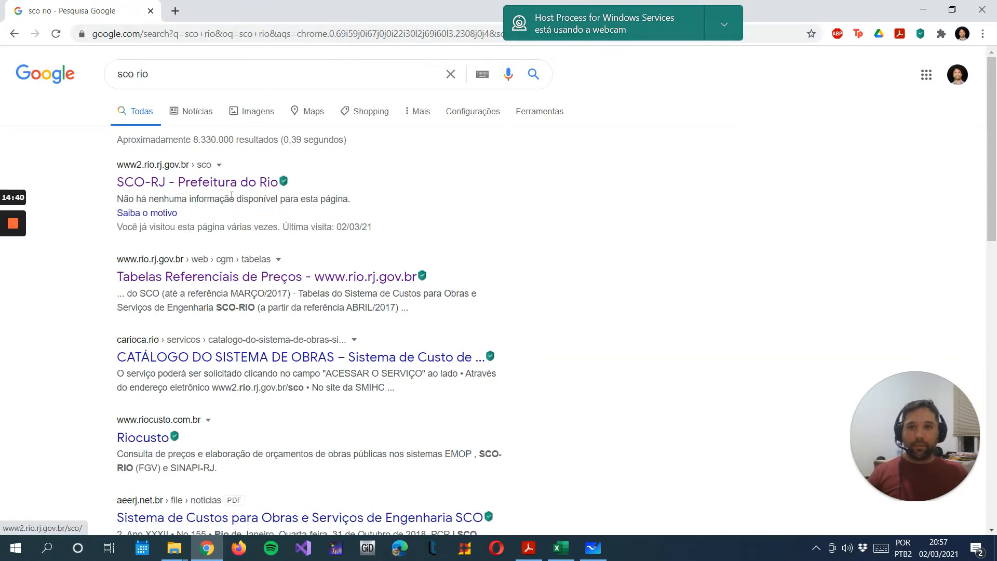
Open the SCO-RJ - Prefeitura do Rio result, hide the webcam notification and choose the Itens de Serviços catalogue search
left_click(248, 189)
left_click(728, 16)
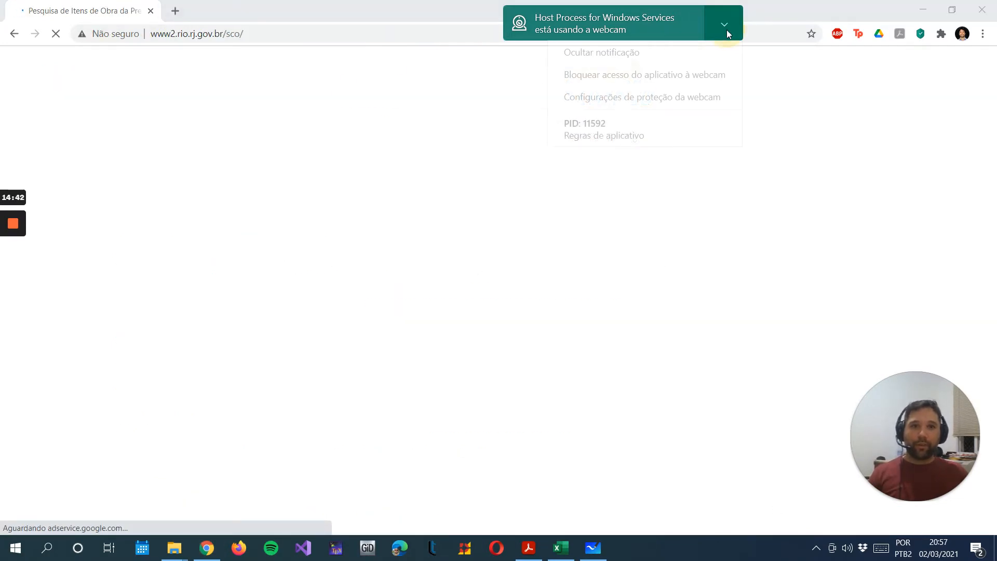
left_click(708, 52)
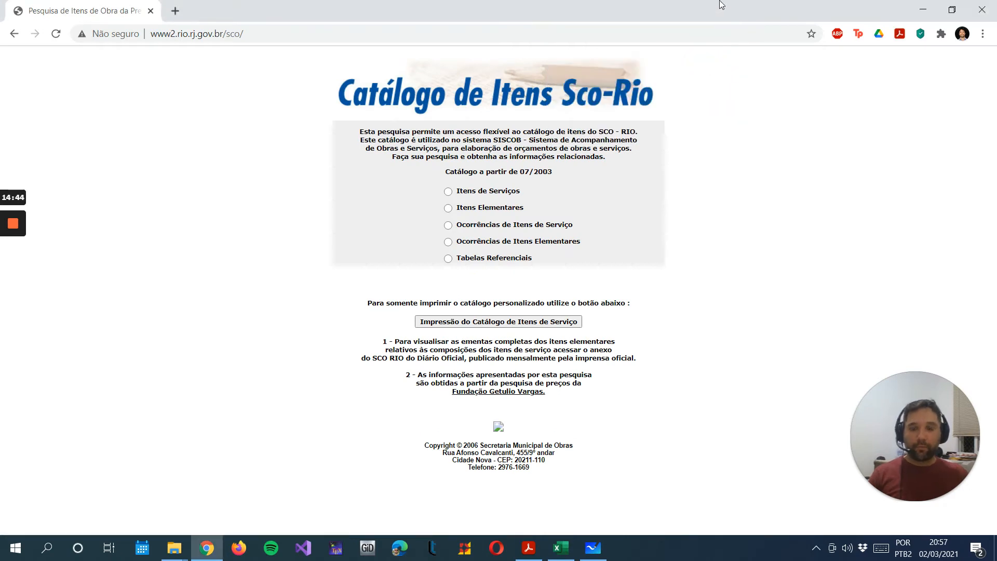
left_click(449, 192)
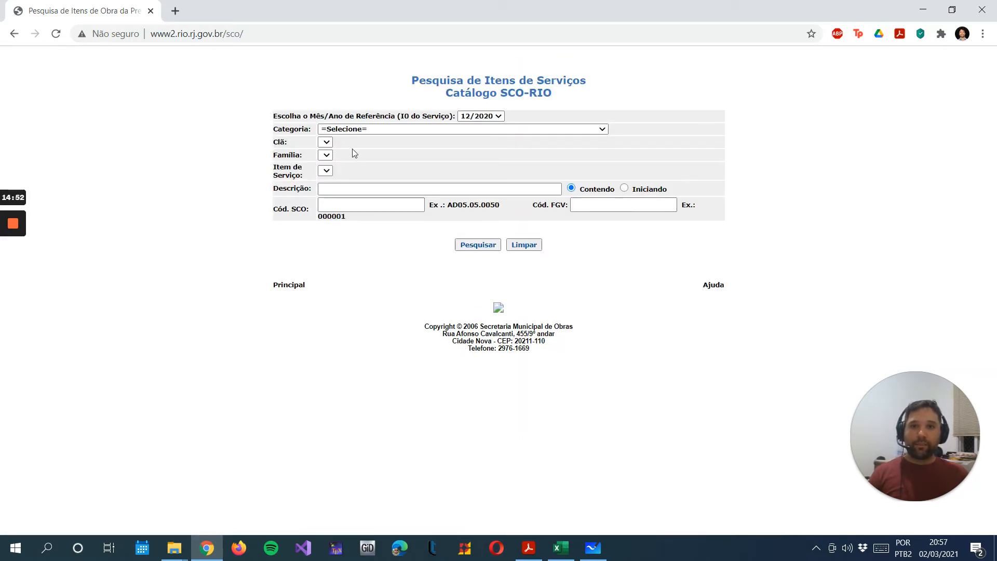
Check the category list and the available reference months, keeping 12/2020 as the Mês/Ano de Referência
left_click(386, 130)
left_click(387, 134)
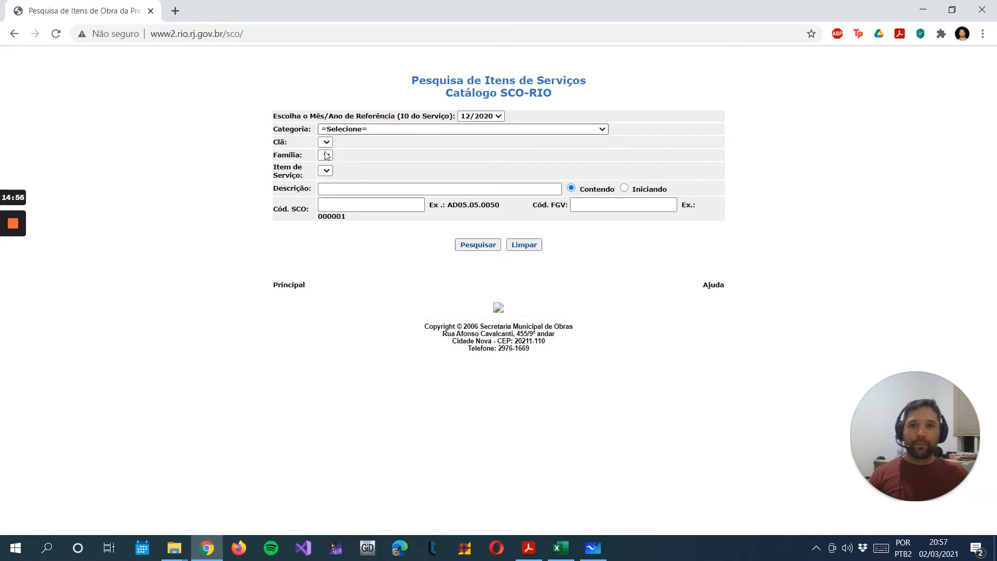
left_click(496, 117)
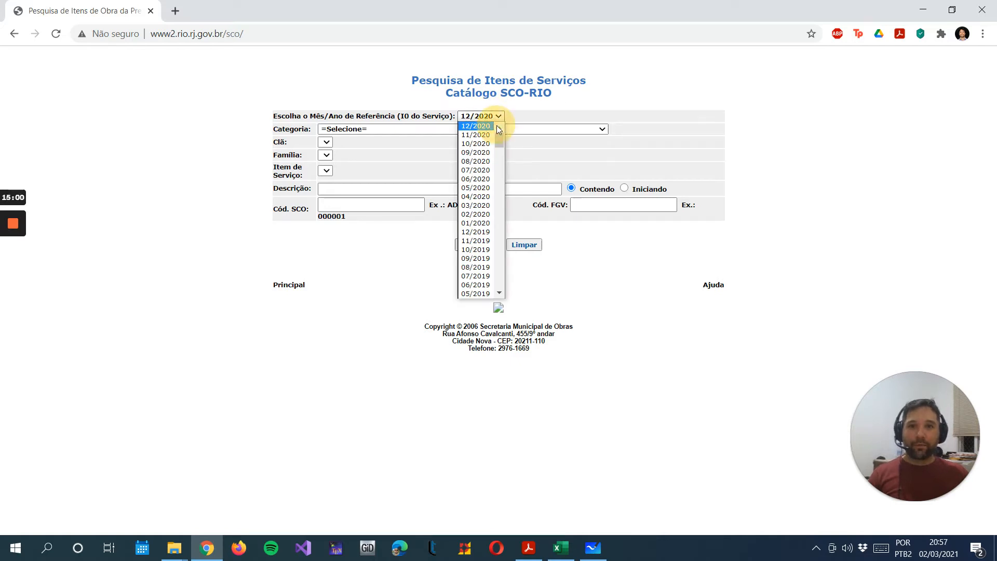
left_click(496, 126)
left_click(494, 119)
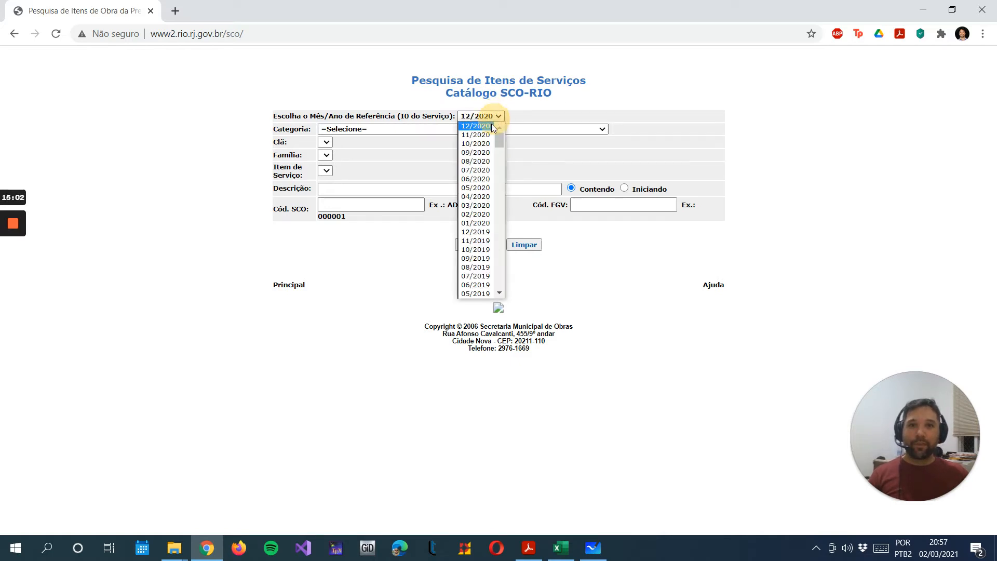
left_click(709, 124)
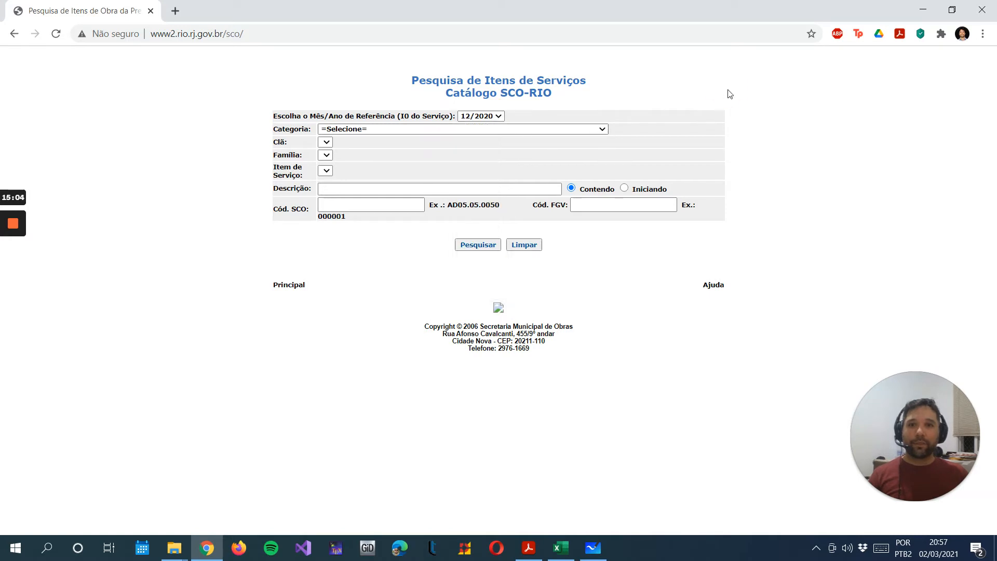
Set Categoria to SC - Servicos Complementares and Clã to 05 - Demolicao, Remocao e Arrancamento
left_click(571, 133)
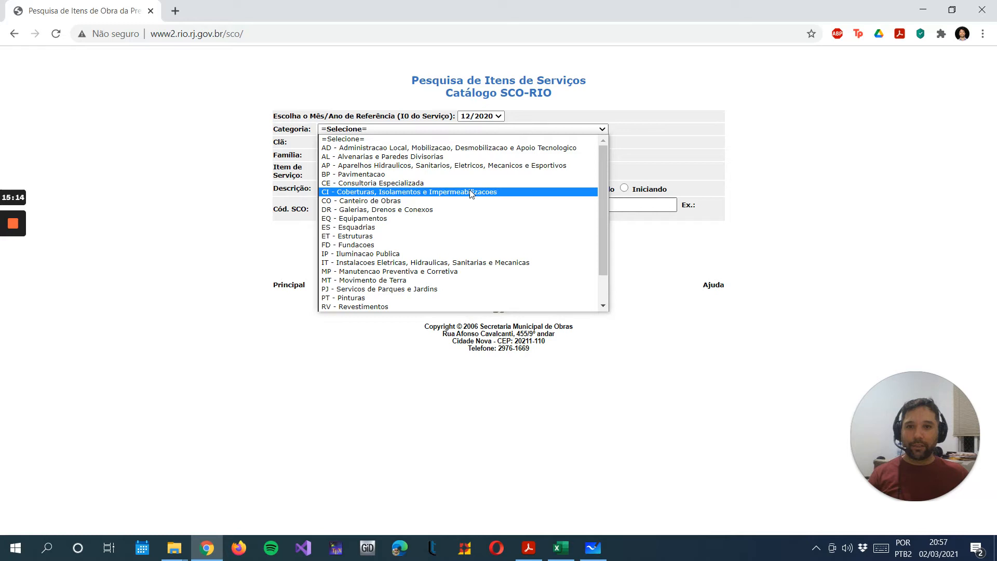
scroll(471, 193, "down", 2)
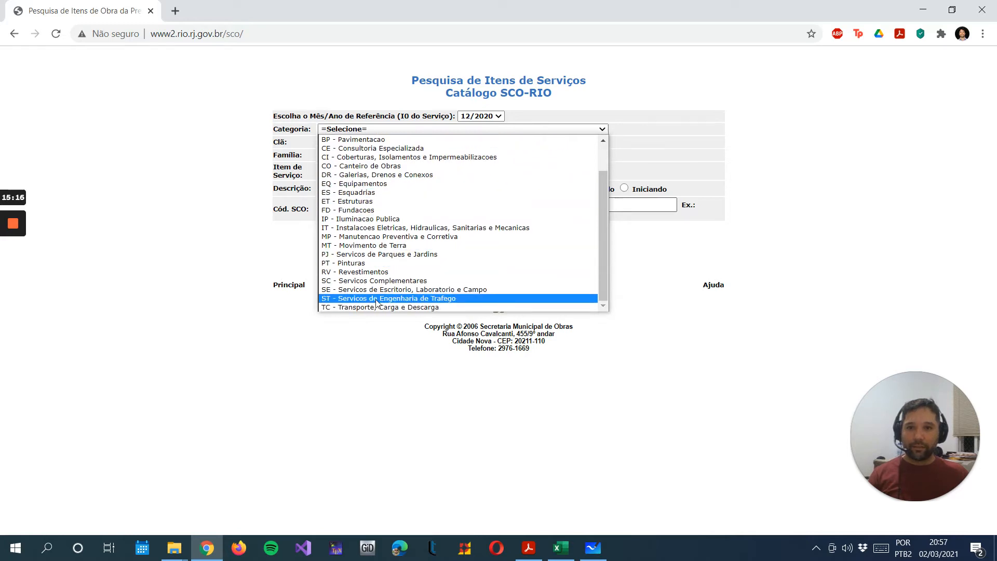
left_click(389, 283)
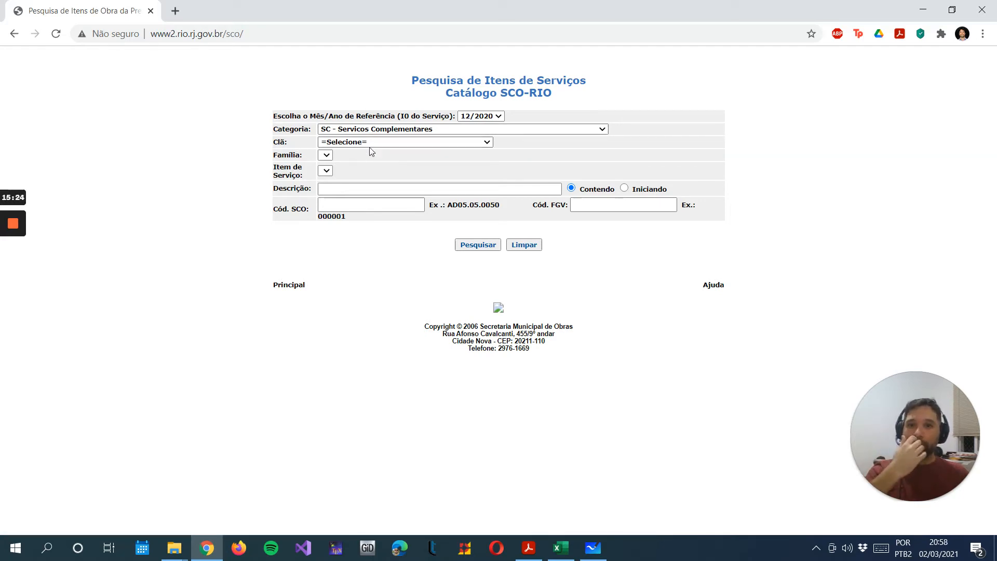
left_click(376, 145)
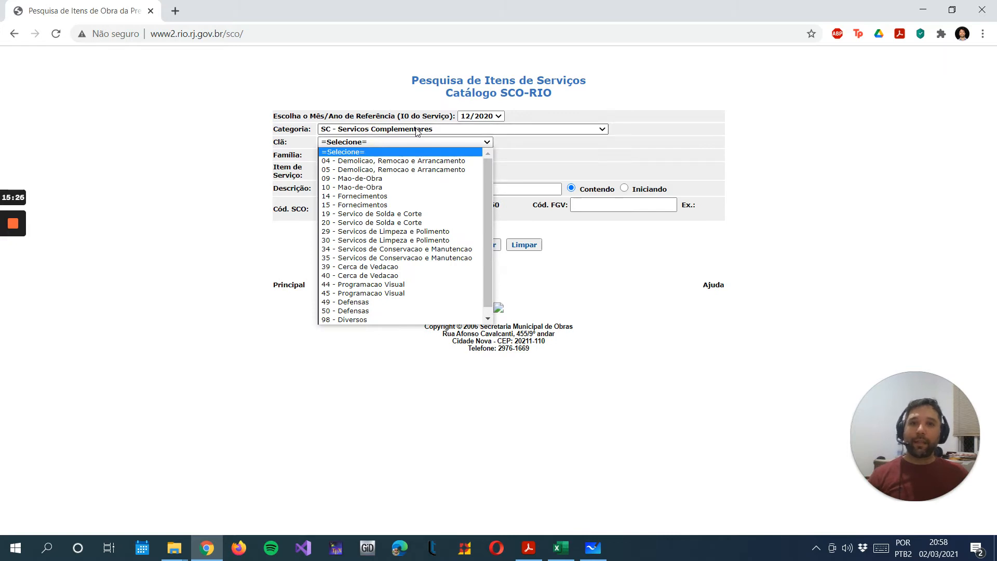
scroll(416, 257, "down", 1)
scroll(416, 258, "up", 1)
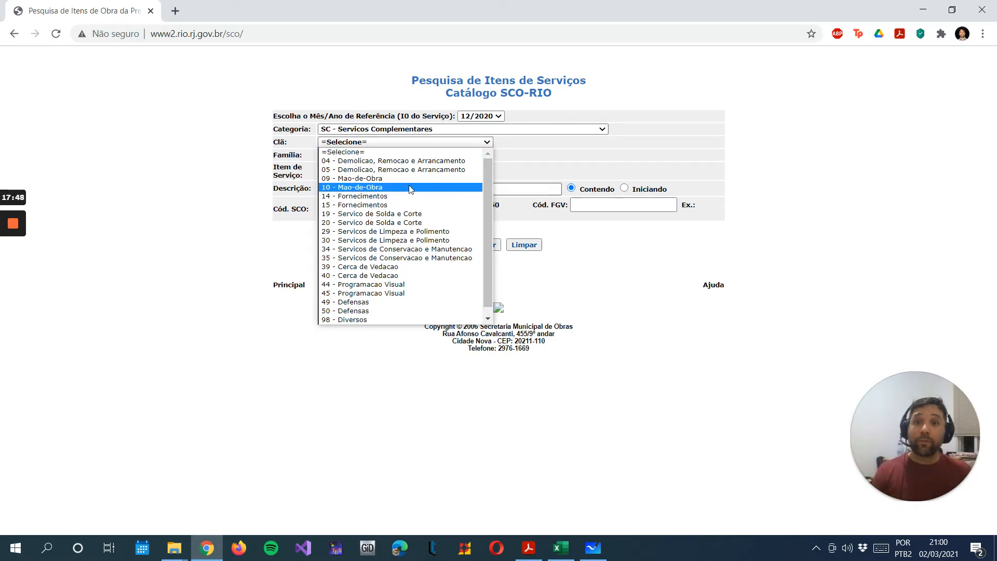
left_click(381, 171)
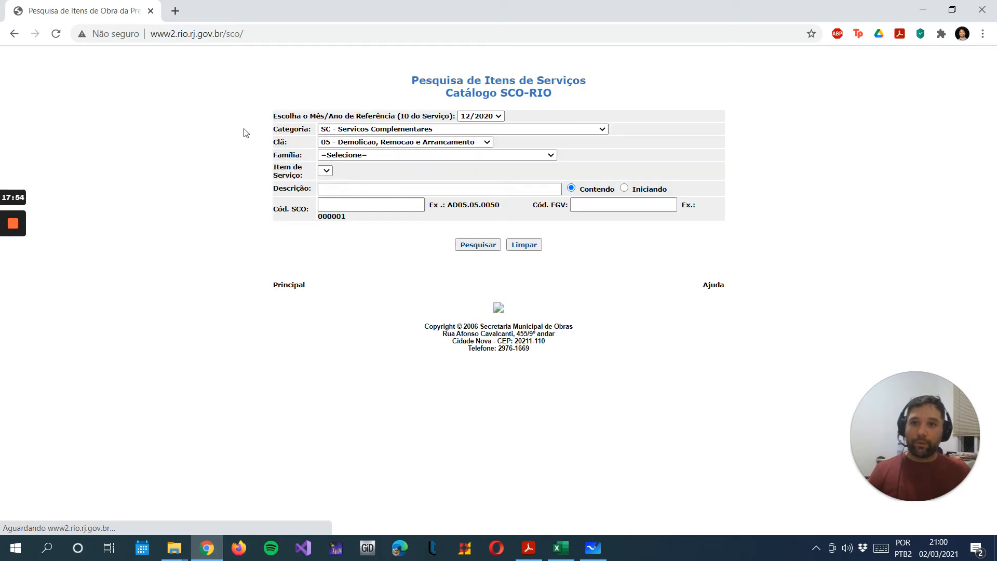
Set Família to 05 - Demolicao, Remocao e Arrancamento - Servicos Manuais and run the search without choosing a specific service item
left_click(376, 156)
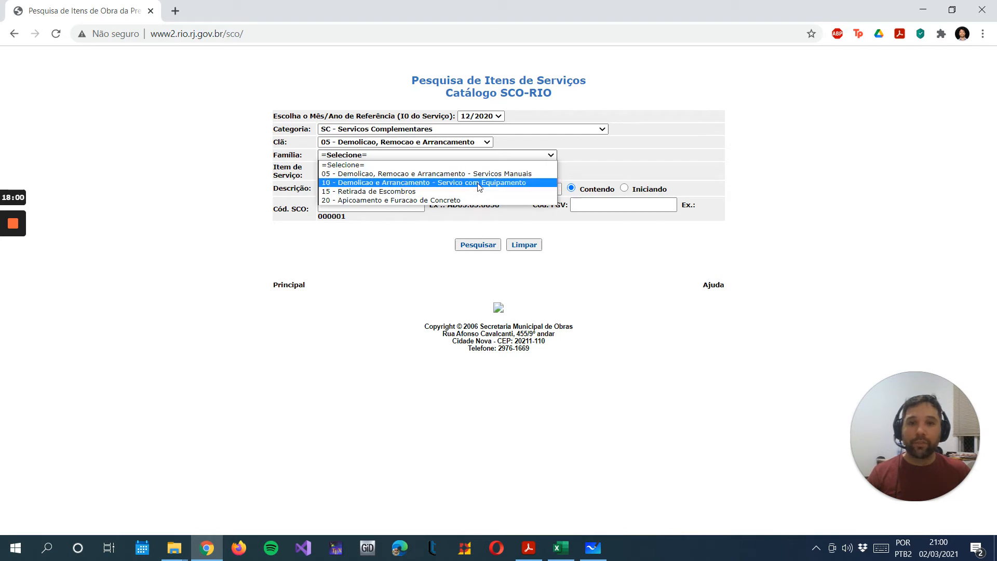
left_click(451, 174)
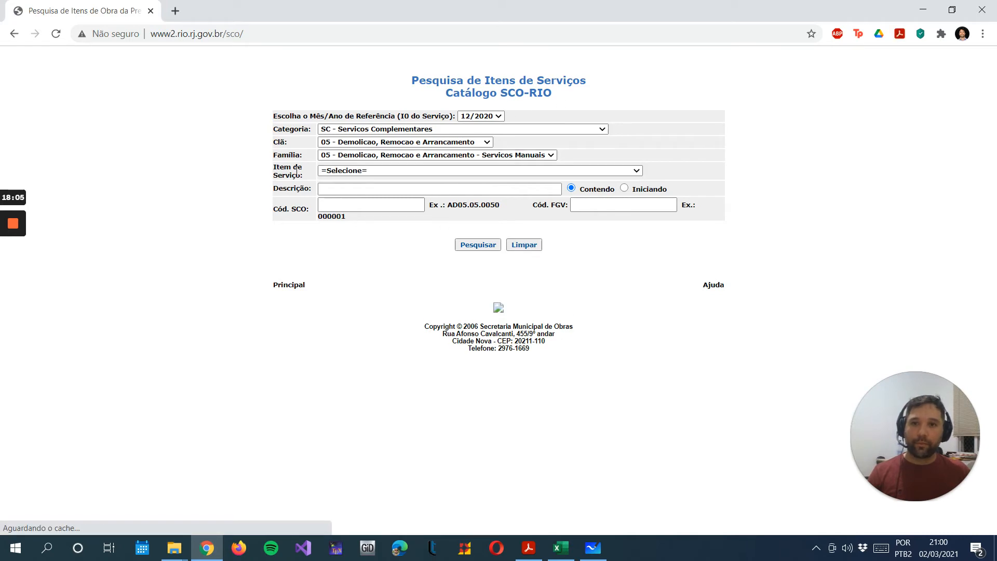
left_click(346, 171)
scroll(521, 289, "down", 8)
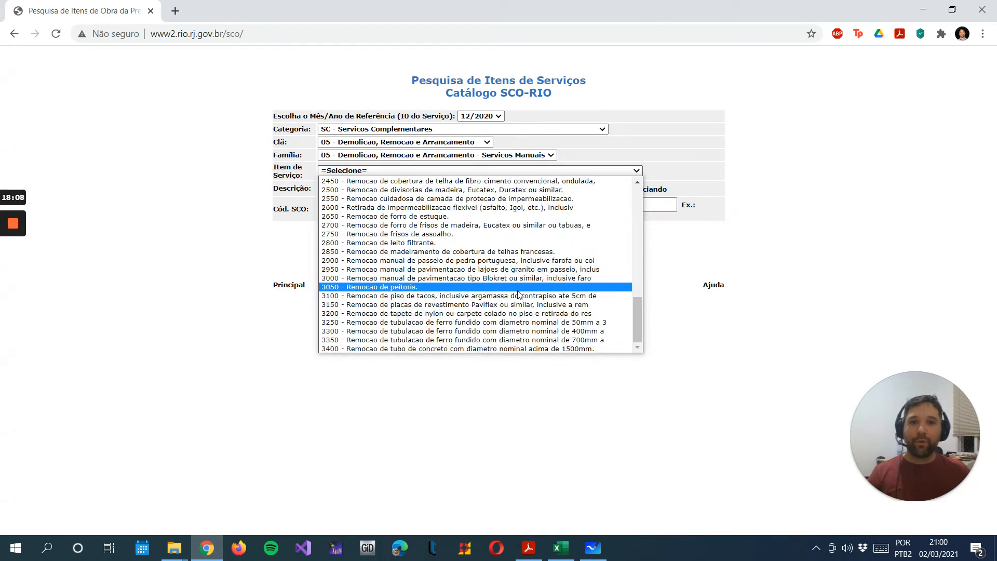
scroll(521, 289, "up", 12)
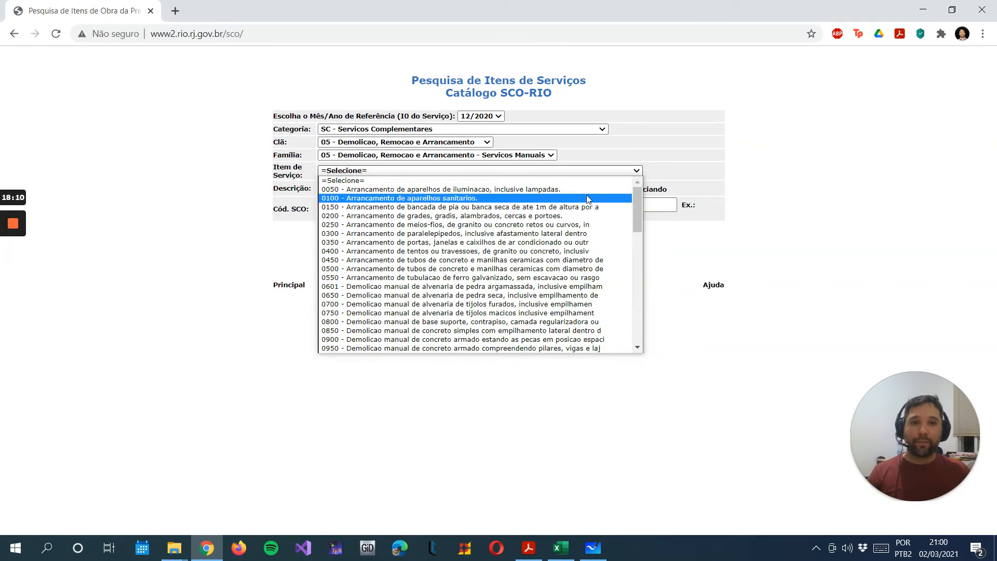
left_click(801, 203)
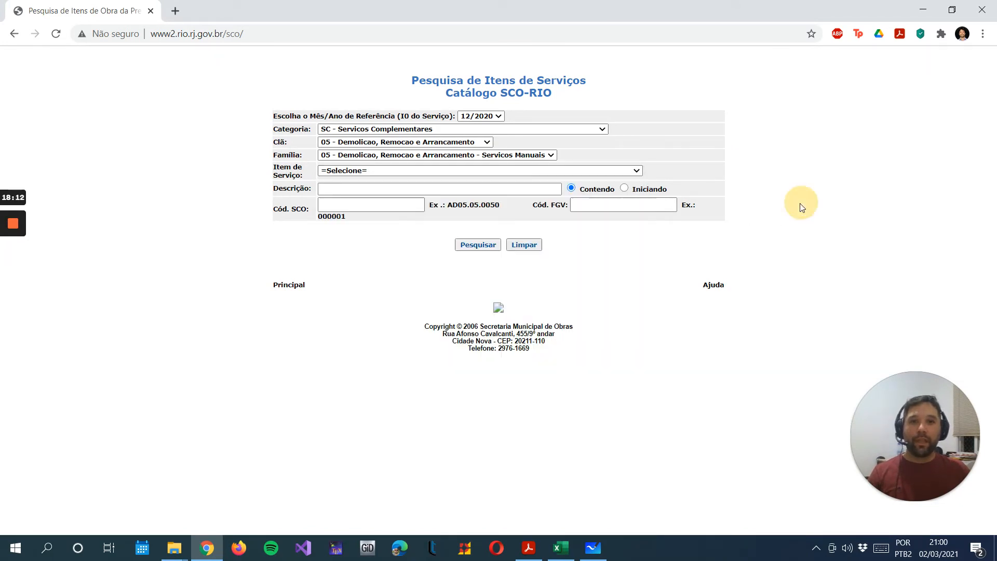
left_click(478, 244)
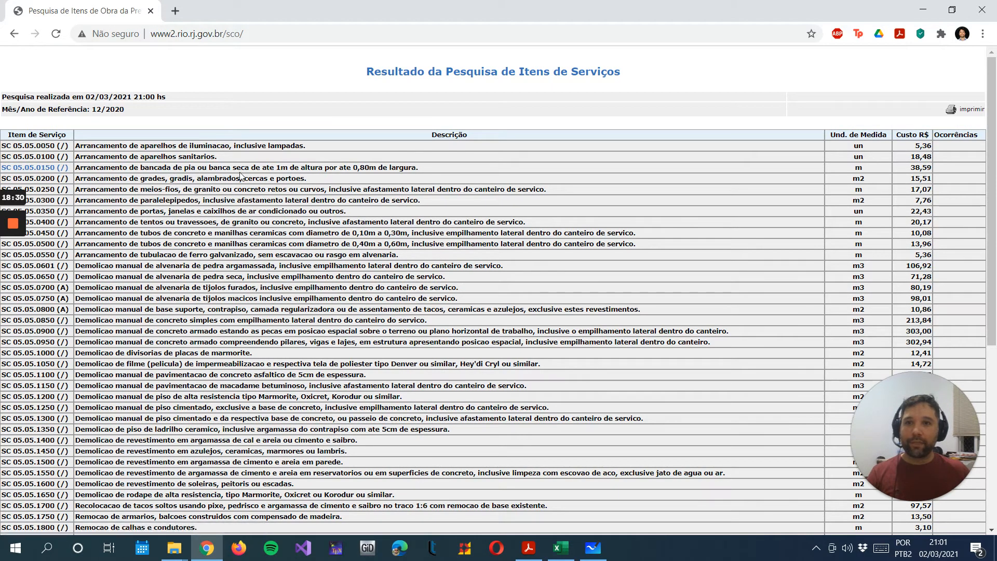
Open the compositions of items SC 05.05.0150, SC 05.05.1350, SC 05.05.1450 and SC 05.05.1500 in separate new tabs
right_click(30, 173)
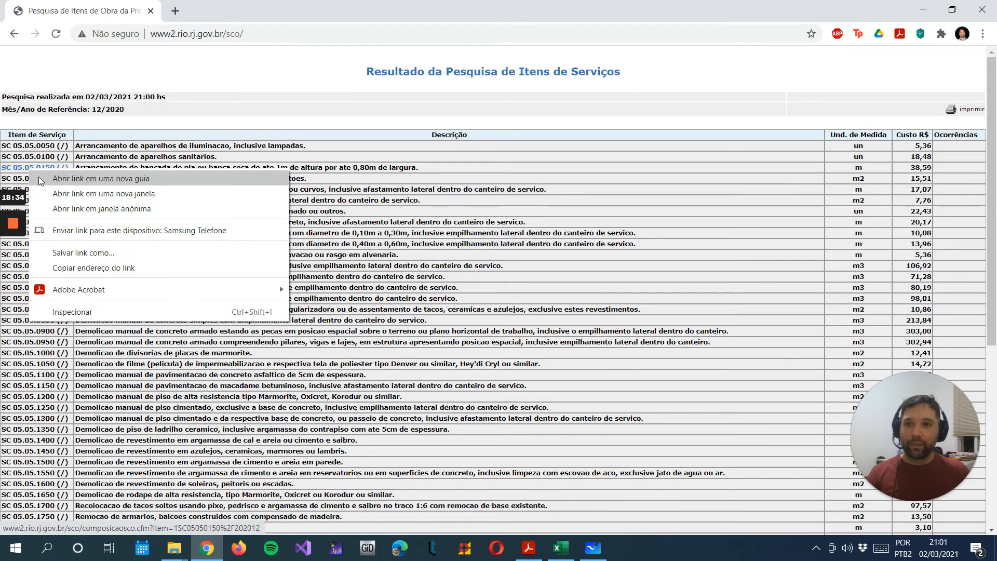
left_click(41, 178)
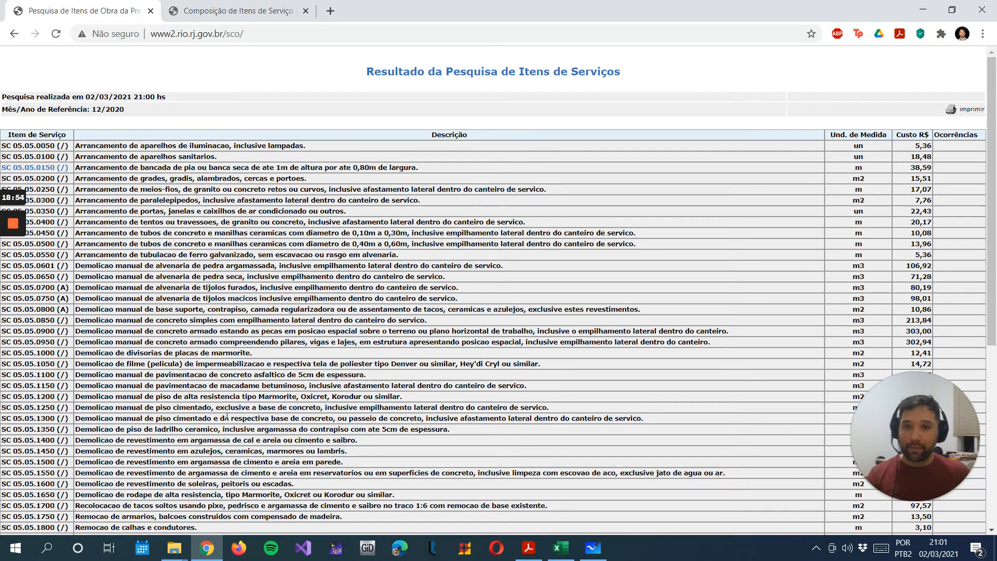
scroll(226, 417, "down", 1)
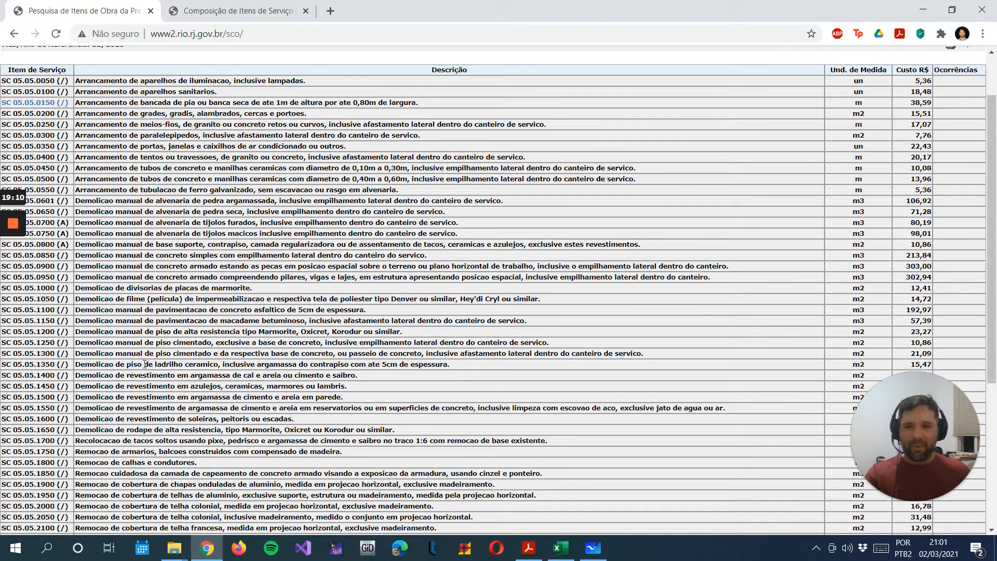
middle_click(47, 366)
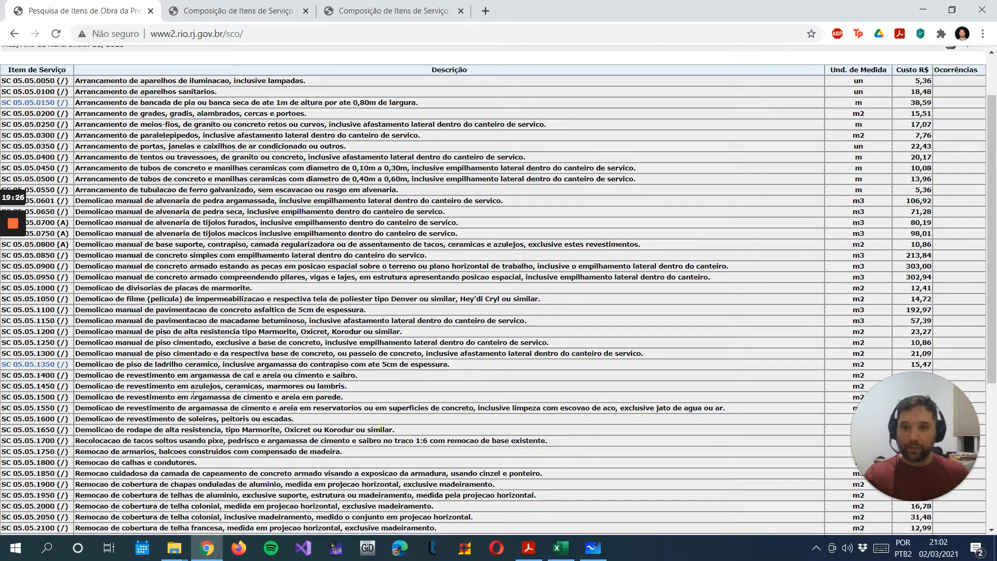
middle_click(54, 389)
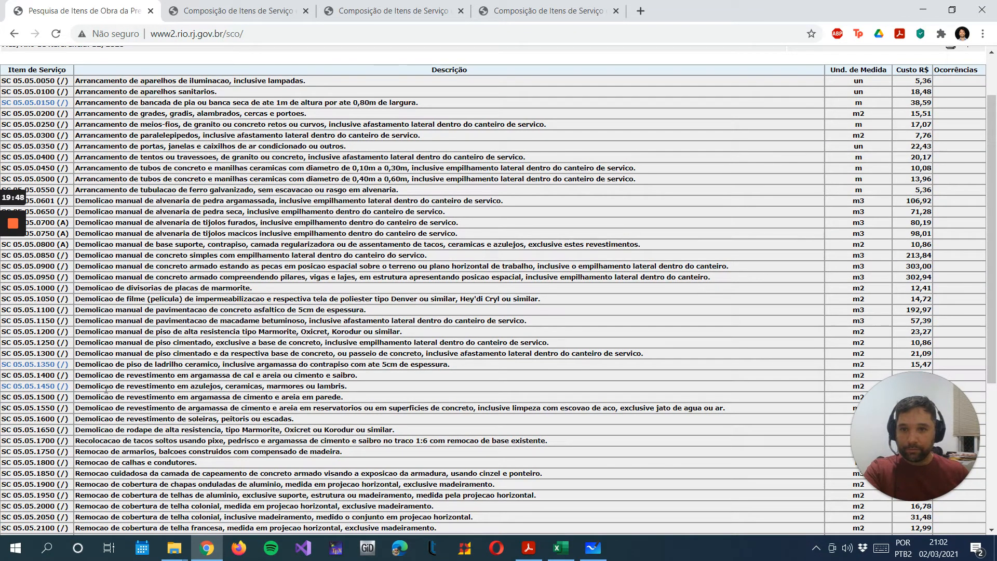
middle_click(49, 398)
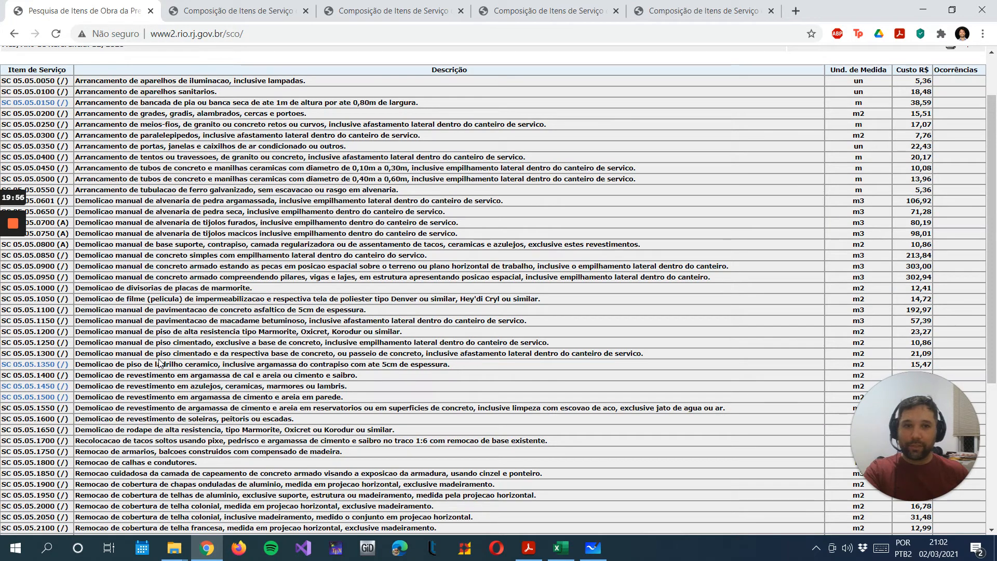
Look through the remaining demolition items and open the SC 05.05.0100 sanitary fixture removal composition in a new tab
scroll(160, 362, "down", 1)
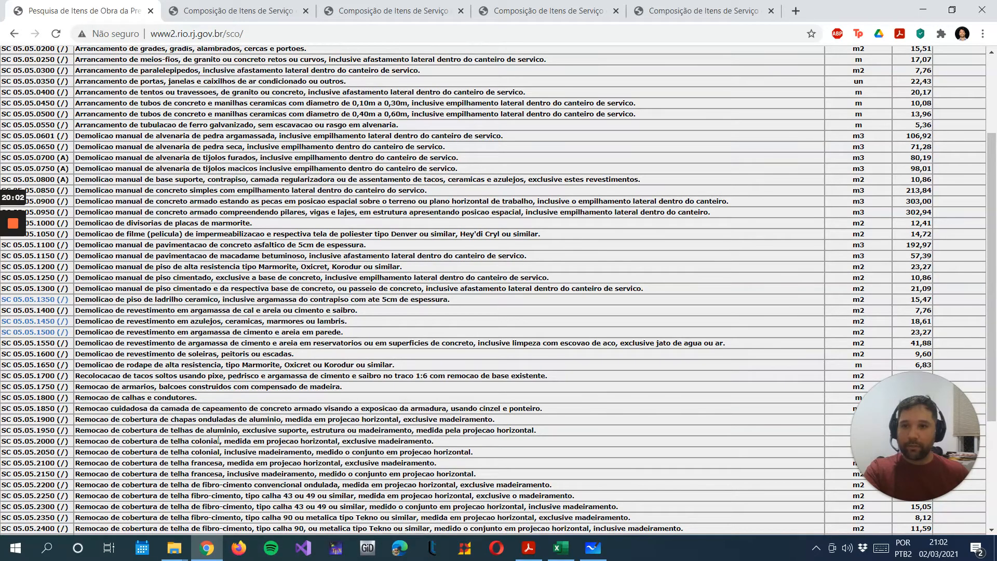
scroll(213, 442, "up", 2)
scroll(168, 292, "down", 1)
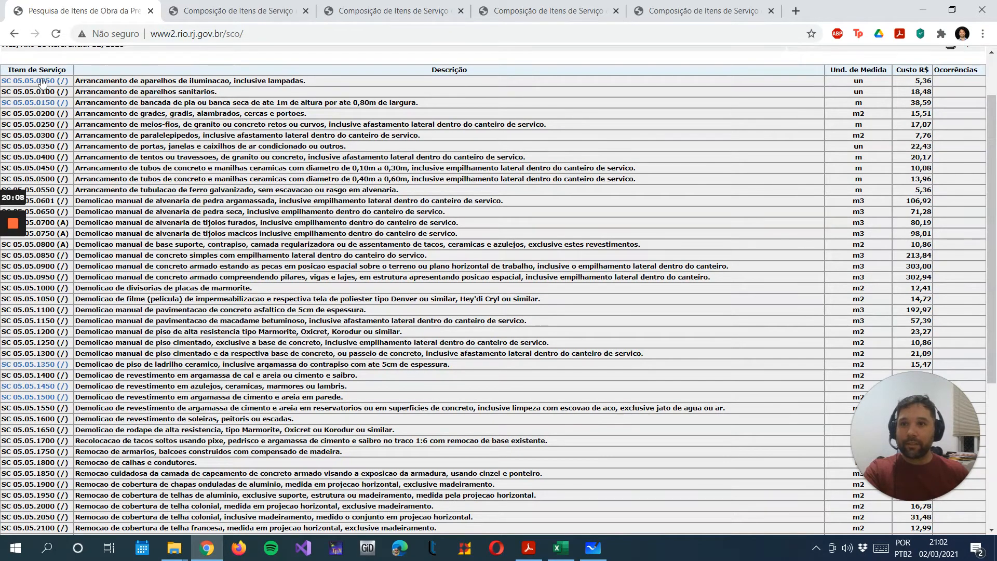
middle_click(29, 94)
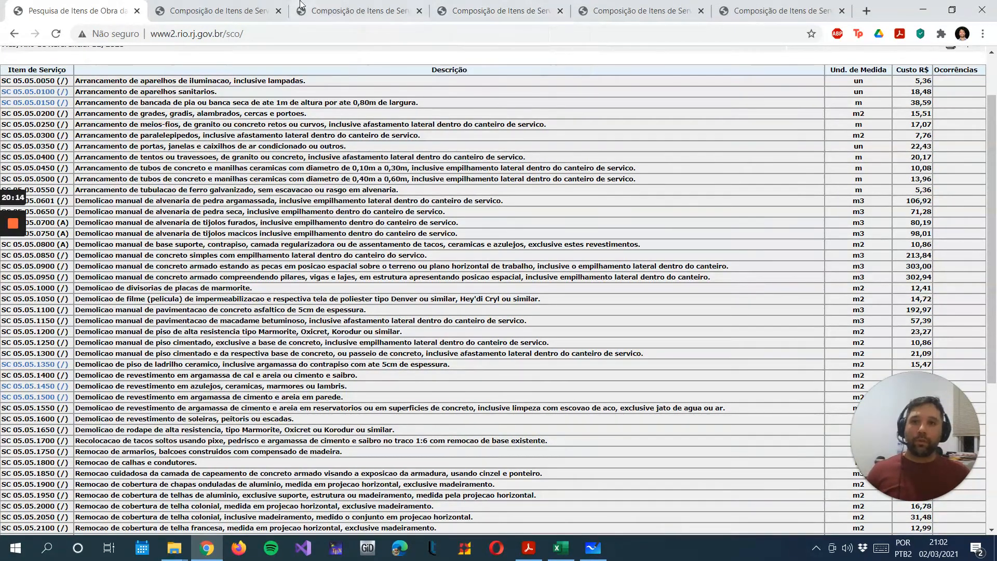
Copy the code SC 05.05.0100 from its composition page and enter it in cell B9 of the Excel budget, under DEMOLIÇÕES
left_click(227, 5)
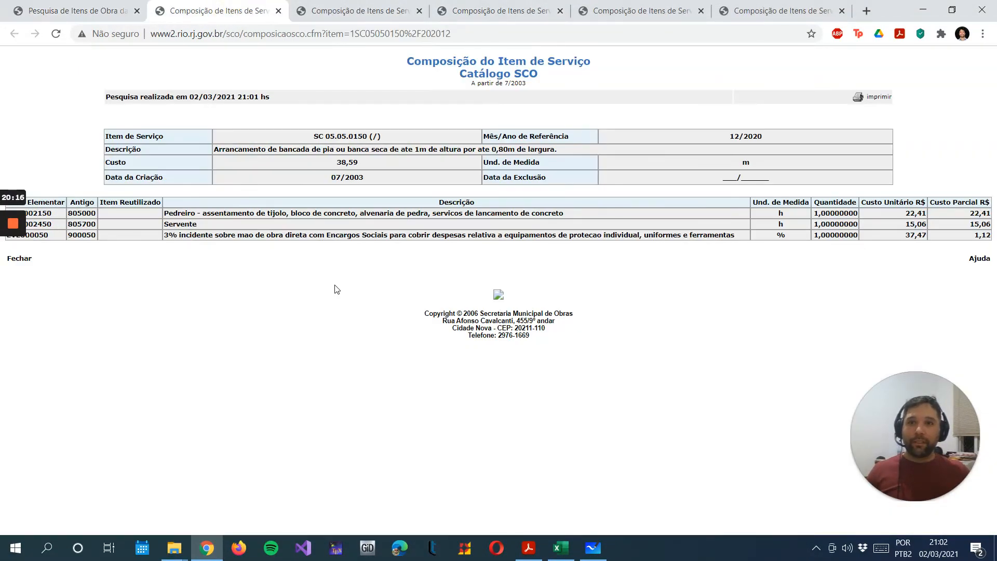
left_click(353, 7)
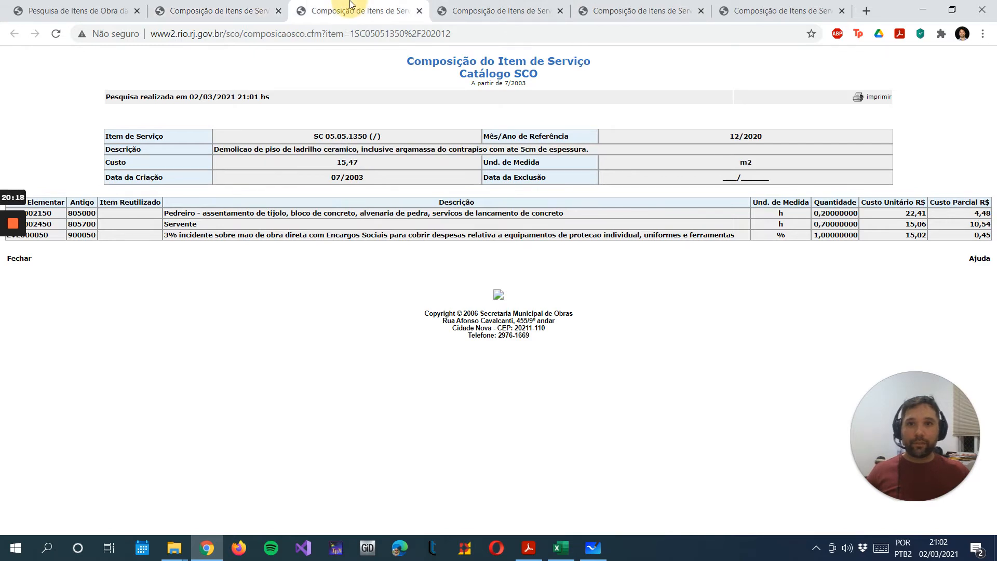
left_click(737, 10)
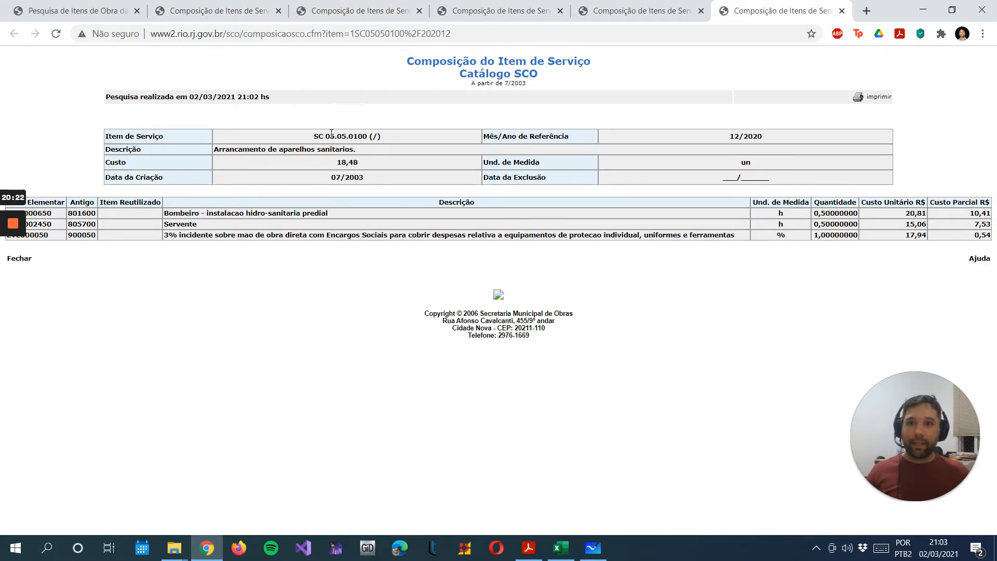
left_click_drag(314, 135, 369, 136)
key("ctrl+c")
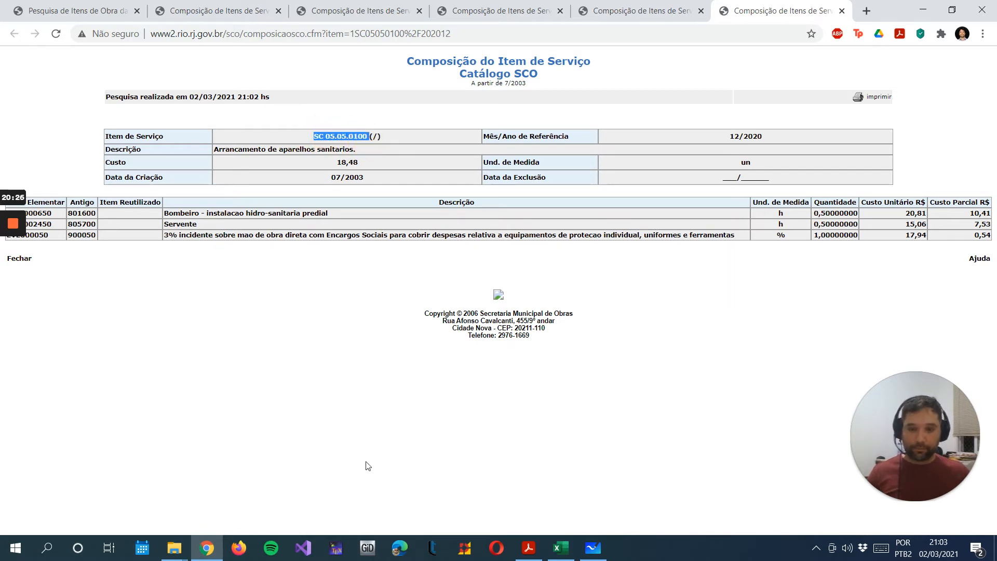
left_click(561, 547)
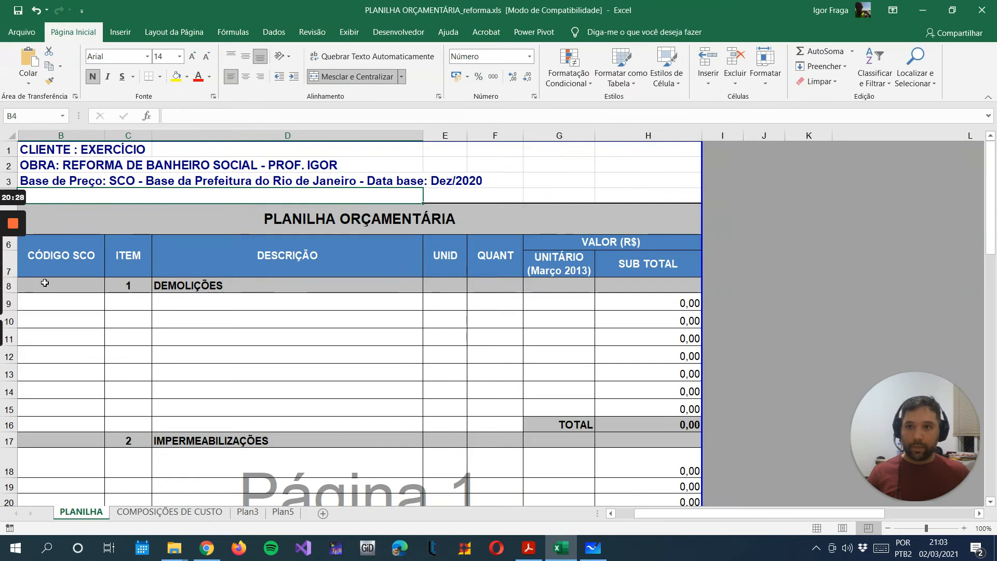
double_click(79, 299)
key("ctrl+v")
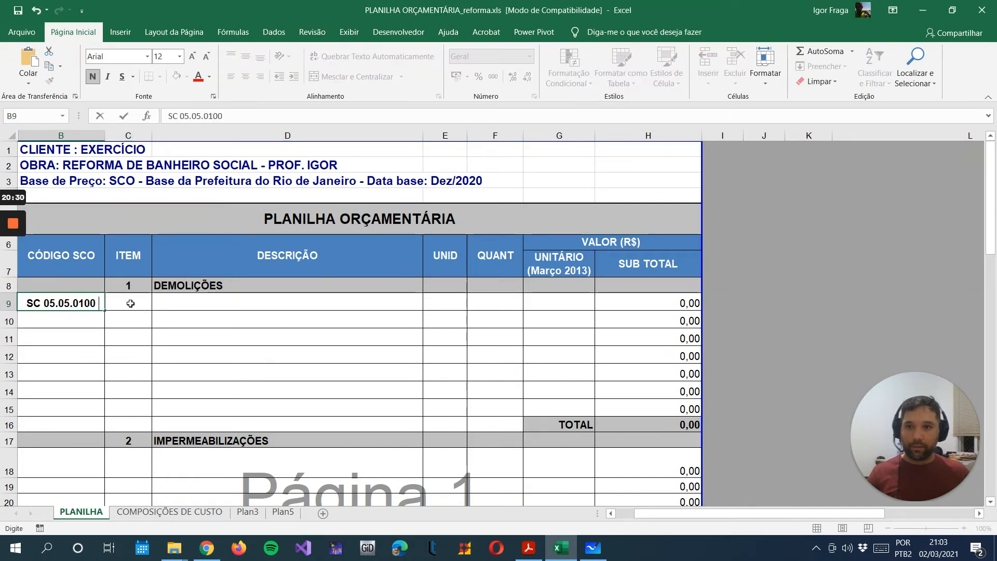
key("Return")
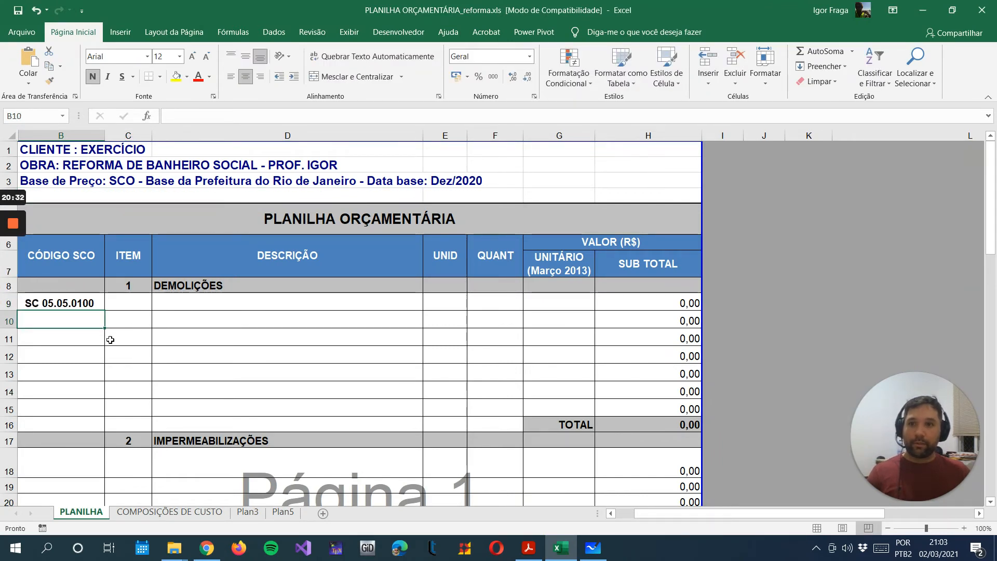
Copy the description "Arrancamento de aparelhos sanitarios" from the SC 05.05.0100 composition page in Chrome into cell D9 of the Excel budget
left_click(218, 558)
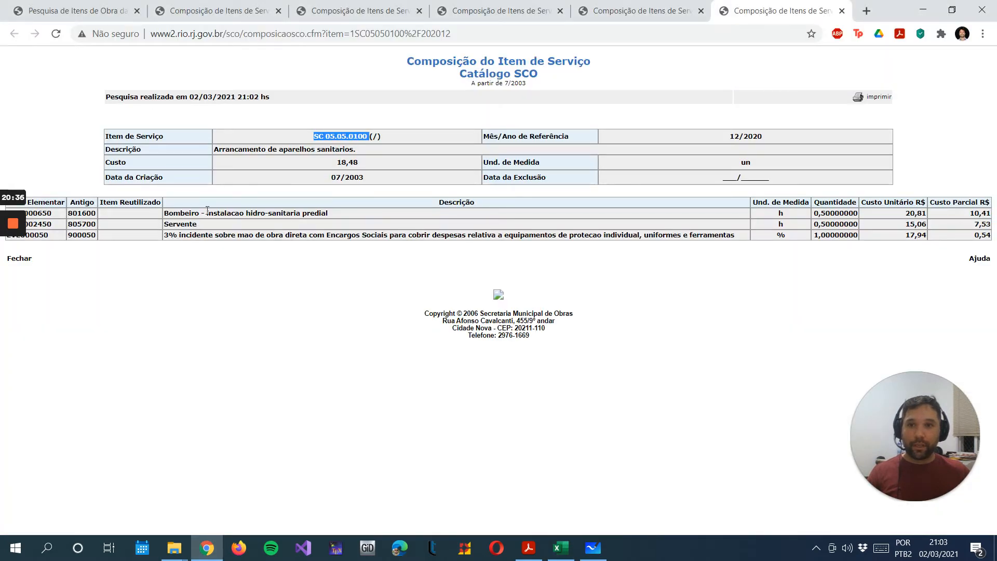
left_click_drag(355, 149, 214, 149)
key("ctrl+c")
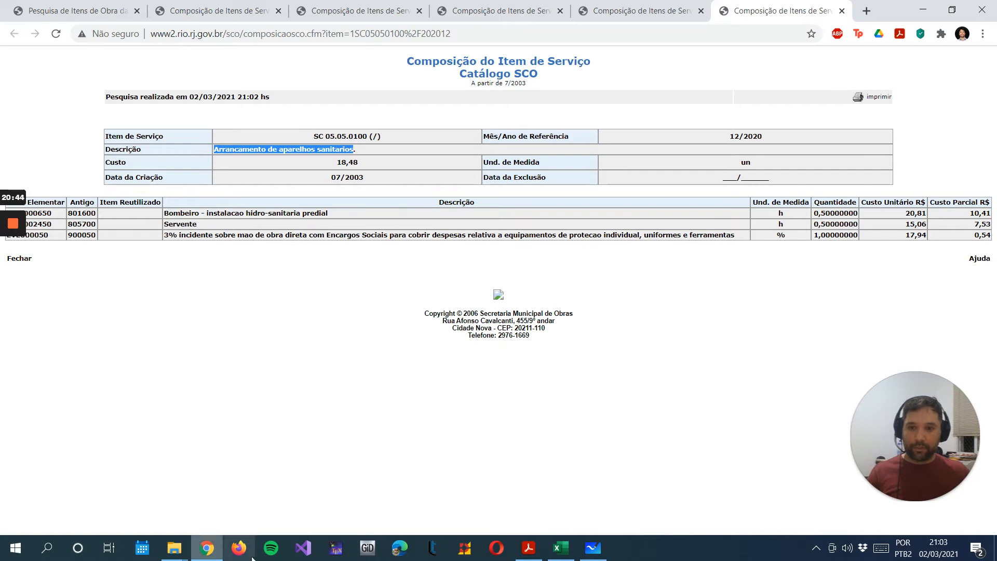
left_click(561, 546)
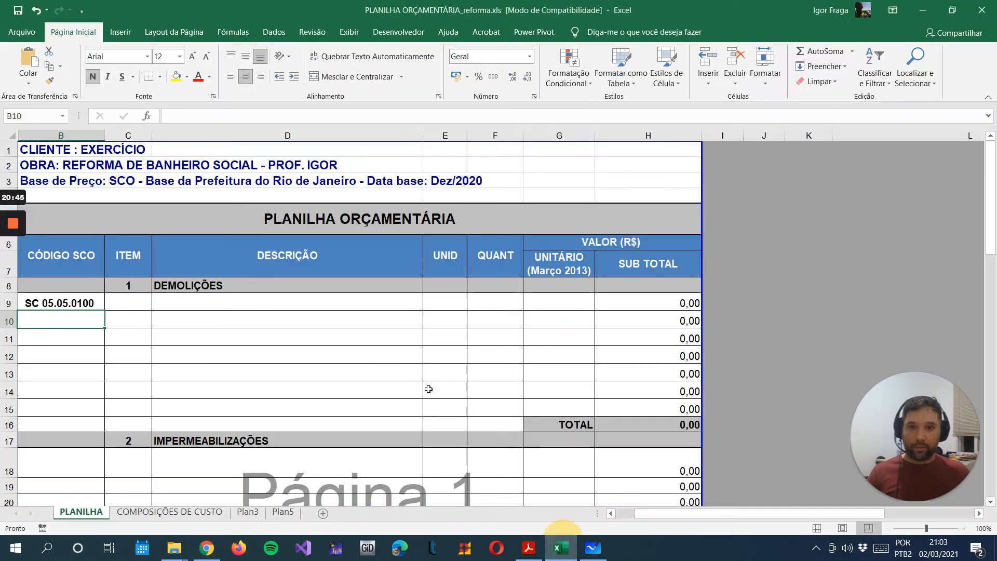
left_click(224, 294)
double_click(222, 294)
key("ctrl+v")
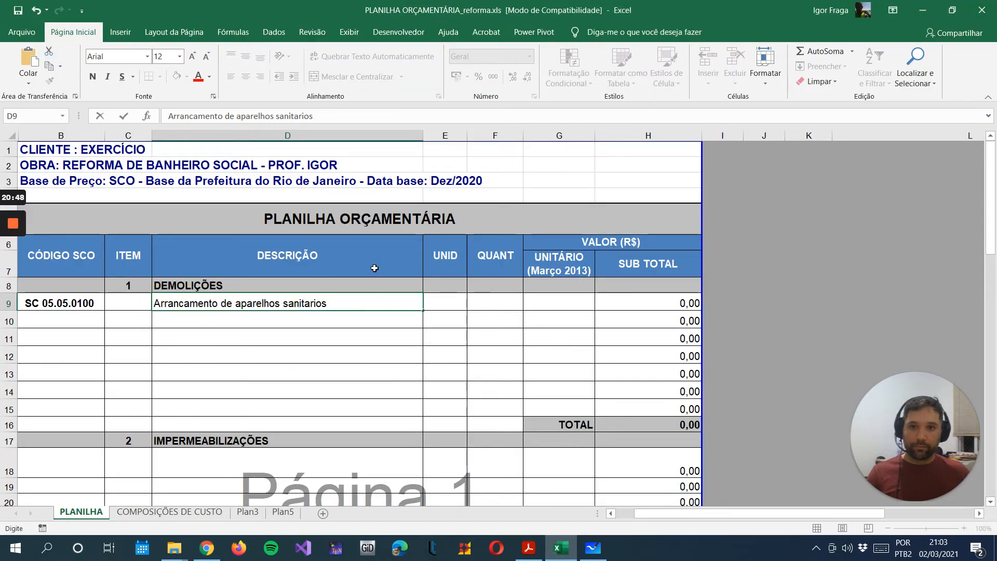
key("Return")
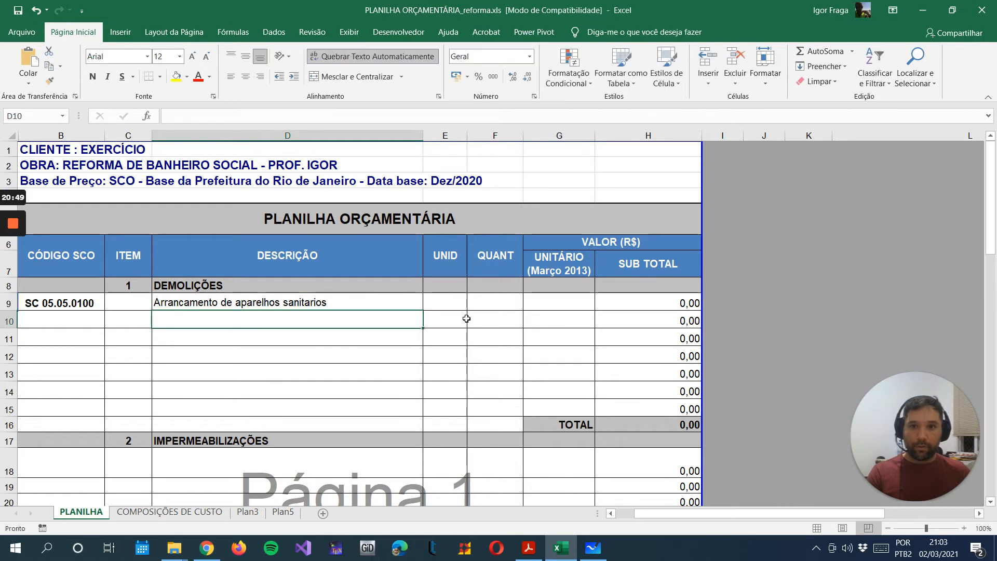
Enter "unid." as the unit of the sanitary fixture removal item in cell E9
left_click(445, 302)
type("um")
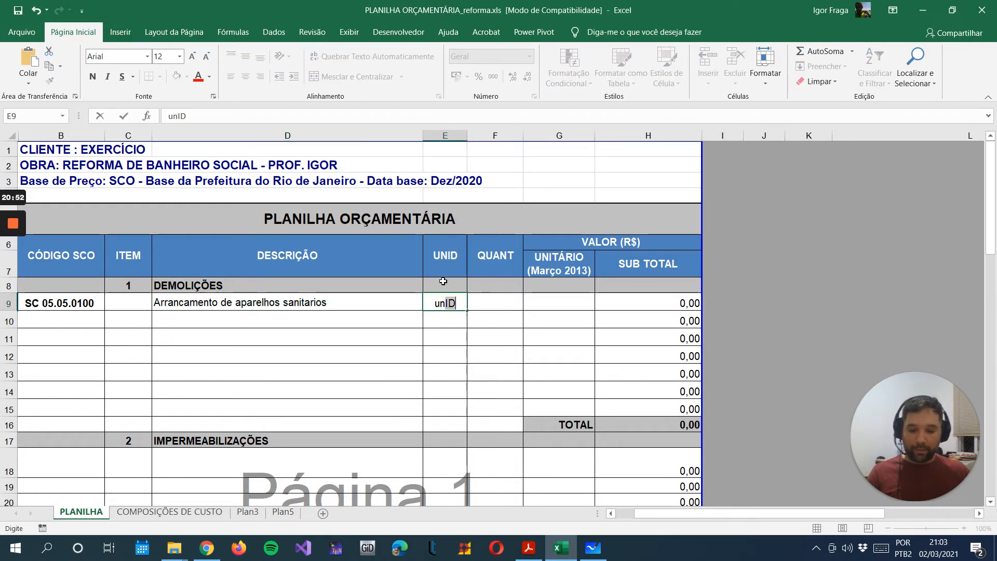
key("BackSpace")
type("nid")
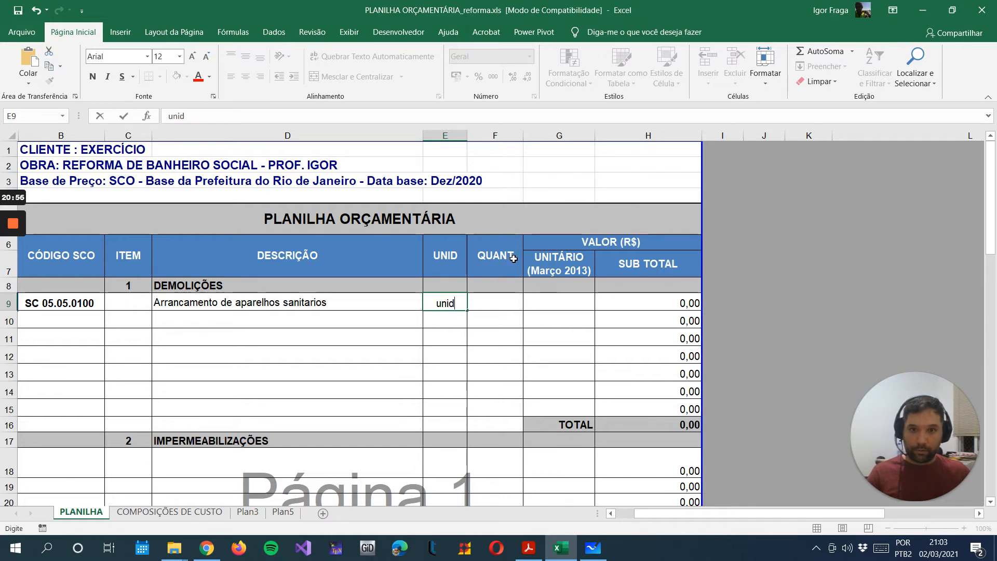
type(".")
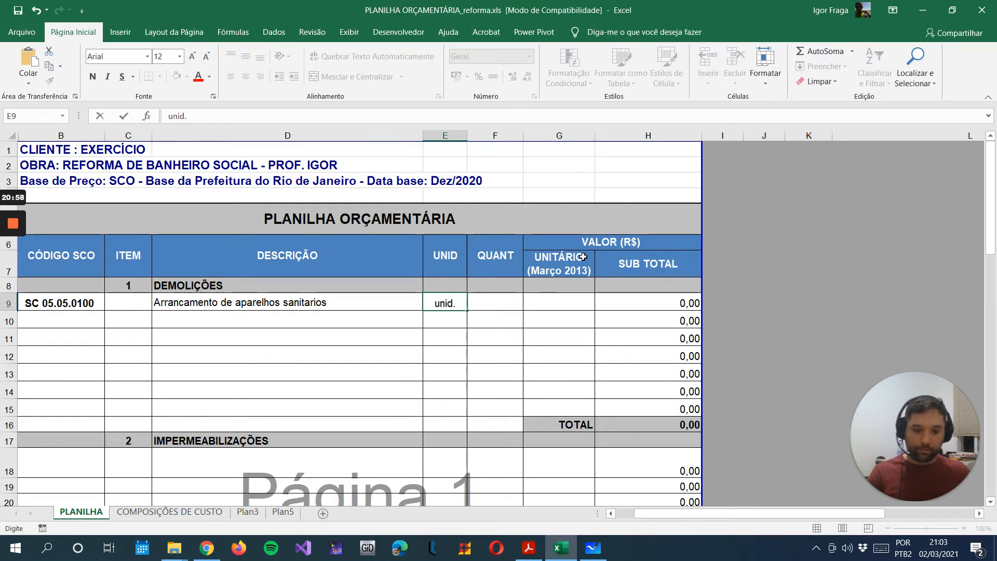
key("Return")
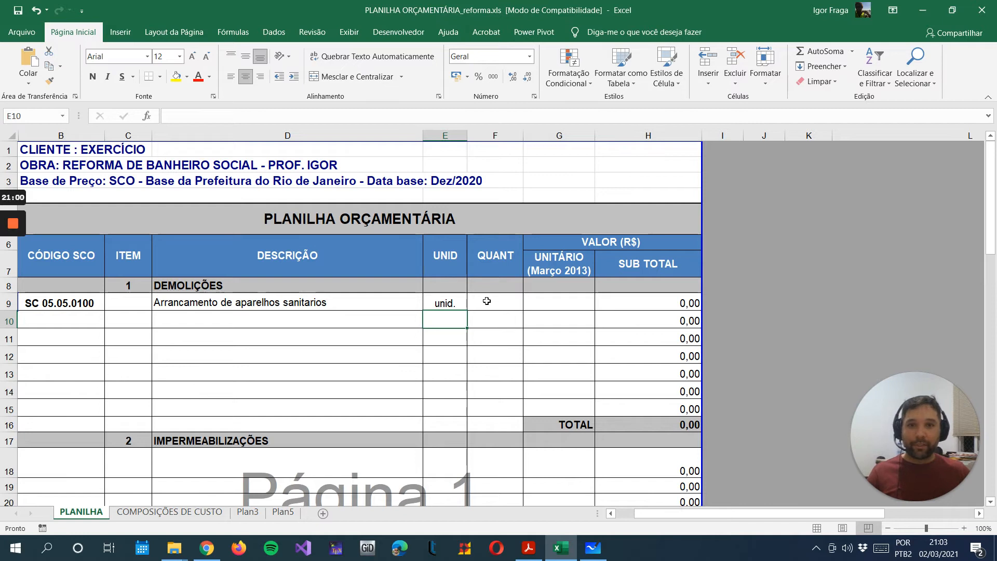
Enter a quantity of 1 for the Arrancamento de aparelhos sanitarios item
left_click(487, 301)
type("1")
key("Return")
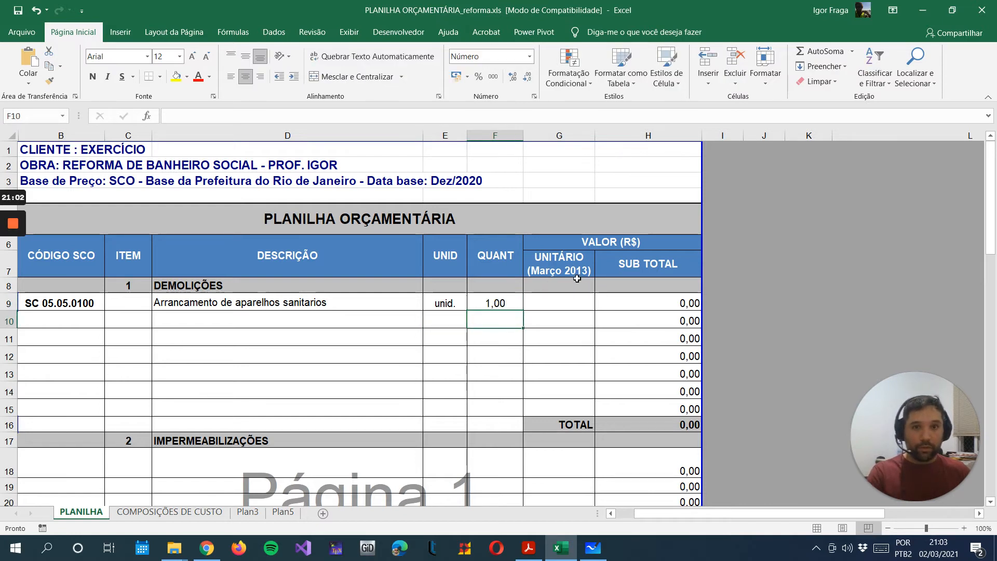
Change the reference date in the unit value column header so it reads UNITÁRIO (DEZ/2020)
double_click(563, 265)
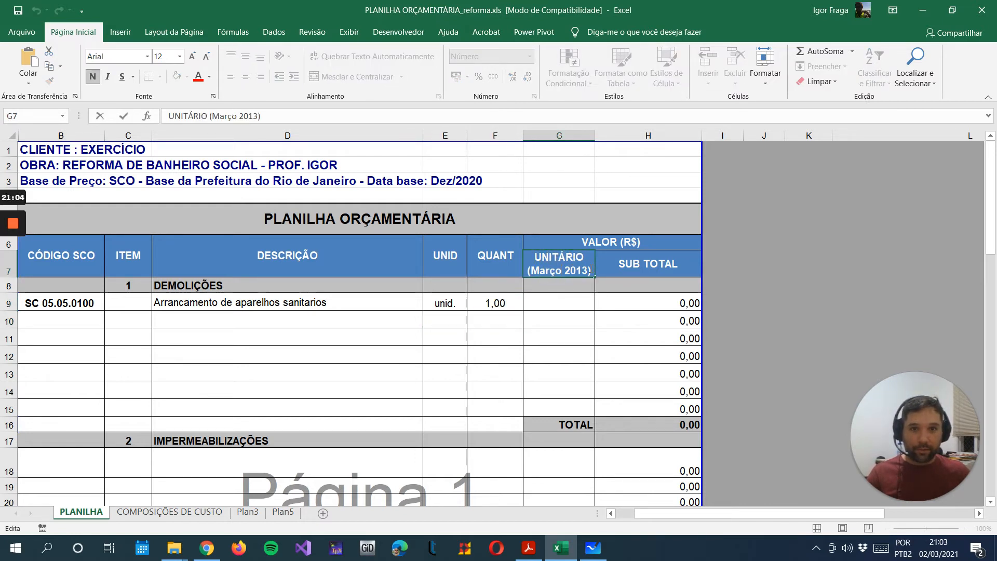
left_click_drag(591, 271, 528, 270)
type("(M()")
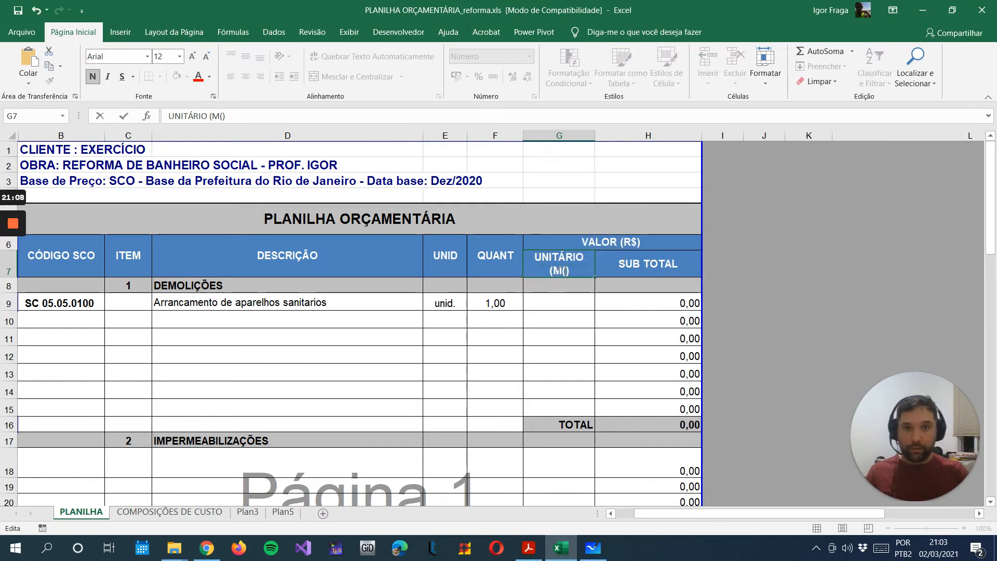
key("BackSpace")
key("BackSpace")
type(")")
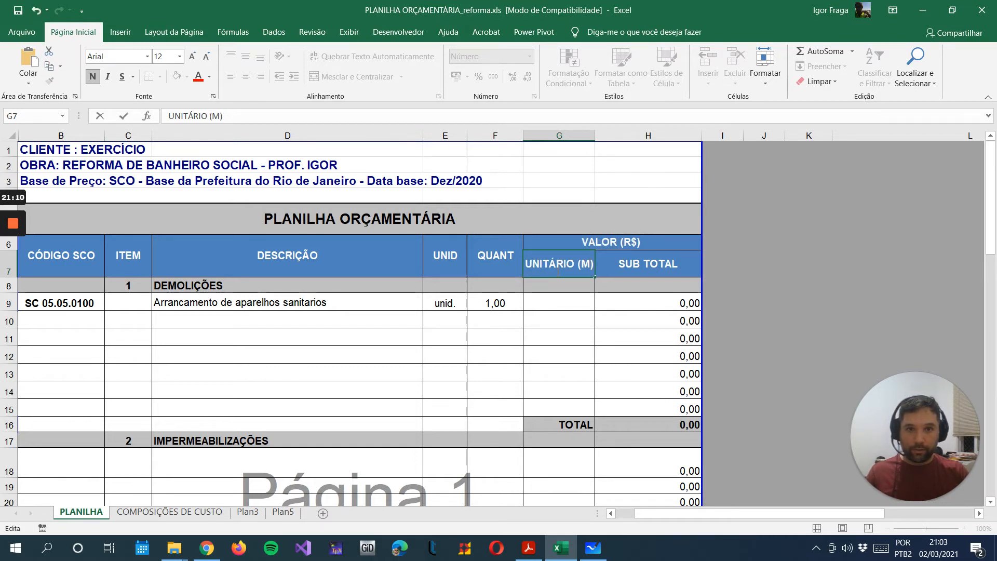
key("shift+Return")
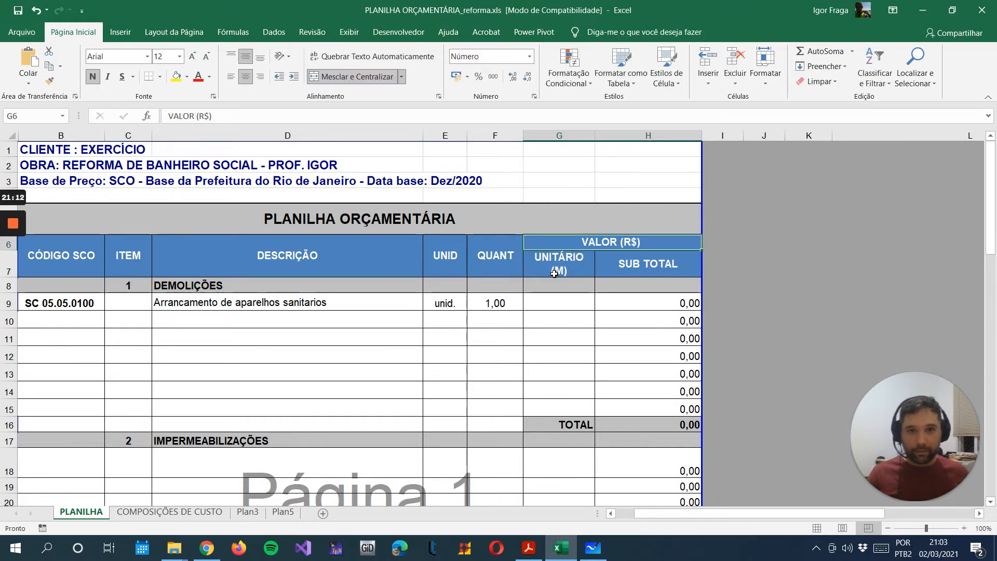
double_click(555, 271)
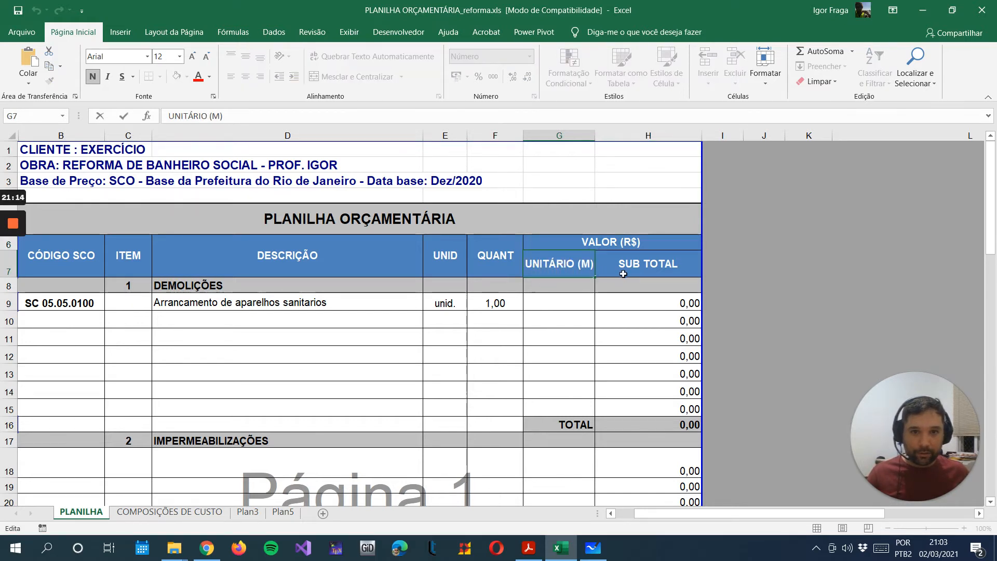
left_click(590, 262)
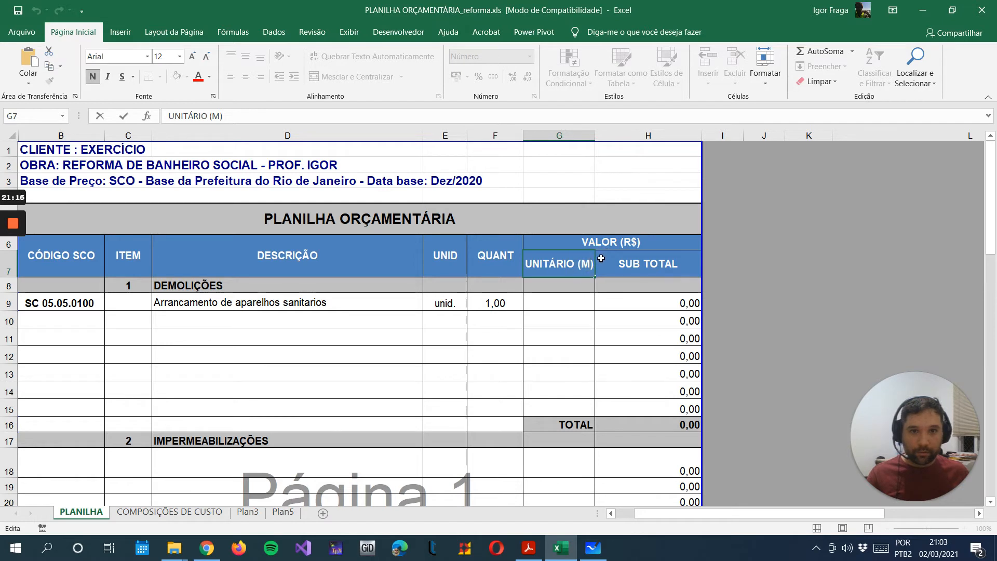
key("BackSpace")
type("DEZ/2020")
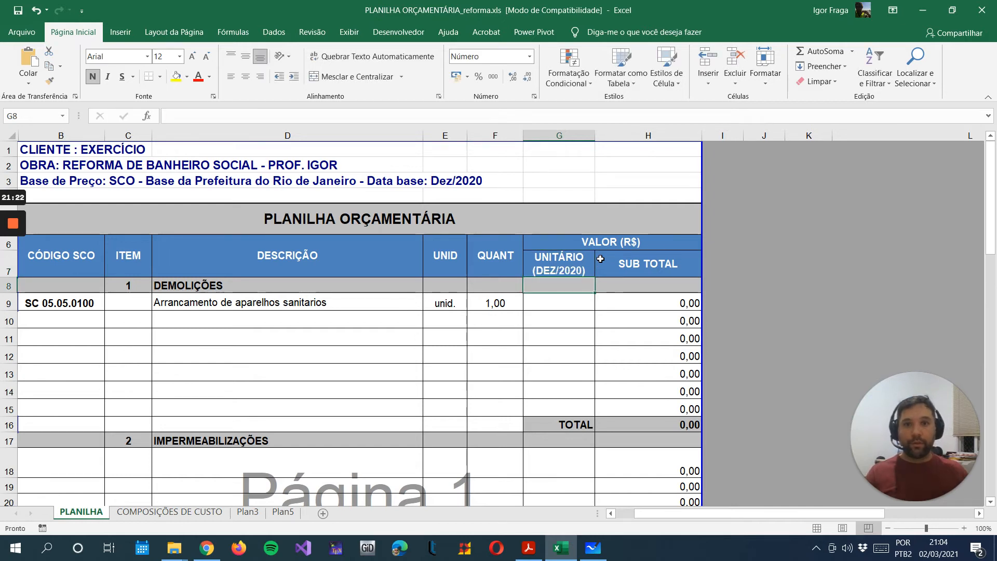
Check the sanitary fixture removal cost in the SCO catalogue in Chrome, enter 18,48 as its unit value in Excel, and inspect the subtotal formula
left_click(209, 555)
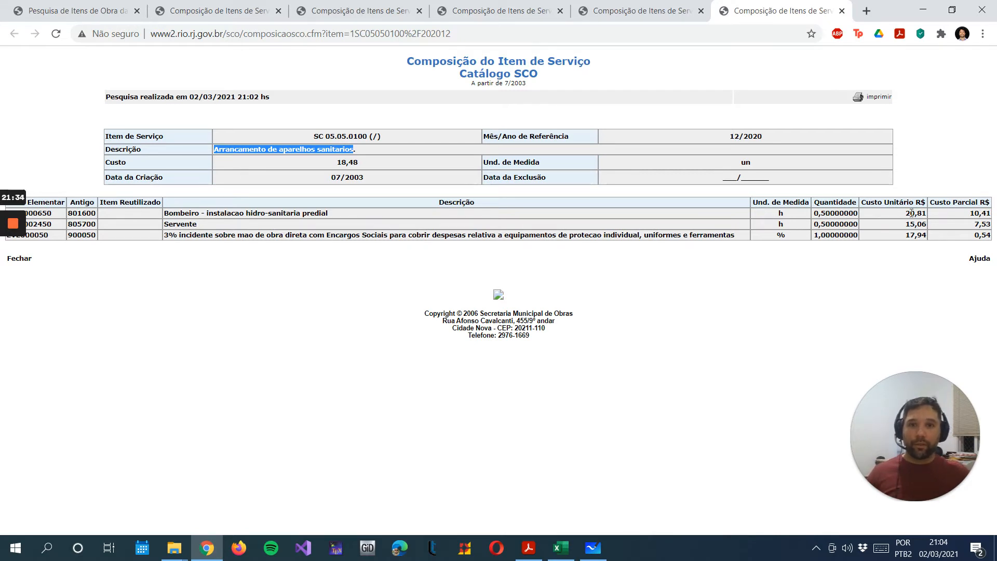
left_click(561, 547)
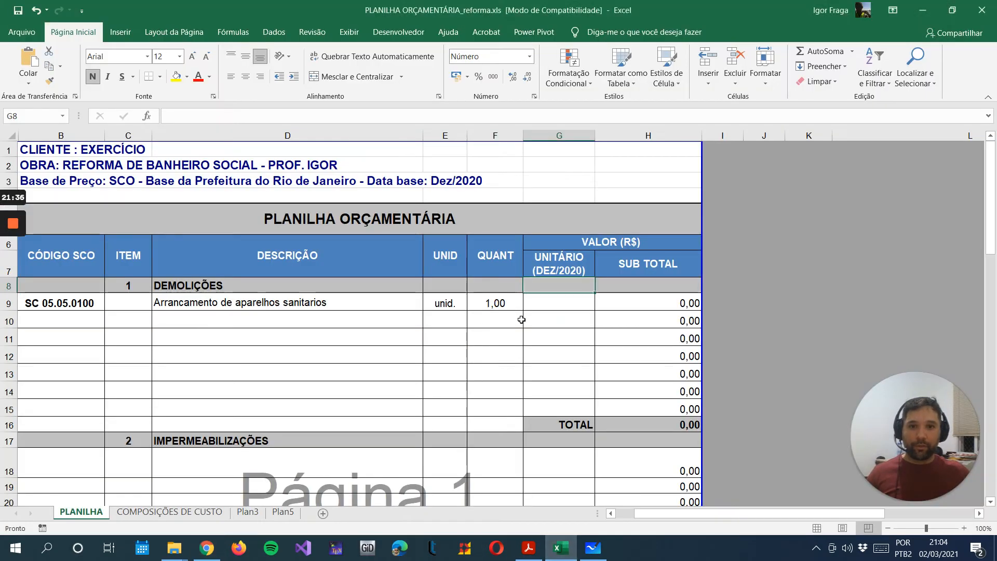
left_click(542, 310)
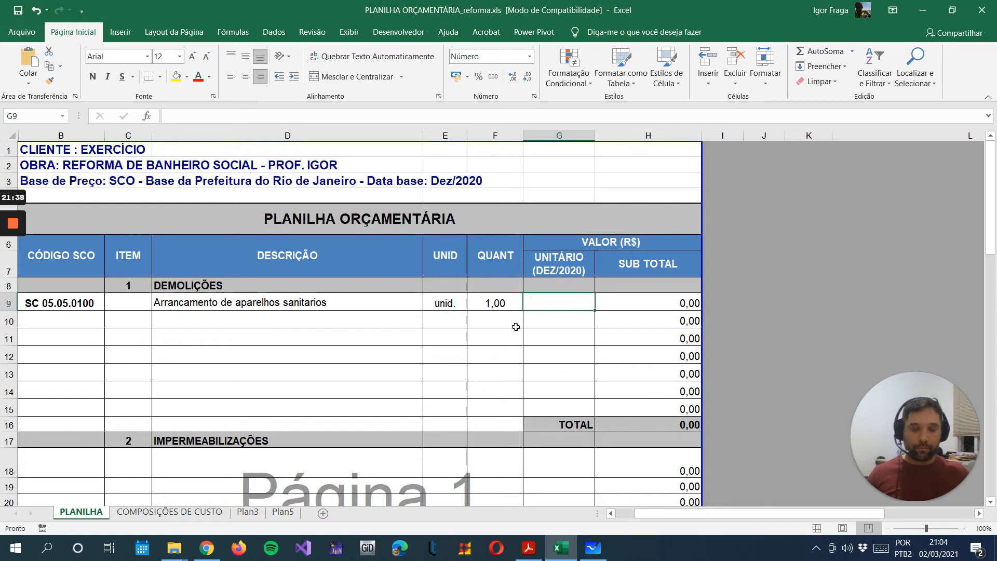
type("18,48")
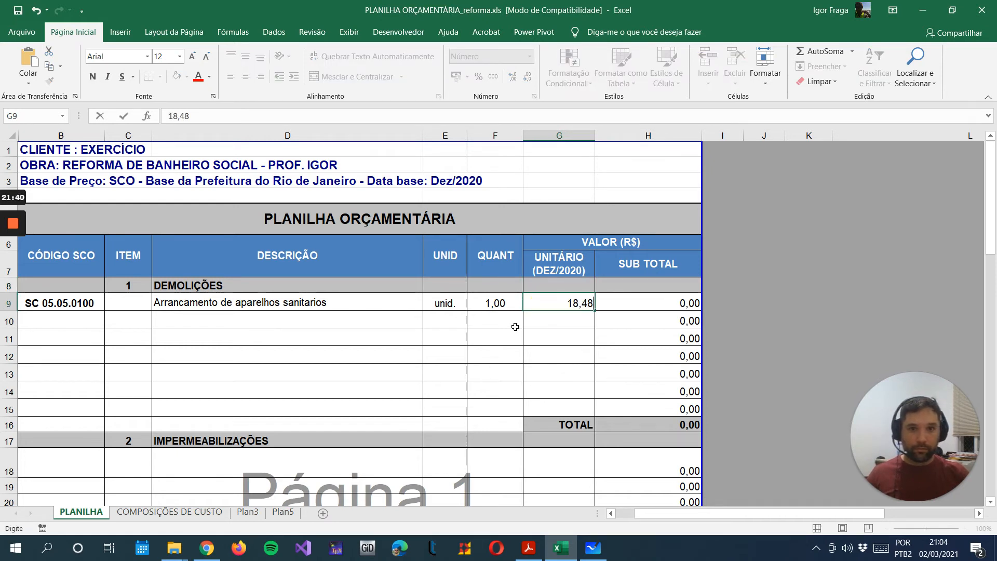
key("Return")
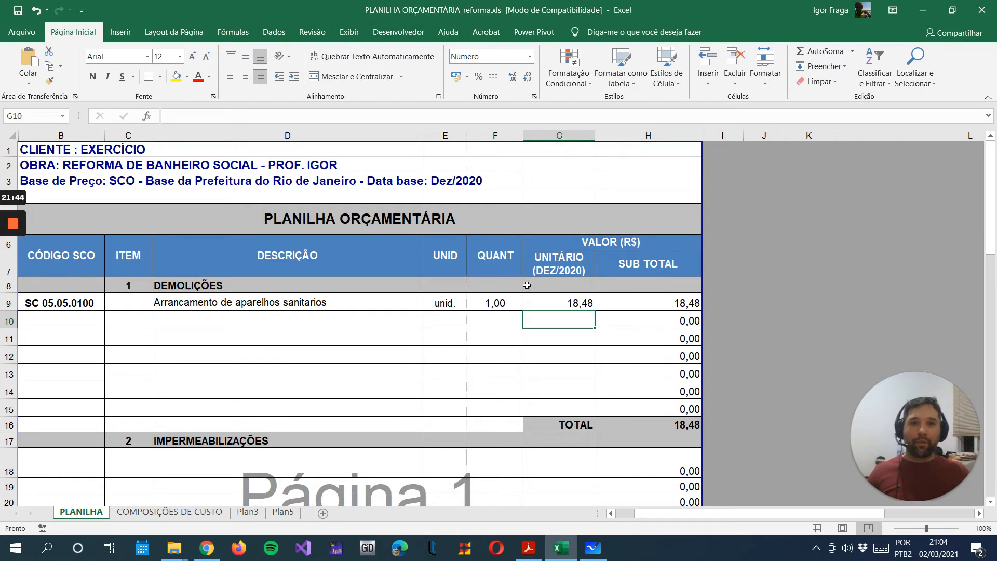
left_click(638, 302)
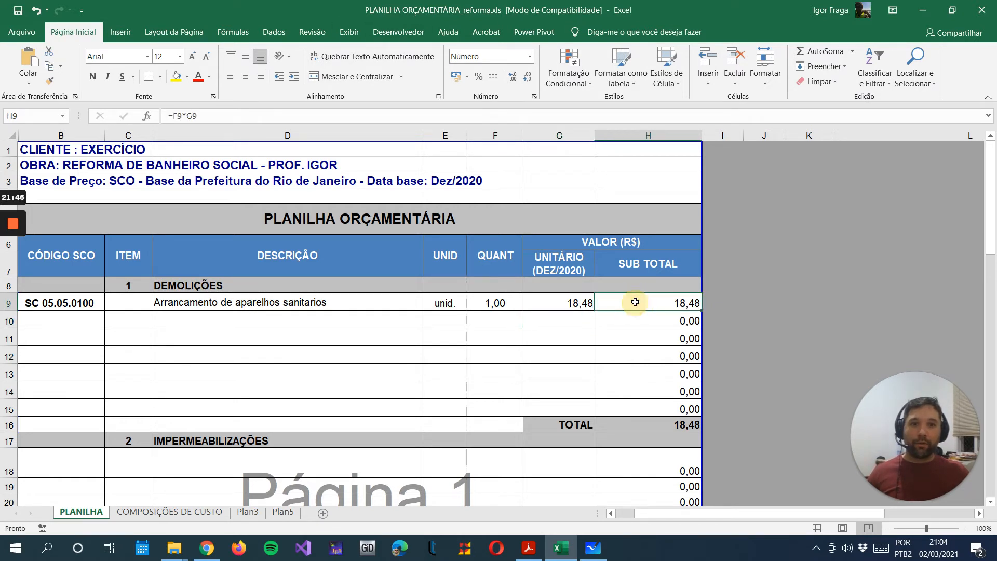
Close the finished catalogue page in Chrome and copy the SC 05.05.1500 description into the description cell of row 10 in Excel
left_click(214, 541)
left_click(841, 12)
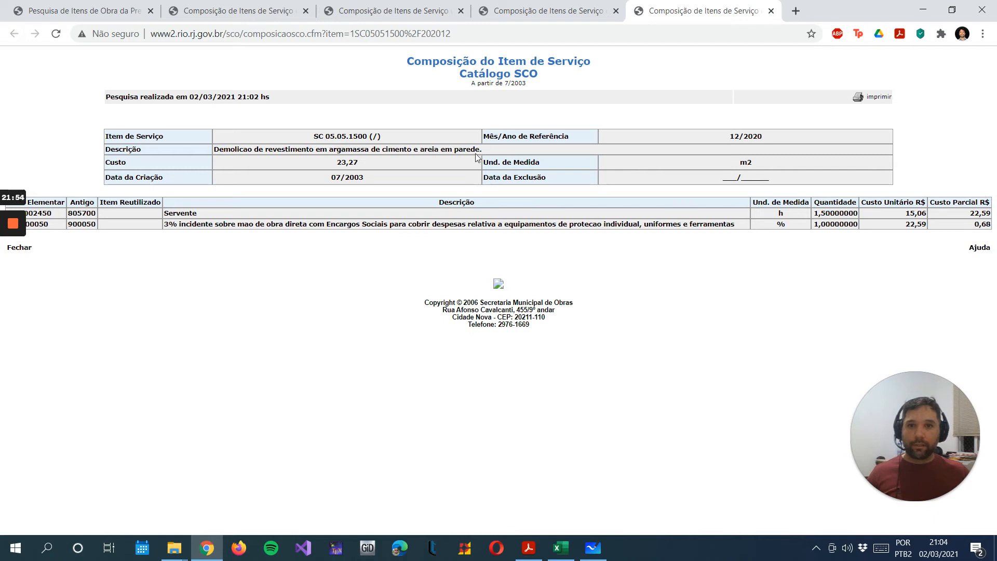
left_click_drag(485, 151, 212, 149)
key("ctrl+c")
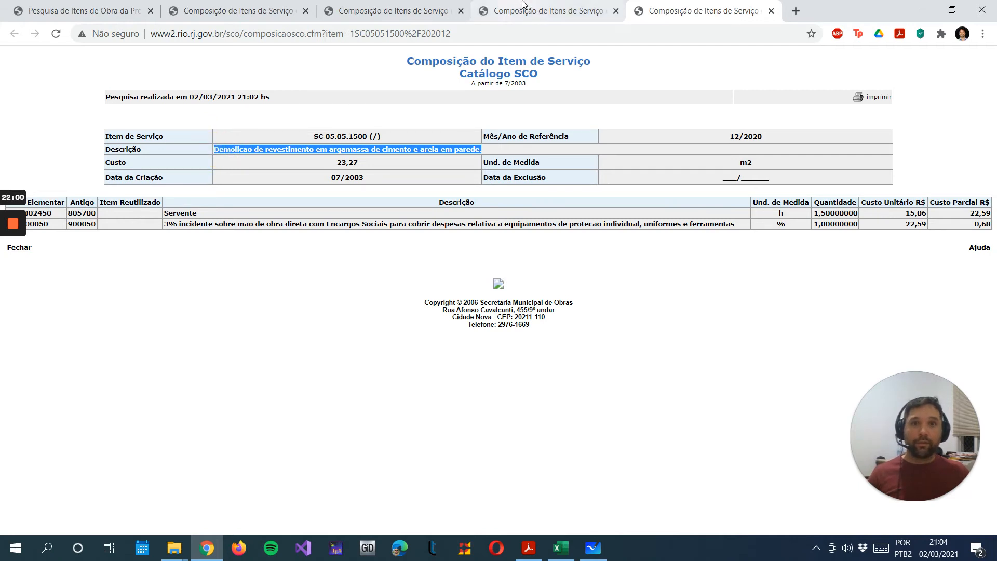
key("ctrl+shift+Tab")
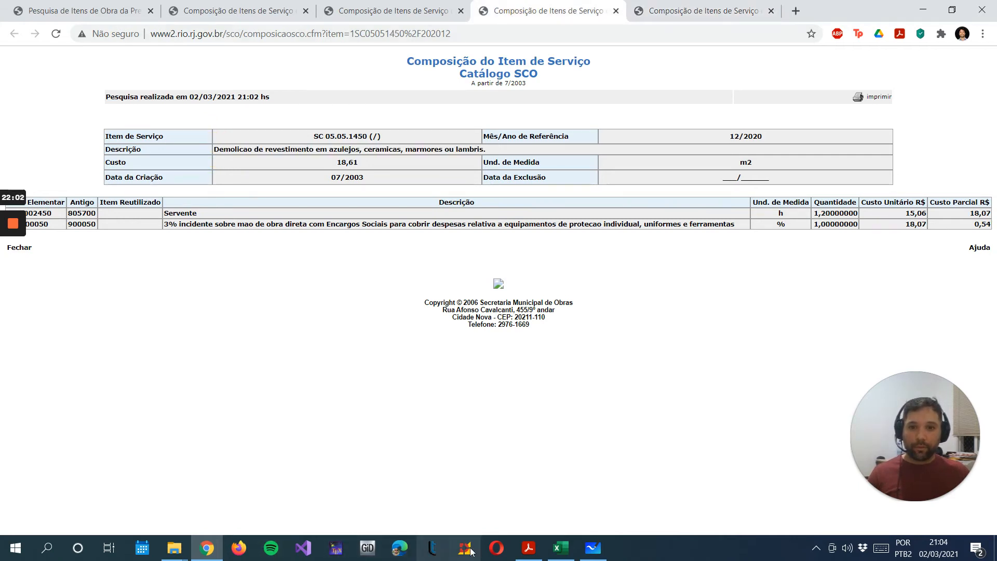
left_click(560, 548)
double_click(256, 319)
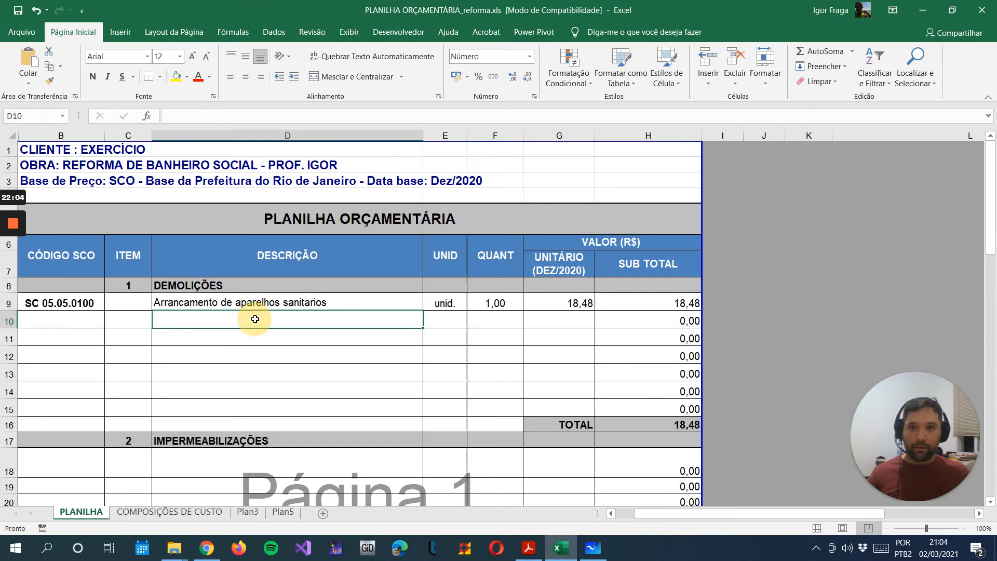
key("ctrl+v")
key("Return")
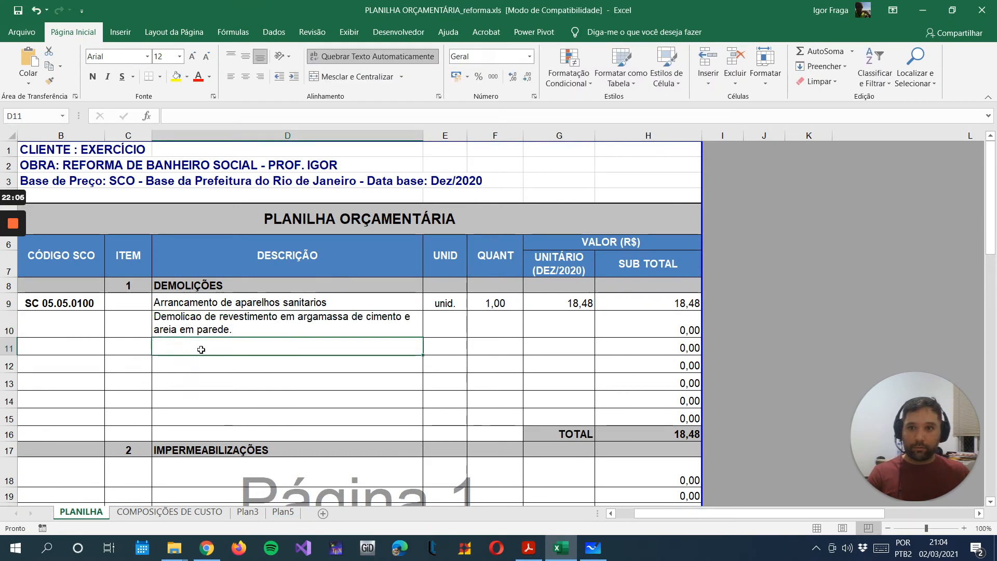
Copy the code SC 05.05.1500 from the catalogue page in Chrome into the CÓDIGO SCO cell of row 10 in Excel
left_click(207, 548)
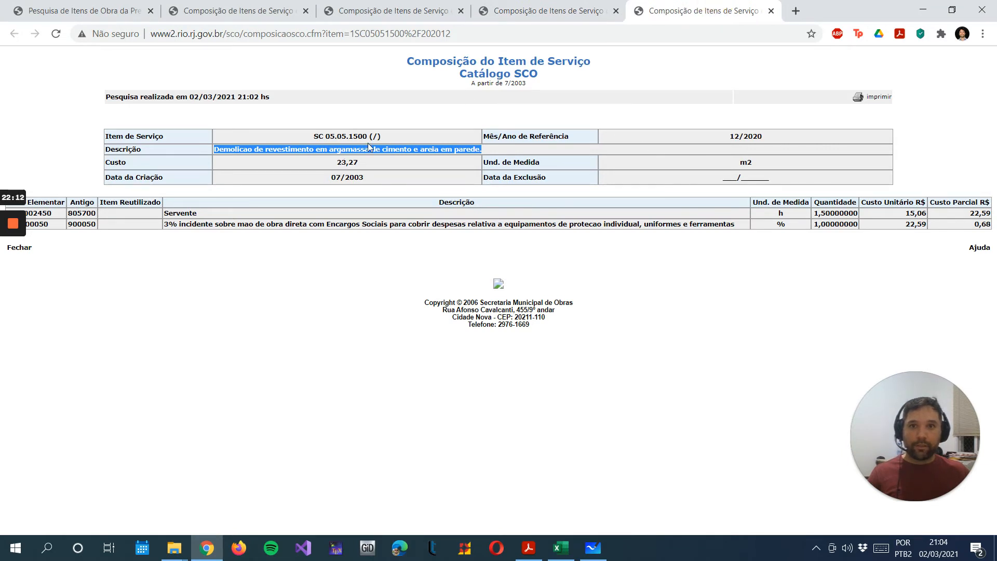
left_click_drag(371, 135, 314, 135)
key("ctrl+c")
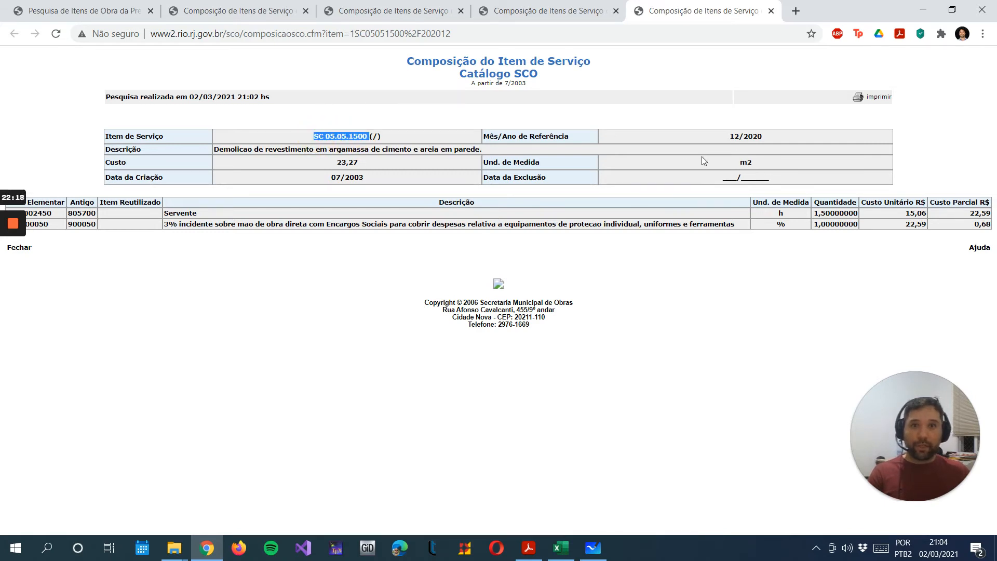
left_click(561, 548)
left_click(41, 323)
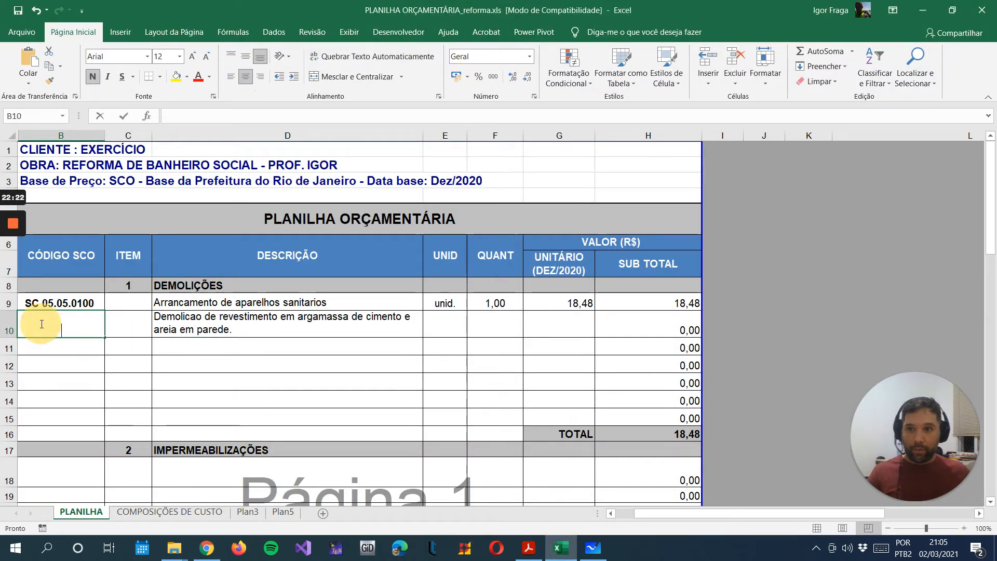
double_click(41, 323)
key("ctrl+v")
key("Return")
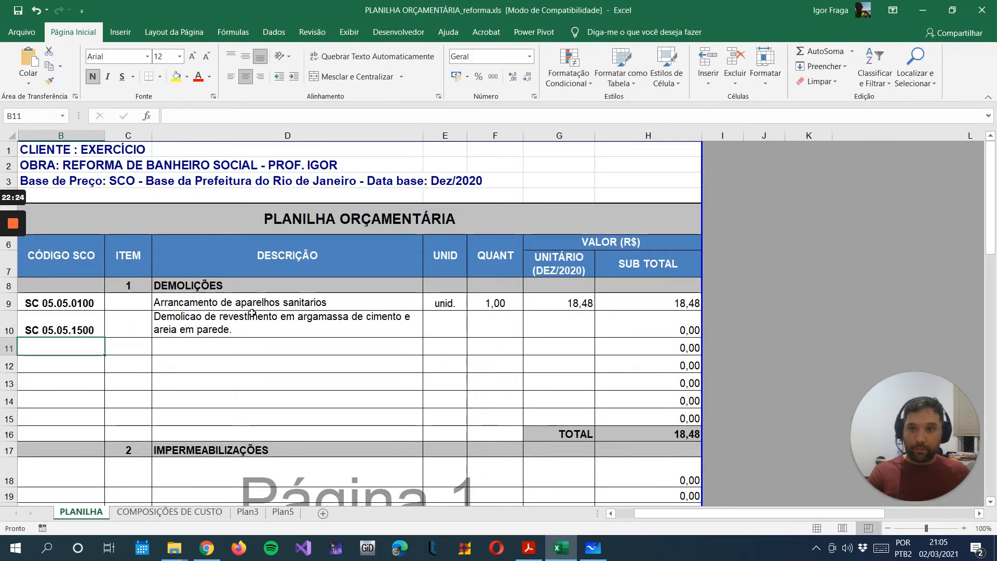
Middle-align column B vertically, try centring it horizontally, and undo the horizontal centring
left_click(61, 134)
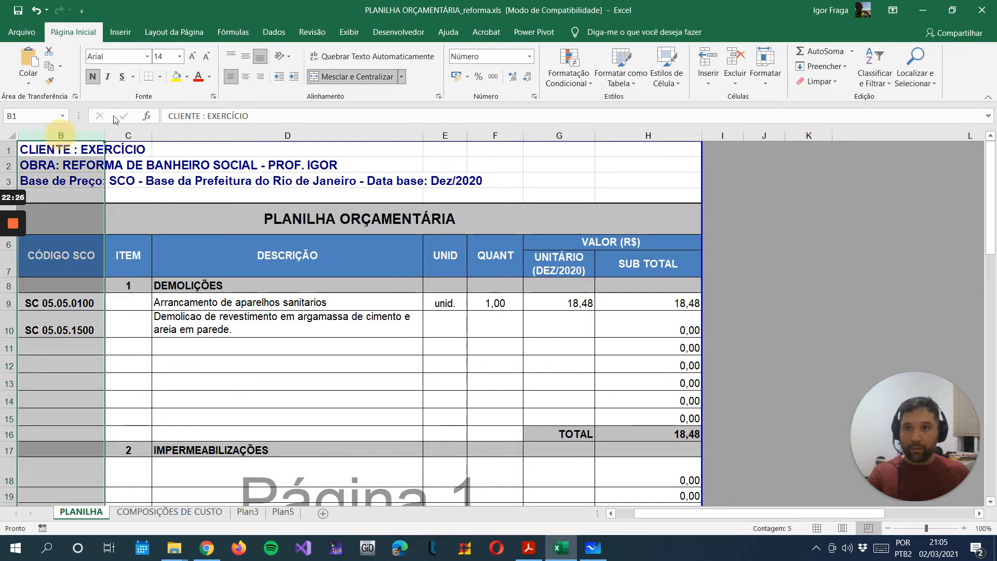
left_click(245, 61)
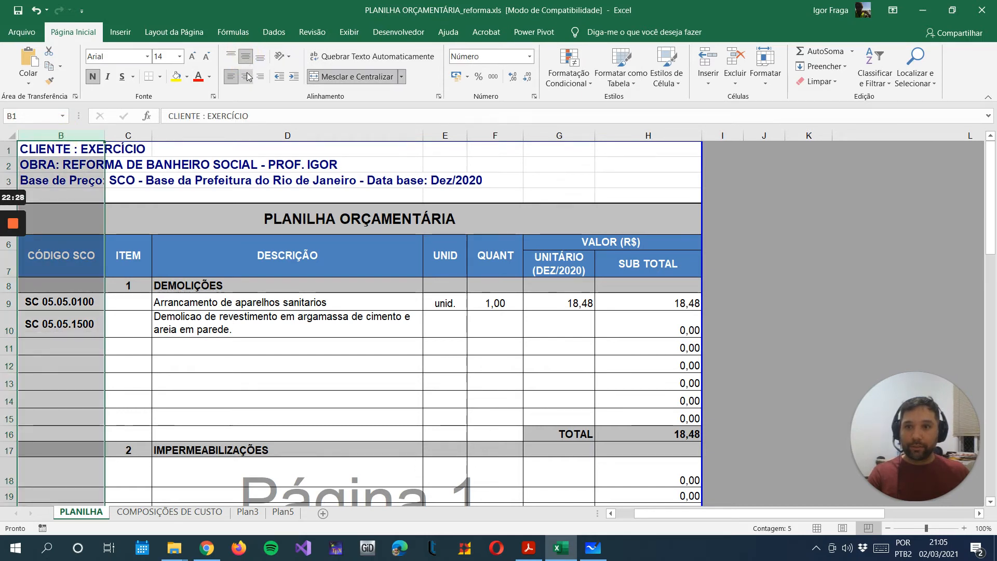
left_click(246, 76)
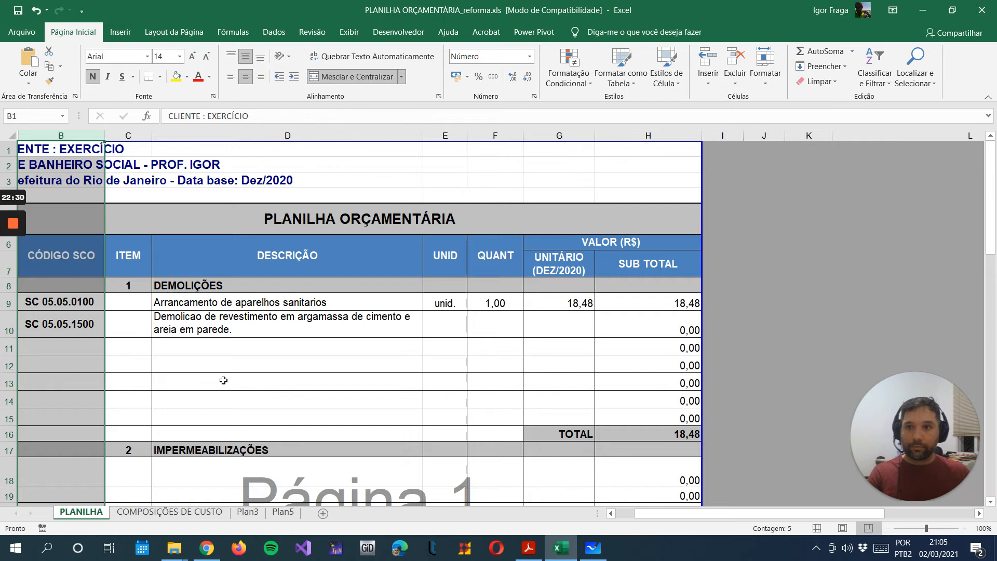
key("ctrl+z")
left_click(278, 395)
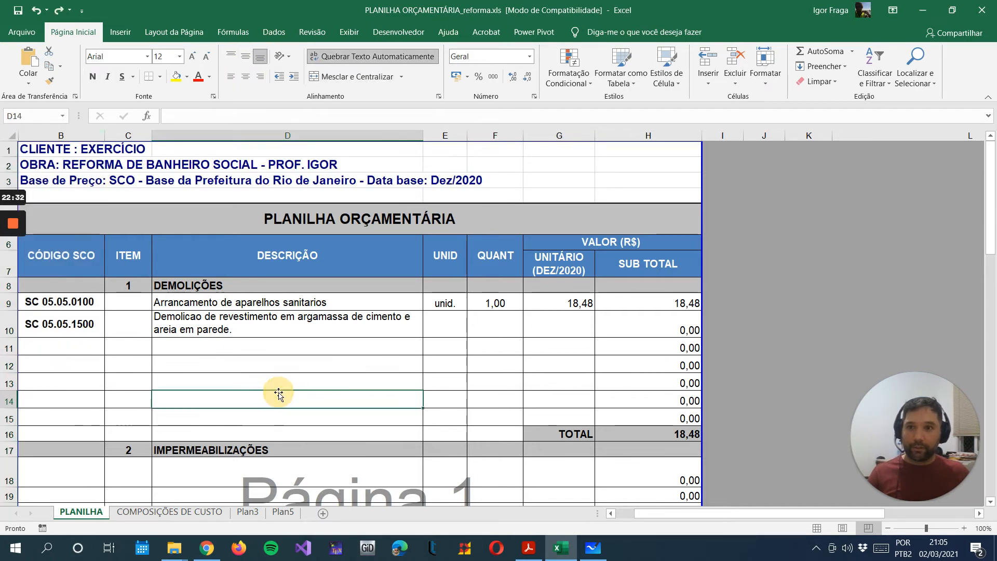
Enter m² as the unit for the mortar wall coating demolition item in row 10
left_click(456, 326)
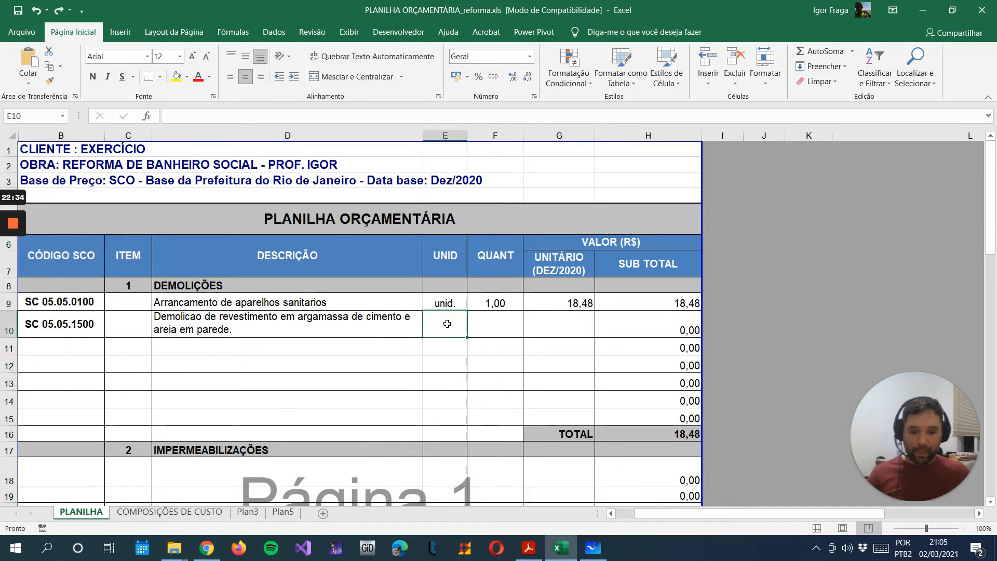
type("m")
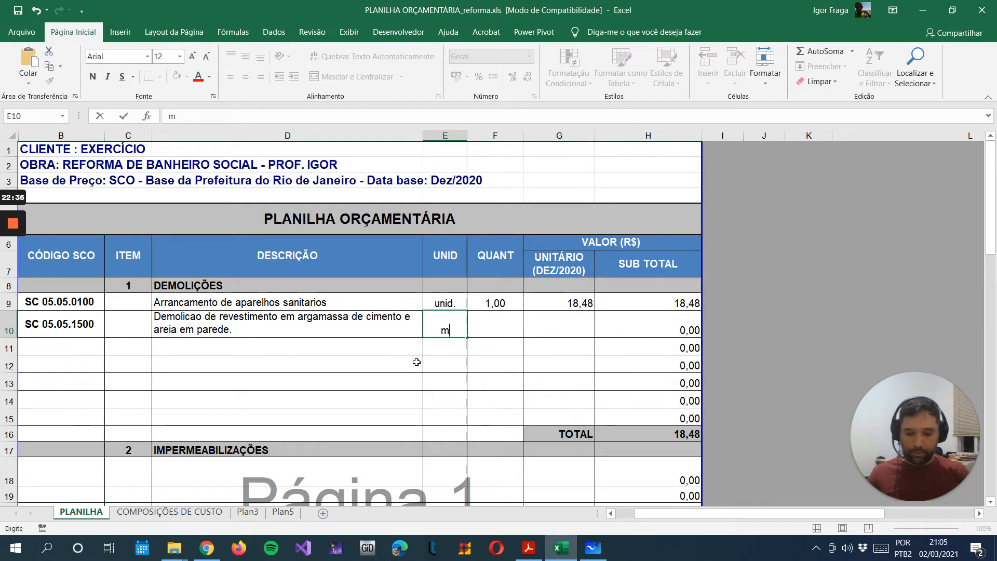
type("²")
key("Return")
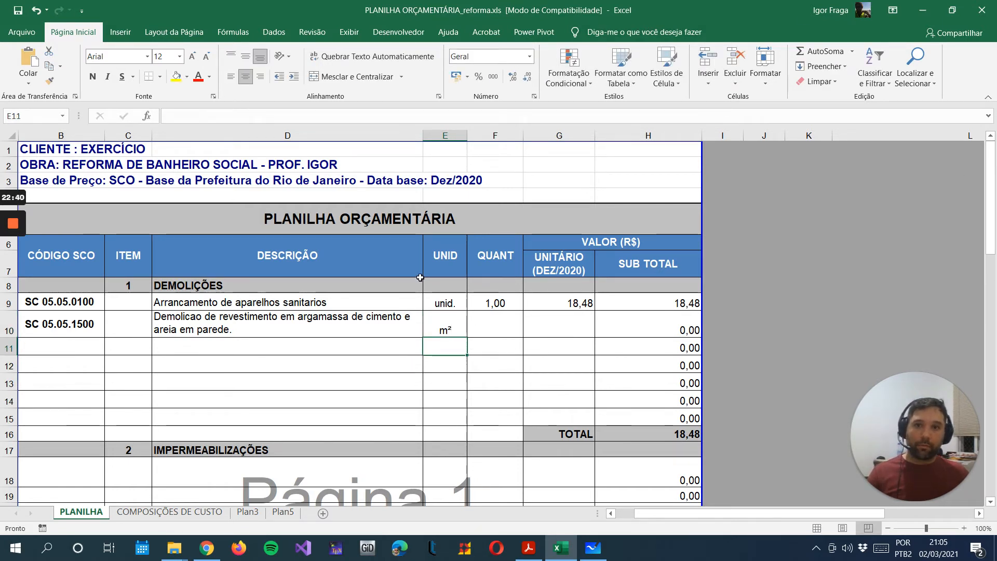
Middle-align the contents of all cells in the sheet vertically
left_click(11, 139)
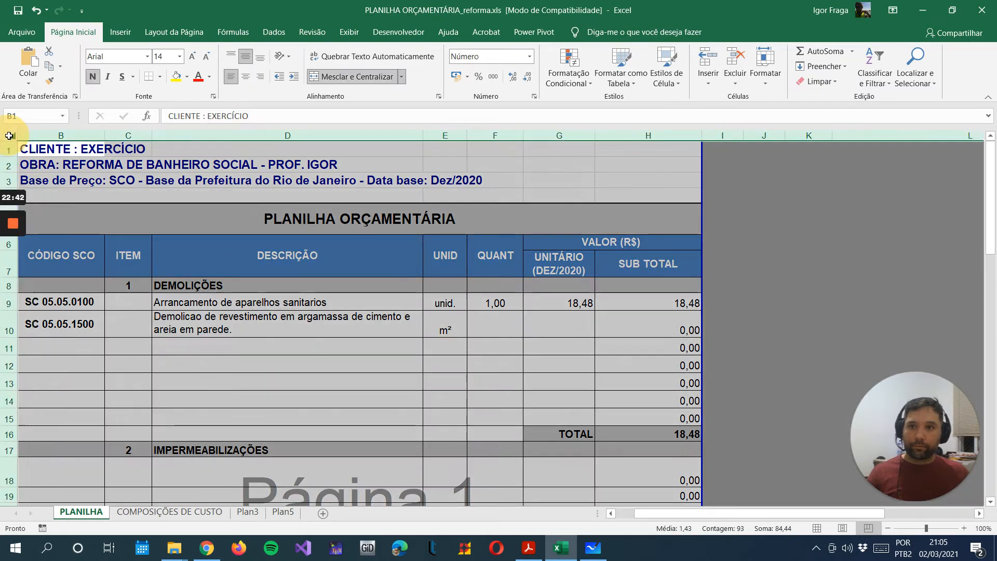
left_click(248, 56)
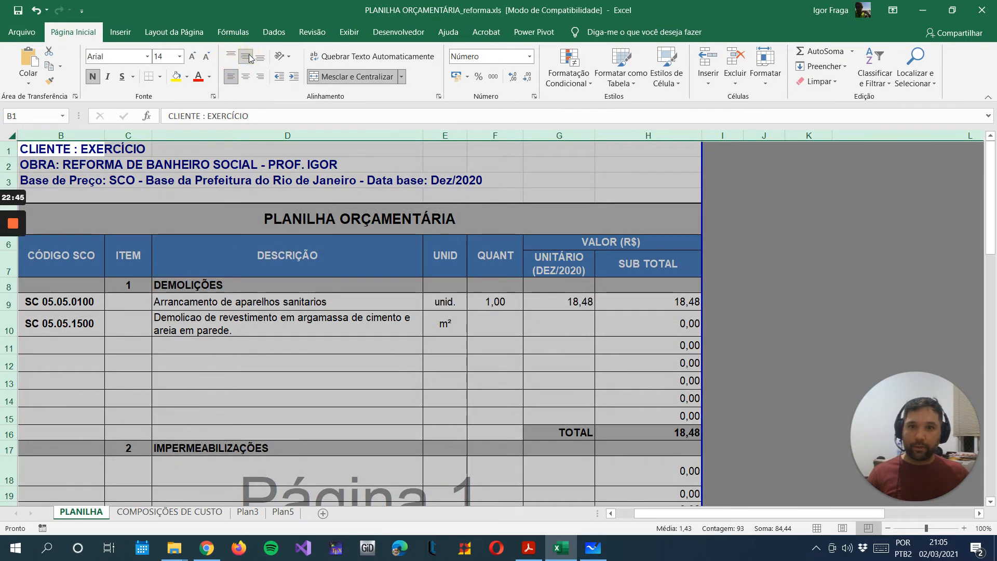
left_click(329, 363)
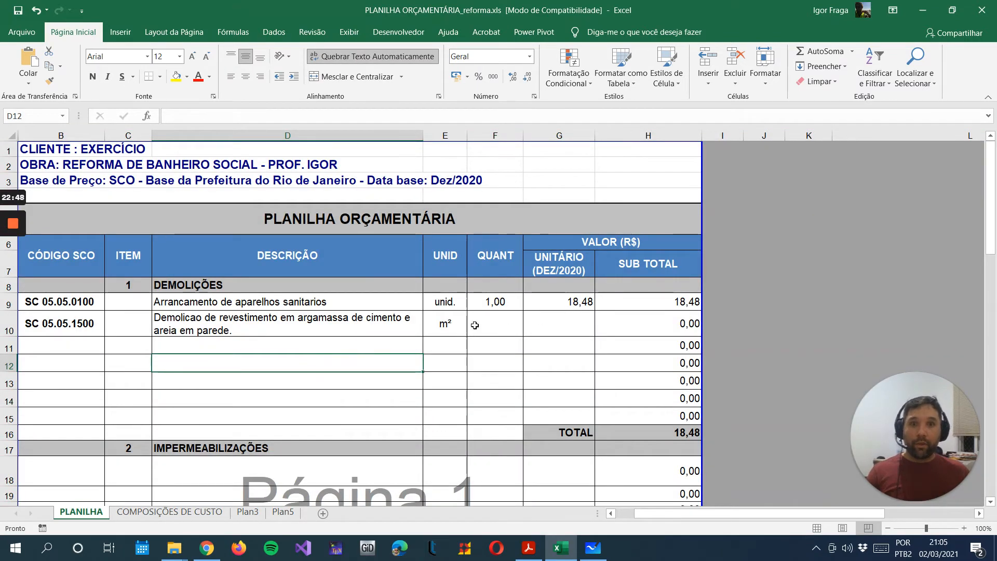
Number the Arrancamento de aparelhos sanitarios item as 1.1 in the ITEM column
left_click(123, 304)
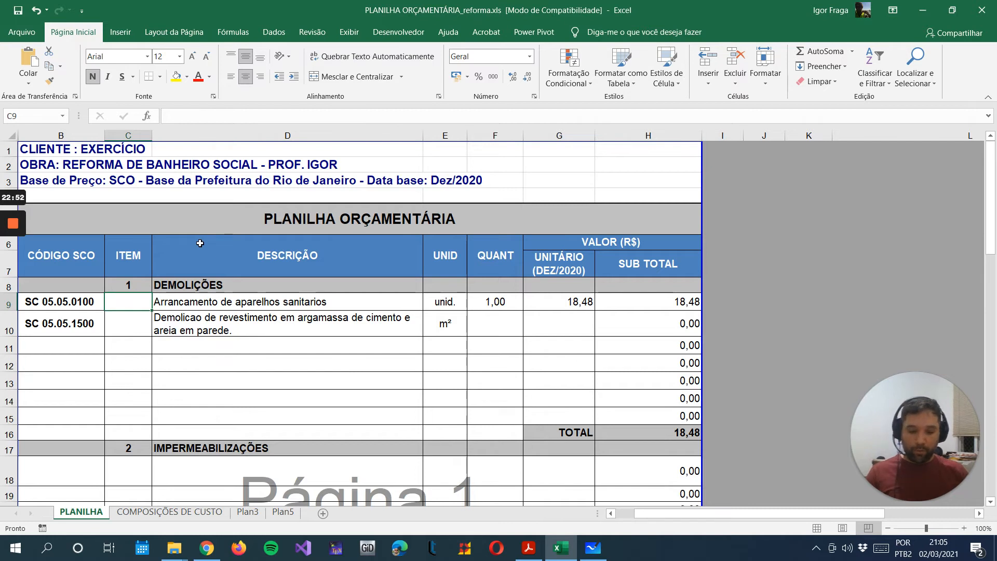
type("1.1")
key("Return")
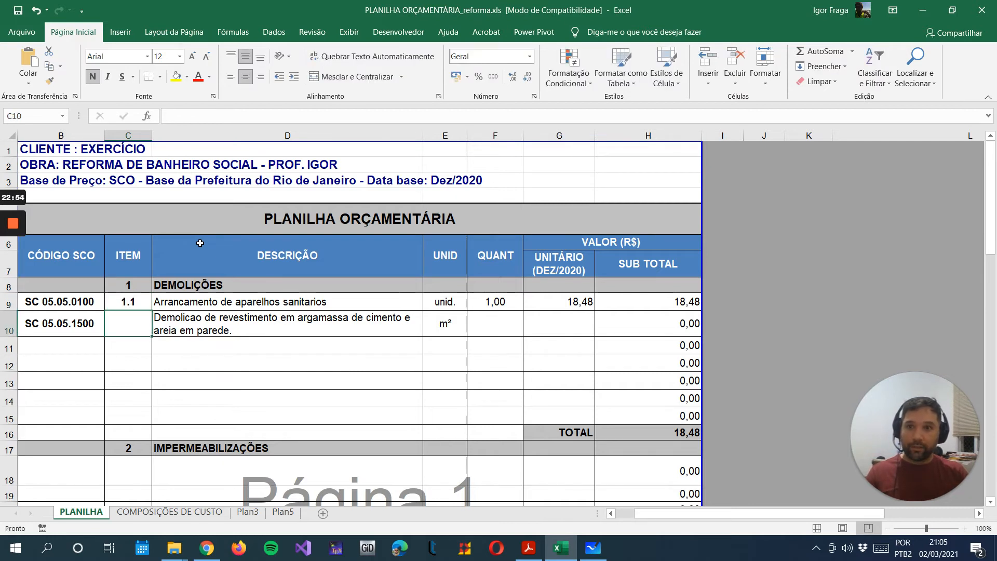
Number the mortar wall coating demolition item as 1.2 in the ITEM column and select its quantity cell
type("1.2")
key("Return")
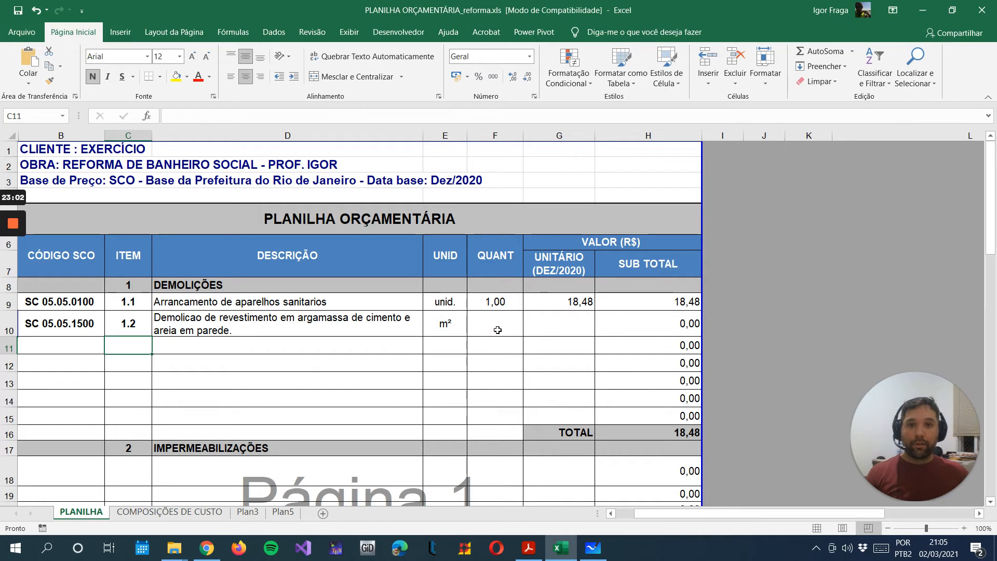
left_click(496, 330)
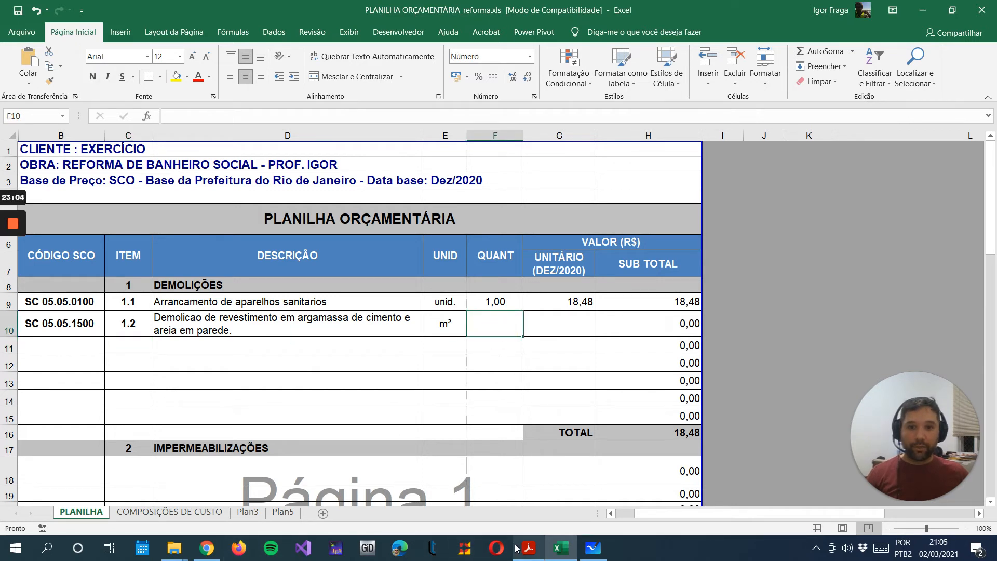
Switch to the bathroom floor plan in Acrobat and examine the walls and dimensions needed for the coating demolition area
left_click(526, 486)
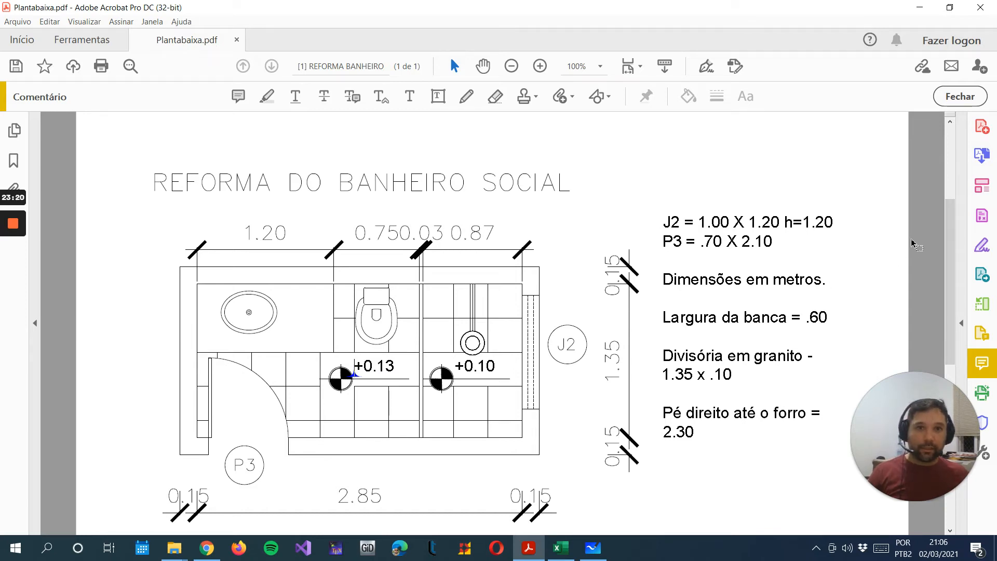
left_click(982, 185)
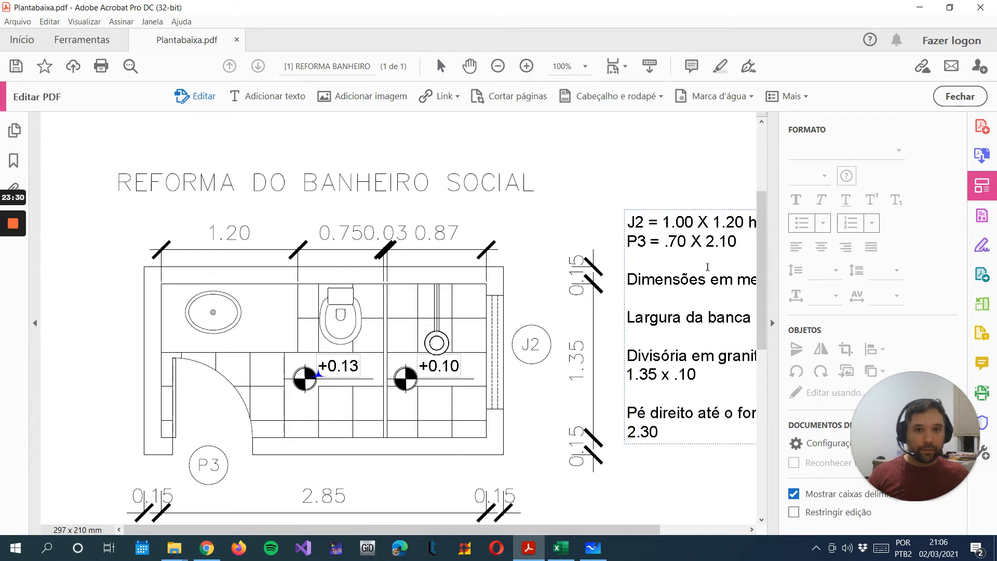
mouse_move(2, 190)
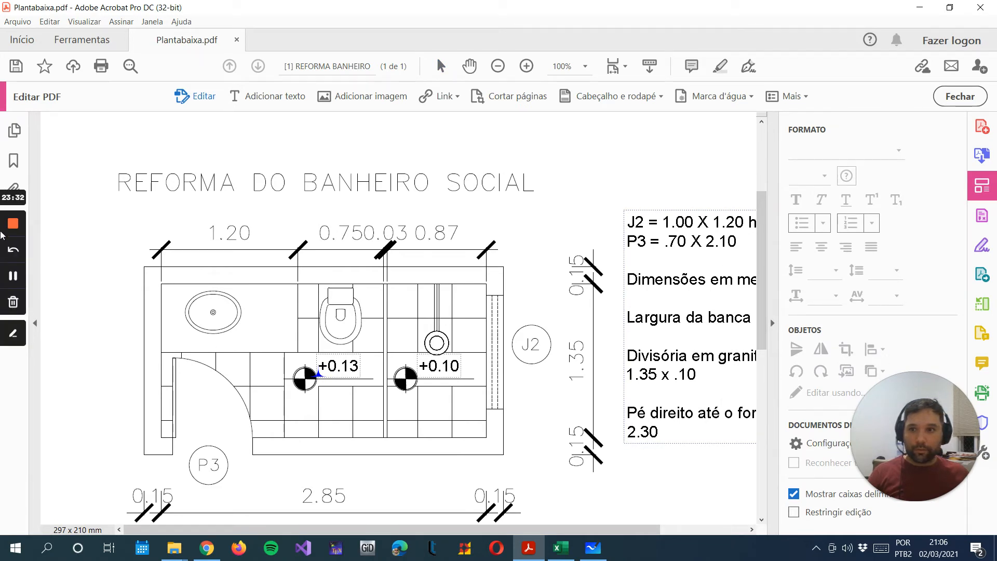
left_click(11, 332)
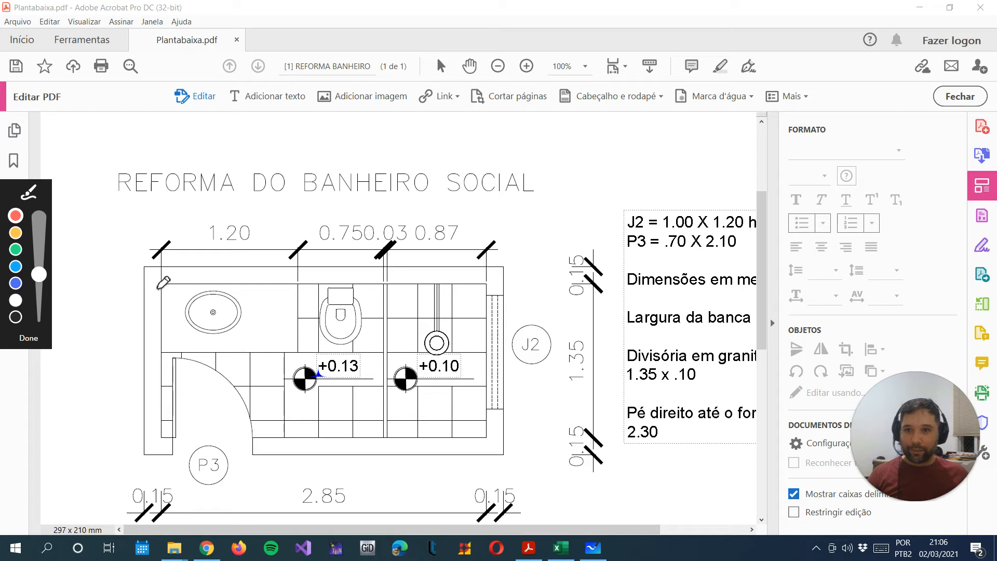
mouse_move(159, 286)
left_mouse_down()
mouse_move(480, 285)
mouse_move(488, 435)
left_mouse_up()
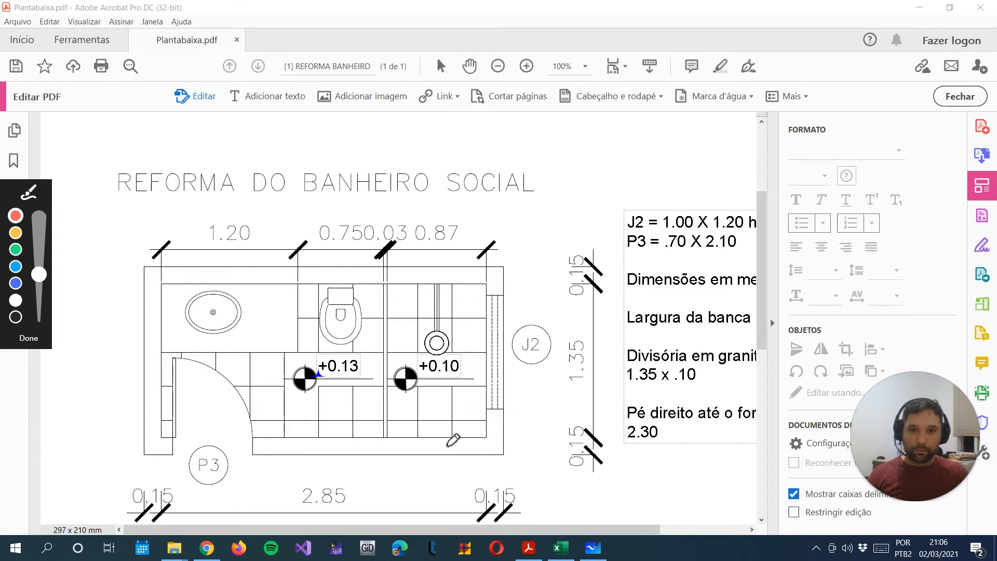
mouse_move(156, 285)
left_mouse_down()
mouse_move(479, 285)
mouse_move(487, 432)
mouse_move(437, 441)
mouse_move(177, 428)
mouse_move(158, 292)
left_mouse_up()
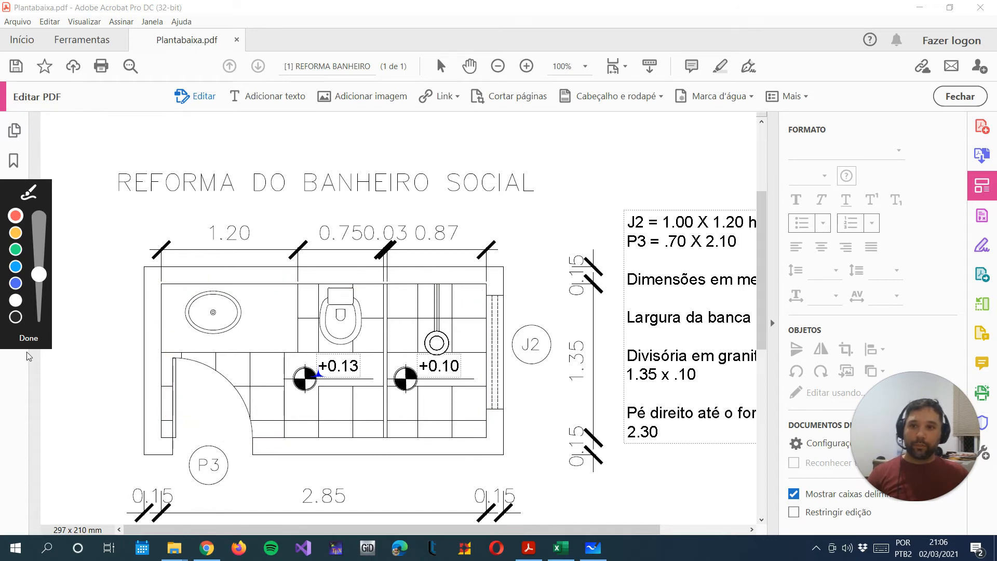
left_click(28, 337)
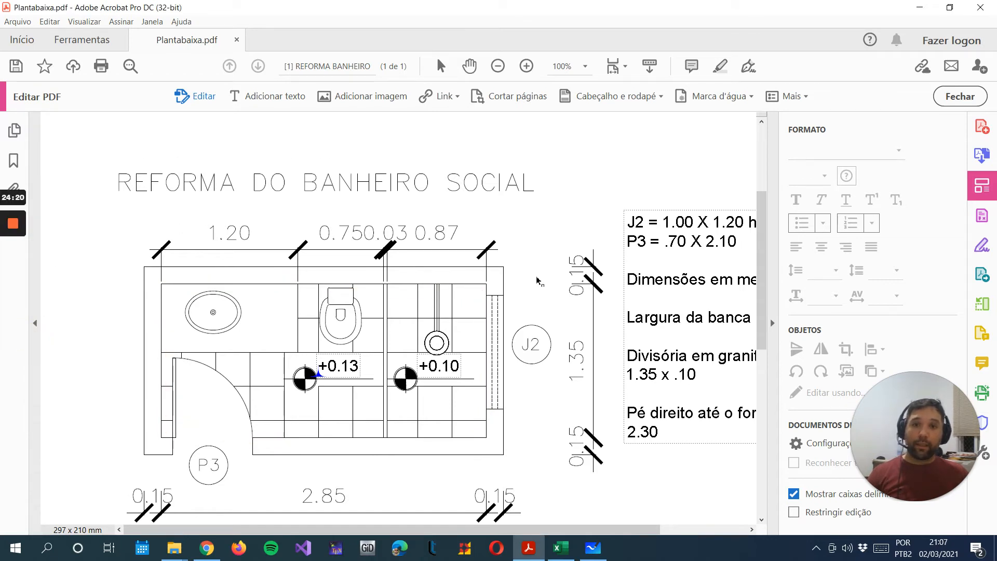
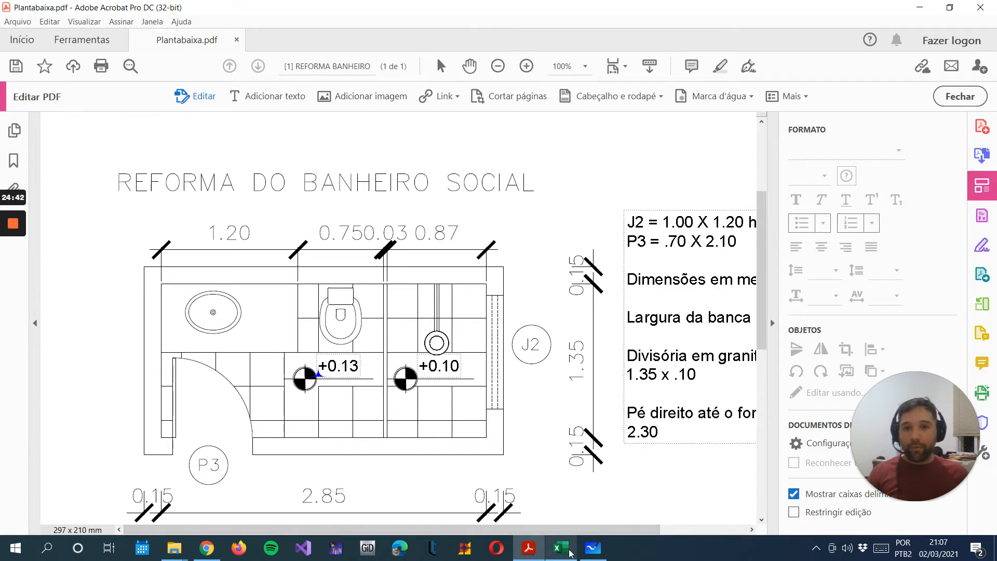
Arrange the budget spreadsheet and Plantabaixa.pdf side by side, with the floor plan and the QUANT column in view
mouse_move(562, 559)
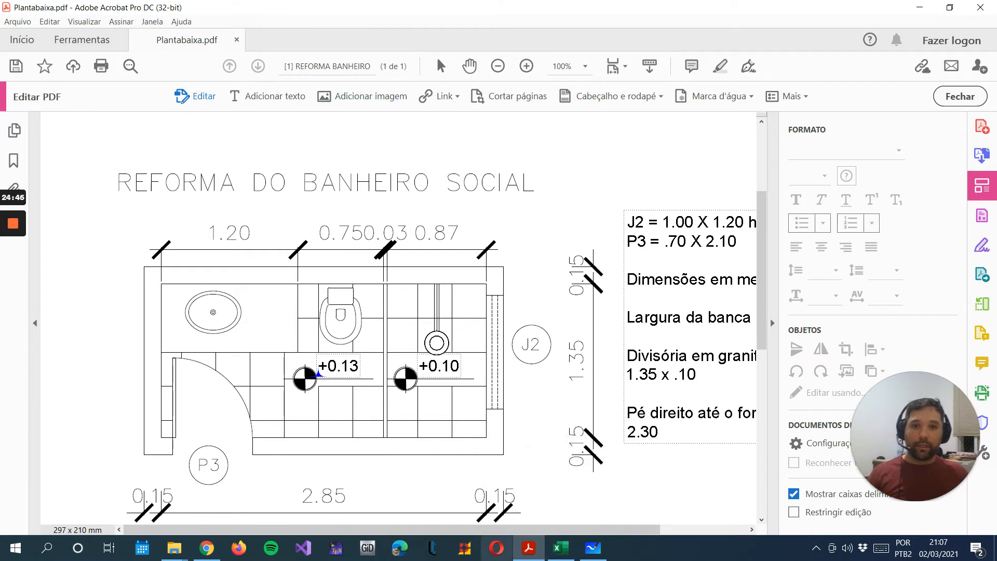
left_click(559, 550)
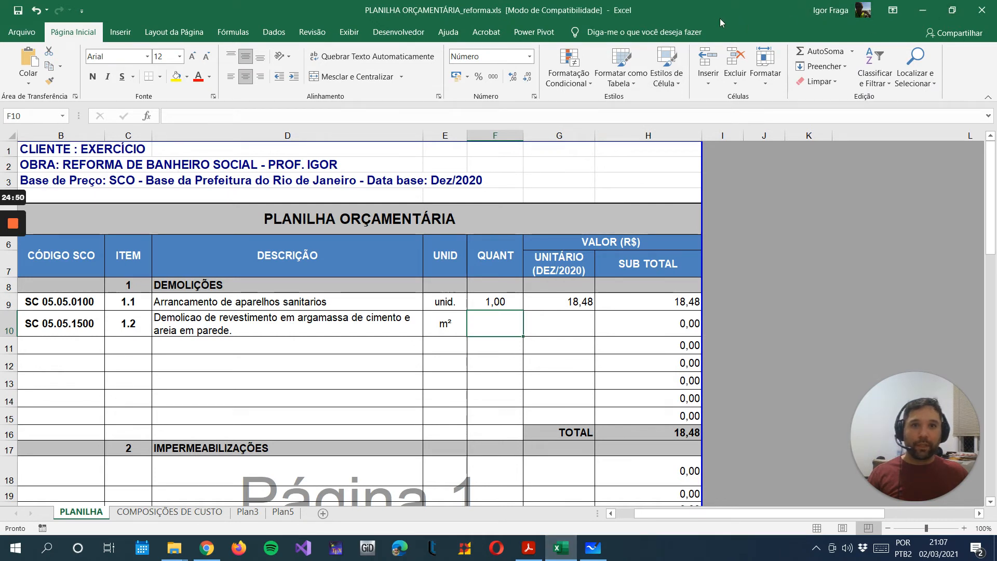
key("super+Right")
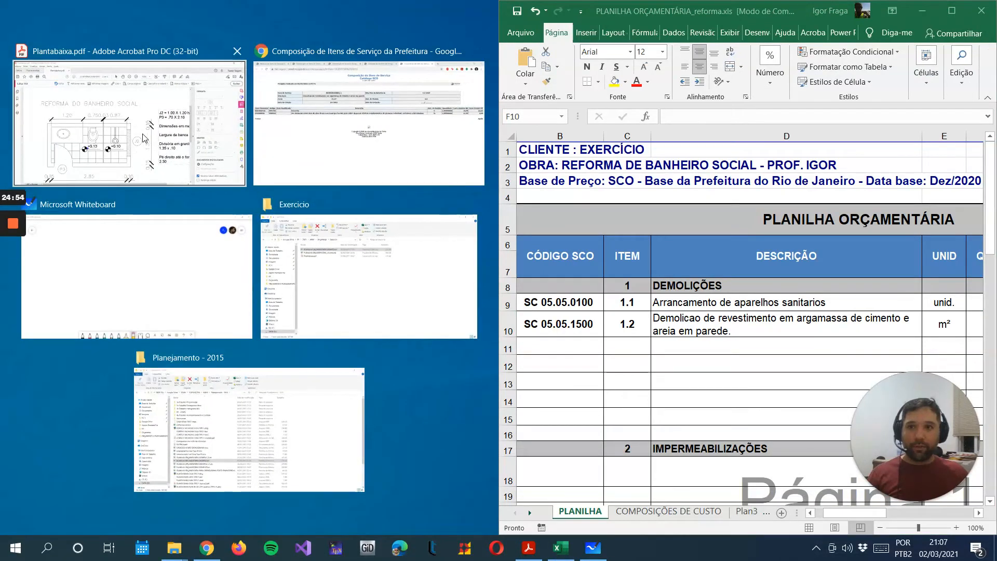
key("Return")
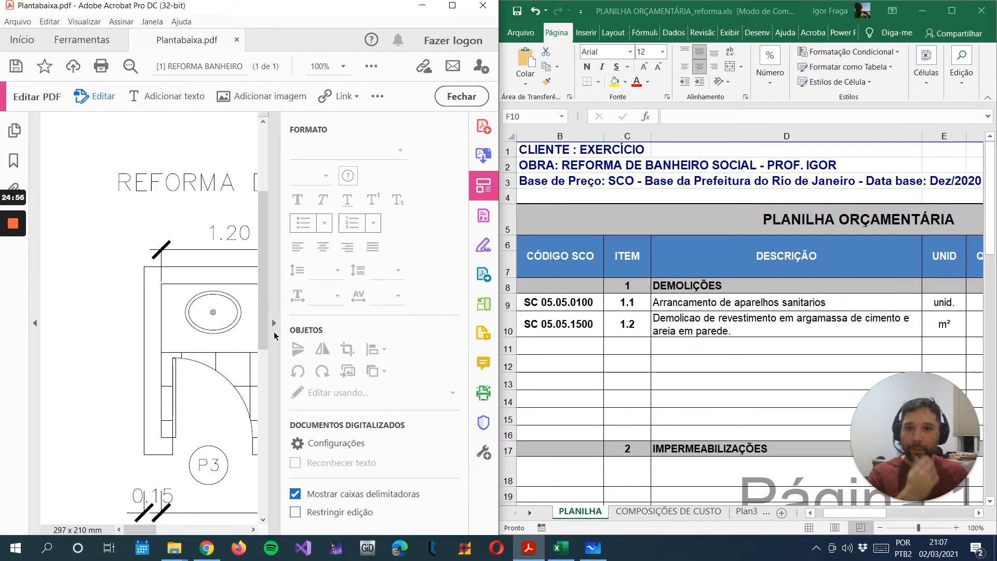
left_click(274, 323)
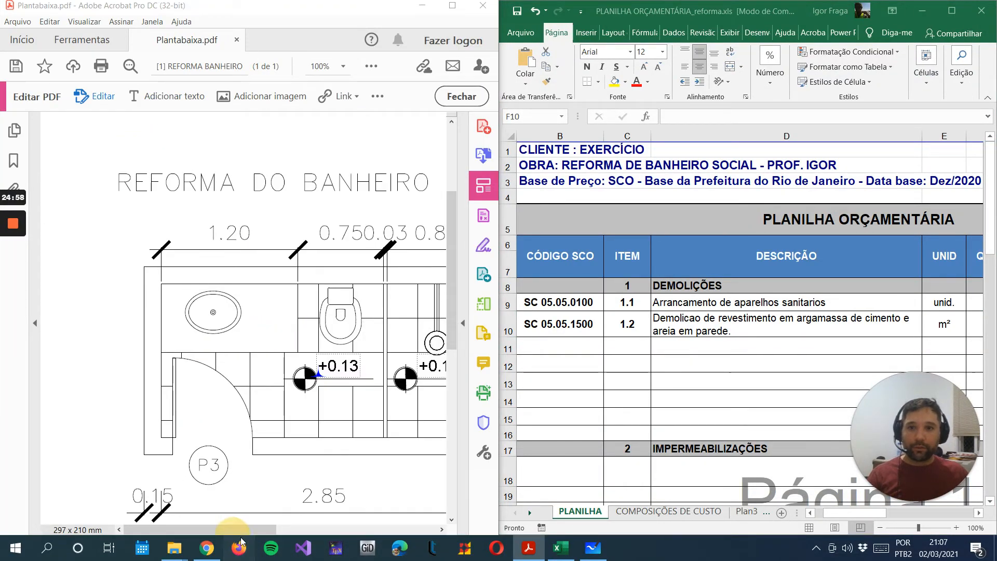
left_click_drag(251, 529, 281, 531)
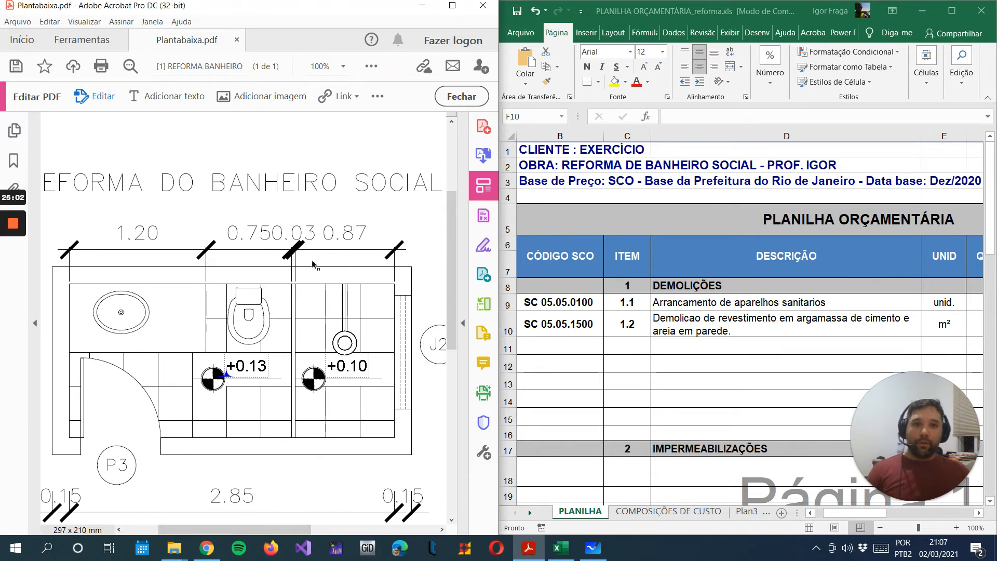
left_click(839, 513)
left_click_drag(833, 513, 864, 510)
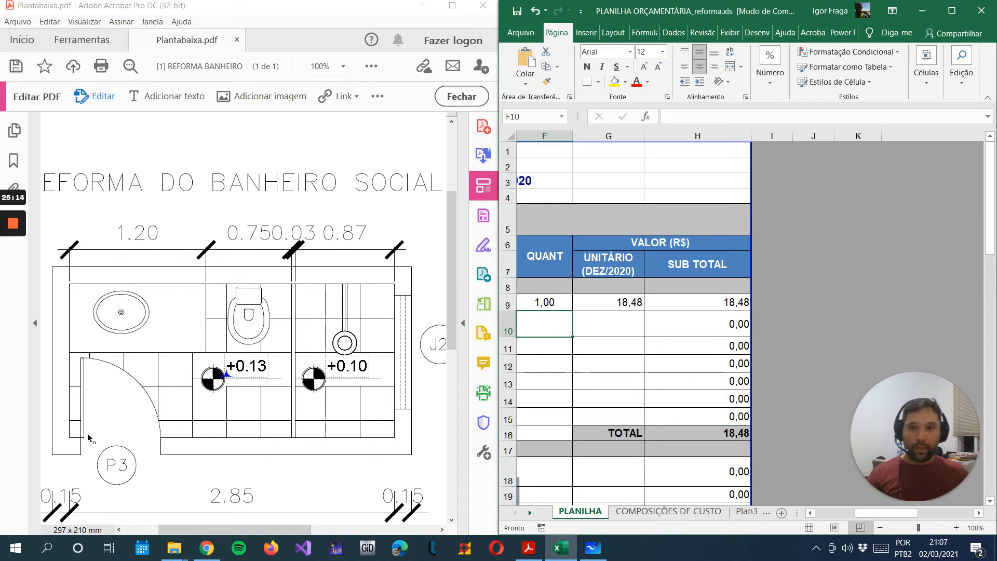
Enter the wall perimeter formula =2,85+1,35+2,85+1,35 as the quantity of item 1.2, using the plan's dimensions
mouse_move(241, 526)
left_mouse_down()
mouse_move(358, 505)
mouse_move(232, 500)
mouse_move(213, 490)
left_mouse_up()
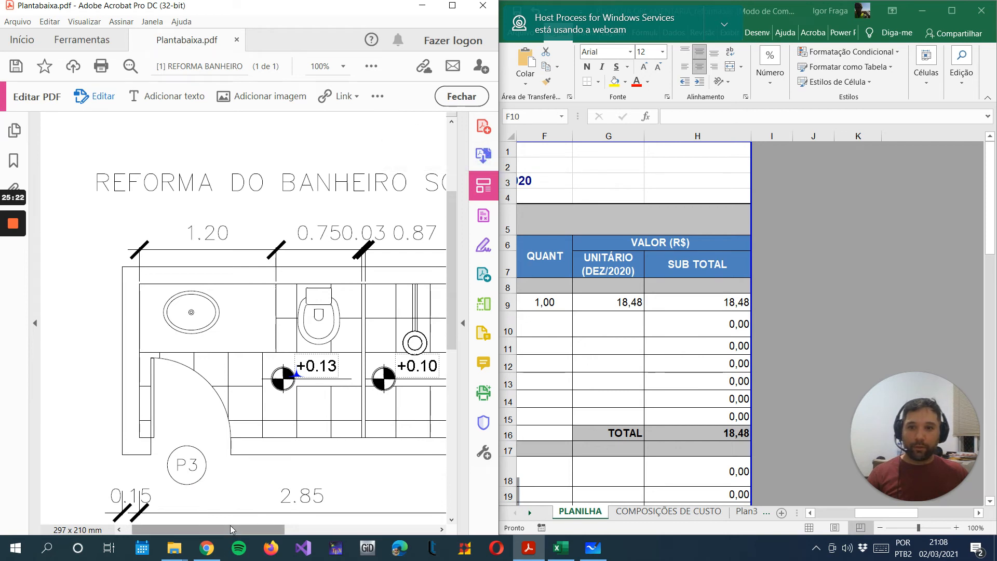
left_click_drag(217, 532, 323, 525)
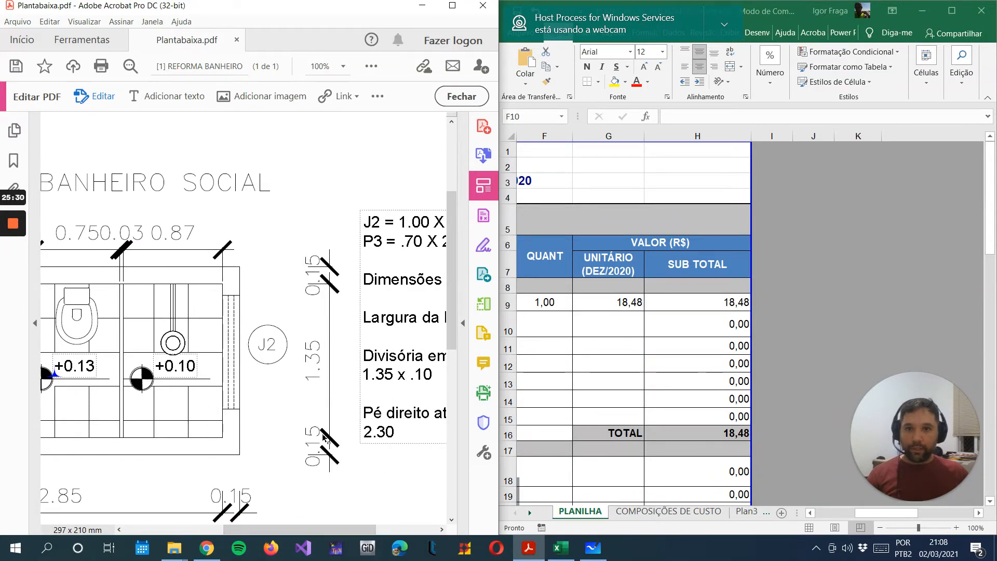
left_click(559, 331)
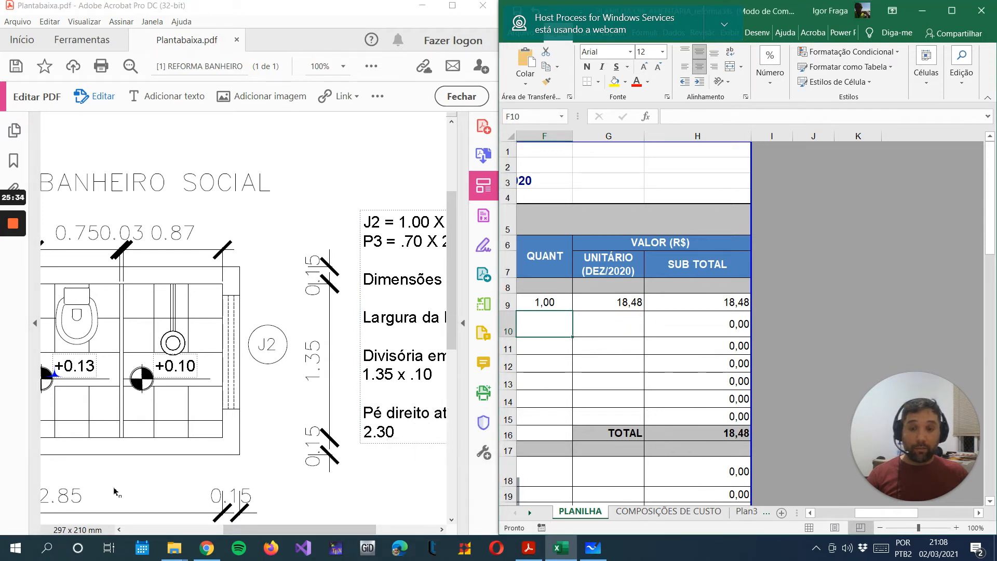
left_click_drag(262, 529, 214, 529)
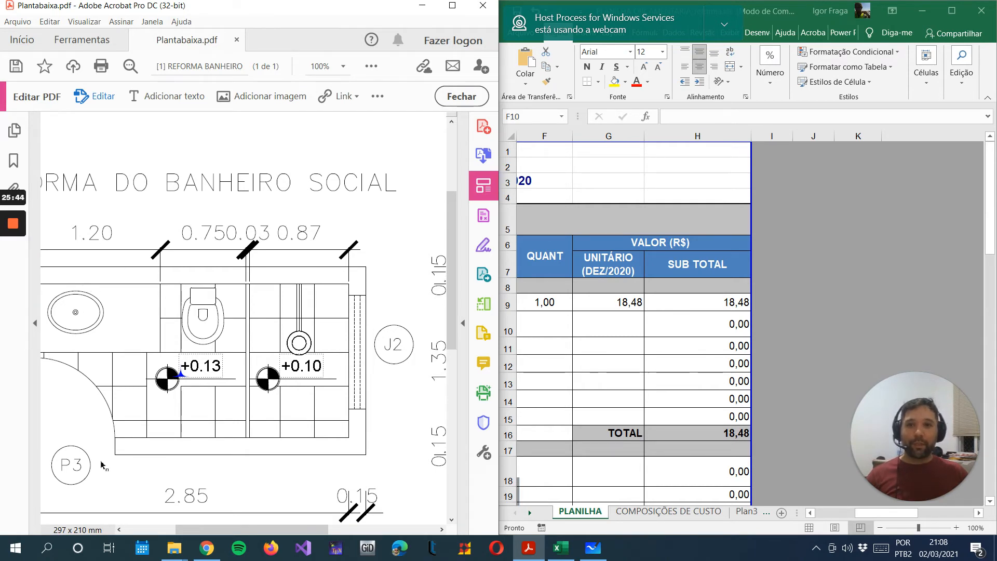
left_click(549, 327)
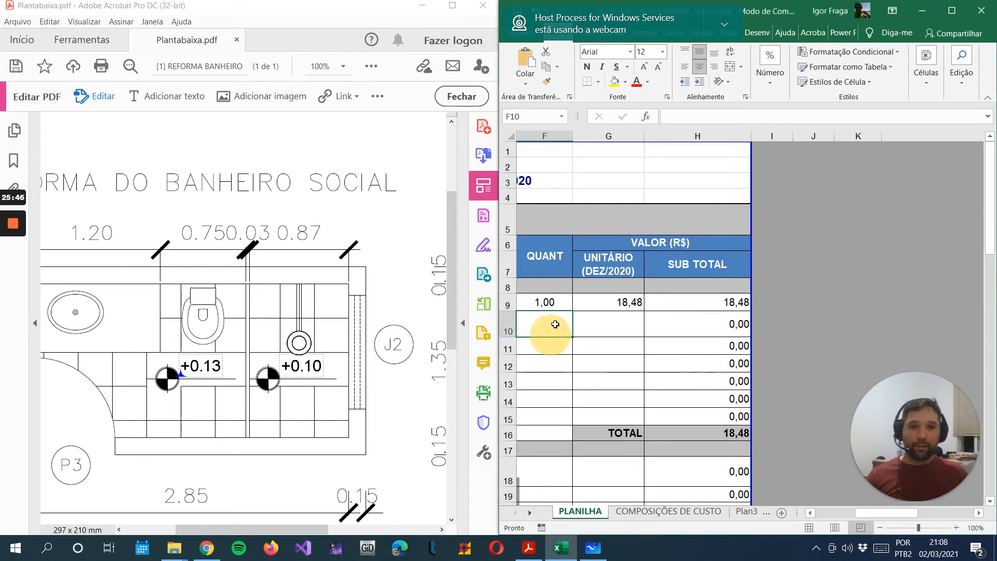
type("=")
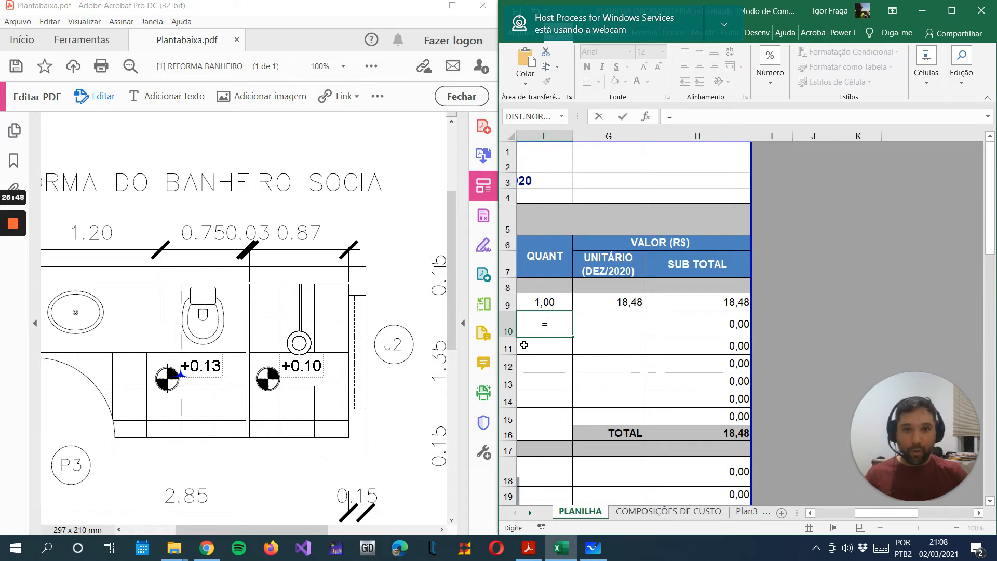
type("2,")
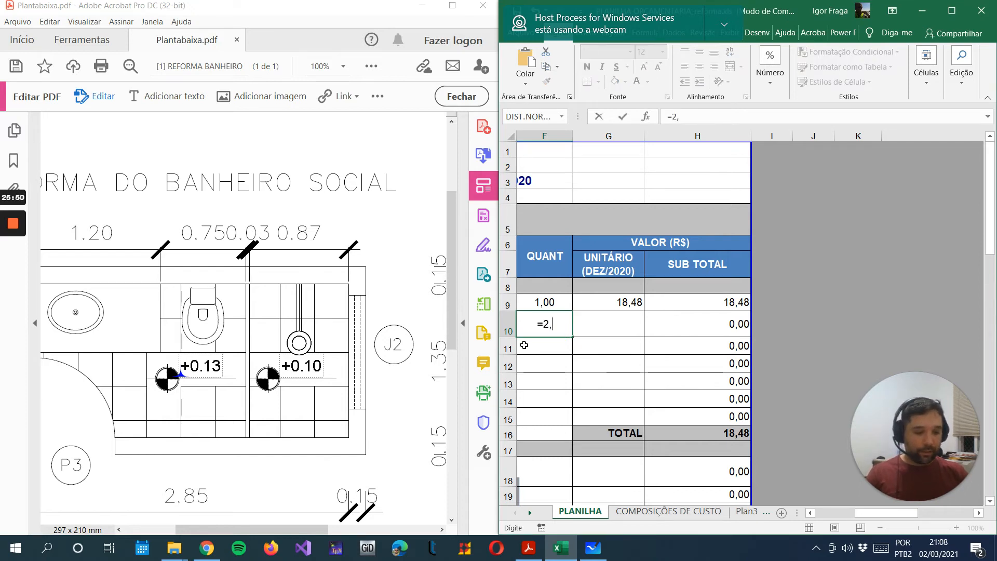
type("85+")
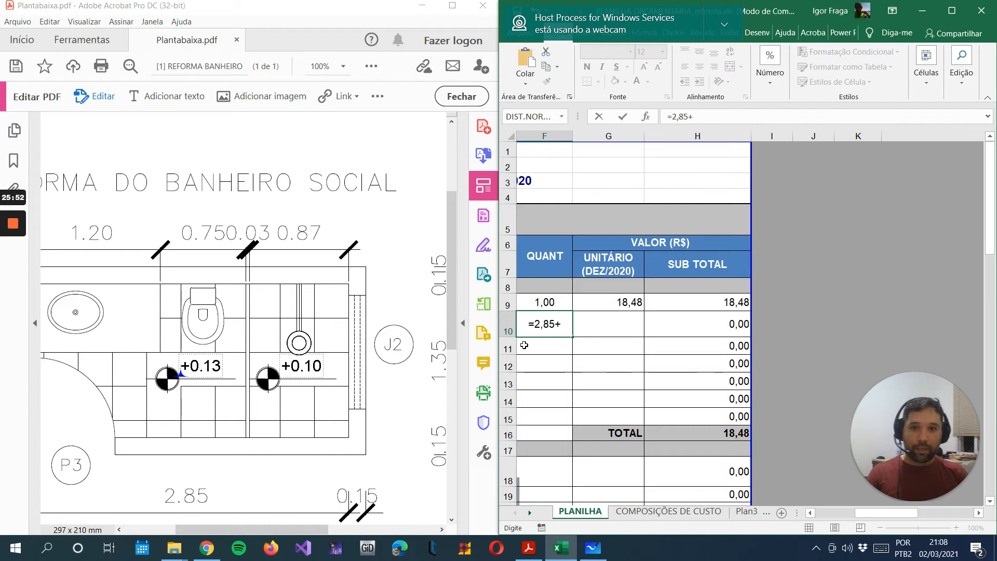
type("136")
key("BackSpace")
key("BackSpace")
type("3")
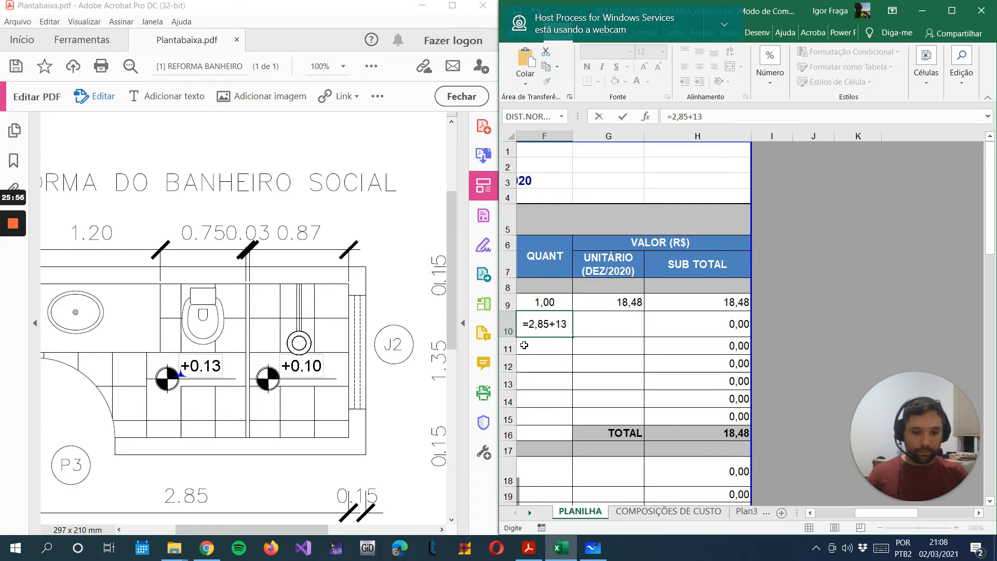
key("BackSpace")
type(",35+2,85+1,35")
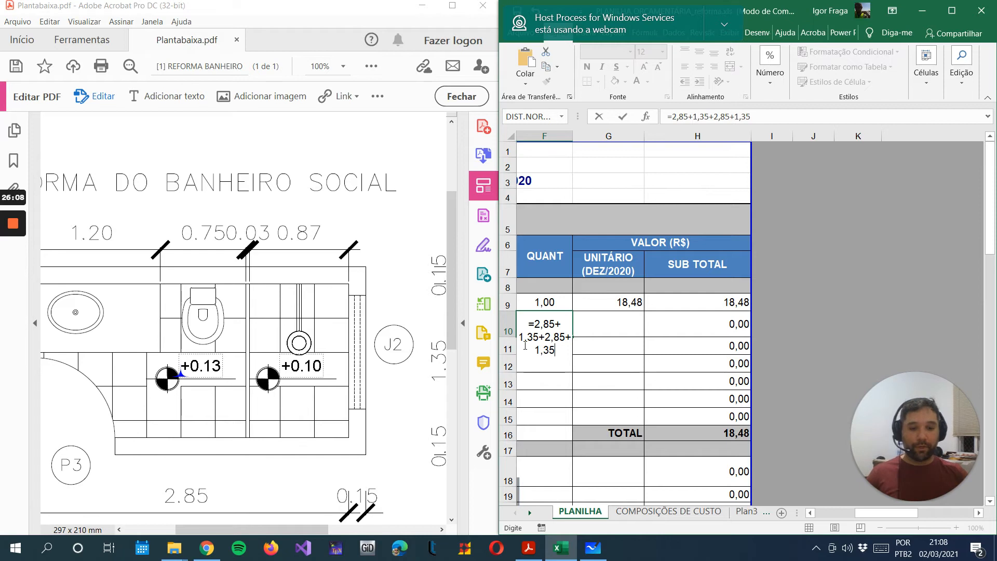
key("Return")
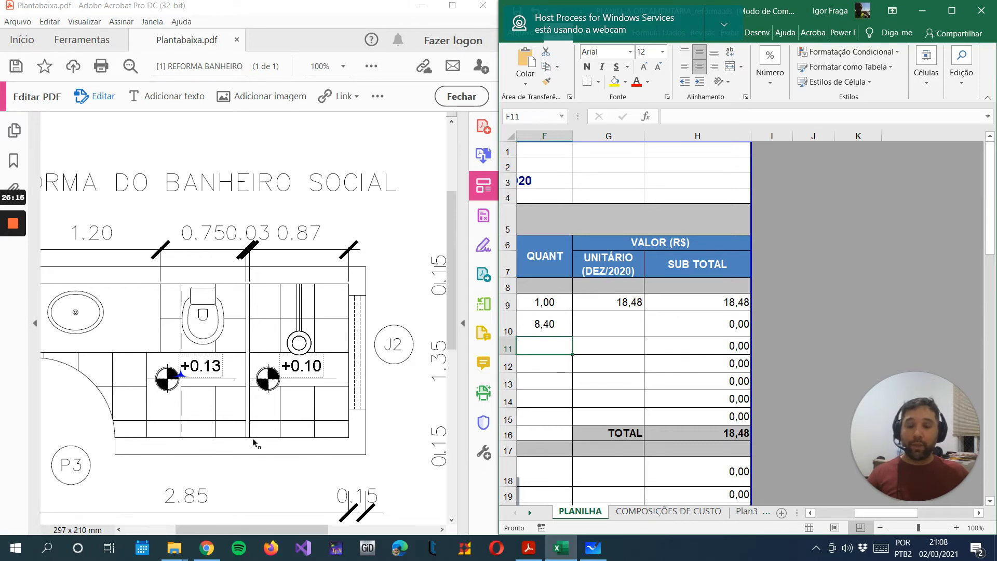
Multiply the bracketed wall perimeter in item 1.2's quantity by the 2,30 ceiling height, giving =(2,85+1,35+2,85+1,35)*2,30
left_click_drag(251, 534, 347, 522)
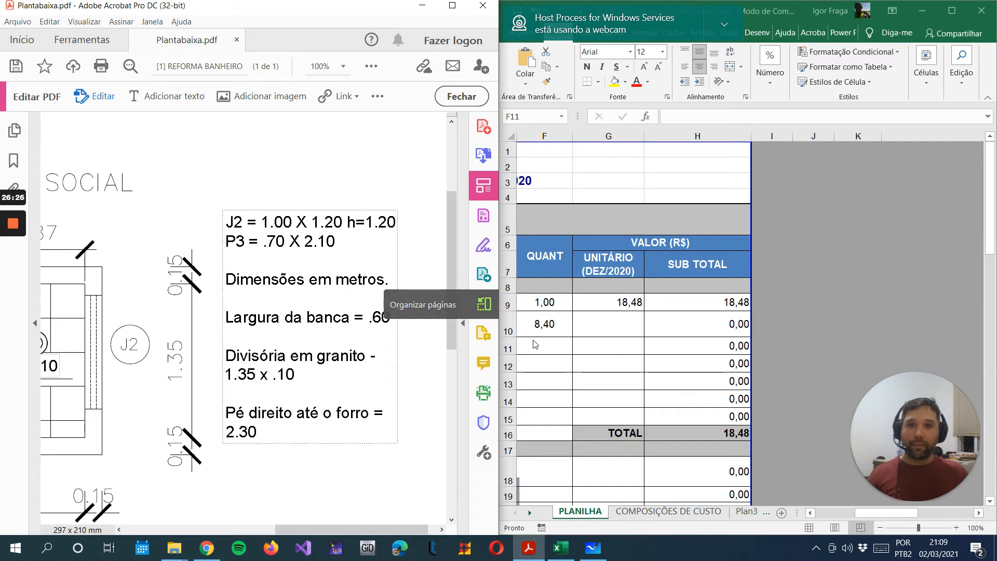
left_click(544, 324)
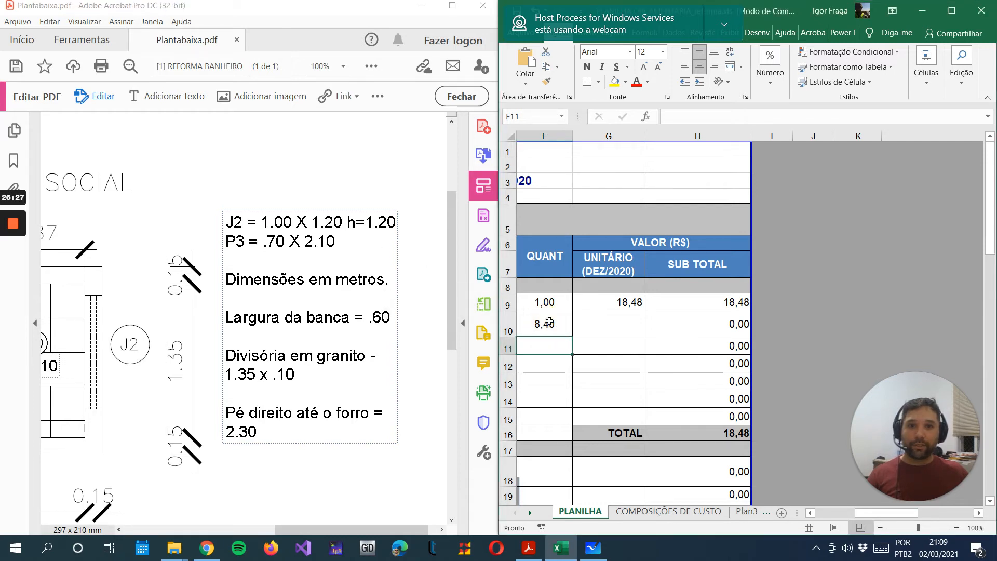
left_click(772, 117)
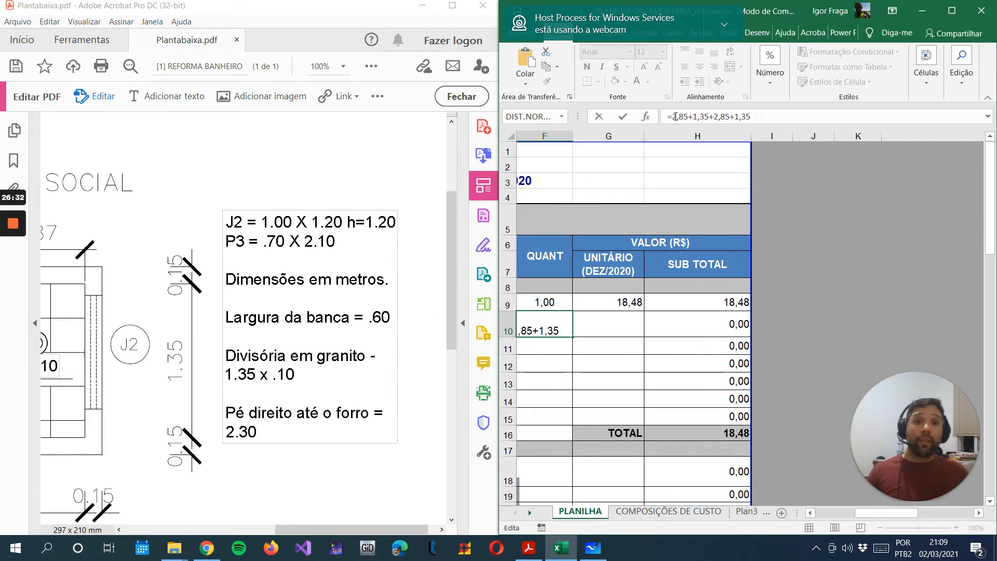
left_click(676, 116)
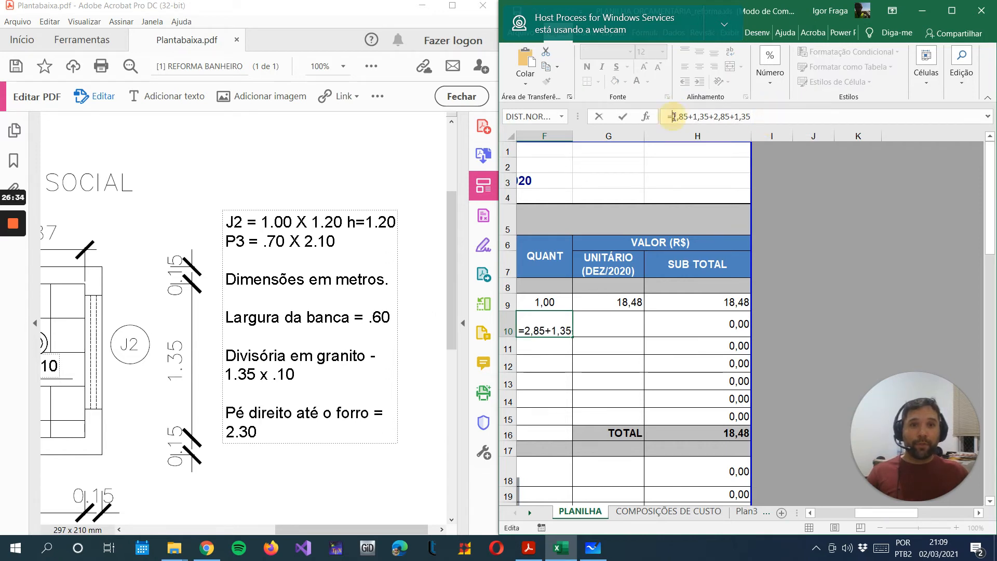
type("(")
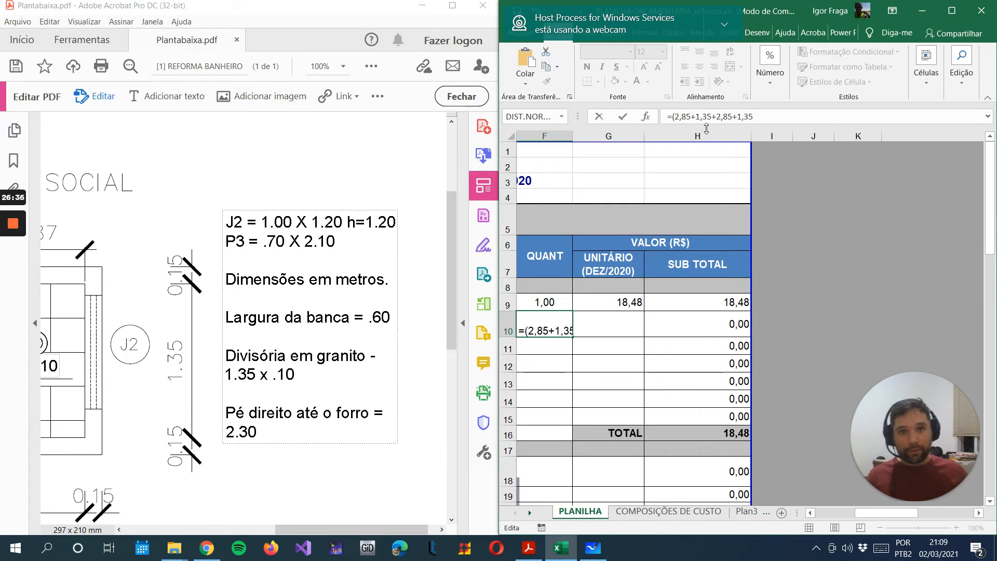
left_click(774, 110)
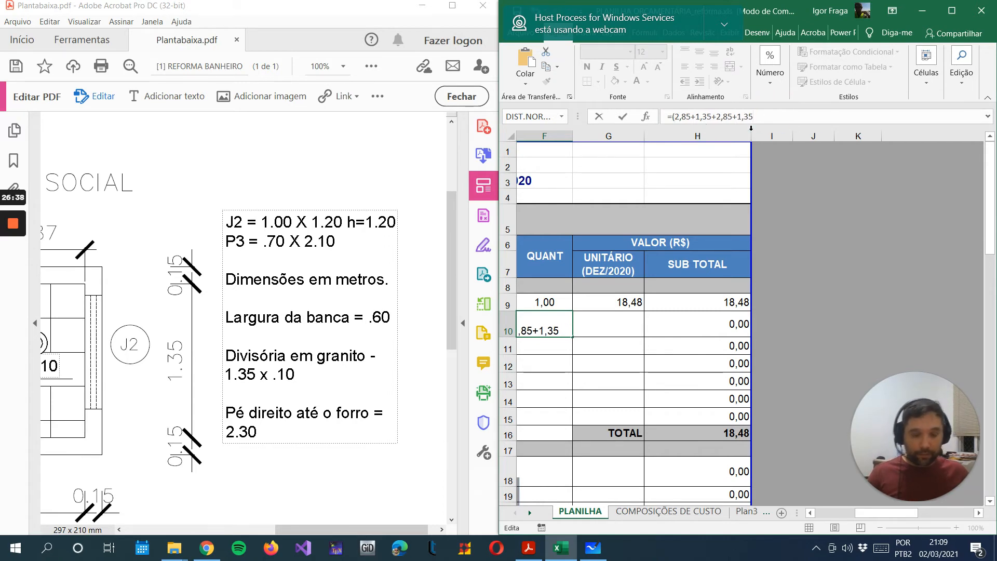
type(")*2,30")
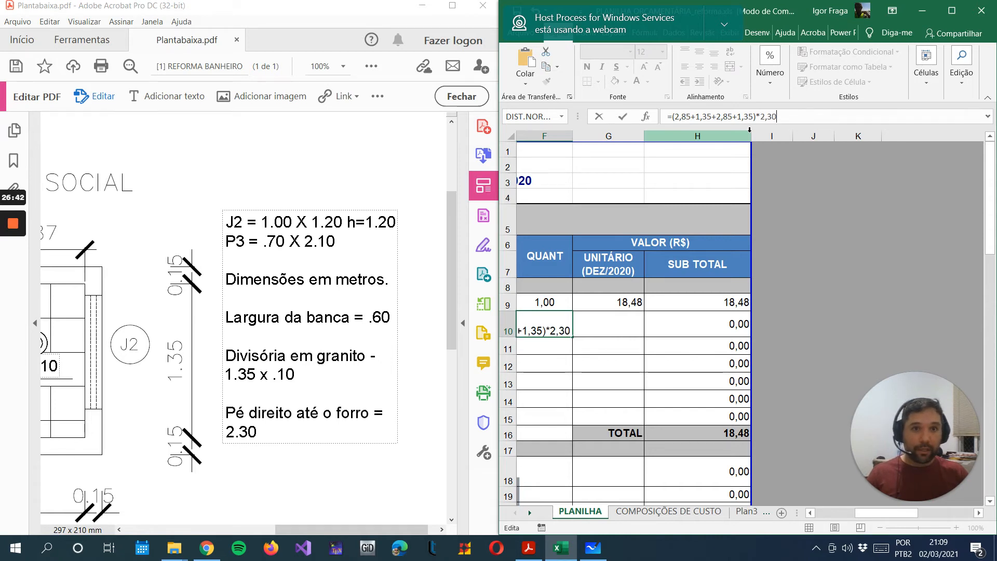
key("Return")
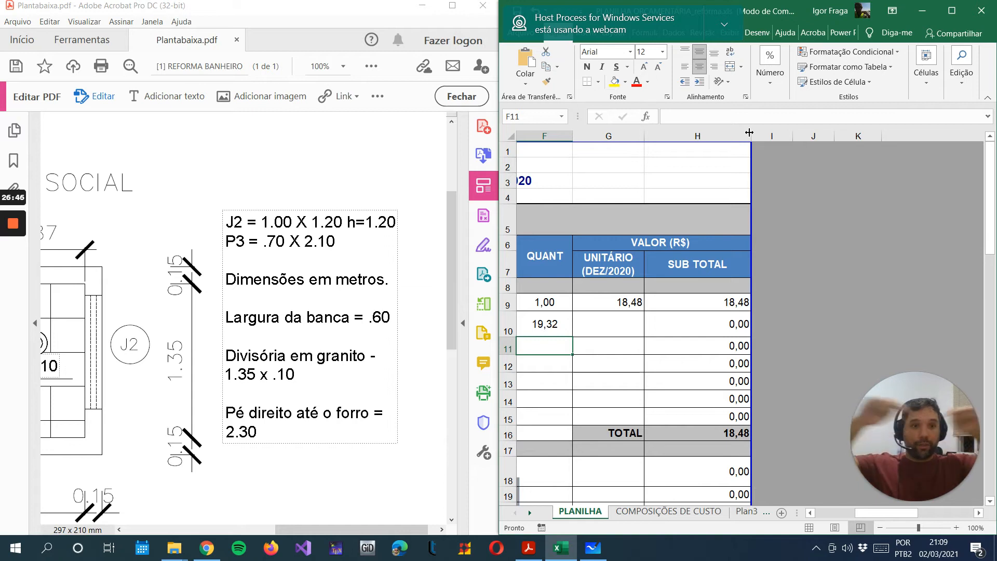
Subtract window J2 and door P3 from item 1.2's quantity by appending -1*1,2-0,70*2,10 to its formula
left_click(559, 313)
left_click(807, 118)
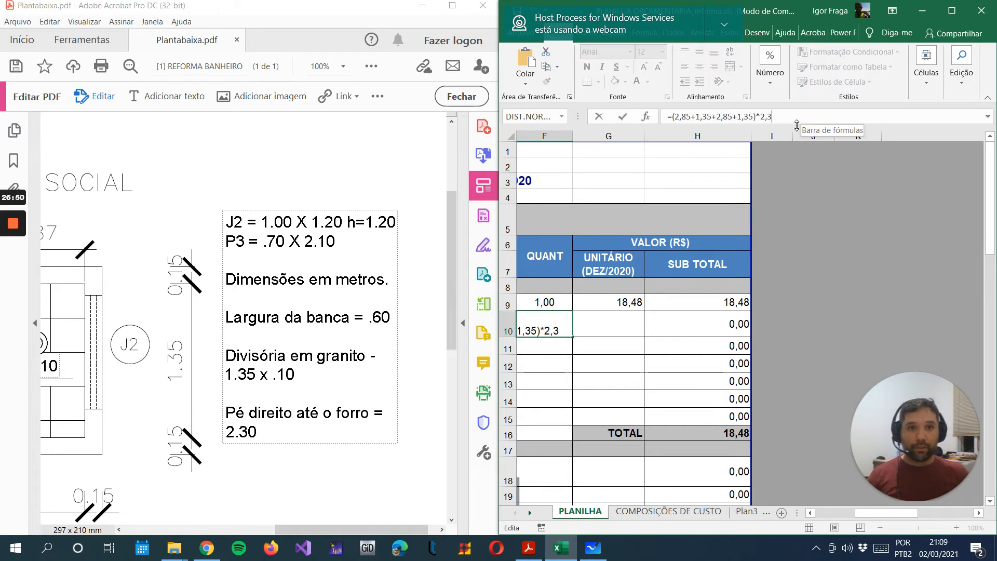
type("-1*")
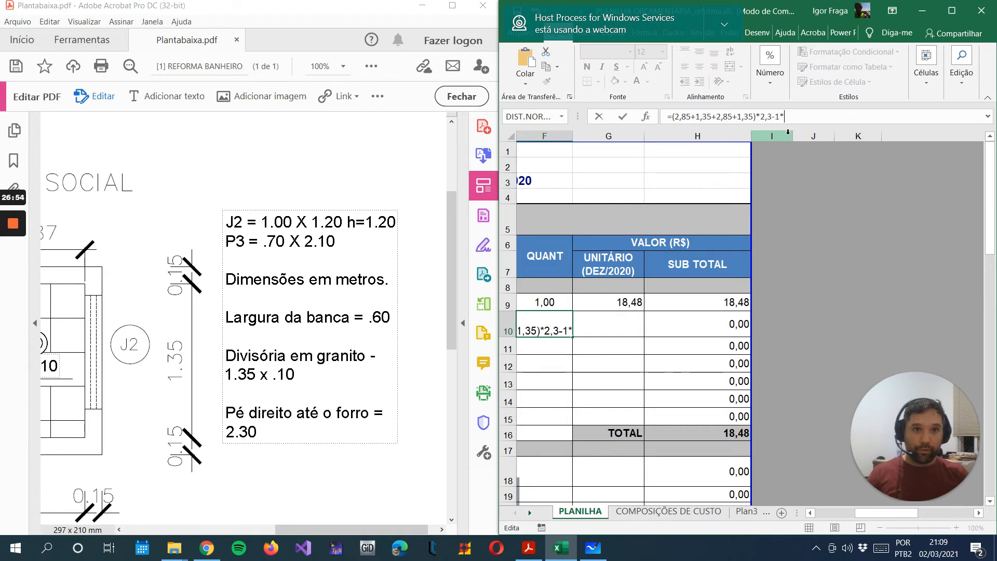
type("1,2")
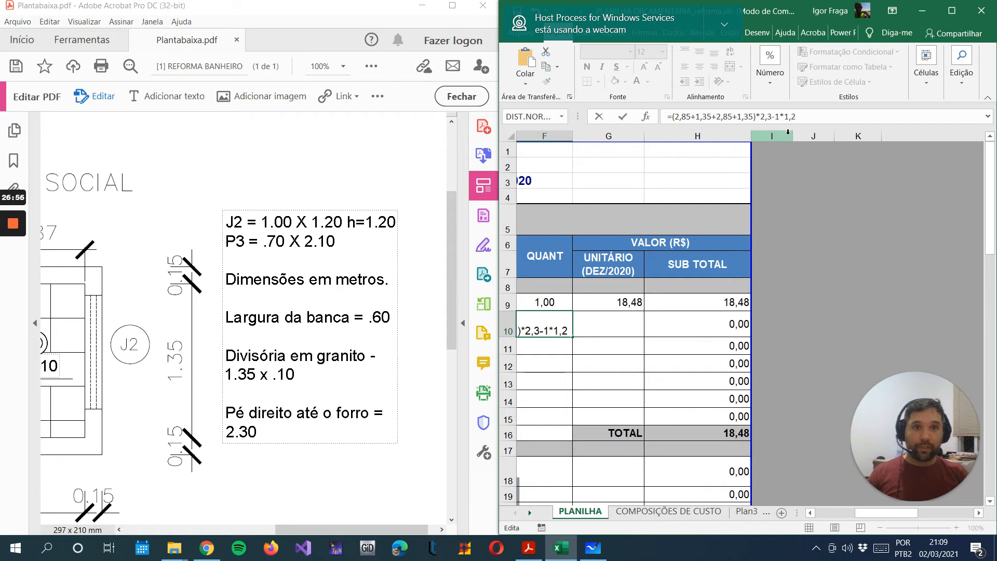
type("-0,70*2,10")
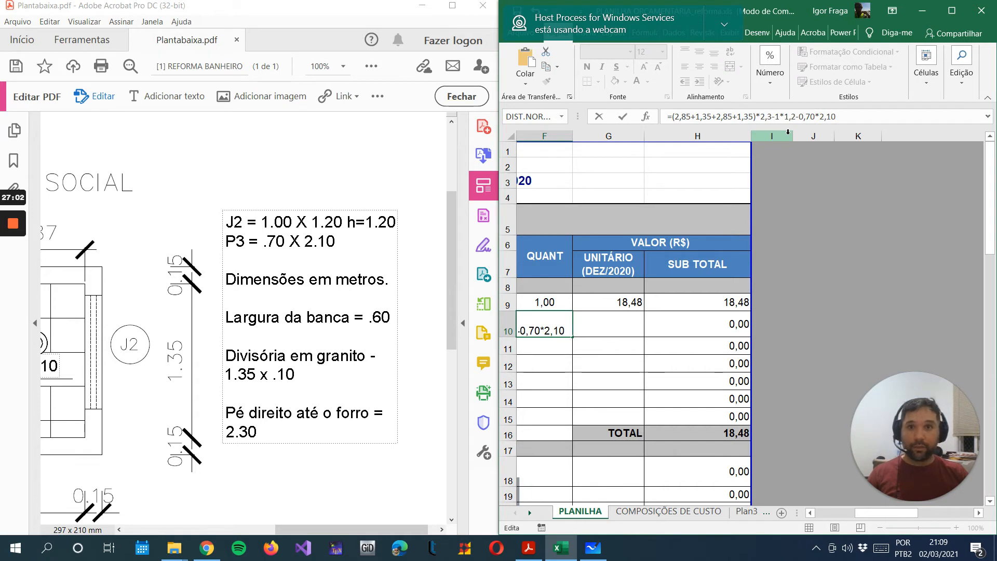
key("Return")
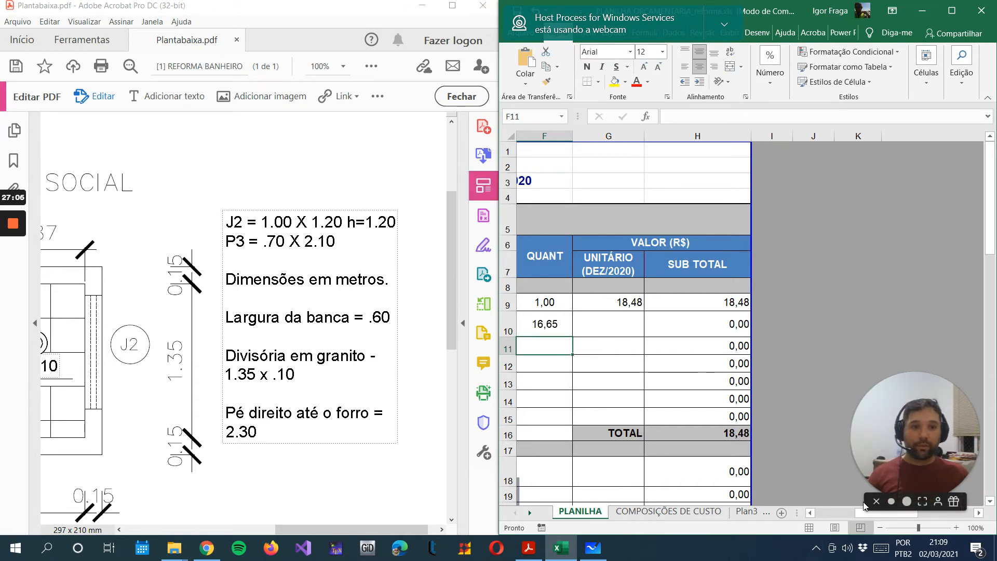
Look up item SC 05.05.1500's cost in Chrome, close its catalogue page, and enter 23,27 as item 1.2's unit price in Excel
left_click(628, 331)
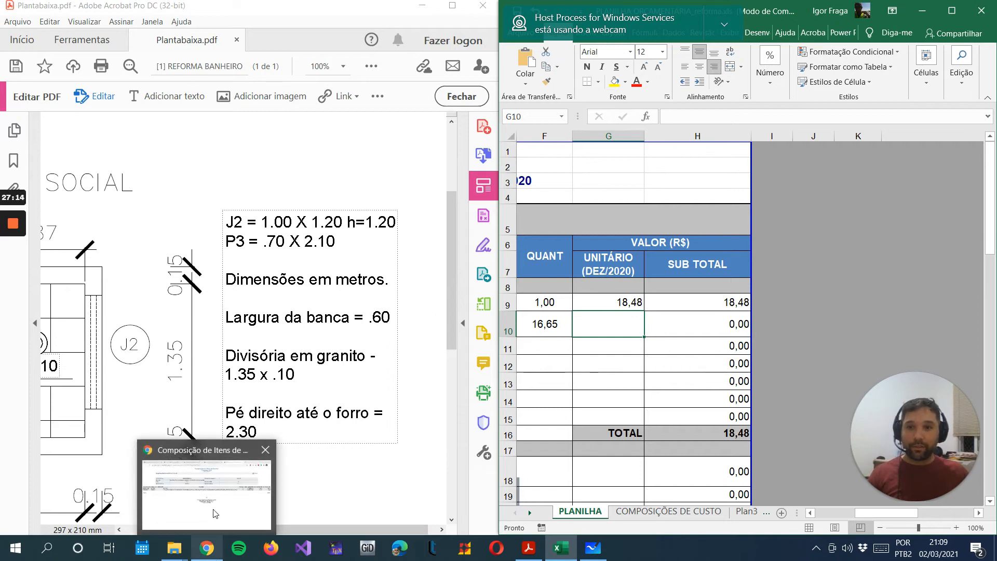
left_click(215, 499)
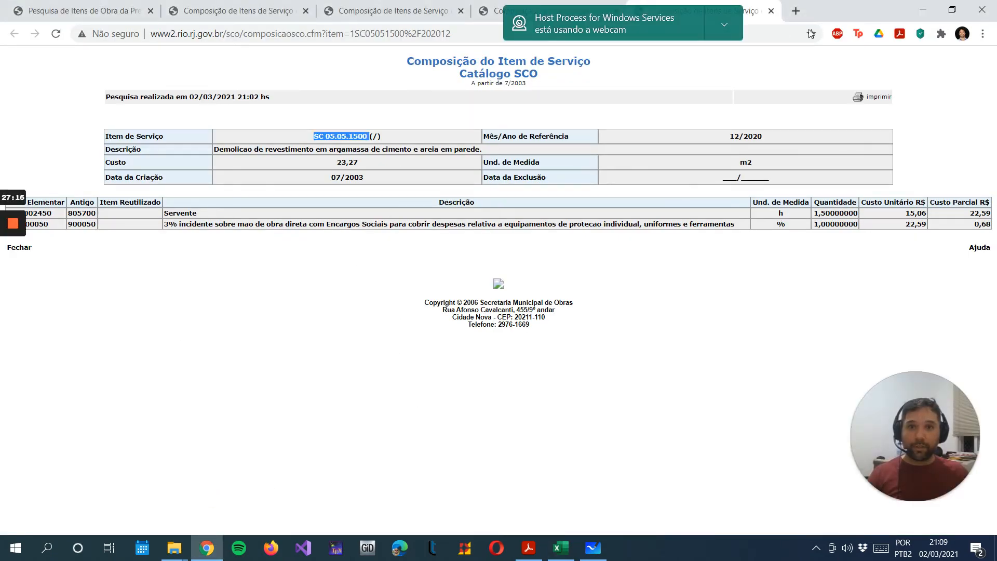
left_click(770, 11)
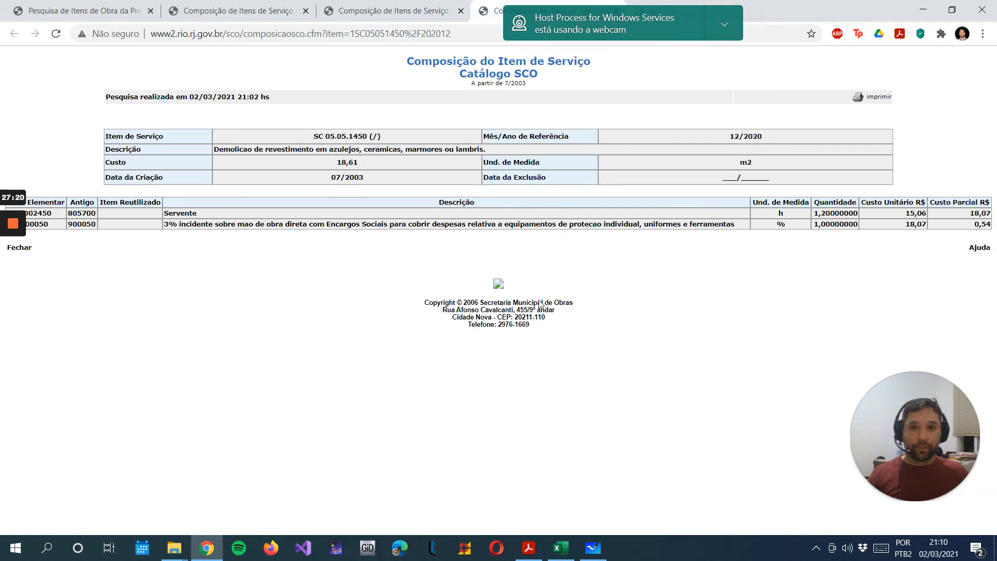
left_click(922, 8)
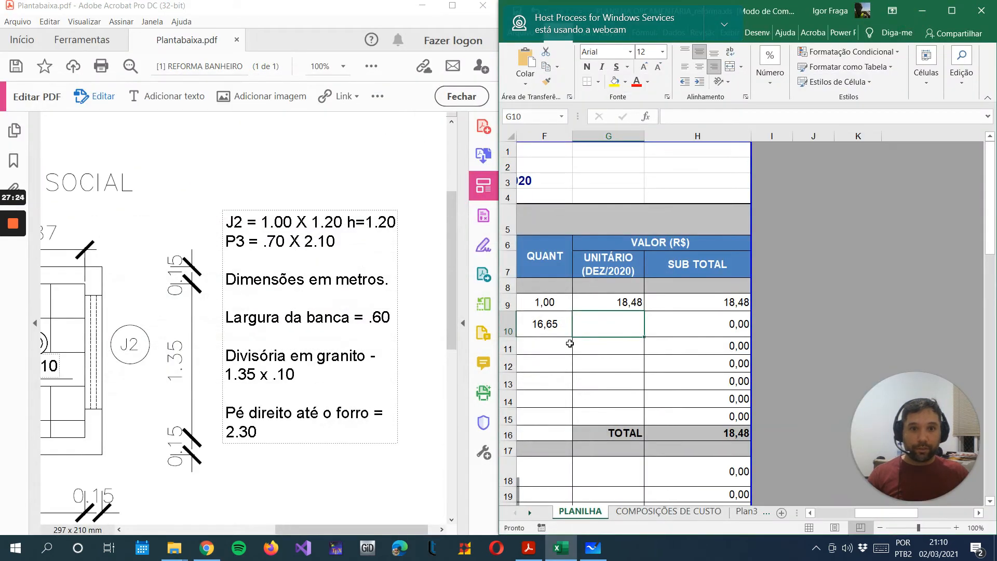
type("23,27")
key("Return")
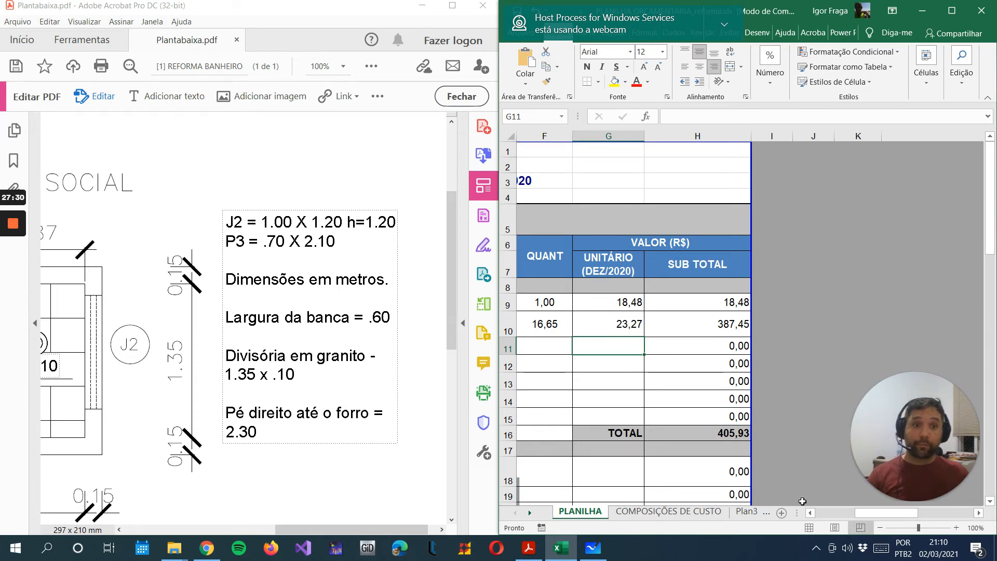
Switch to the SC 05.05.1450 catalogue page in Chrome and hide the webcam notification covering it
left_click(825, 513)
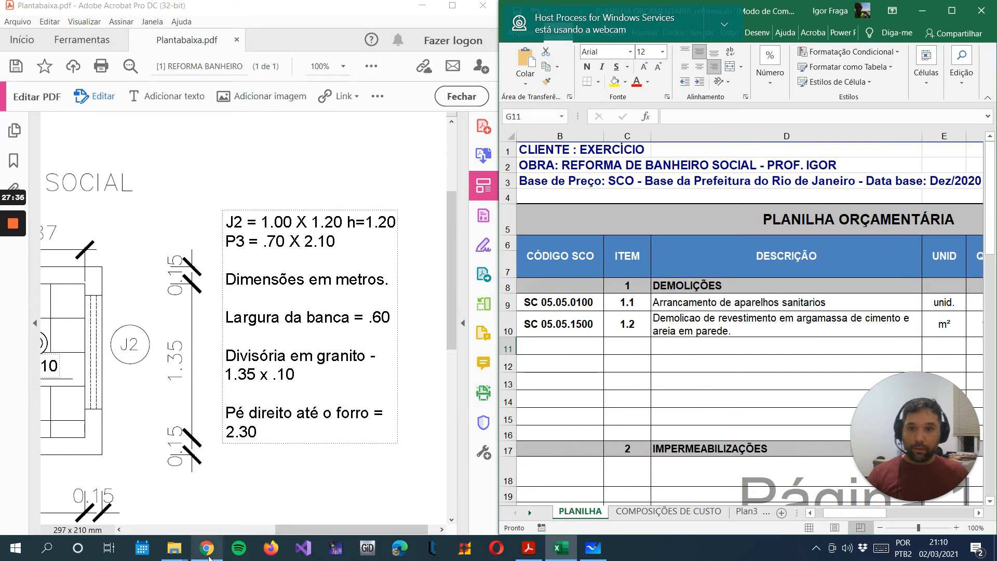
key("alt+Tab")
left_click(724, 25)
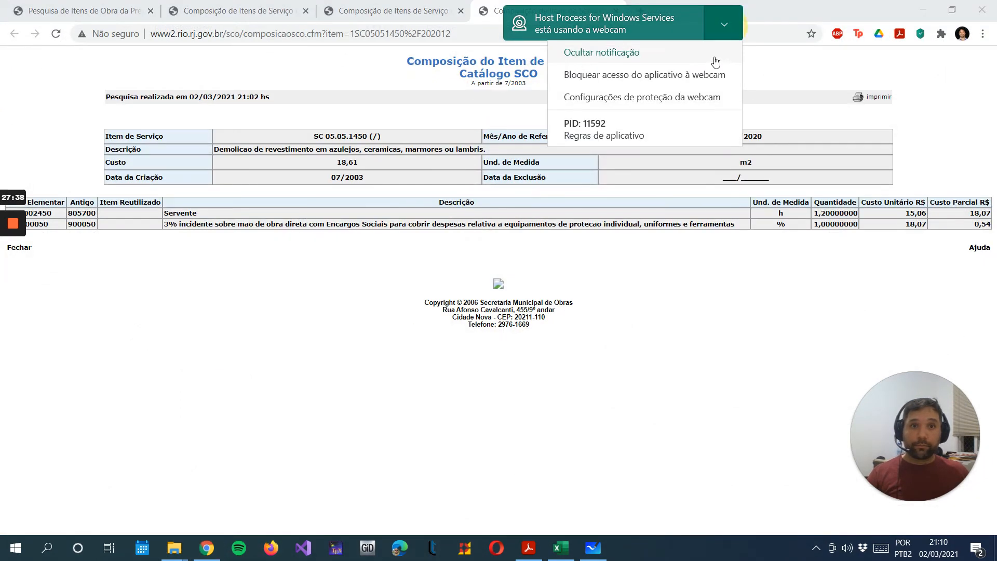
left_click(692, 60)
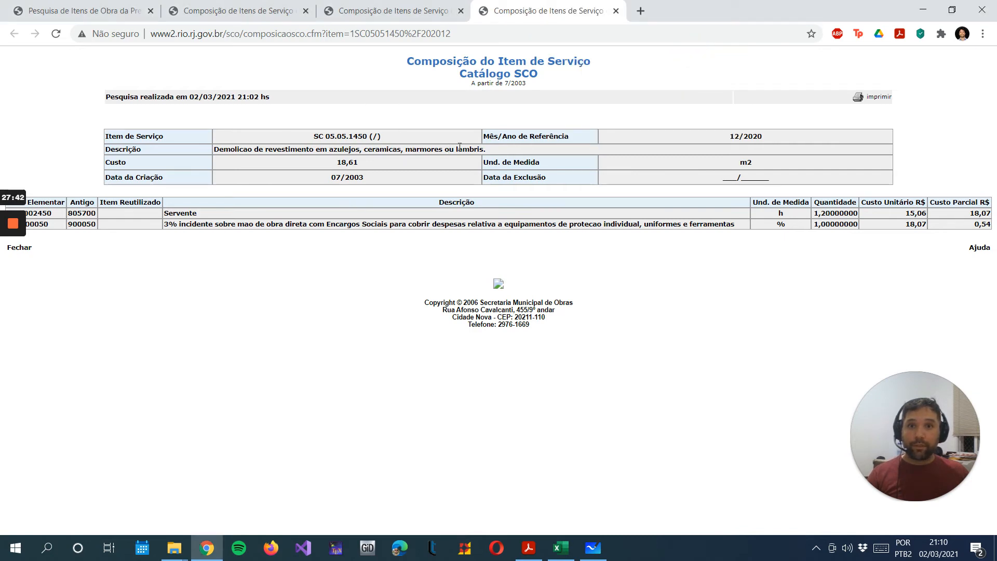
Copy the description "Demolicao de revestimento em azulejos, ceramicas, marmores ou lambris." into cell D11 of the Excel budget
left_click_drag(487, 148, 214, 149)
key("ctrl+c")
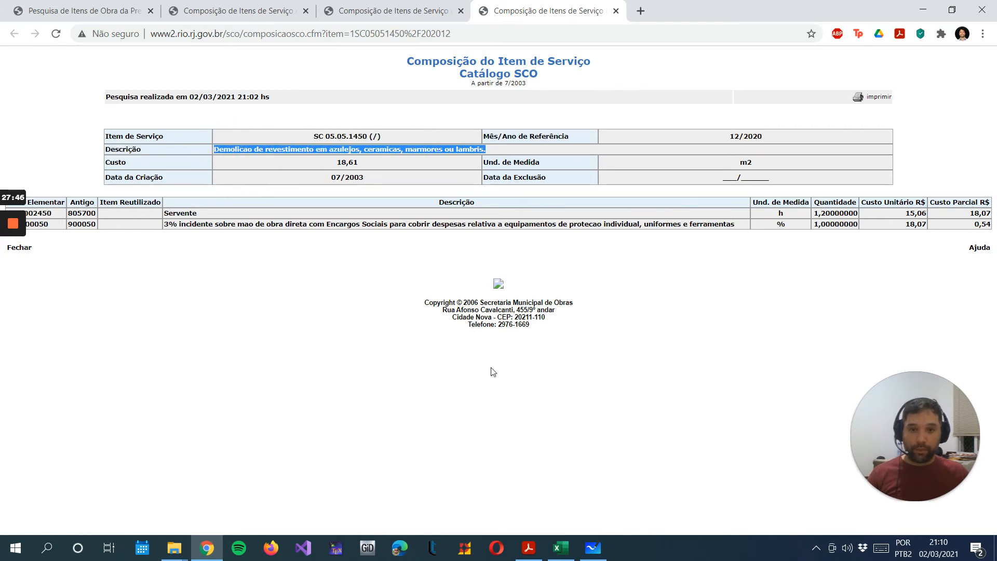
left_click(550, 546)
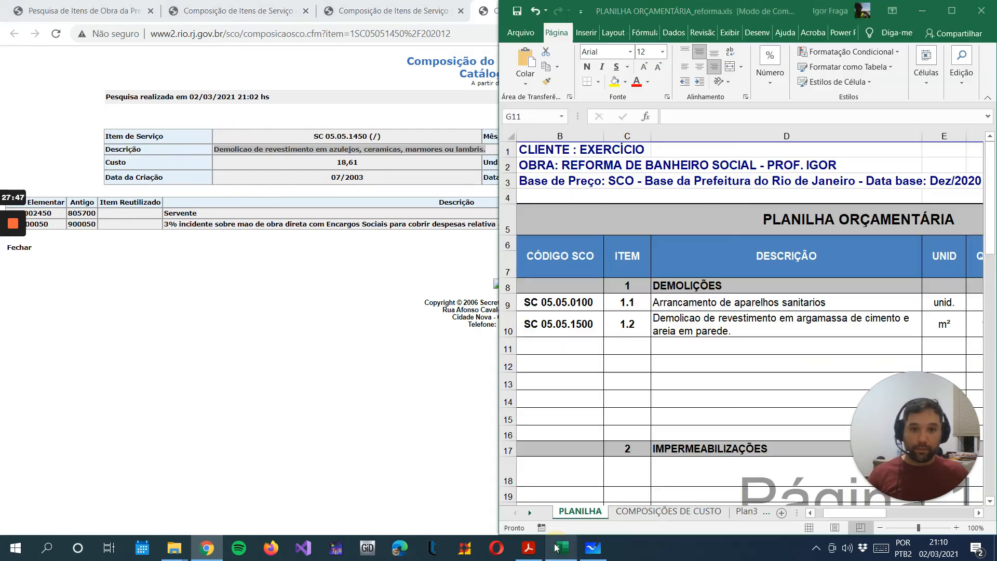
left_click(666, 345)
key("ctrl+v")
key("Return")
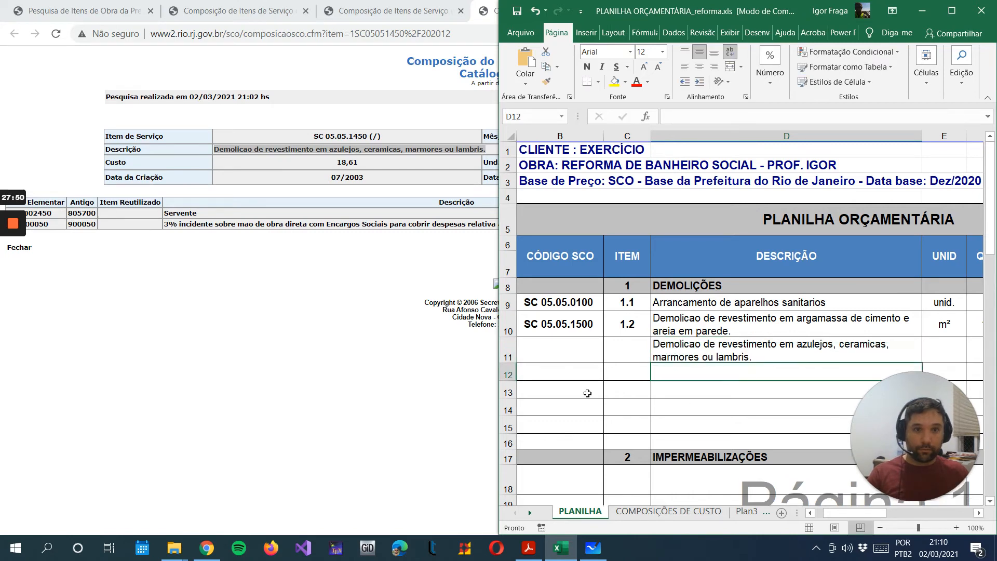
Number the tile and ceramic coating demolition row as 1.3 in the ITEM column
left_click(616, 358)
type("1")
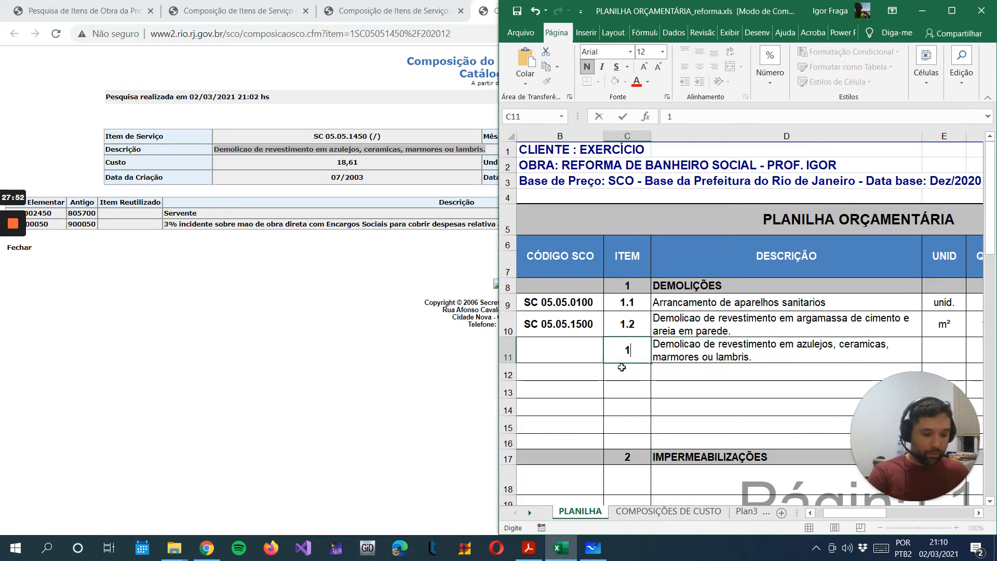
type(".3")
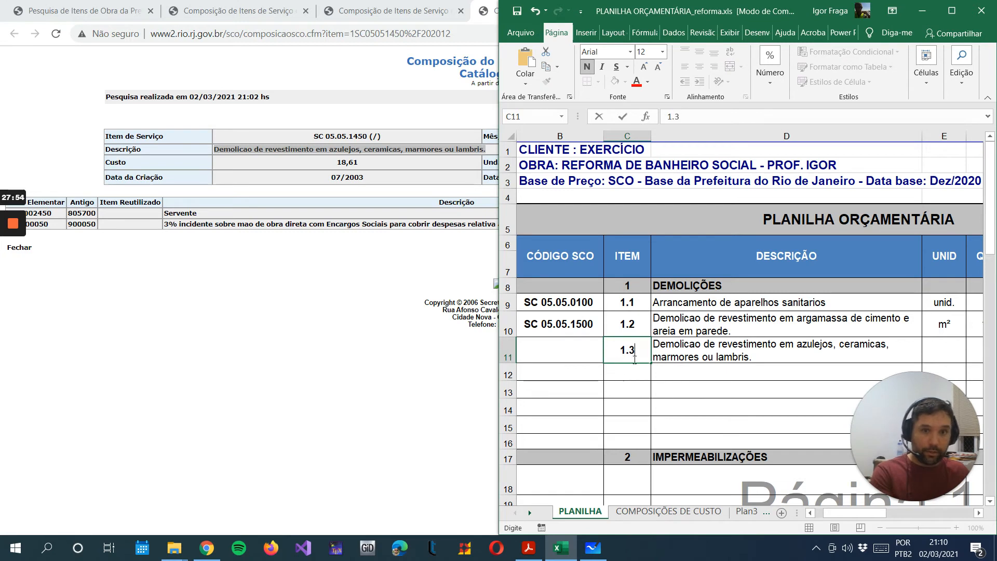
key("Return")
Copy the service code SC 05.05.1450 from the catalogue page in Chrome into item 1.3's CÓDIGO SCO cell in Excel
left_click(206, 547)
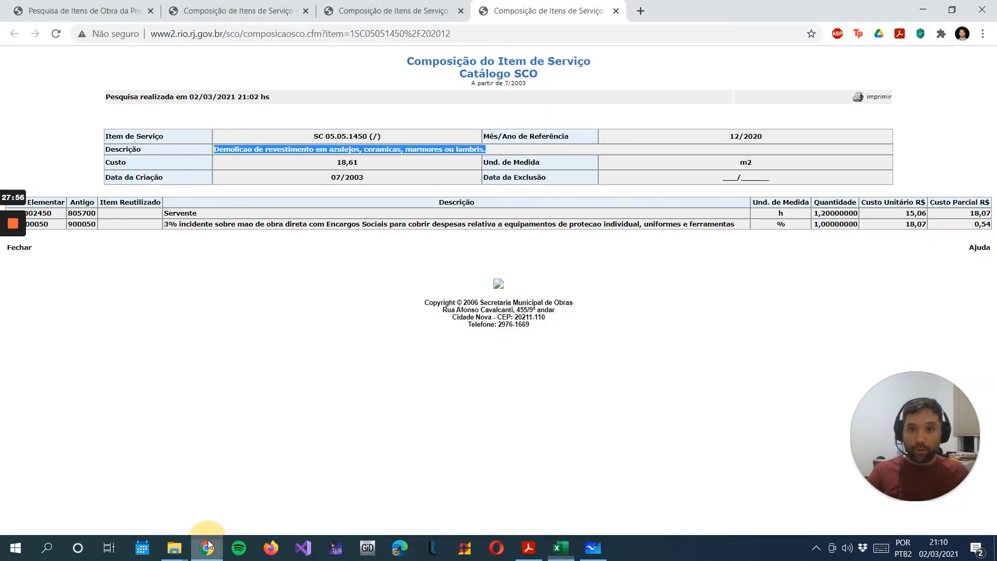
left_click_drag(366, 136, 307, 134)
key("ctrl+c")
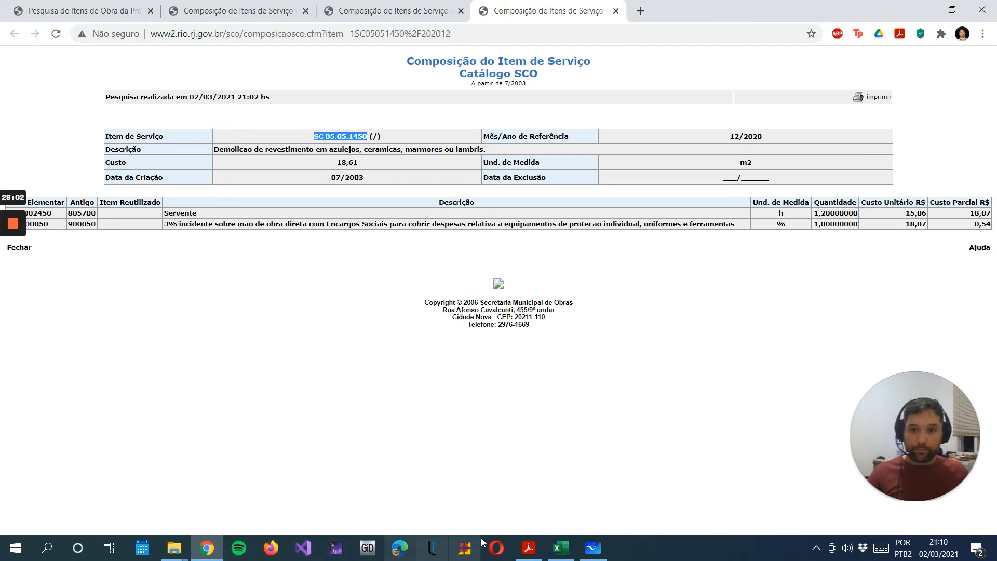
left_click(561, 548)
left_click(550, 345)
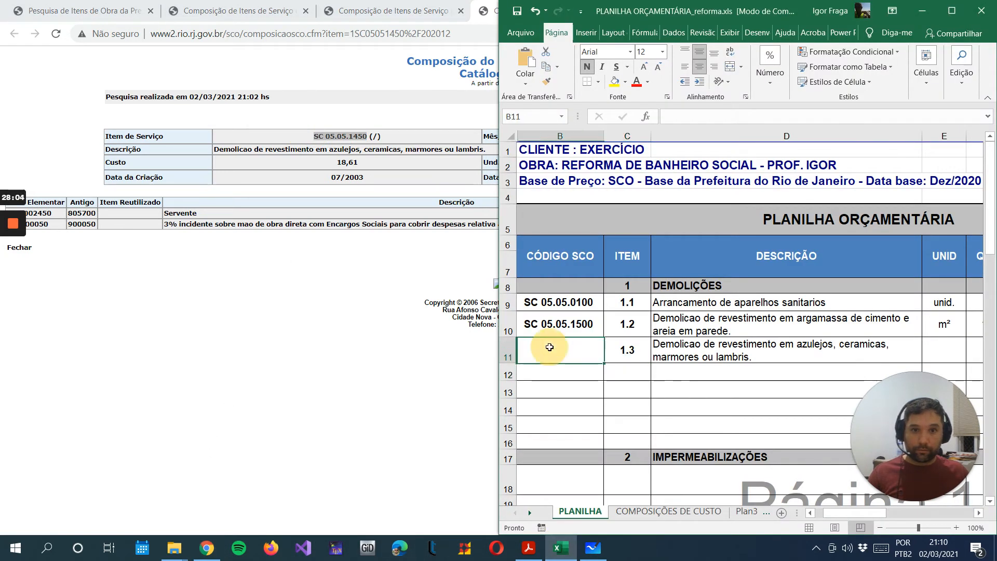
key("ctrl+v")
key("Return")
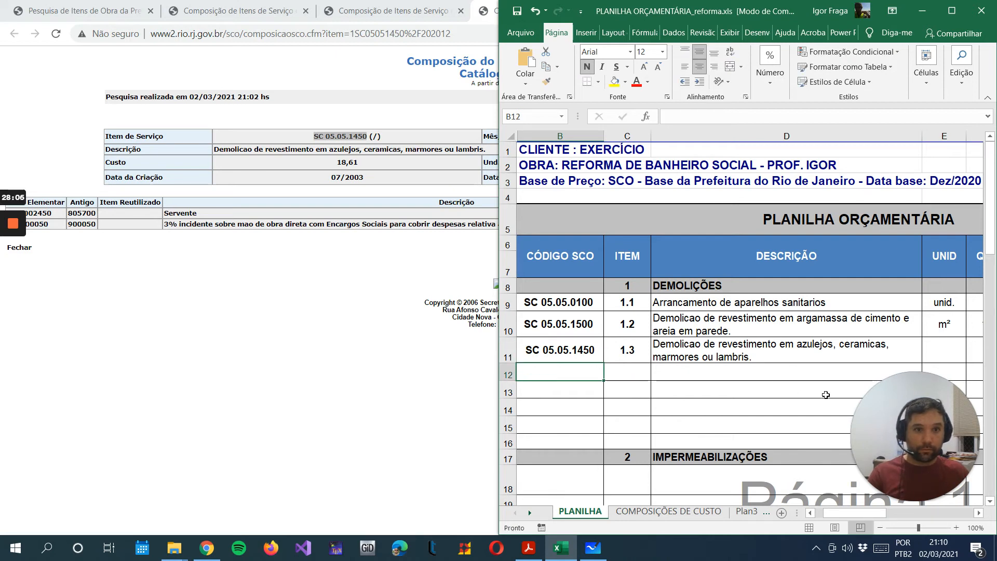
Set item 1.3's unit to m², check its SCO catalogue page in Chrome, and return to the Excel budget
left_click(932, 349)
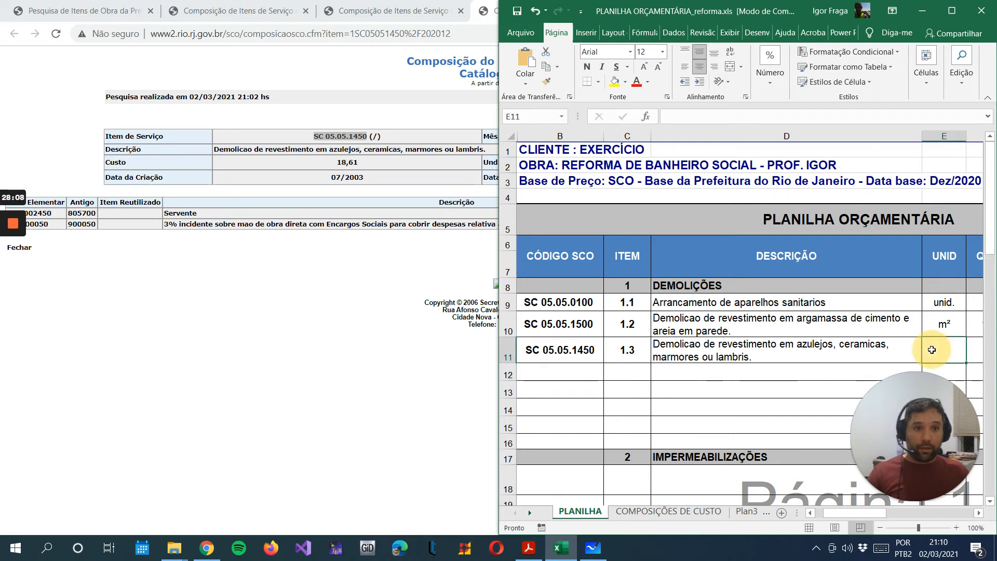
type("m²")
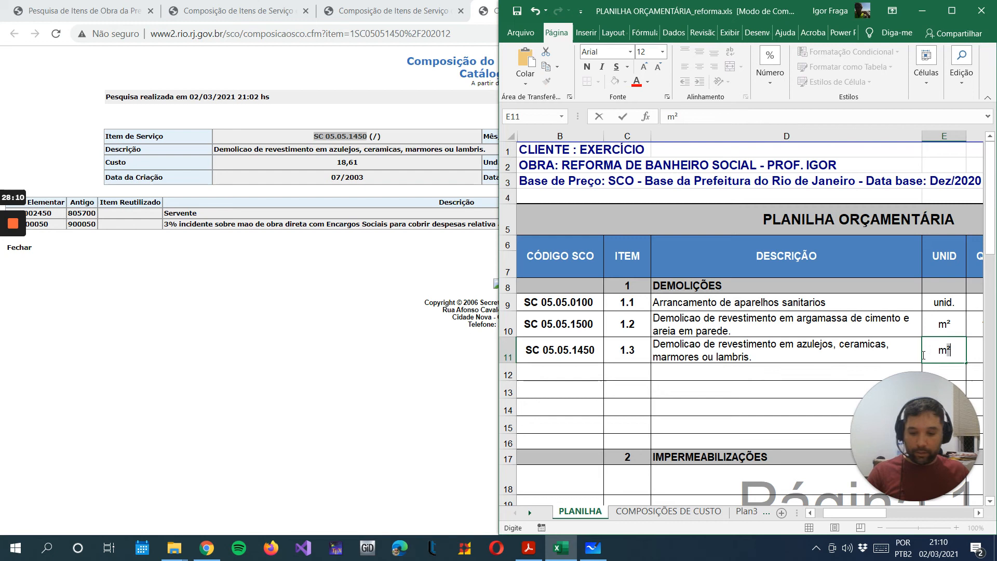
key("Return")
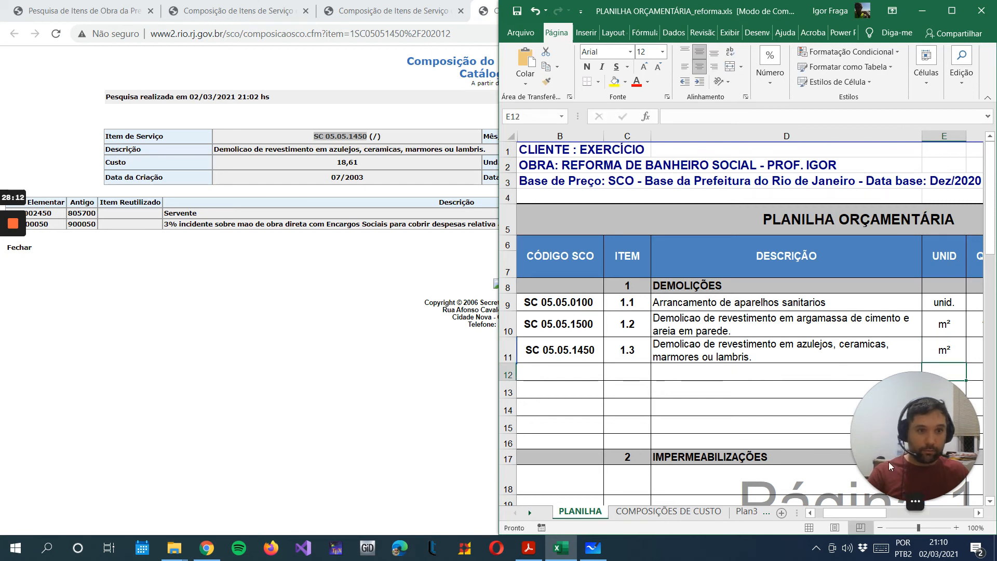
left_click(208, 548)
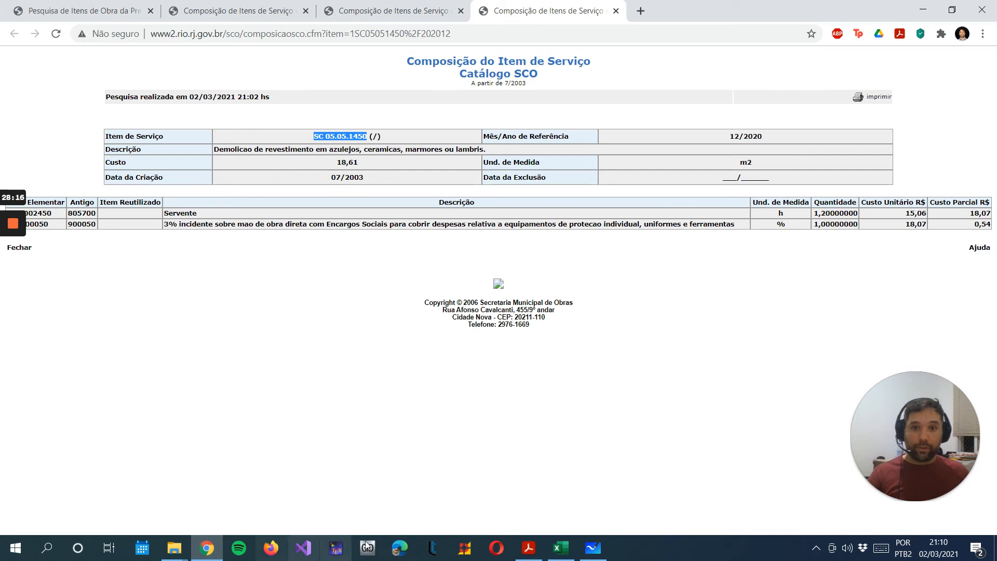
left_click(561, 549)
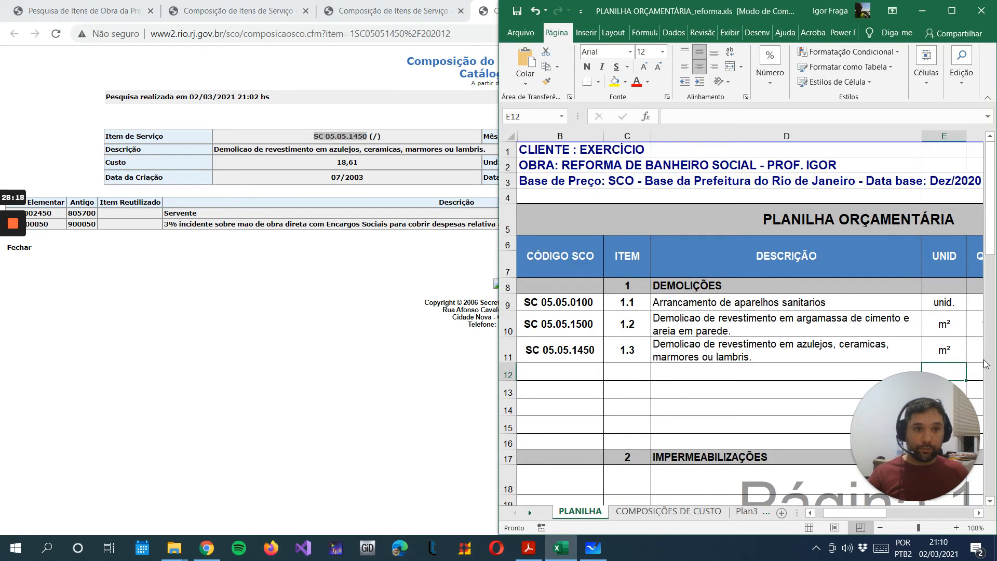
left_click(969, 342)
type("1")
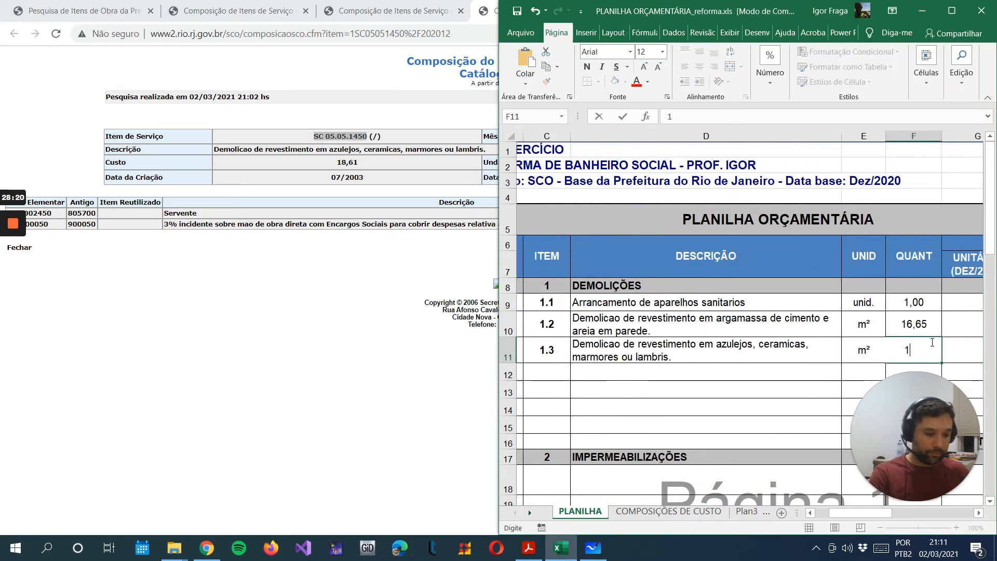
type("8,61")
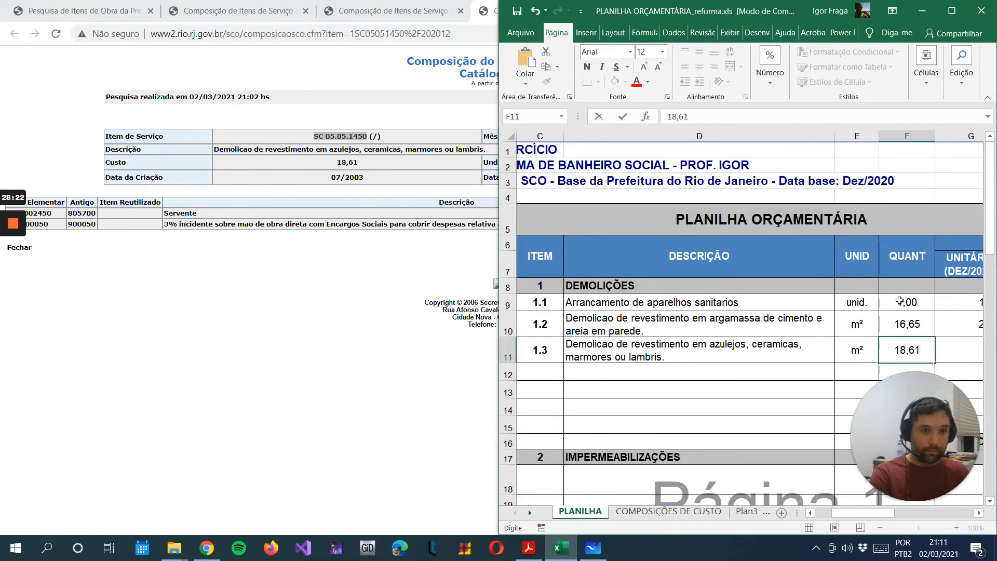
key("Return")
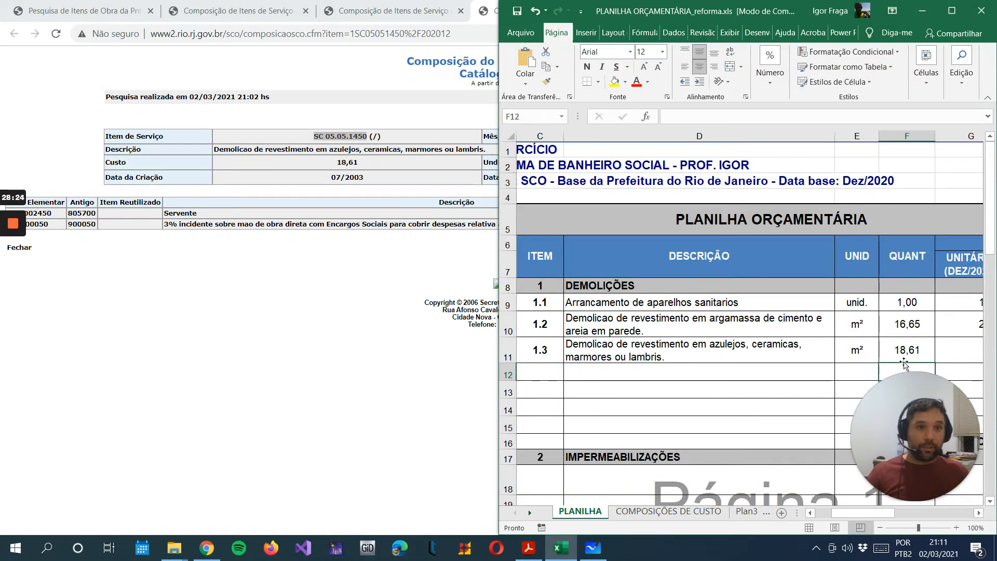
left_click(904, 358)
Enter 18,61 as item 1.3's unit price in cell G11
left_click(975, 349)
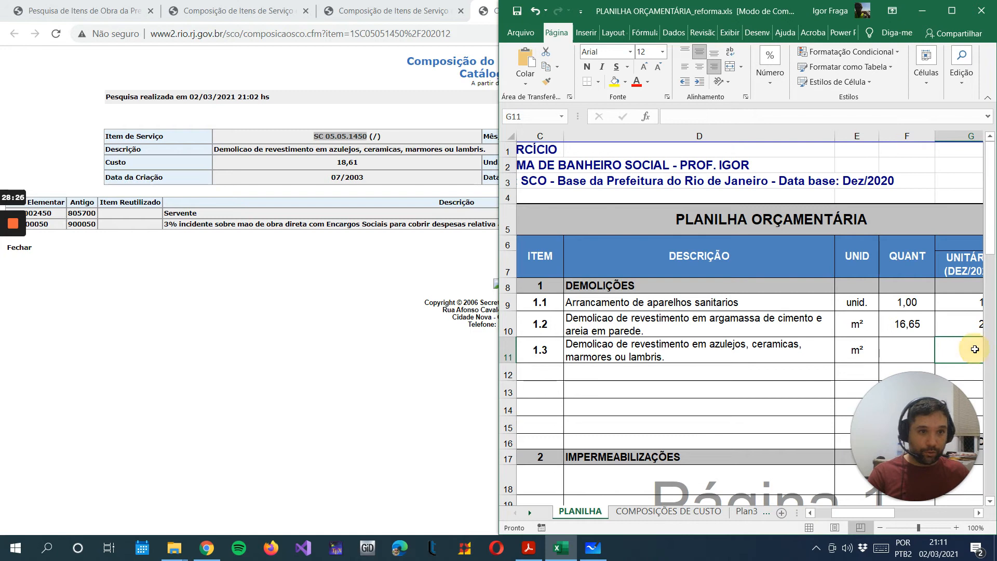
type("18")
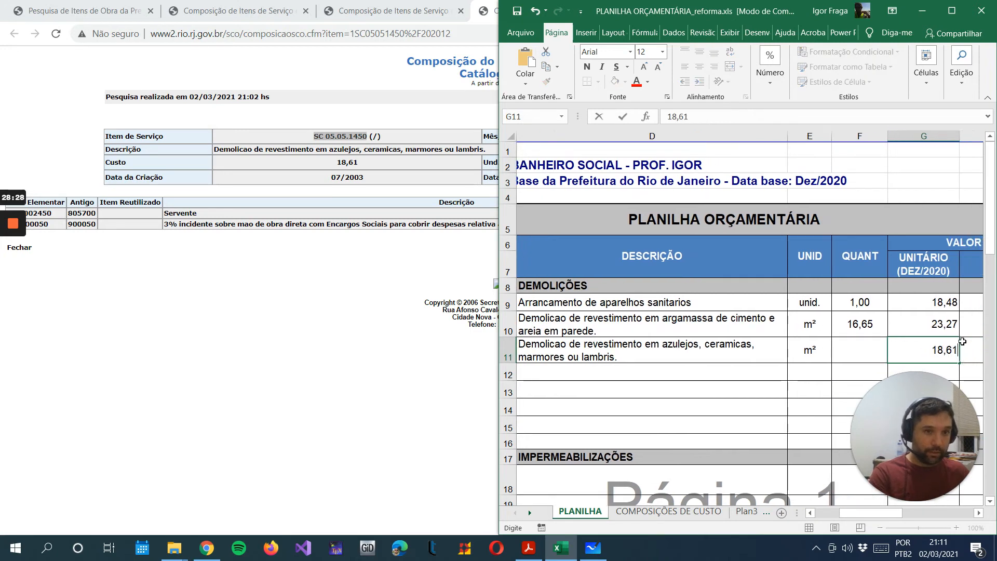
type(",61")
key("Return")
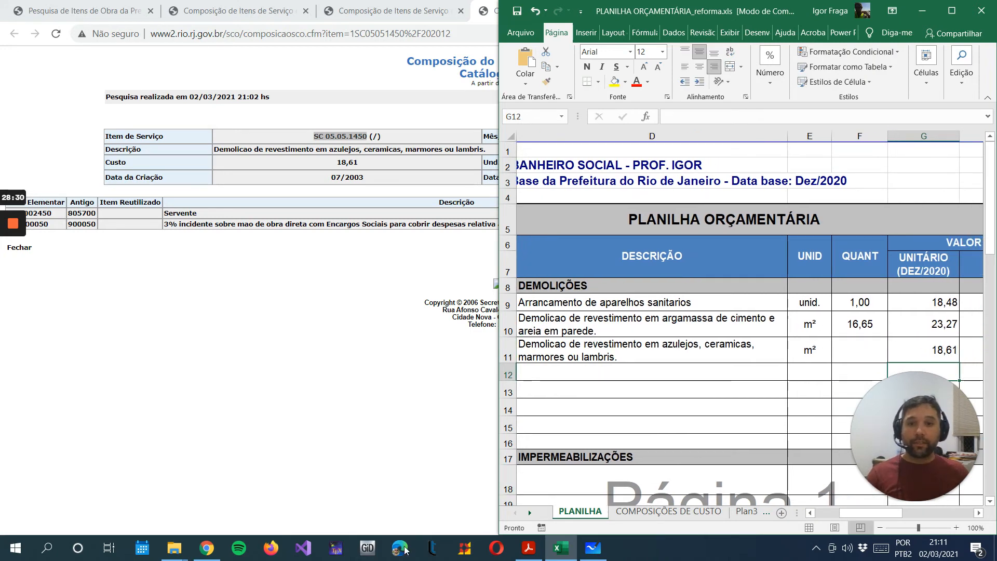
Check the room dimensions on the floor plan in Acrobat and enter item 1.3's quantity in Excel cell F11 as =2,85*1,35
left_click(528, 548)
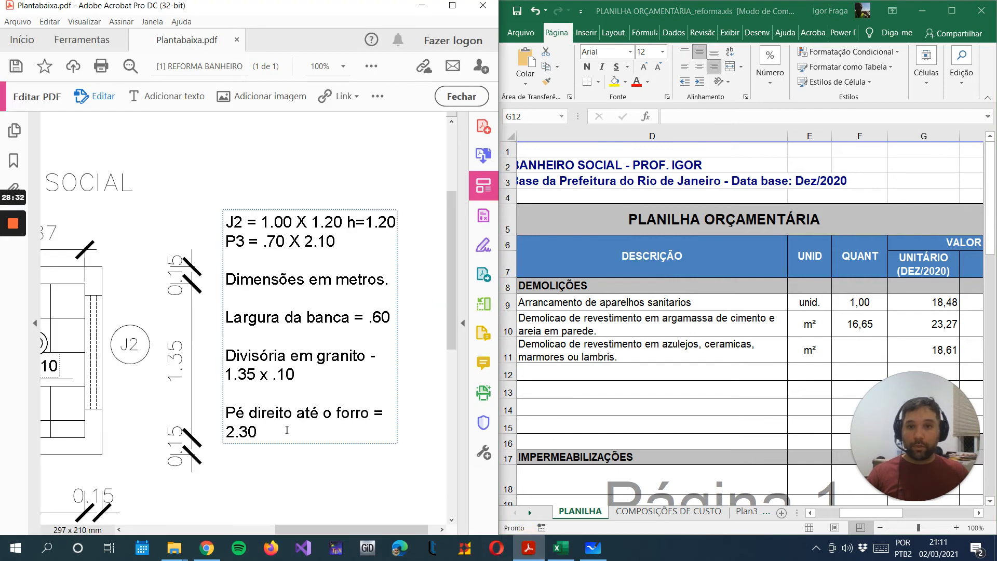
mouse_move(342, 531)
left_mouse_down()
mouse_move(206, 517)
mouse_move(220, 517)
left_mouse_up()
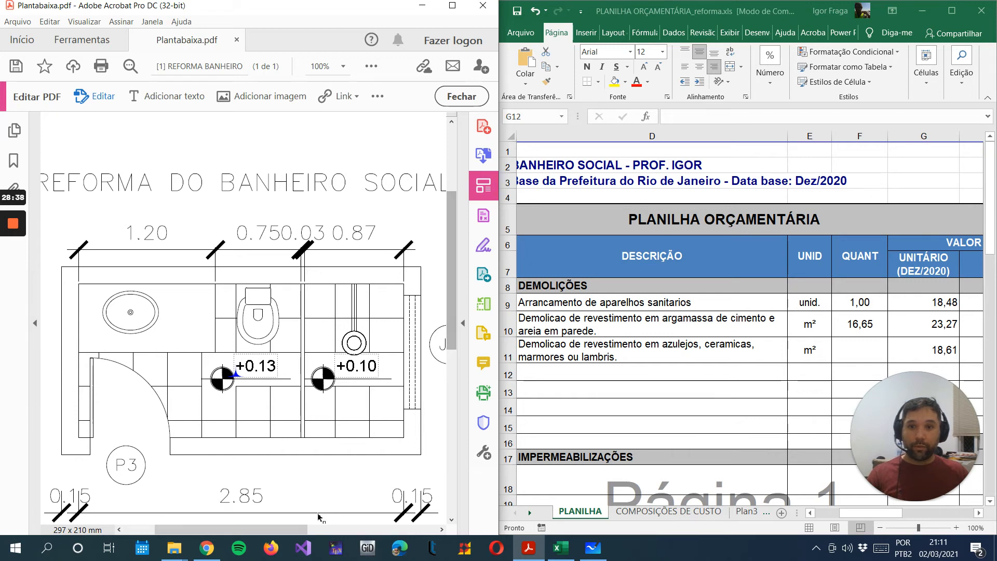
left_click_drag(227, 529, 300, 524)
left_click(824, 351)
left_click(837, 349)
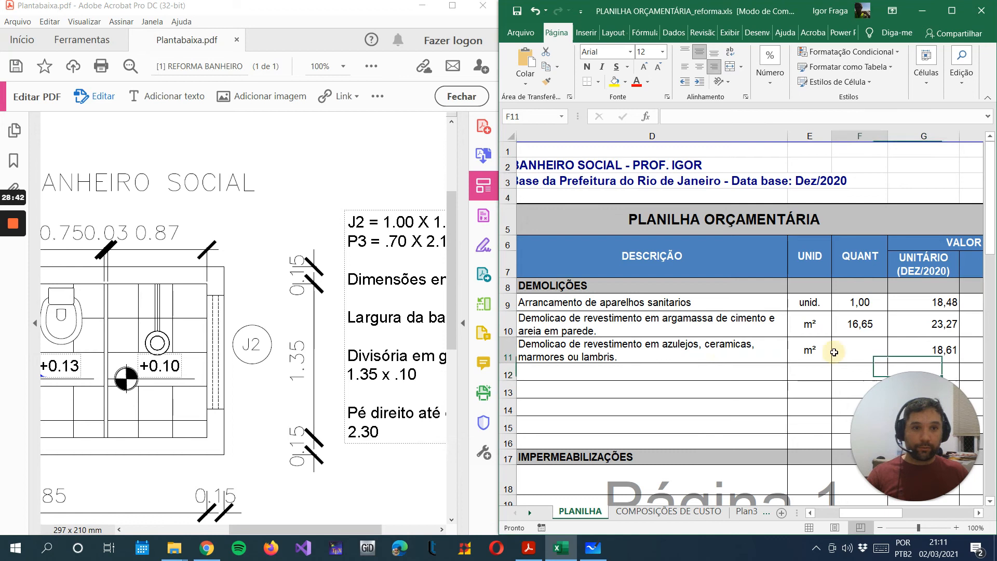
type("=")
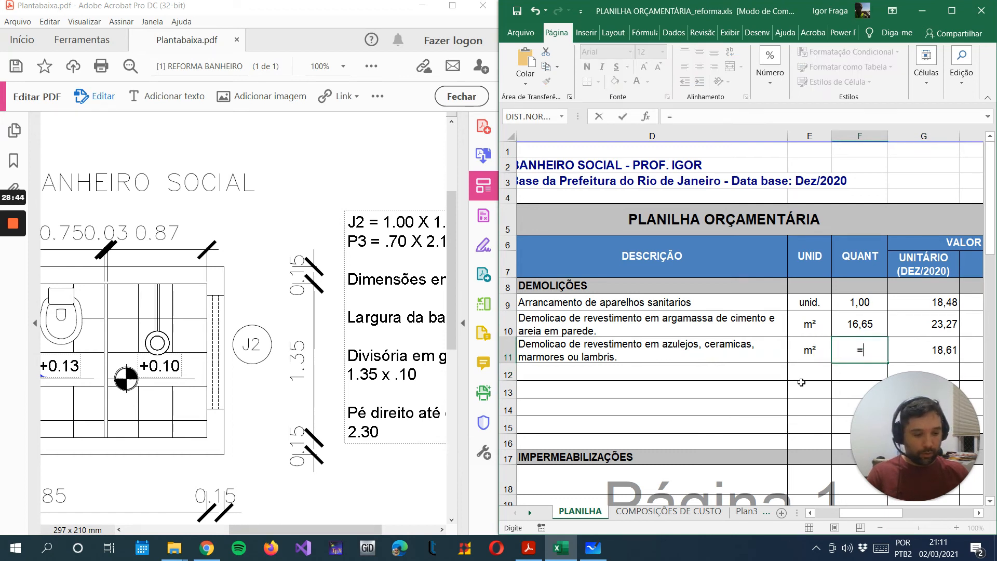
type("2,852")
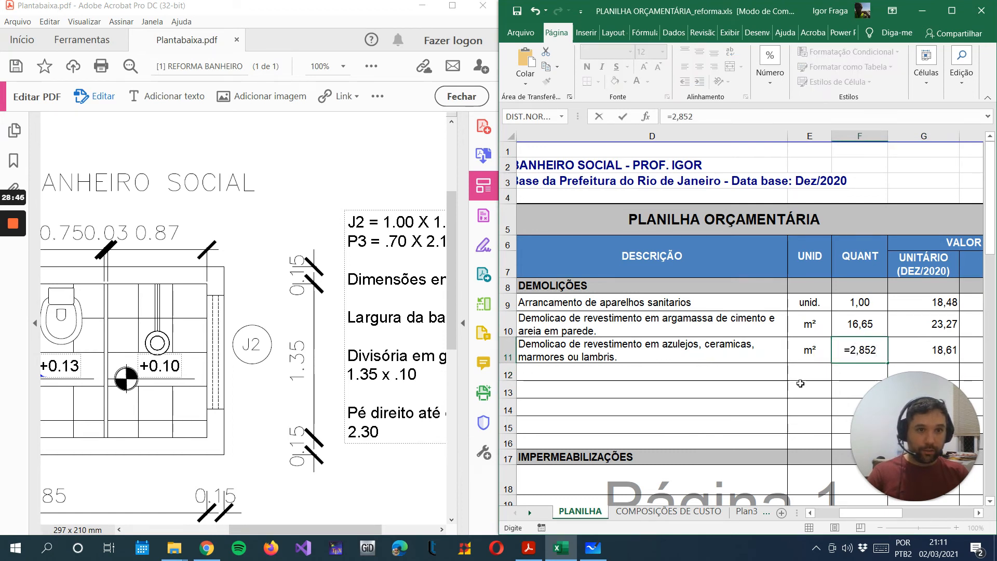
key("BackSpace")
type("*1")
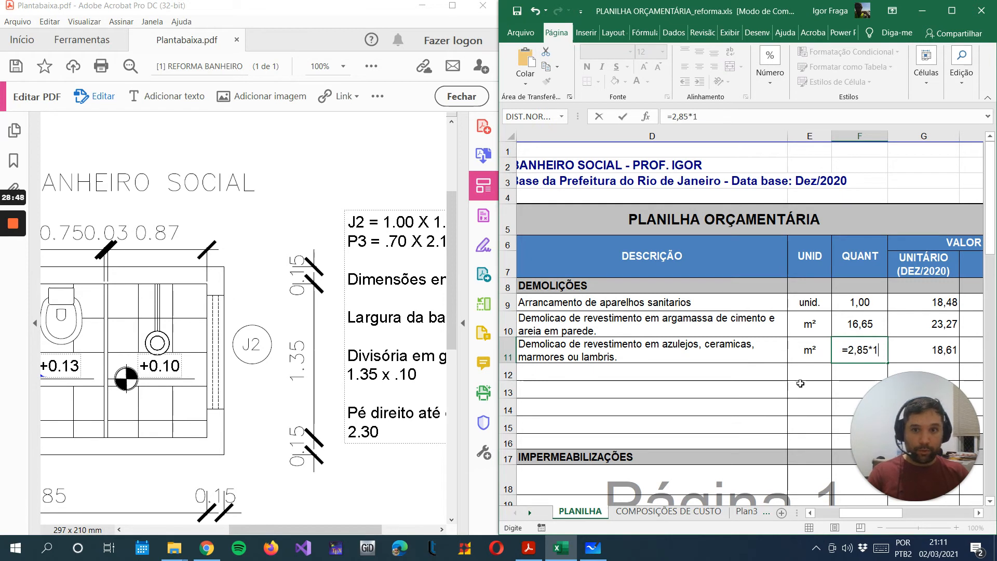
type(",35")
key("Return")
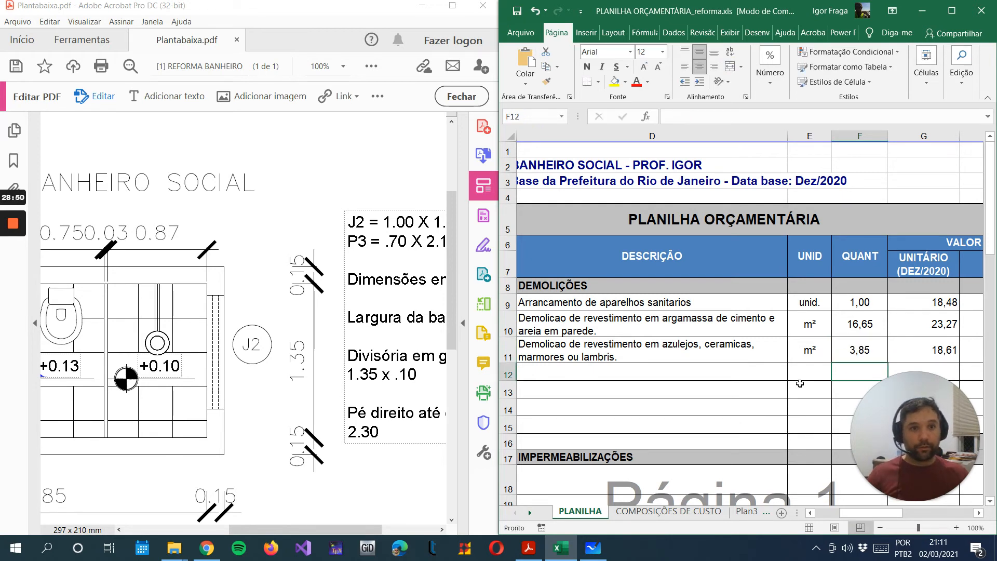
Close the SC 05.05.1450 catalogue page in Chrome, check the SC 05.05.1350 page, and return to the Excel budget
left_click_drag(862, 512, 818, 515)
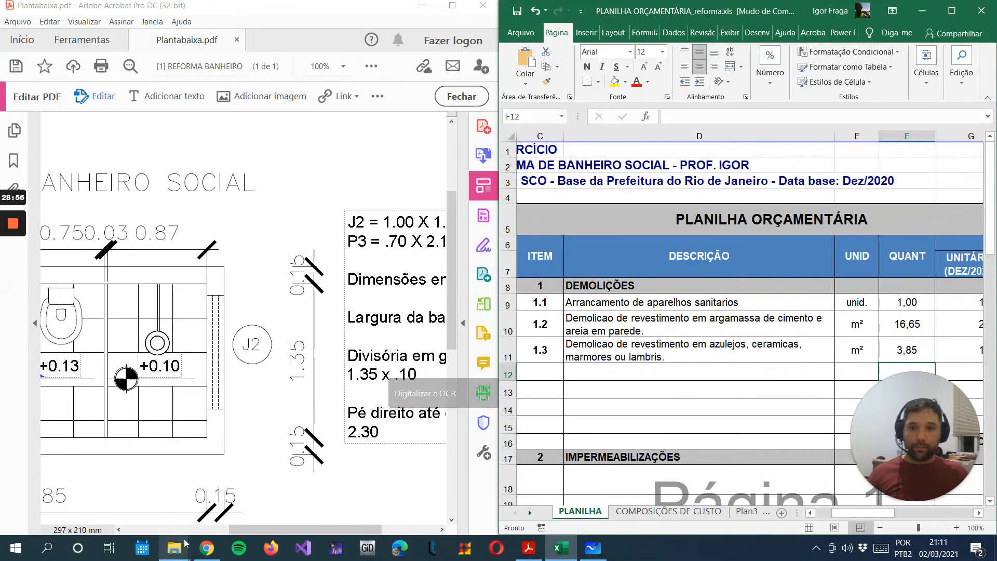
left_click(202, 549)
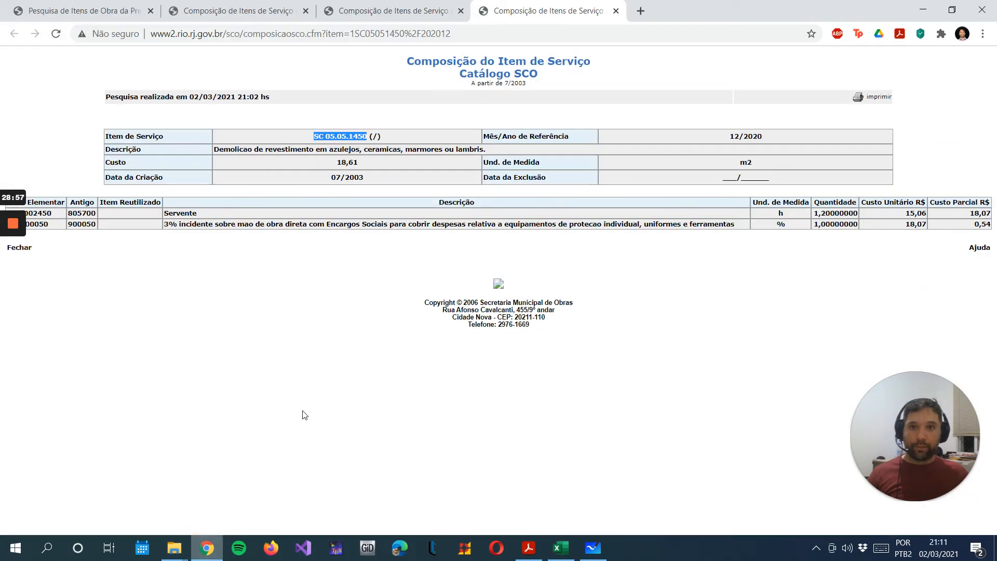
left_click(616, 11)
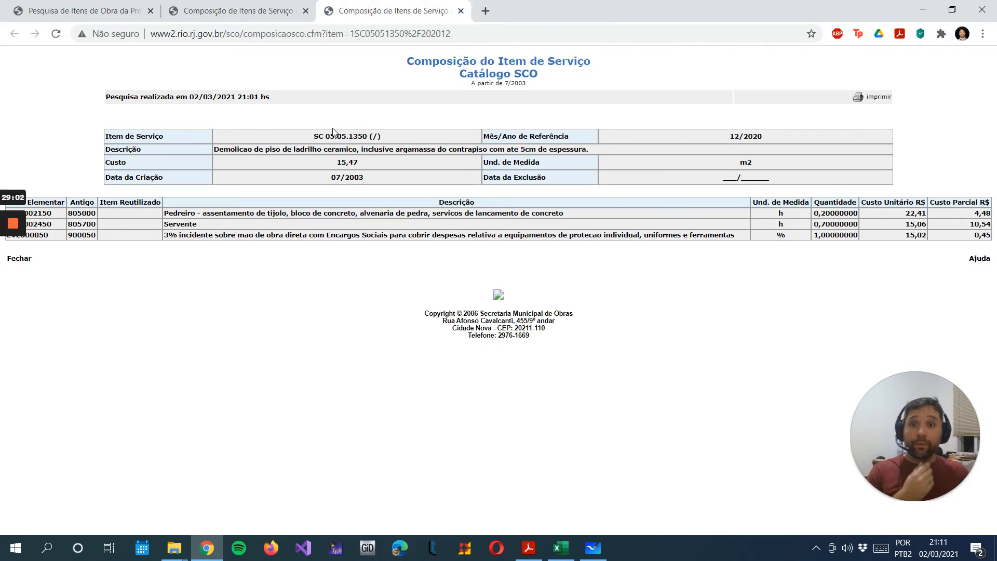
left_click(559, 549)
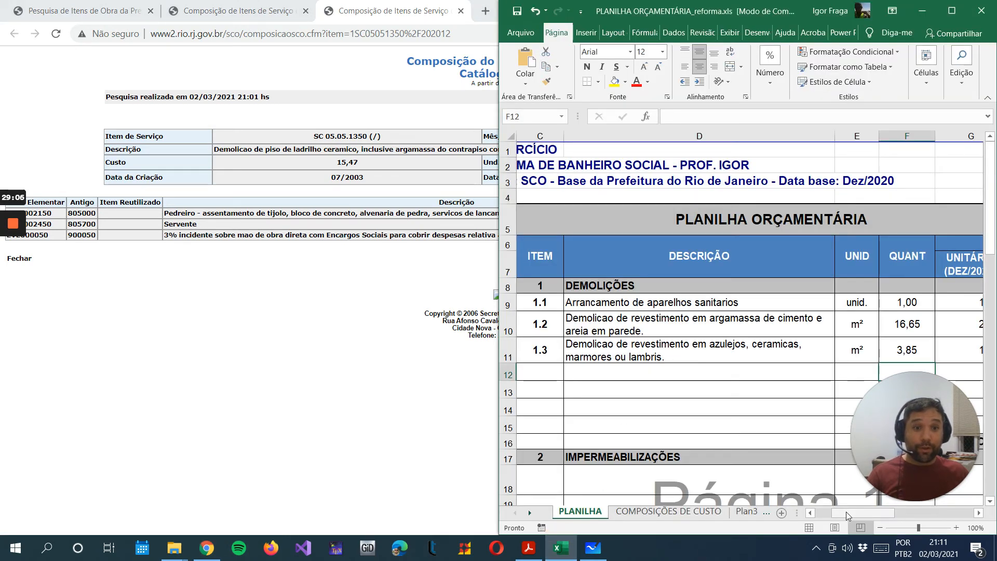
Copy item 1.3's unit and quantity into cells E12 and F12 of the next demolition row
mouse_move(846, 510)
left_mouse_down()
mouse_move(856, 507)
mouse_move(848, 506)
left_mouse_up()
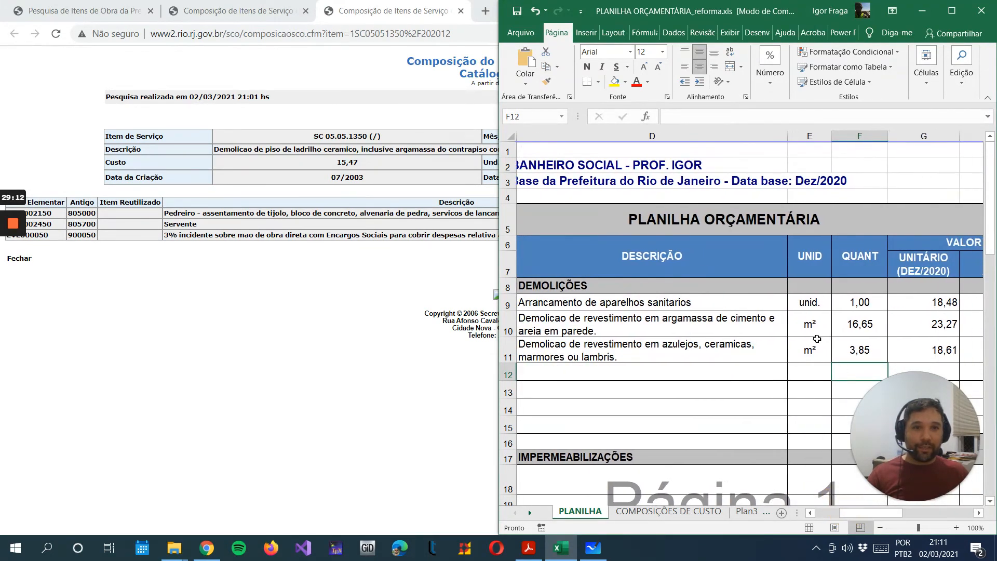
left_click(822, 349)
left_click_drag(823, 350, 843, 356)
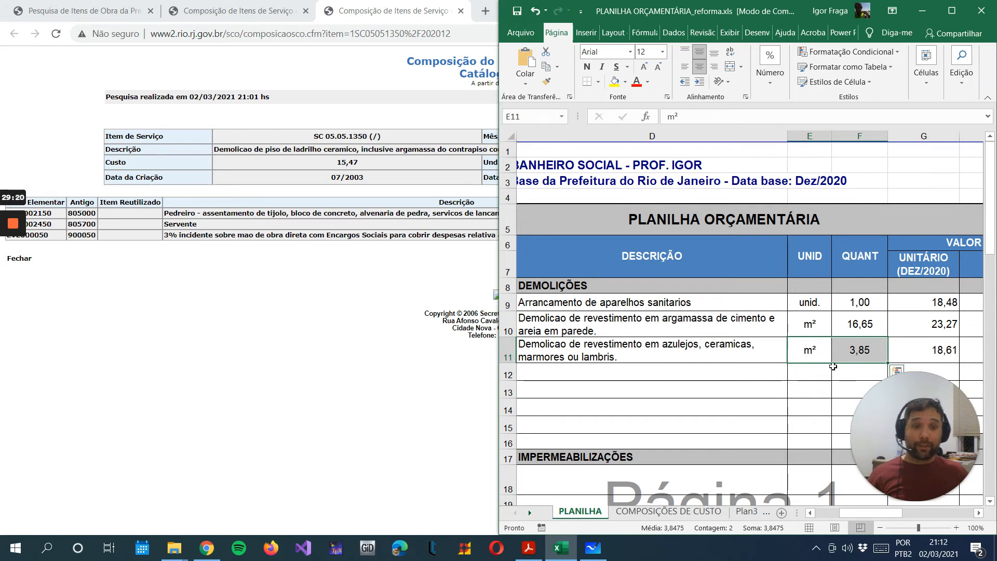
key("ctrl+c")
left_click(807, 372)
key("ctrl+v")
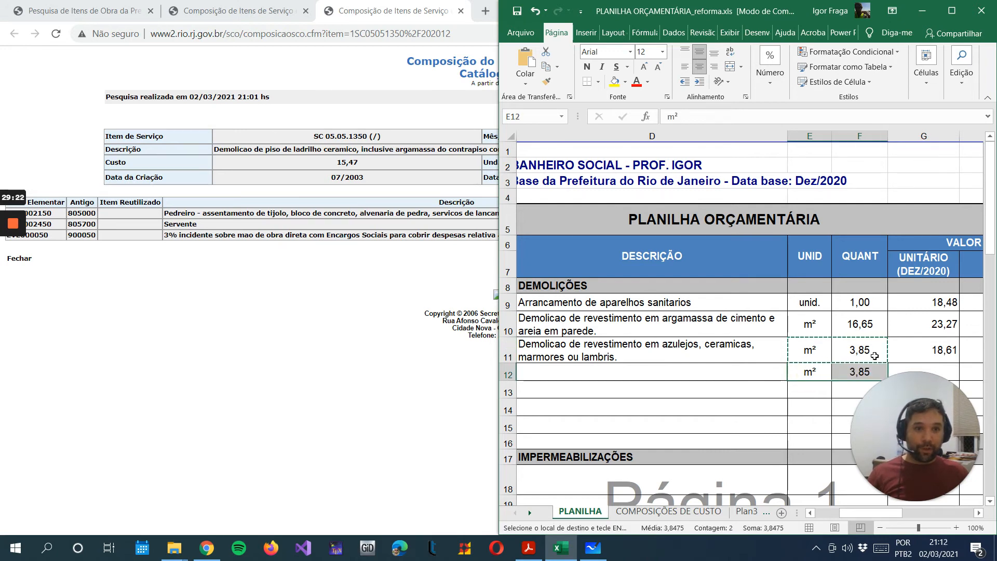
Replace item 1.3's quantity in F11 with the formula =F10, reusing item 1.2's quantity
left_click(864, 358)
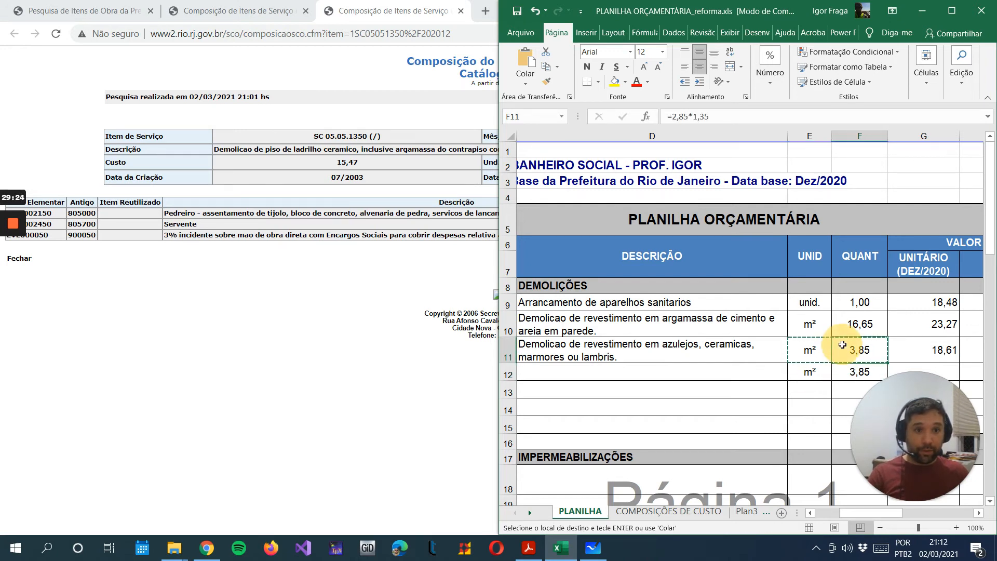
key("Delete")
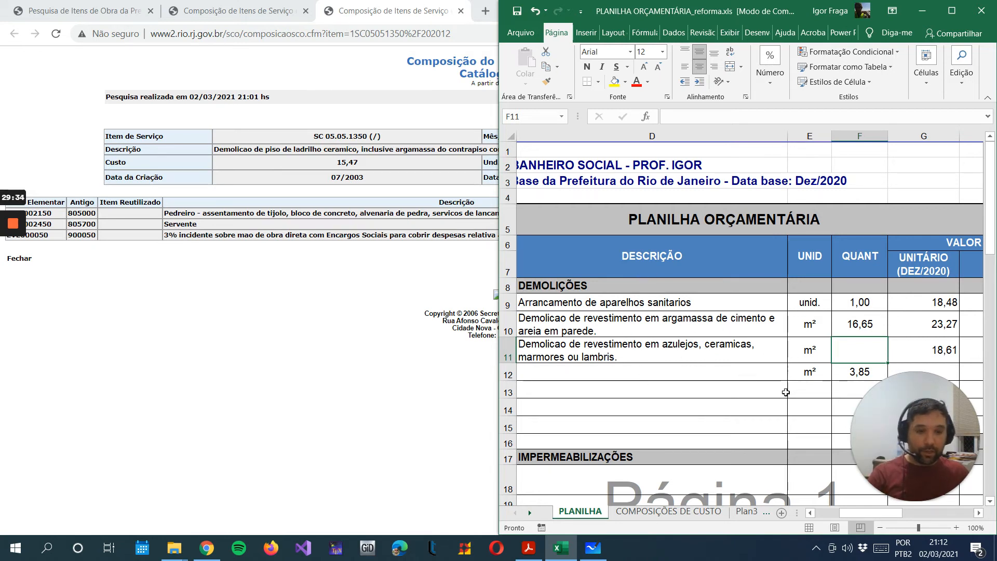
type("=")
left_click(853, 325)
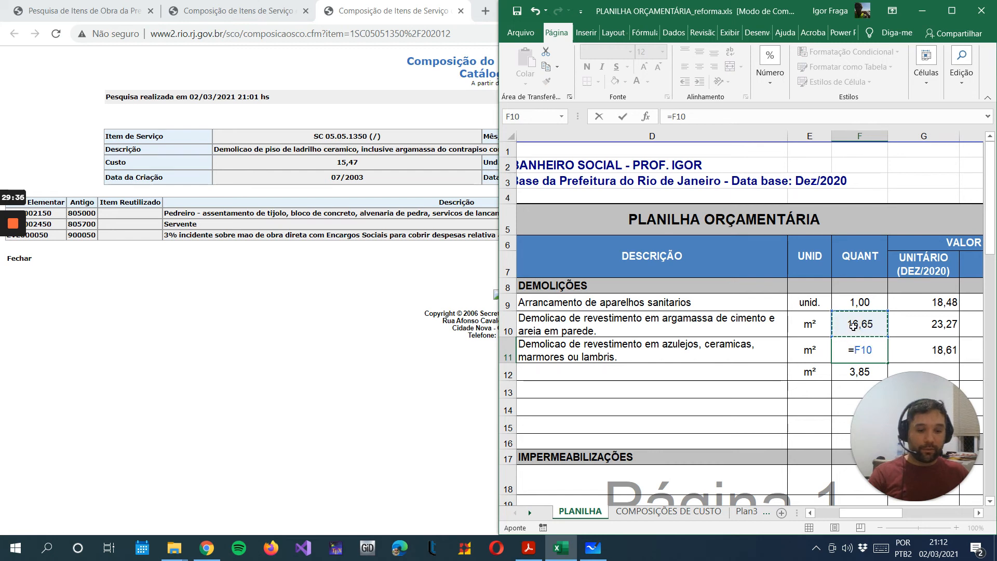
key("Return")
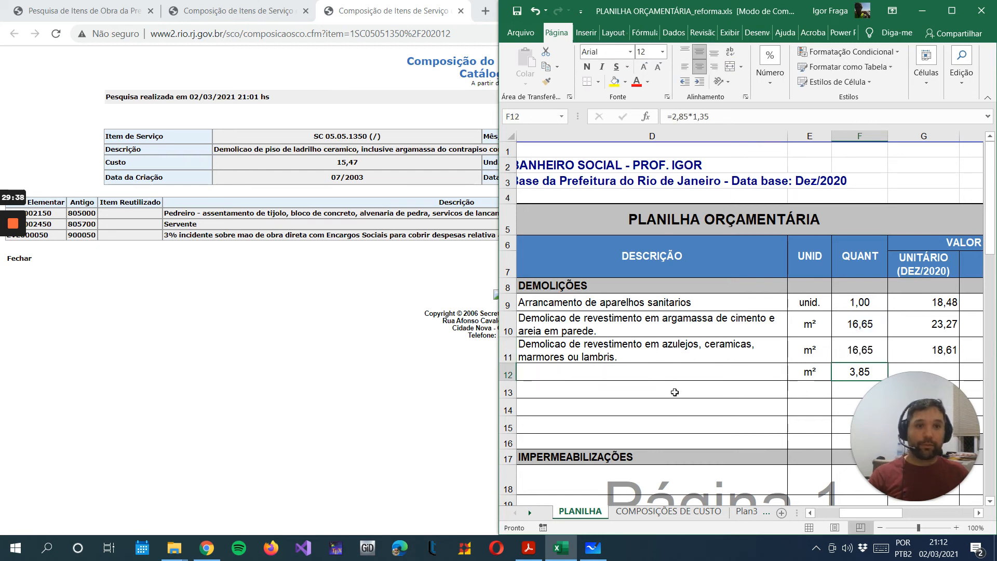
Copy the description "Demolicao de piso de ladrilho ceramico, inclusive argamassa do contrapiso com ate 5cm de espessura." from Chrome into Excel cell D12
left_click(325, 320)
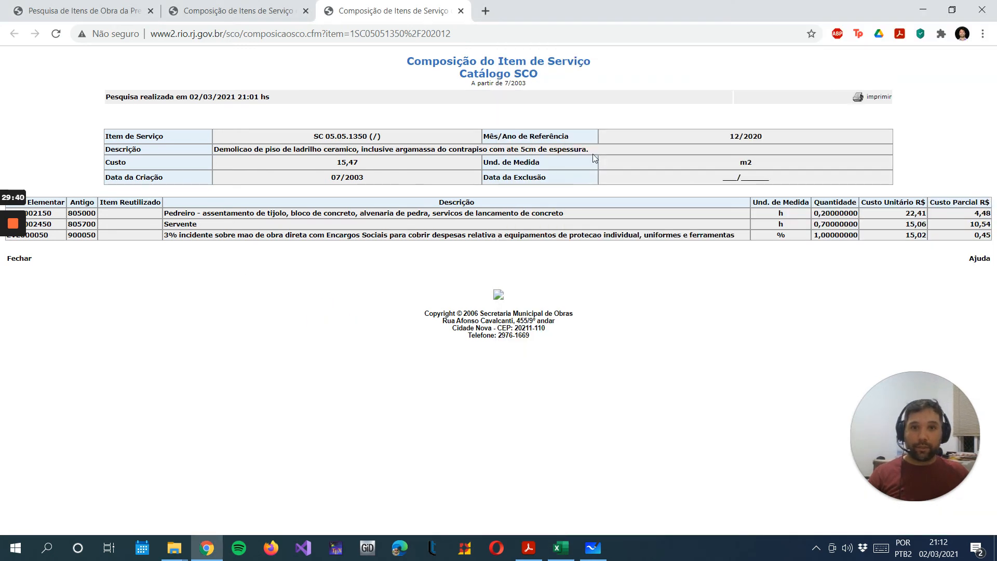
left_click_drag(595, 148, 216, 150)
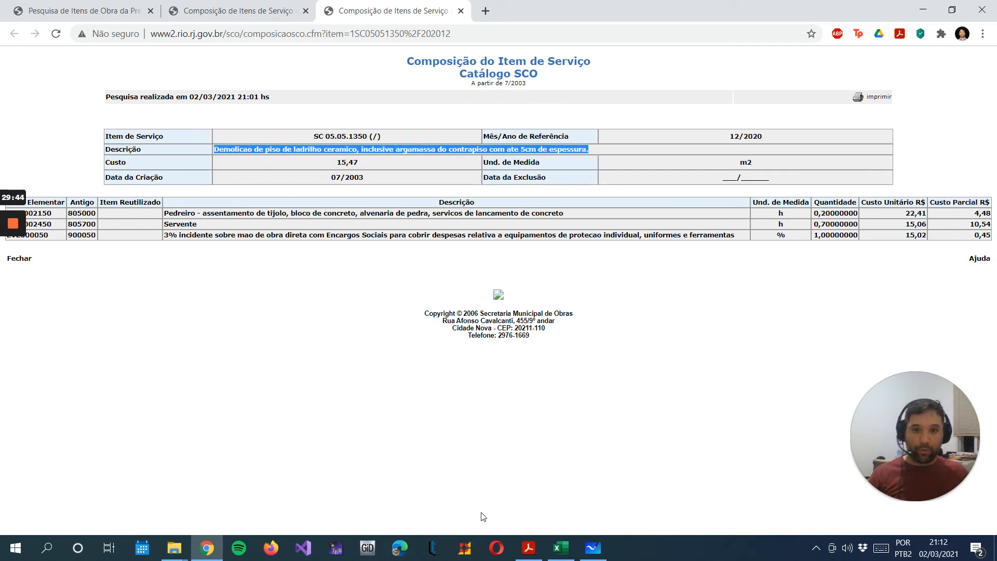
mouse_move(519, 559)
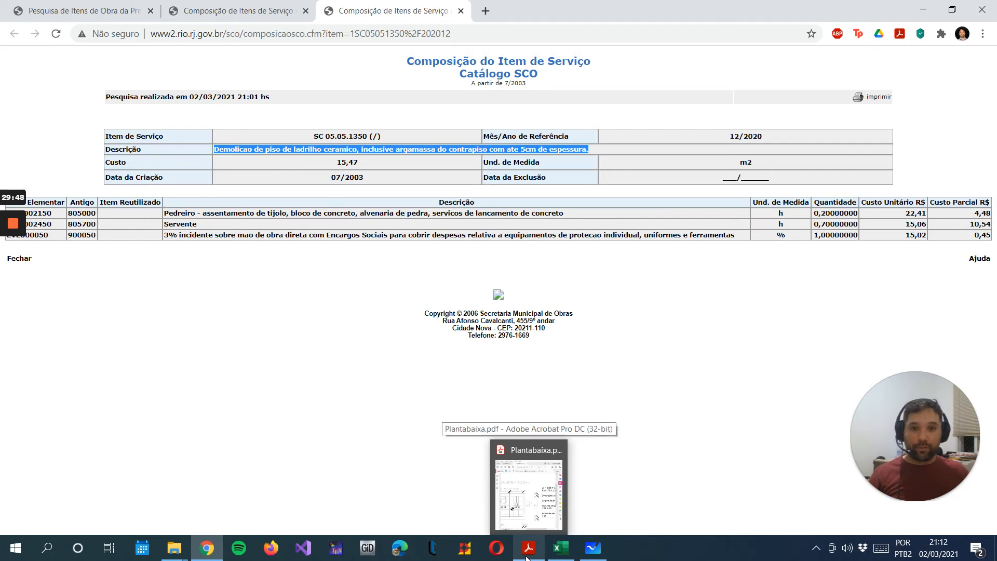
left_click(560, 548)
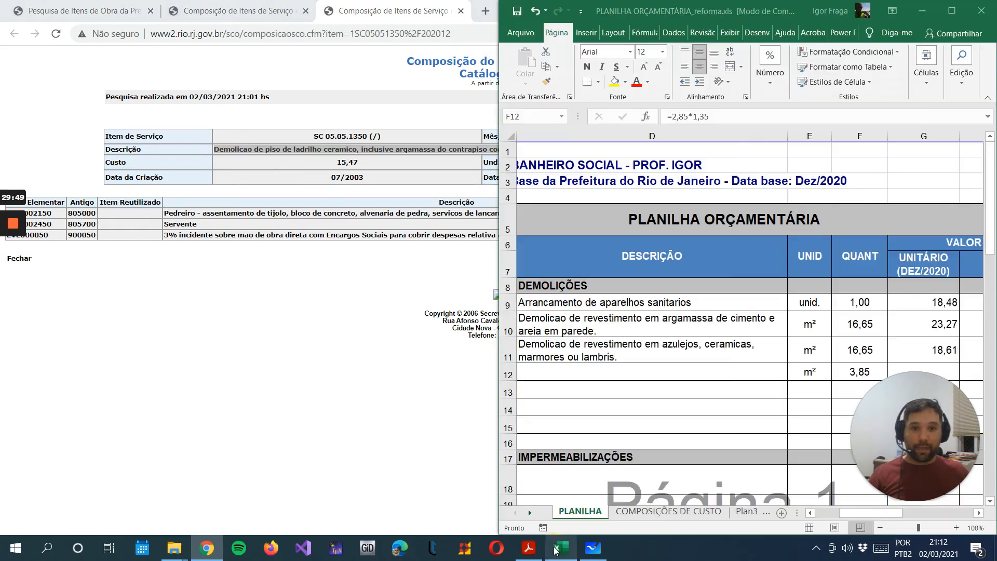
left_click(666, 375)
double_click(666, 375)
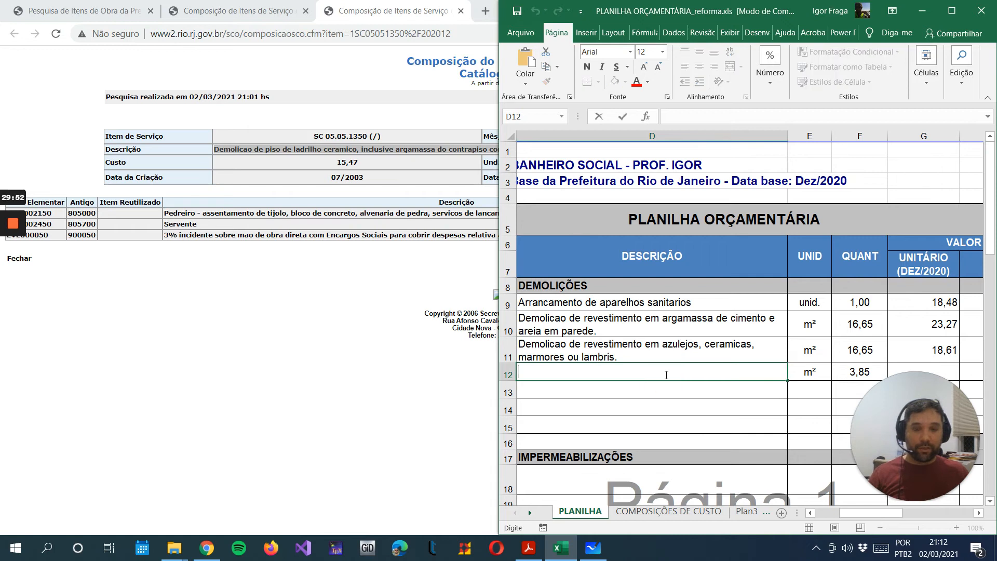
key("ctrl+v")
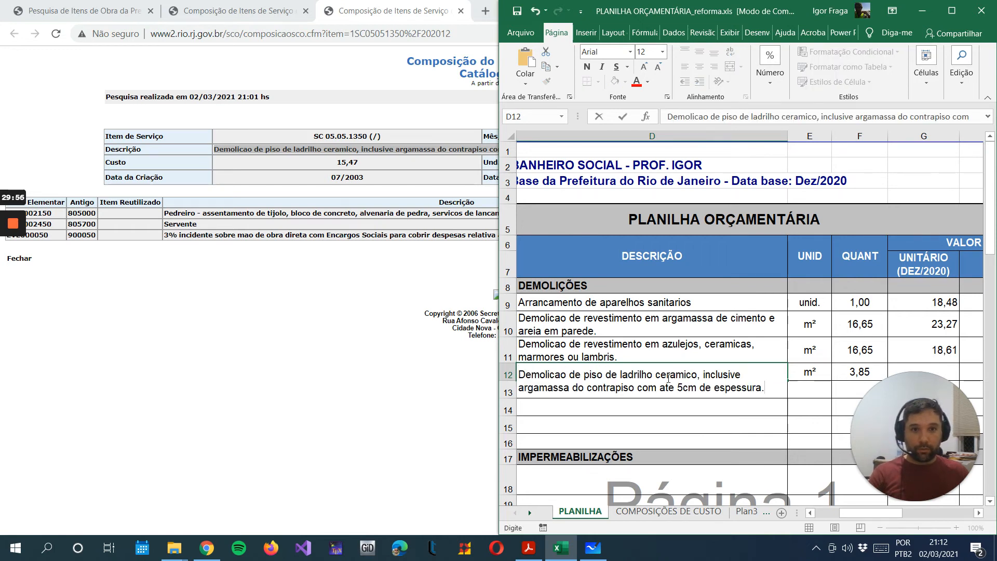
key("Return")
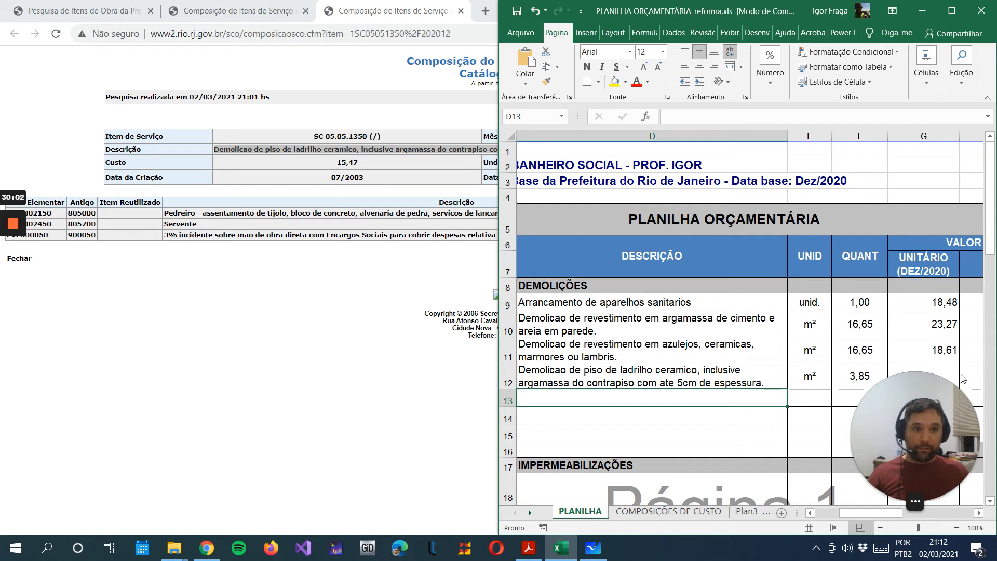
Enter 15,47 as the unit price of the ceramic floor demolition in cell G12
left_click(933, 372)
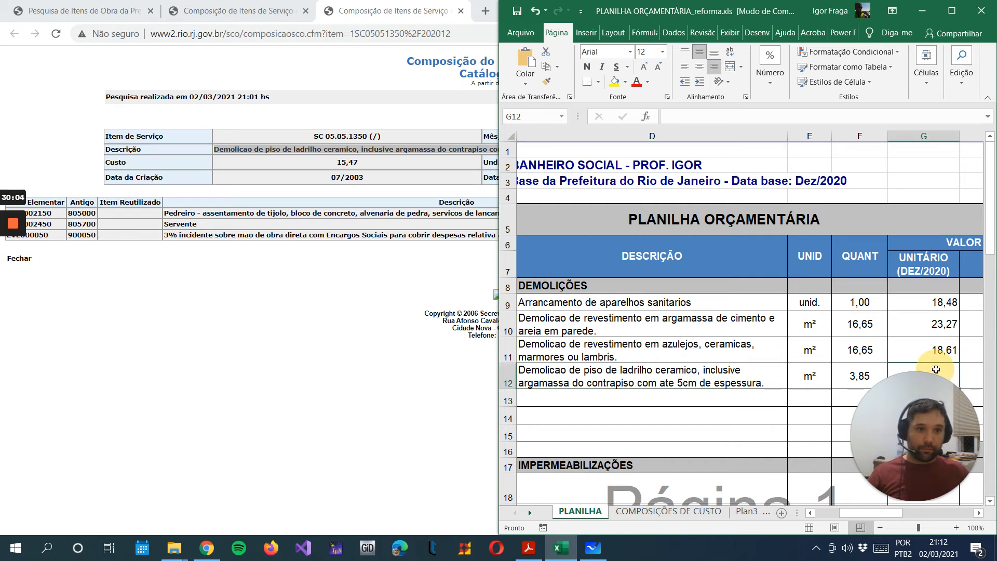
type("15")
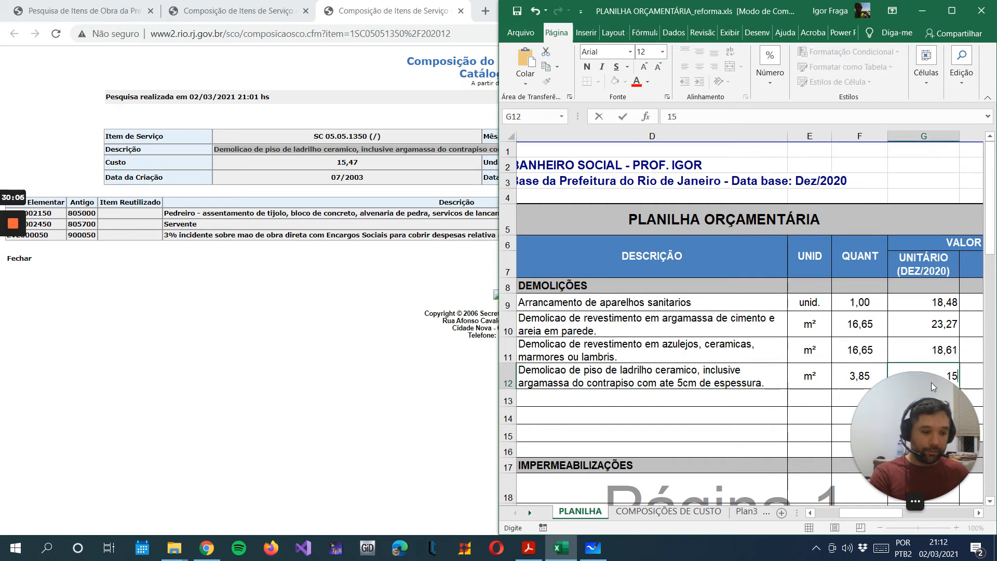
type(",47")
key("Return")
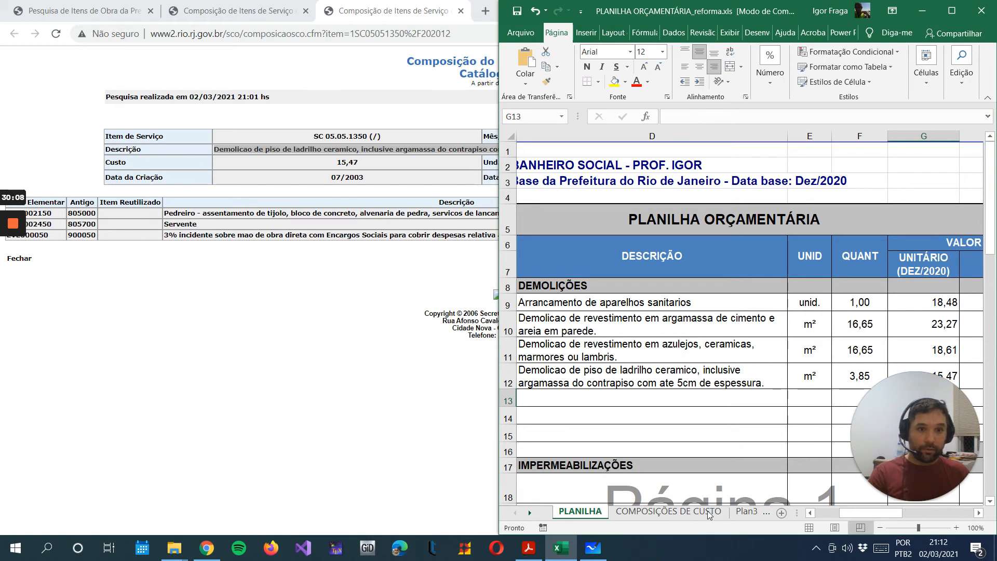
left_click(809, 512)
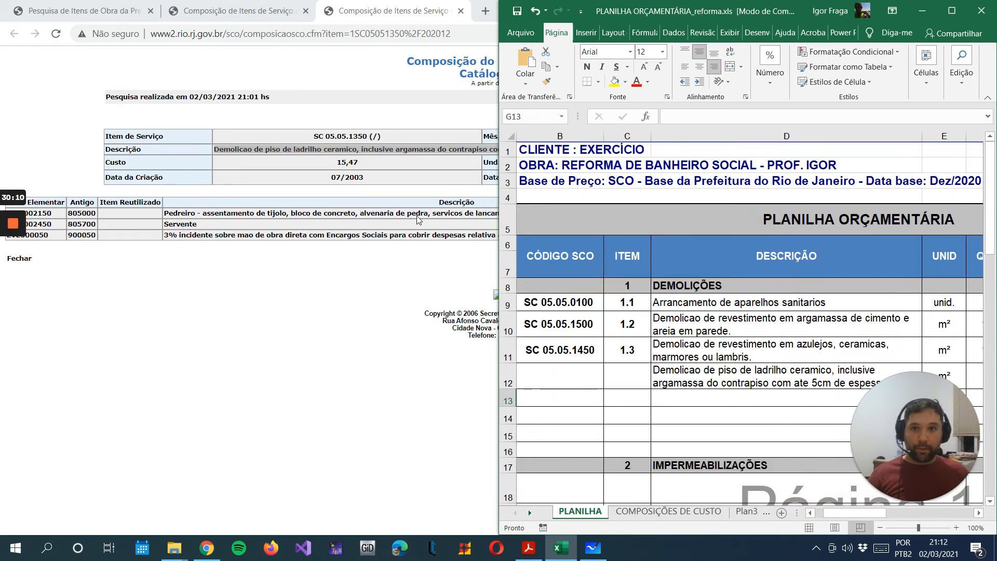
Switch to Chrome and arrange its window side by side with the Excel spreadsheet
key("alt+Tab")
left_click_drag(683, 3, 0, 129)
left_click(185, 138)
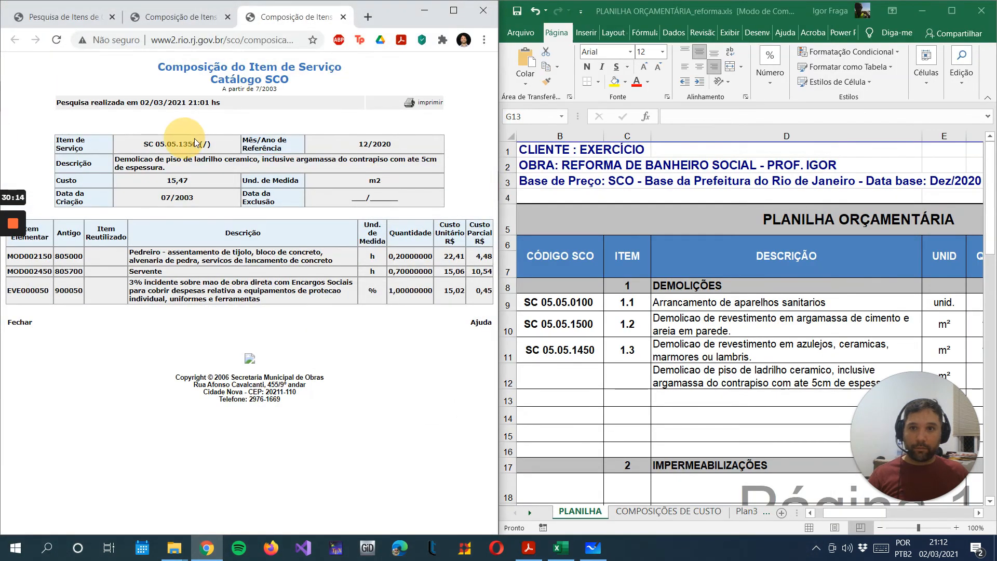
Copy the SCO code SC 05.05.1350 from Chrome into Excel cell B12, matching the destination formatting
left_click_drag(198, 144, 108, 150)
key("ctrl+c")
left_click(571, 379)
key("ctrl+v")
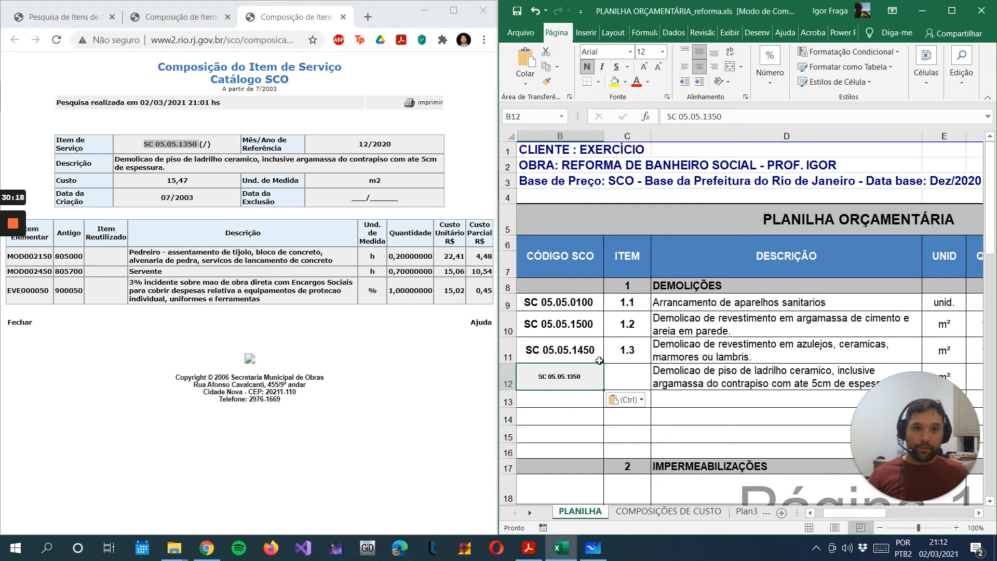
key("ctrl+z")
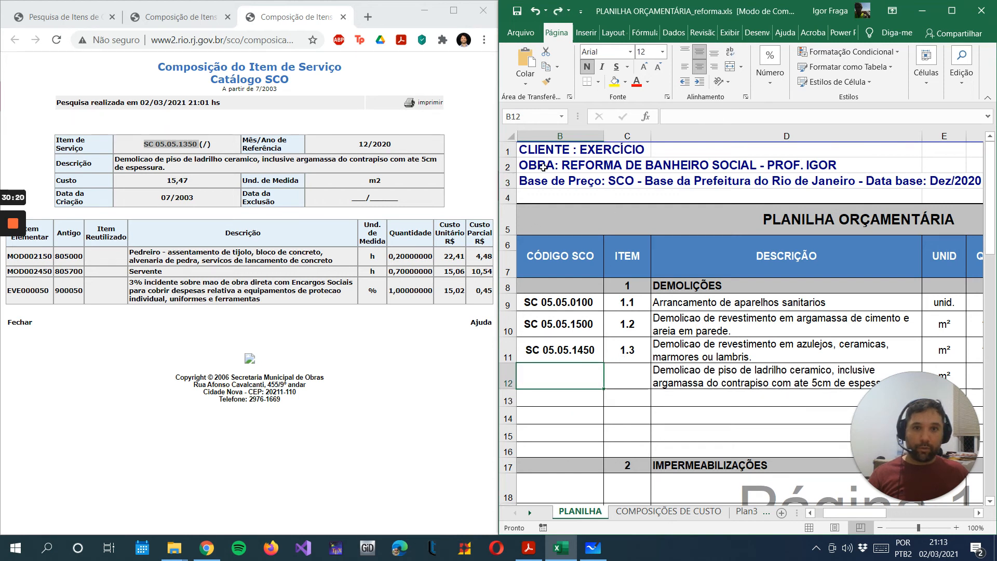
left_click(529, 89)
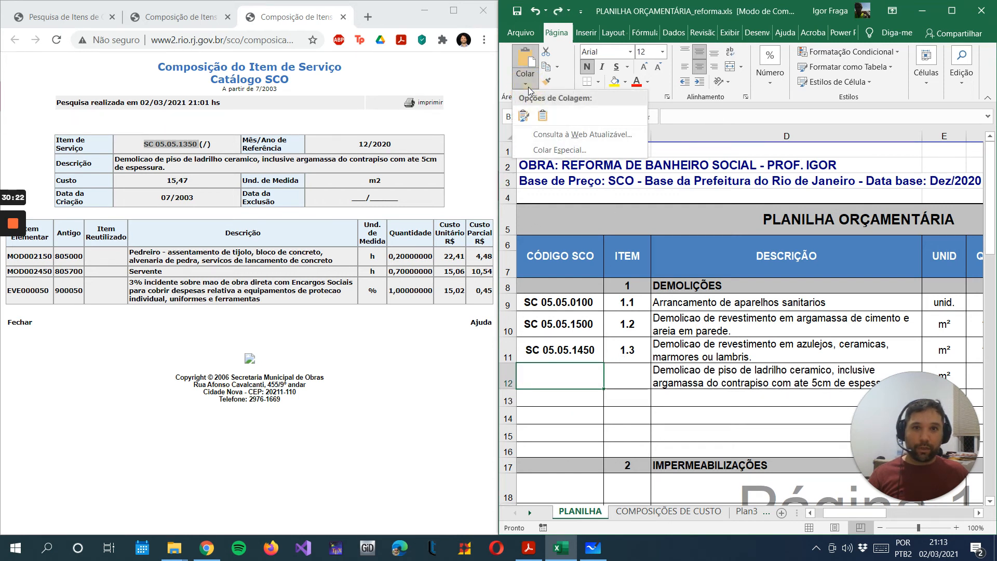
left_click(535, 120)
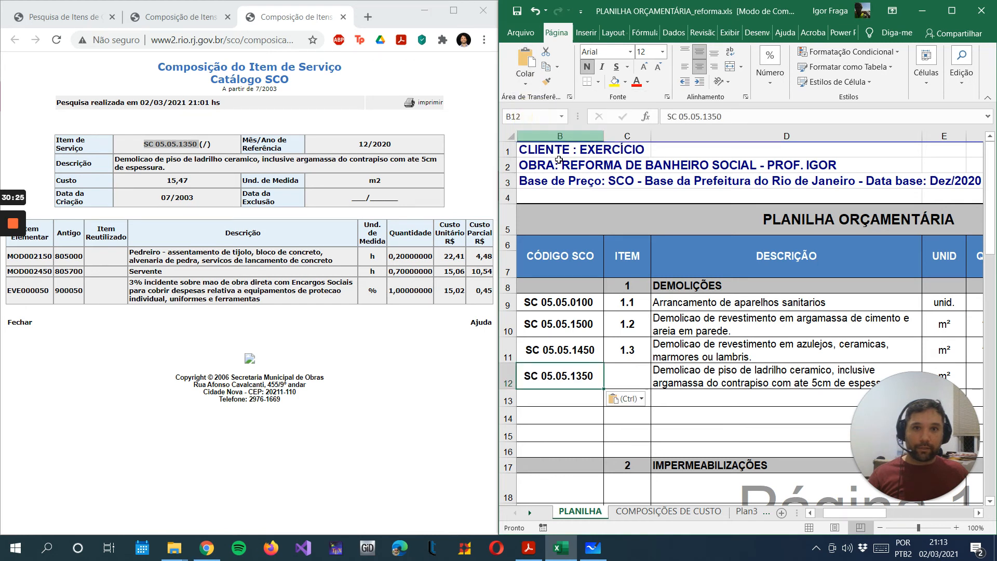
Number the ceramic floor demolition as item 1.4 in cell C12
left_click(624, 385)
type("1.")
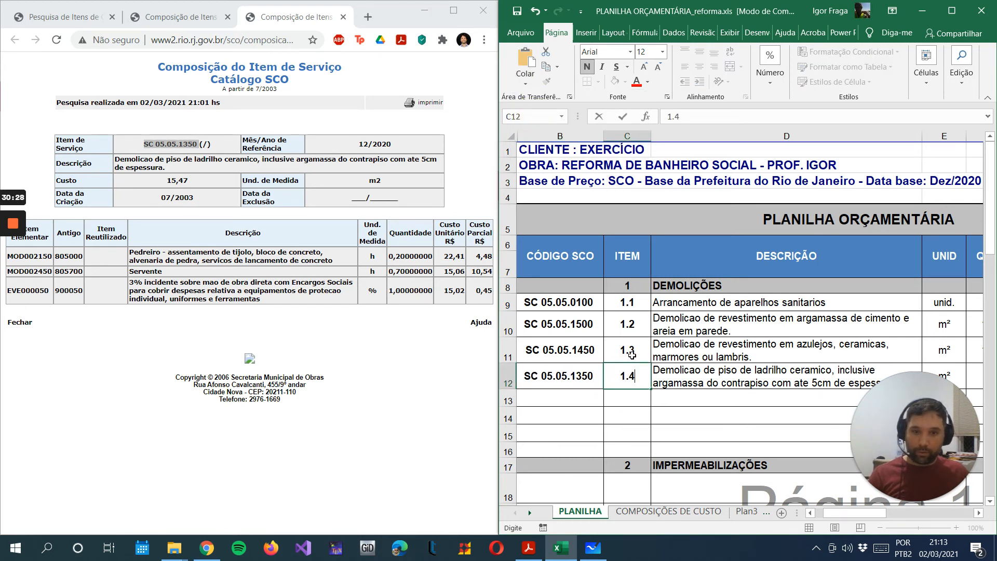
type("4")
key("Return")
Copy the description "Arrancamento de bancada de pia ou banca seca de ate 1m de altura por ate 0,80m de largura." from Chrome into Excel cell D13
left_click(164, 23)
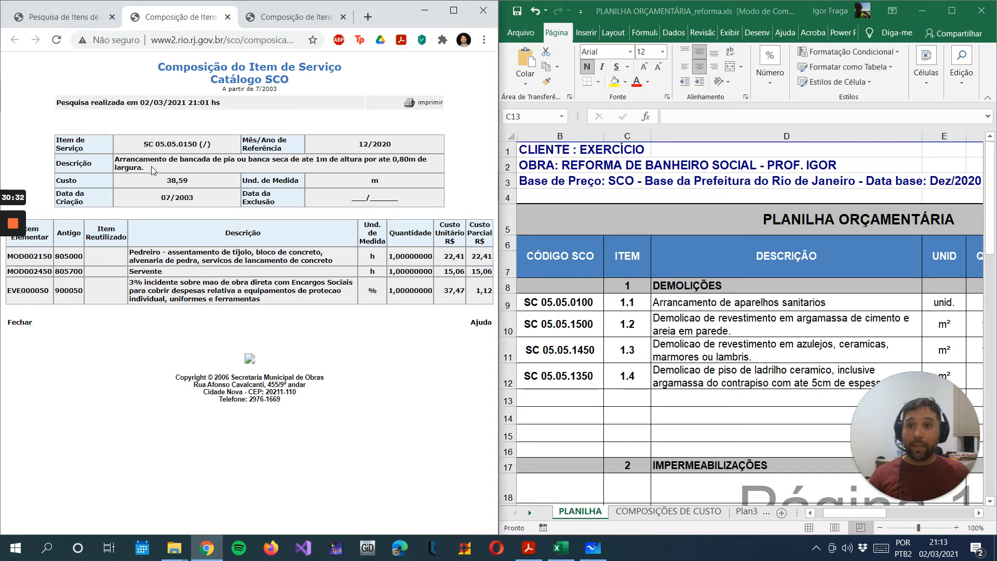
triple_click(133, 156)
left_click_drag(128, 157, 114, 157)
key("ctrl+c")
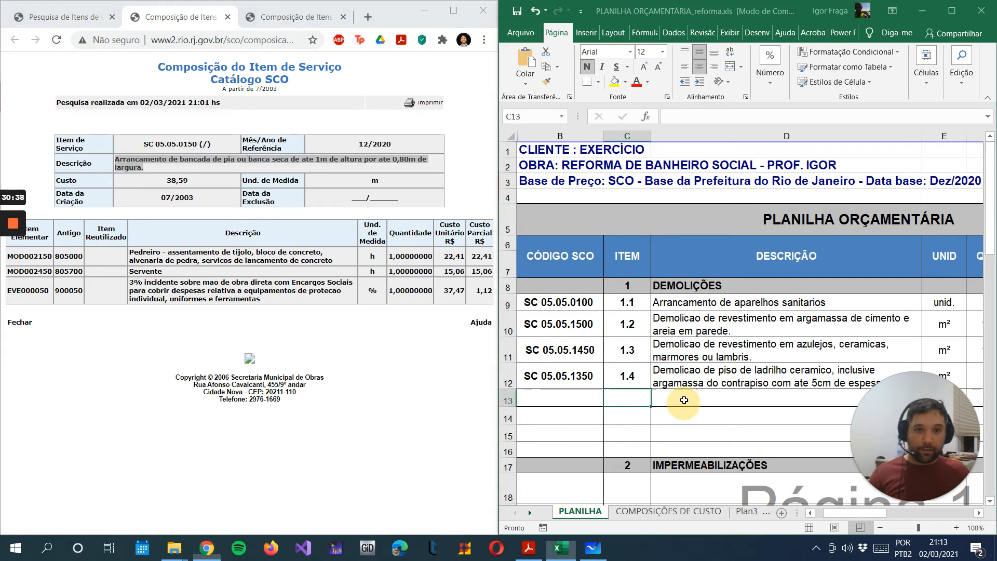
left_click(685, 400)
double_click(686, 399)
key("ctrl+v")
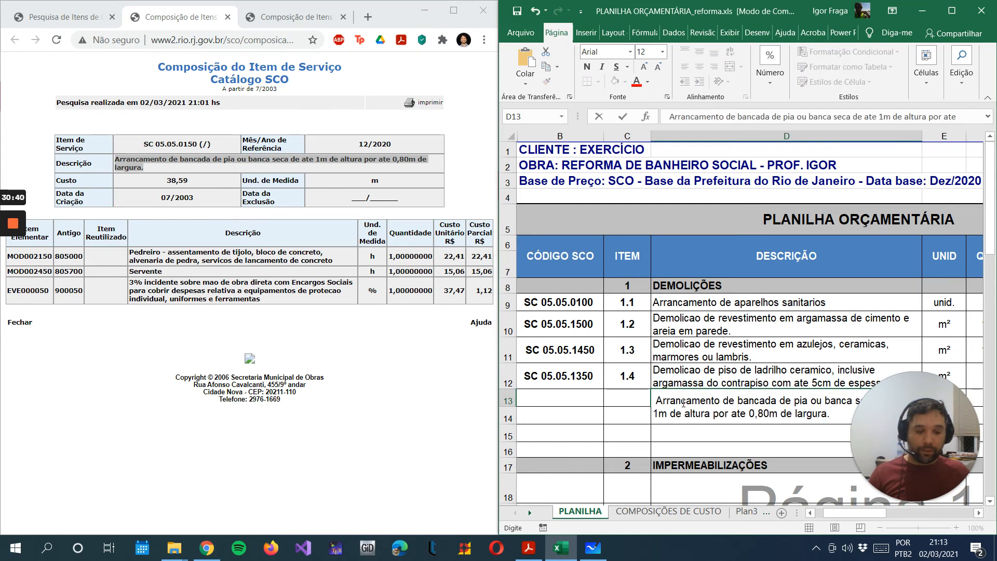
key("Return")
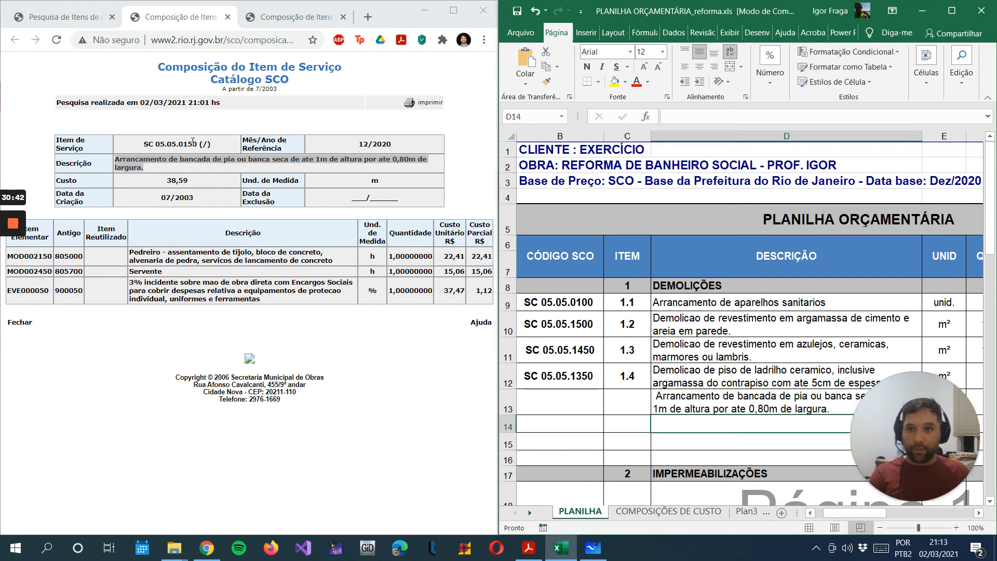
Copy the SCO code SC 05.05.0150 from Chrome into Excel cell B13, removing the trailing "(/)"
left_click_drag(195, 141, 146, 141)
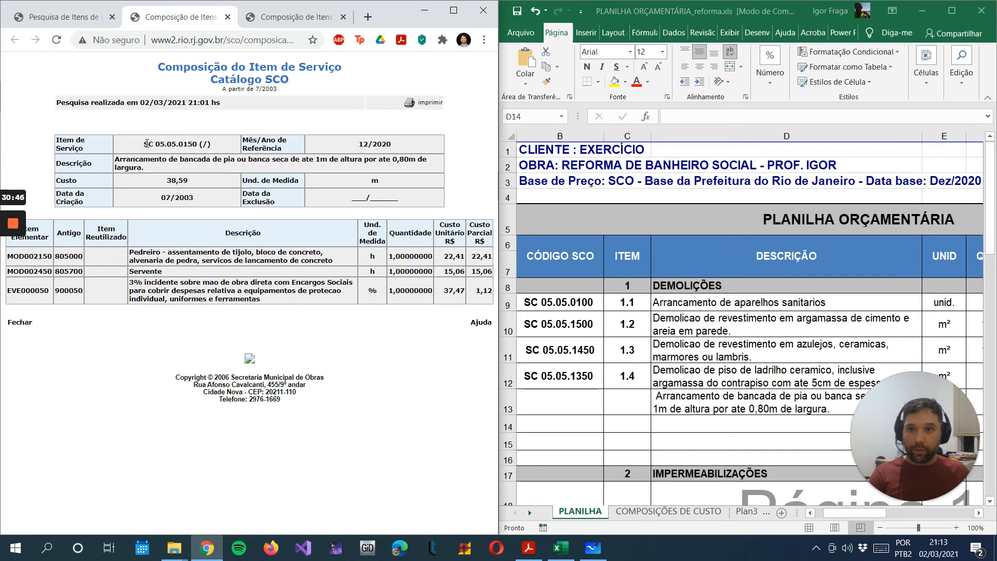
triple_click(146, 143)
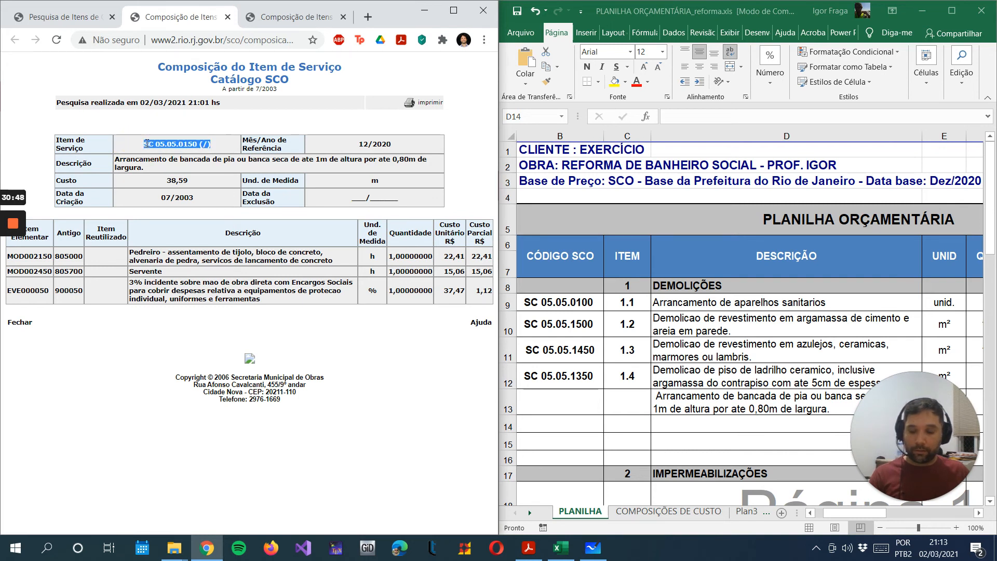
left_click(540, 410)
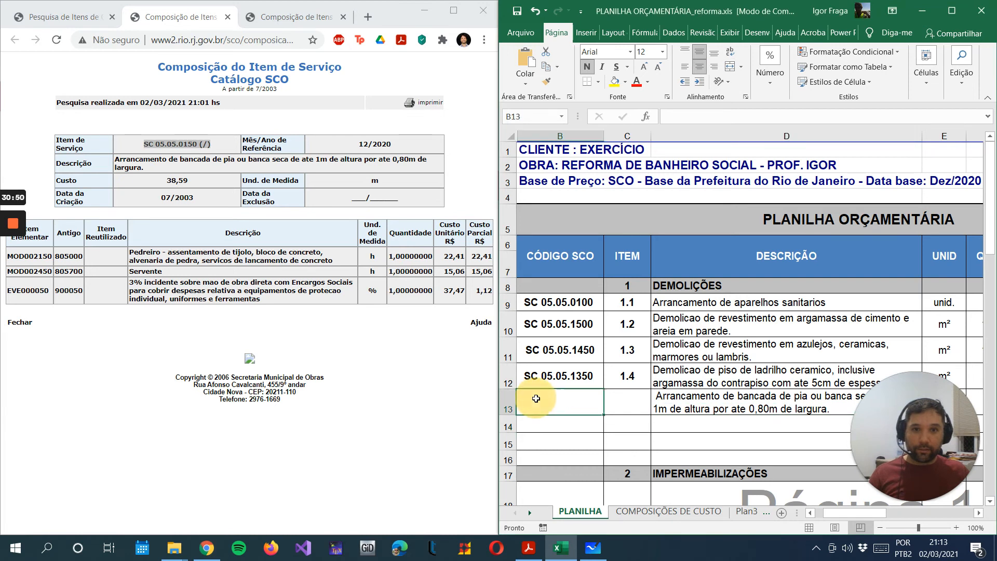
double_click(570, 397)
key("ctrl+v")
key("BackSpace")
key("BackSpace")
key("BackSpace")
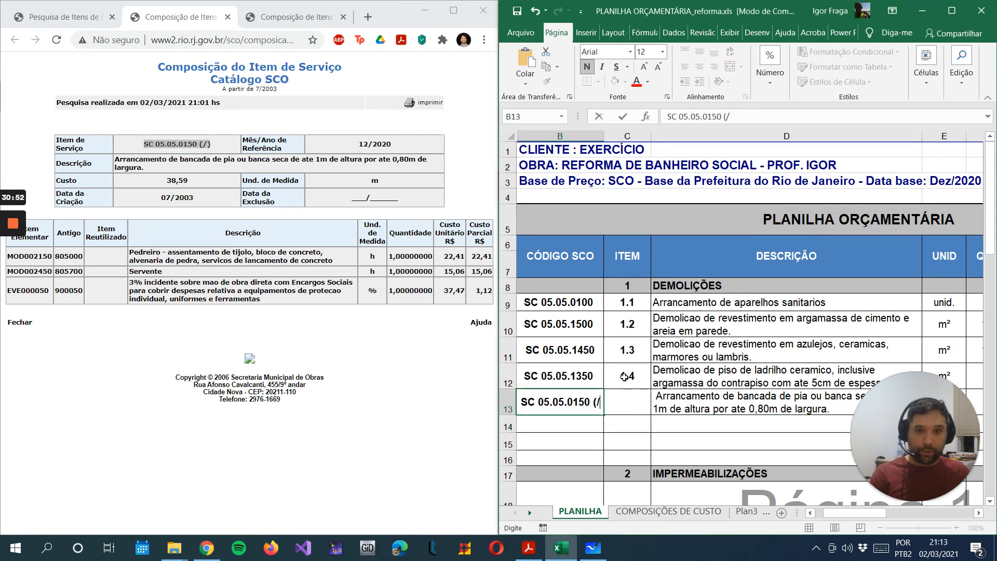
Number the sink countertop removal as item 1.5 in cell C13
left_click(624, 409)
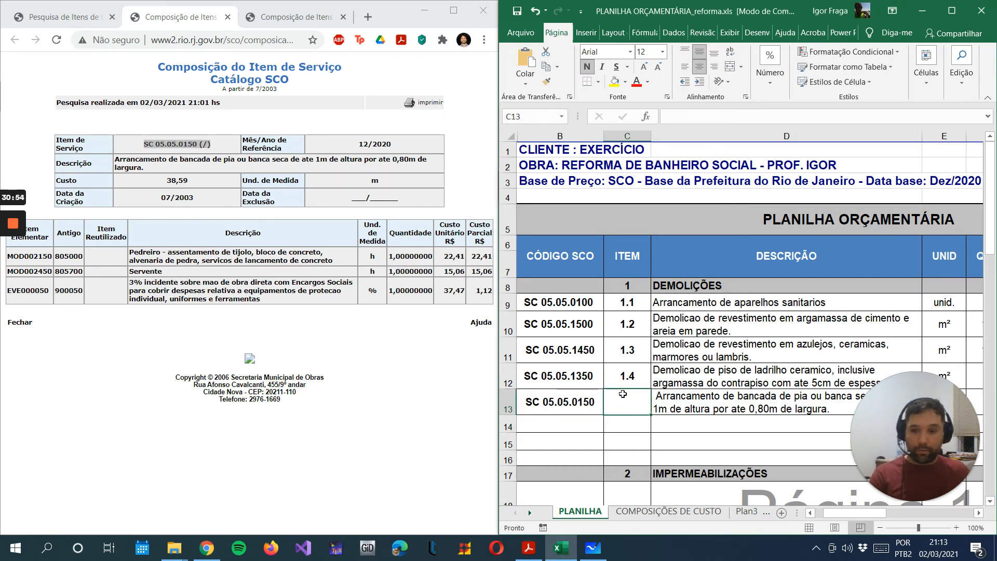
type("1.5")
key("Return")
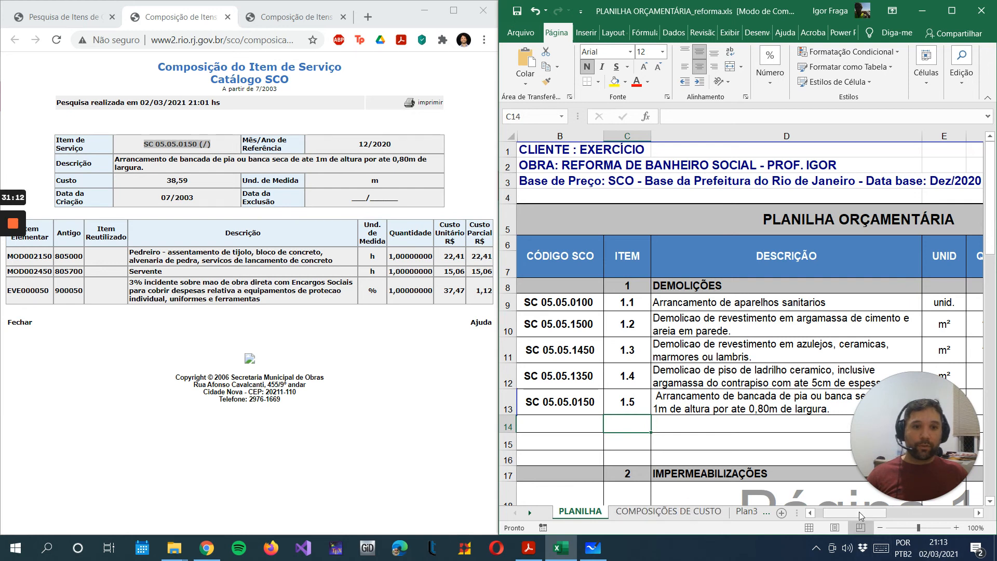
Enter "unid." as the unit of item 1.5 in cell E13
left_click_drag(859, 514, 888, 511)
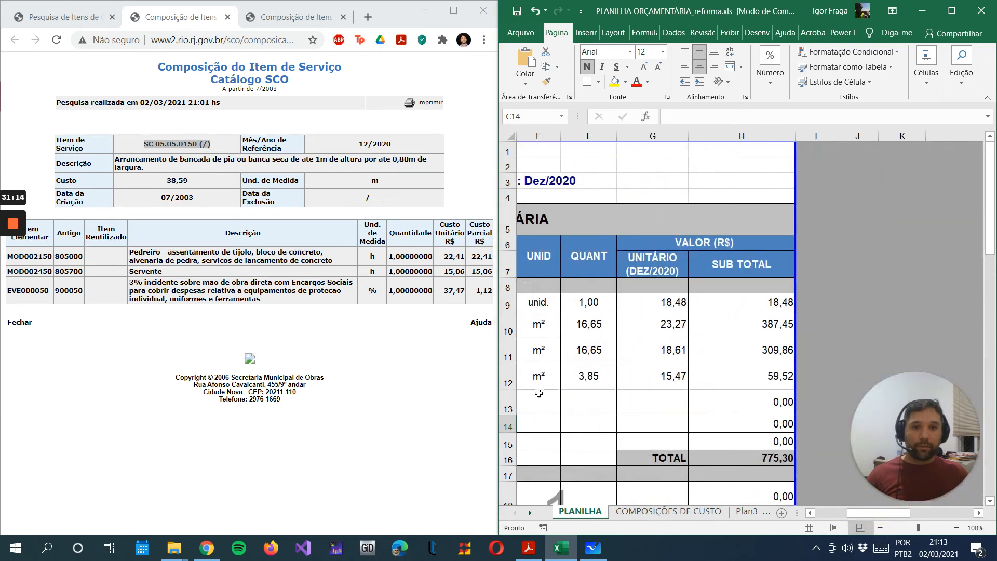
left_click(532, 398)
type("unid.")
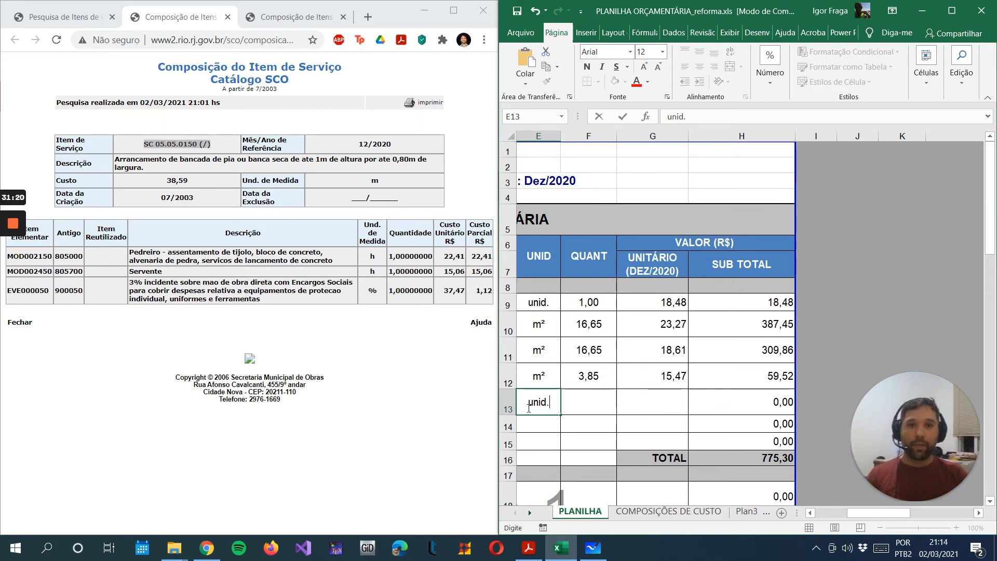
key("Return")
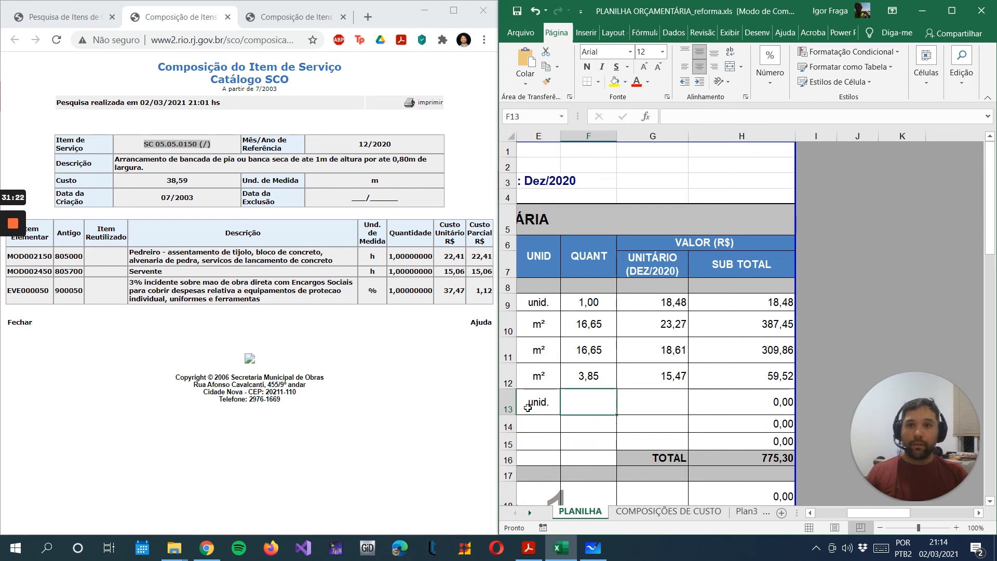
Set item 1.5's quantity to 1 in cell F13 and its unit price to 38,59 in cell G13
type("38,59")
key("Return")
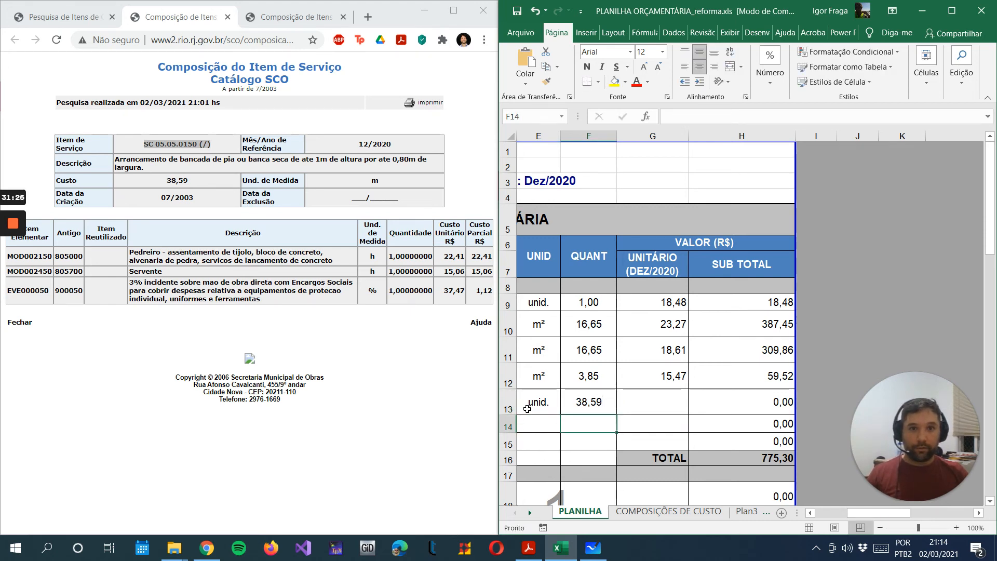
key("Up")
type("1")
key("Tab")
type("38,59")
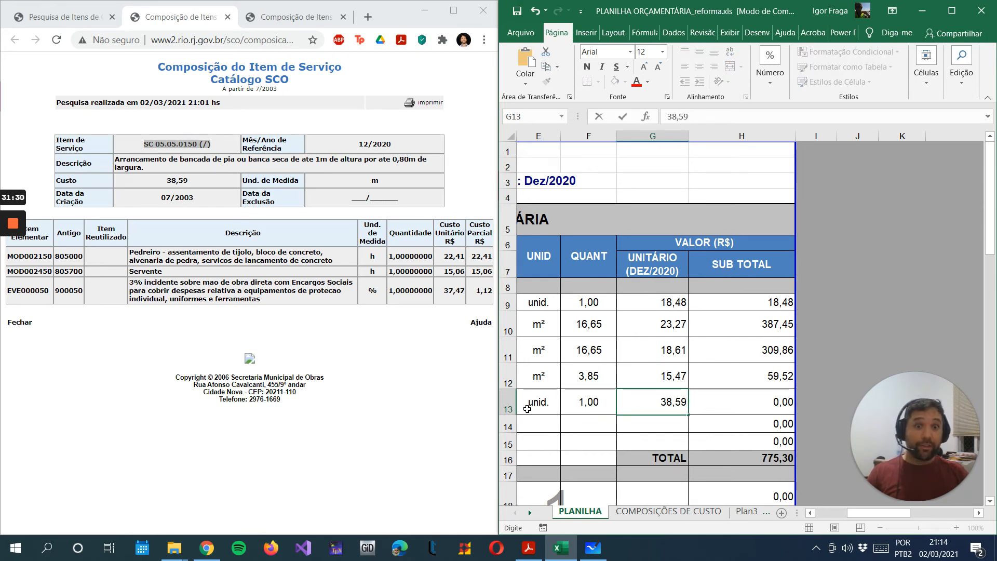
key("Return")
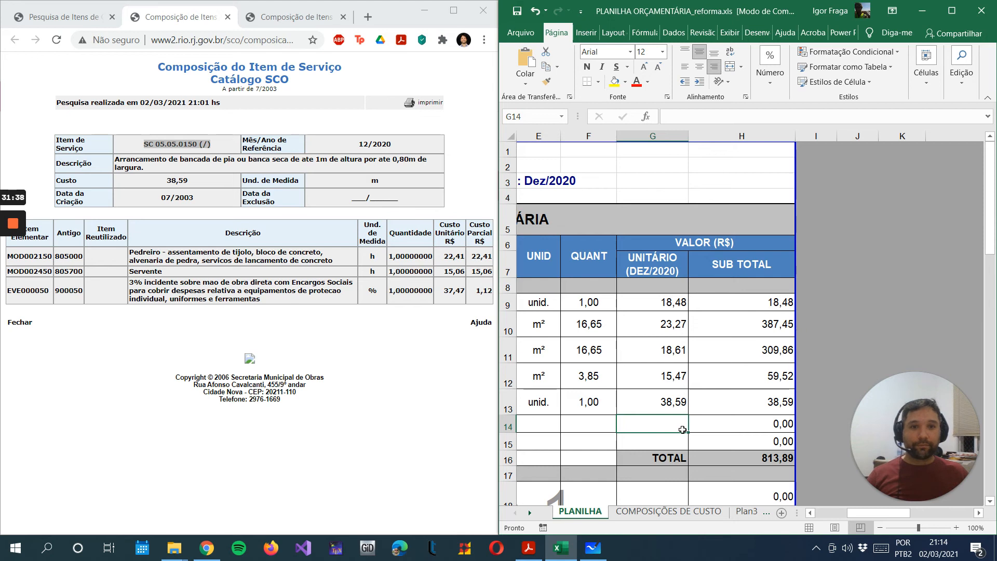
Close both SCO item composition pages in Chrome, going back to the list of search results
left_click_drag(856, 513, 829, 506)
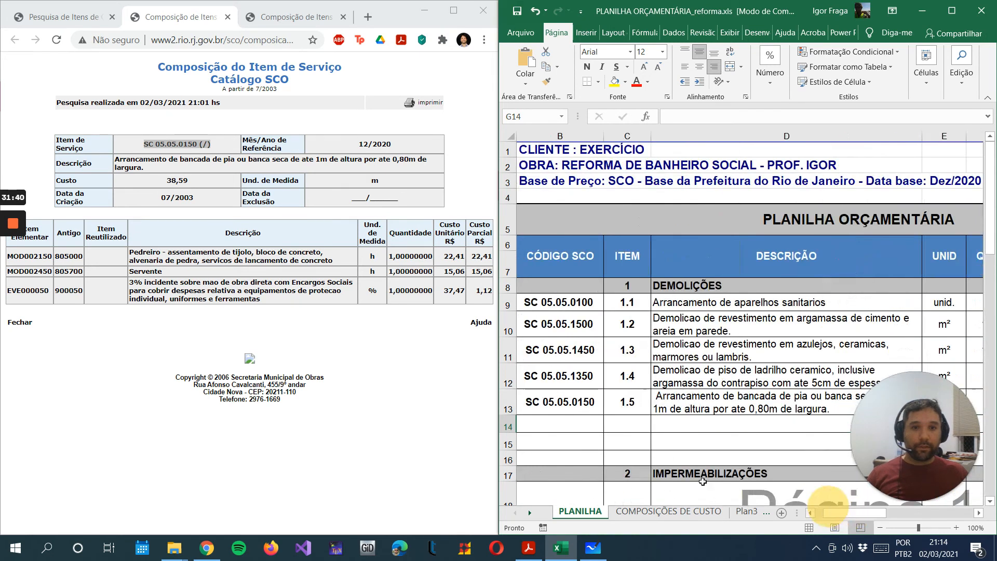
left_click(228, 16)
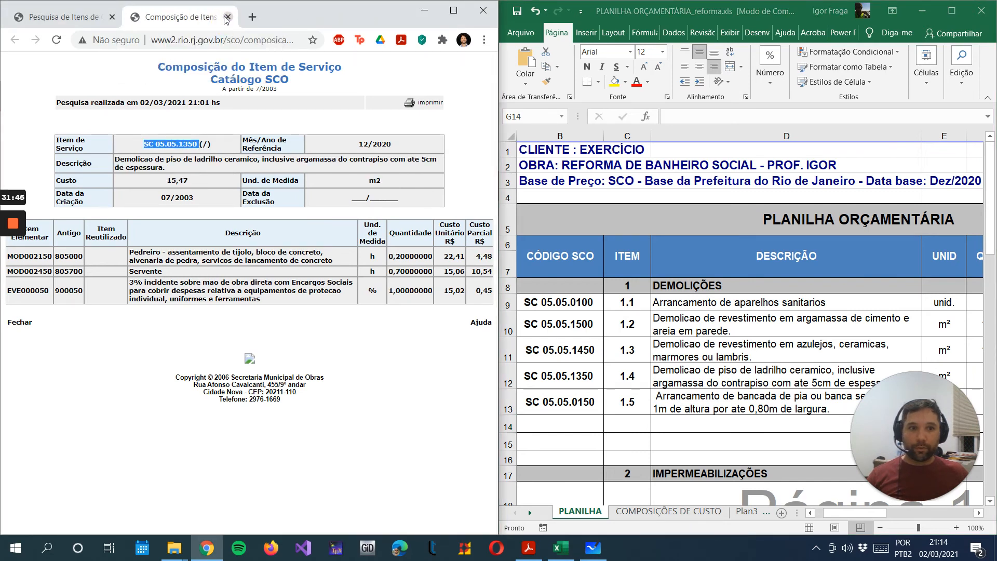
left_click(834, 511)
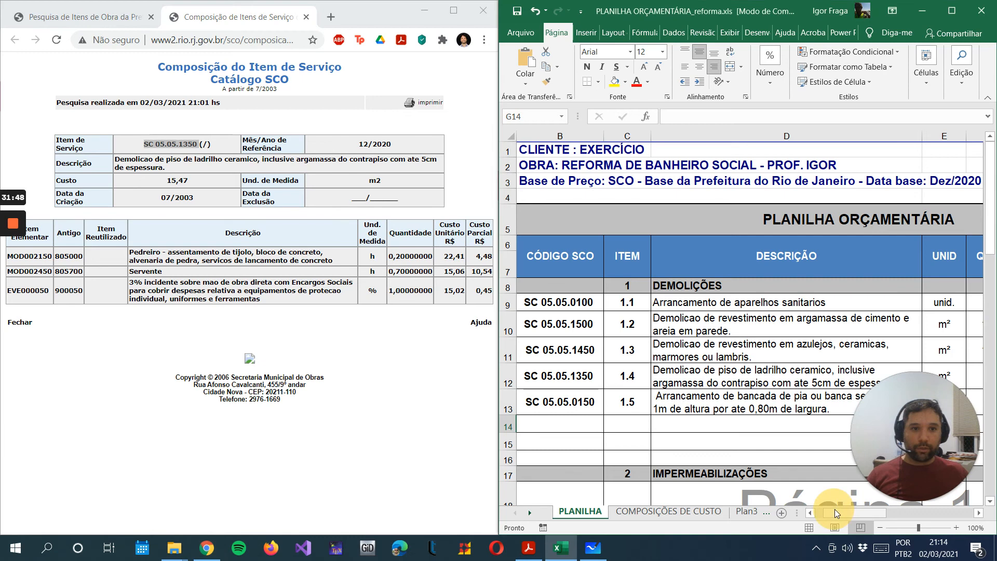
left_click_drag(866, 512, 789, 515)
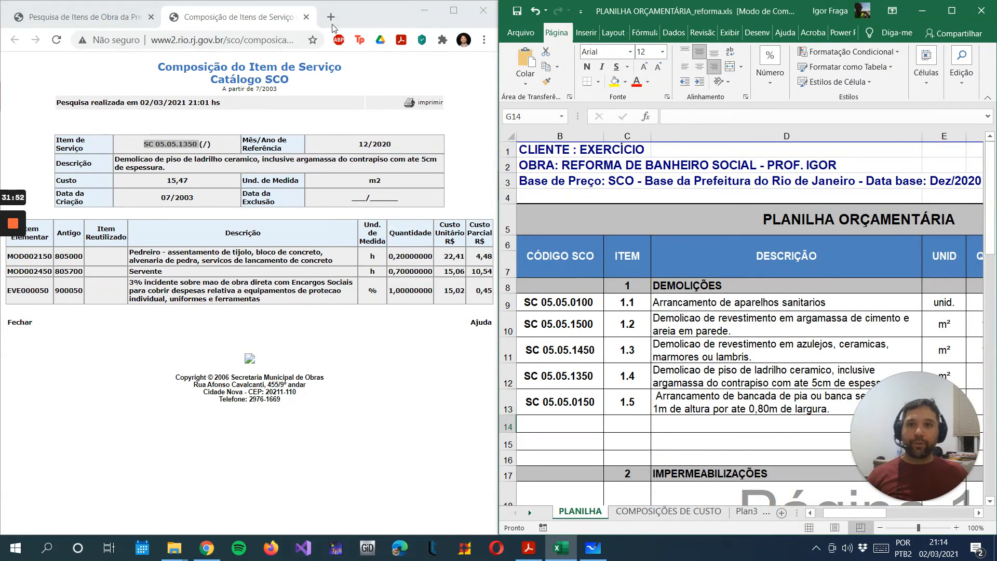
left_click(306, 17)
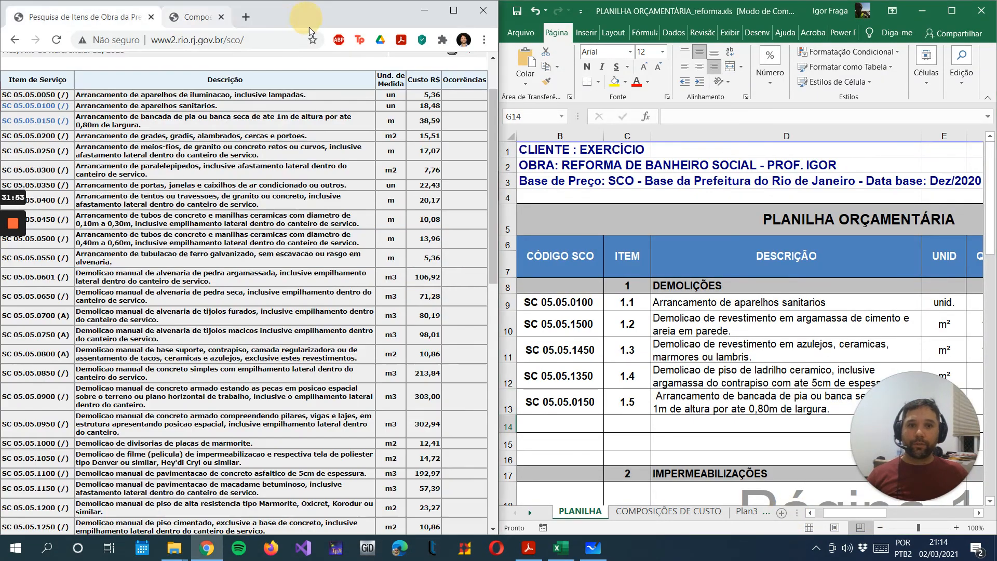
Try deleting rows 14 to 16 below item 1.5 in Excel, and undo the deletion
left_click(511, 421)
left_click_drag(513, 421, 508, 456)
right_click(509, 456)
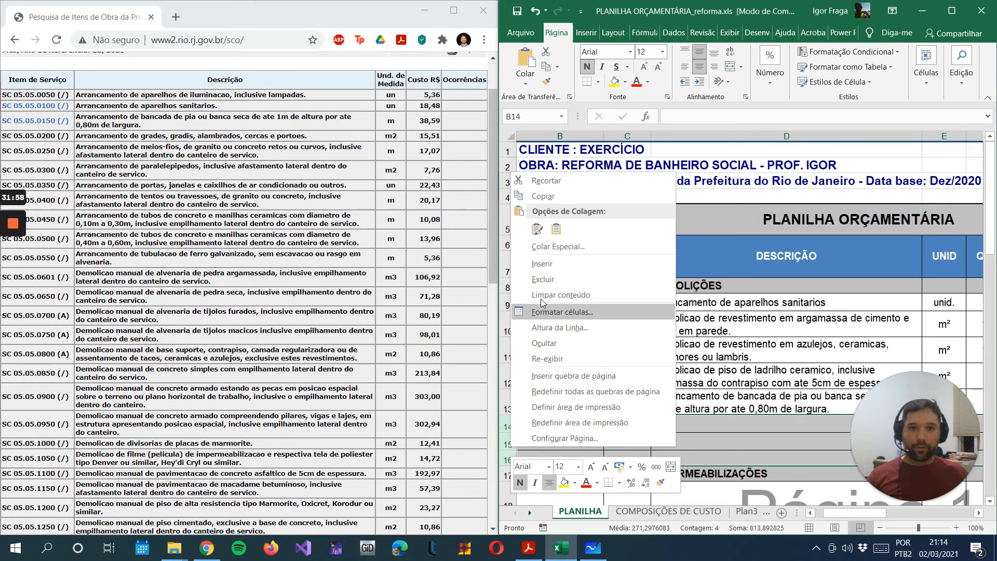
left_click(549, 280)
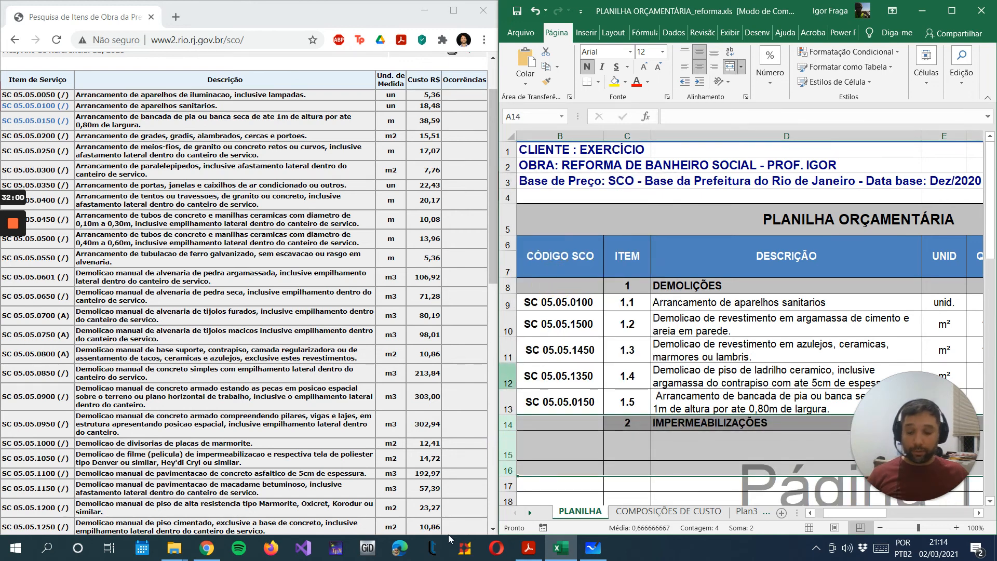
key("ctrl+z")
Delete the two unused rows 14 and 15 at the end of the demolition section
left_click(626, 441)
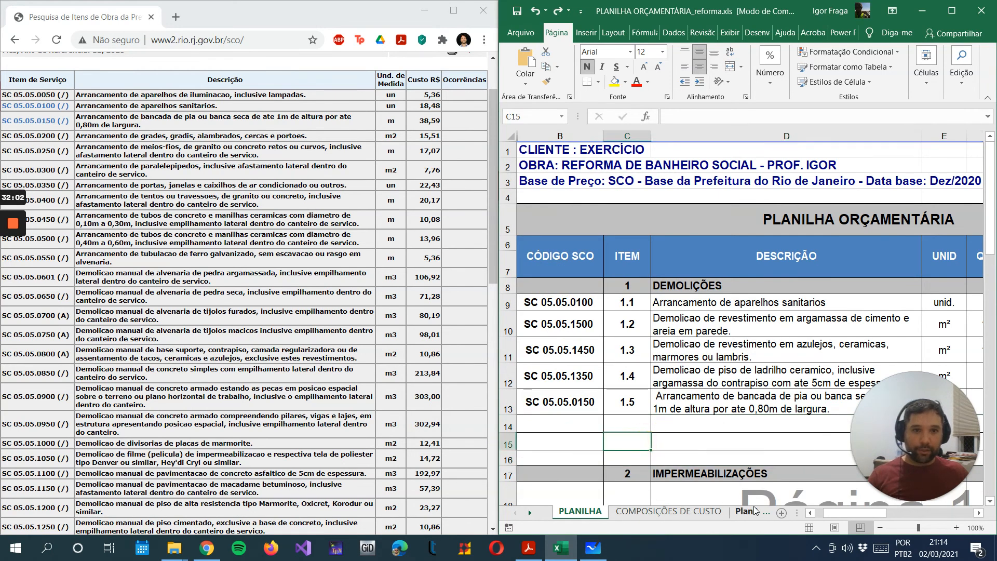
left_click_drag(846, 515, 750, 504)
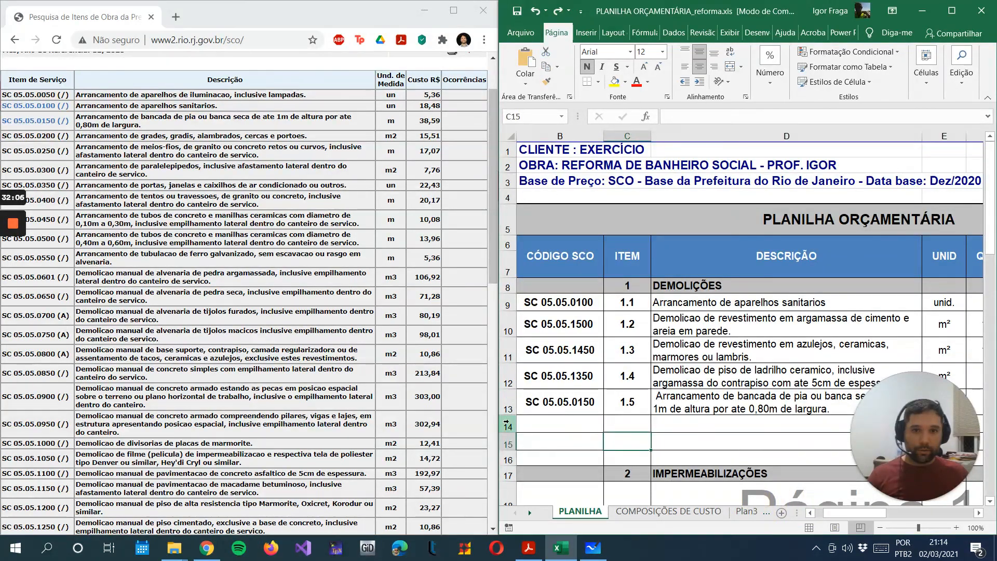
left_click_drag(506, 423, 508, 459)
right_click(511, 445)
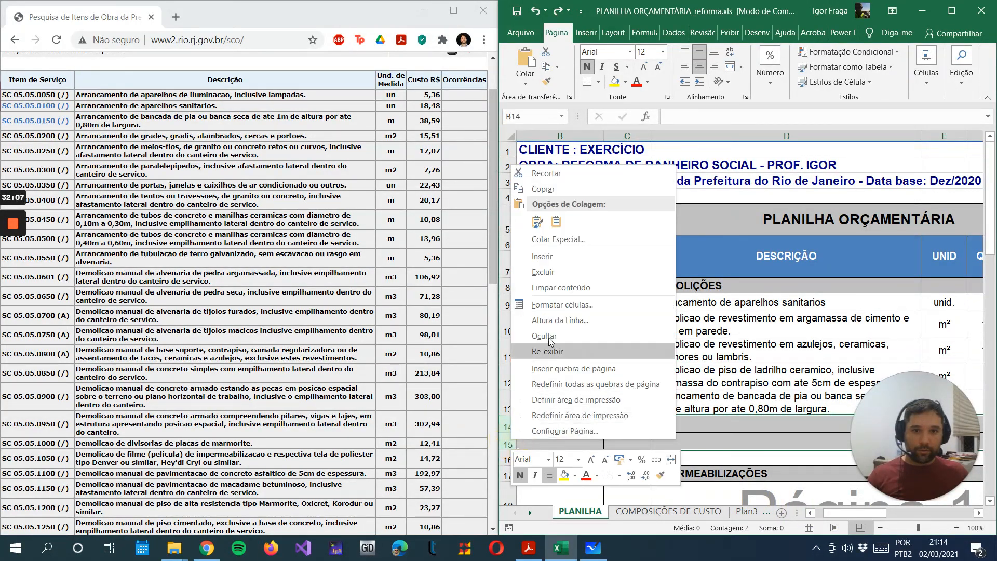
left_click(594, 267)
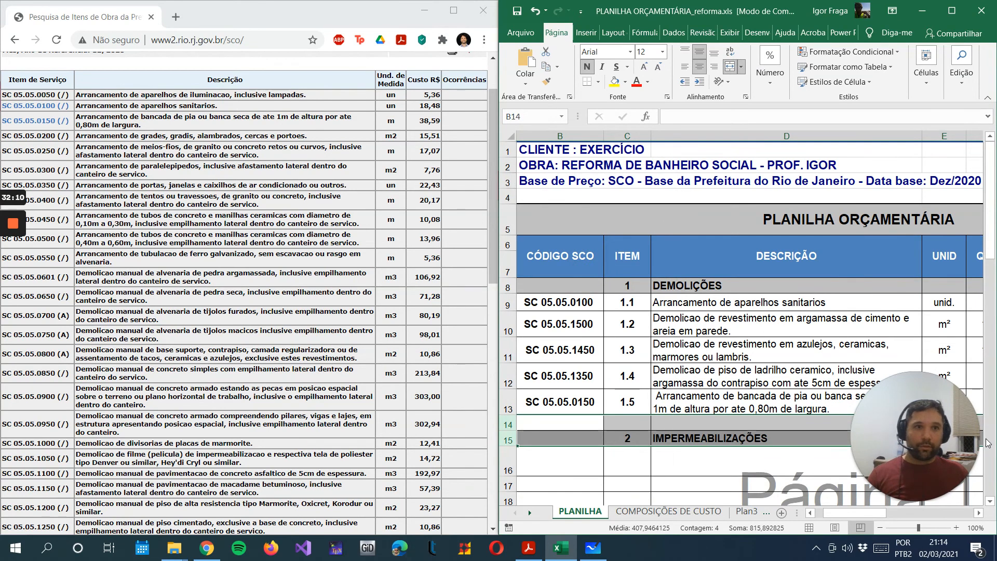
Check that the demolition total formula in H14 sums the subtotals of all five items
left_click_drag(924, 403, 927, 32)
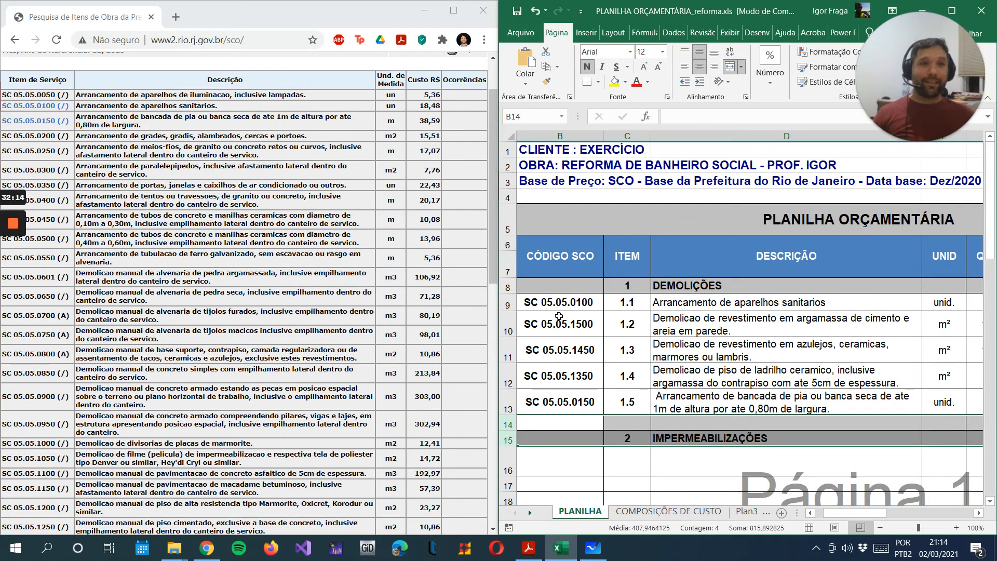
left_click_drag(849, 514, 887, 512)
double_click(733, 423)
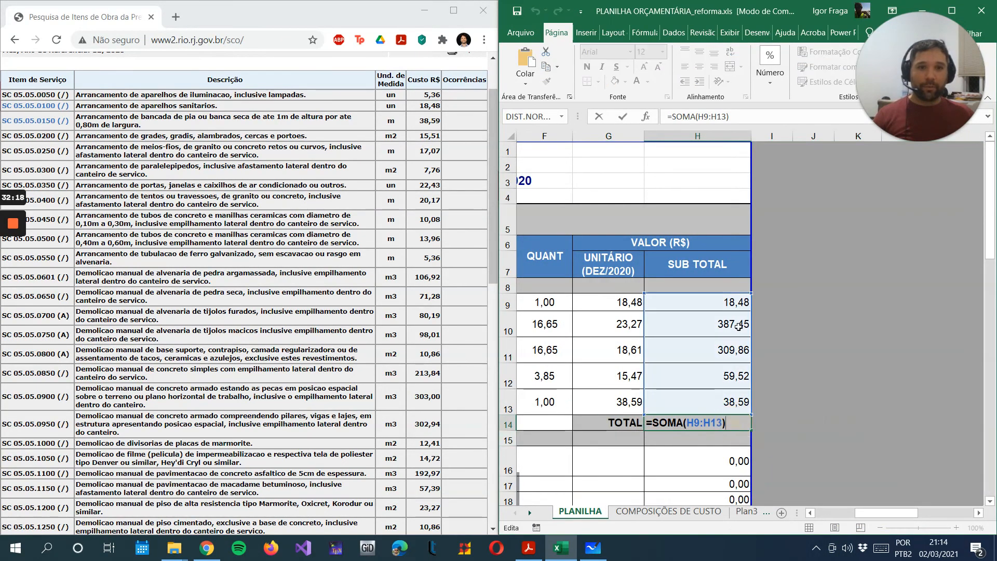
key("Return")
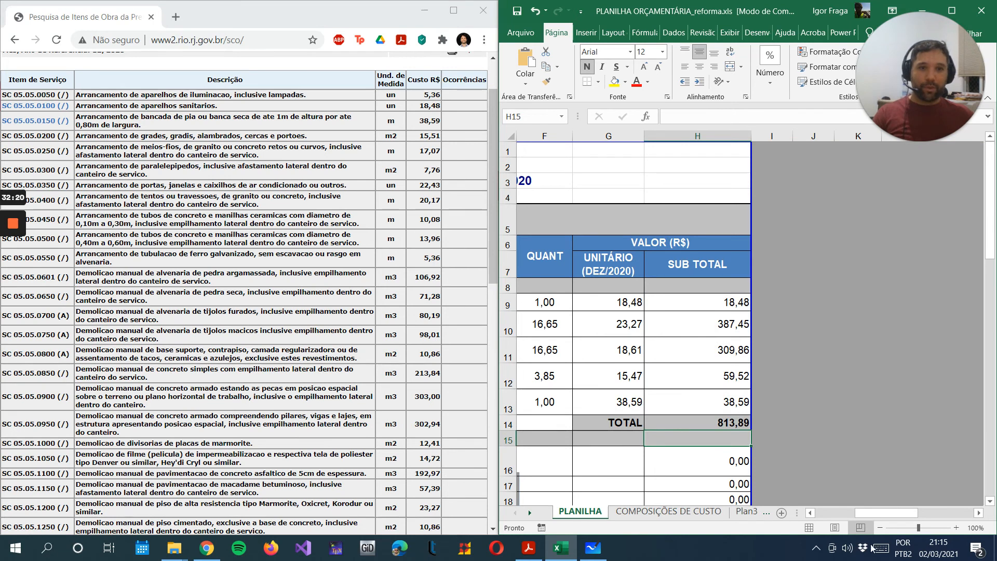
left_click_drag(884, 515, 851, 516)
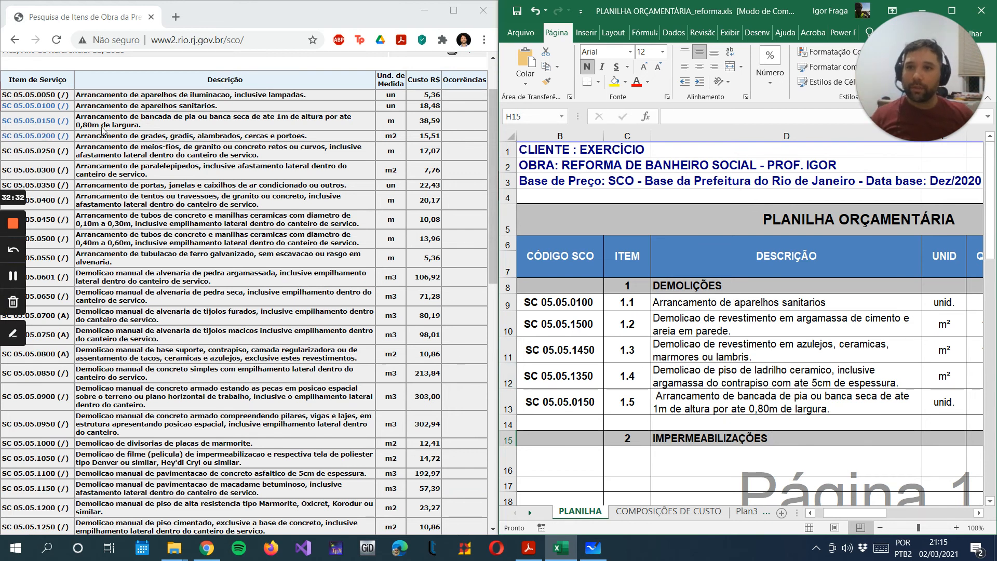
Return to the SCO catalogue search form in Chrome and set the family to "15 - Retirada de Escombros"
scroll(40, 141, "up", 2)
left_click(14, 40)
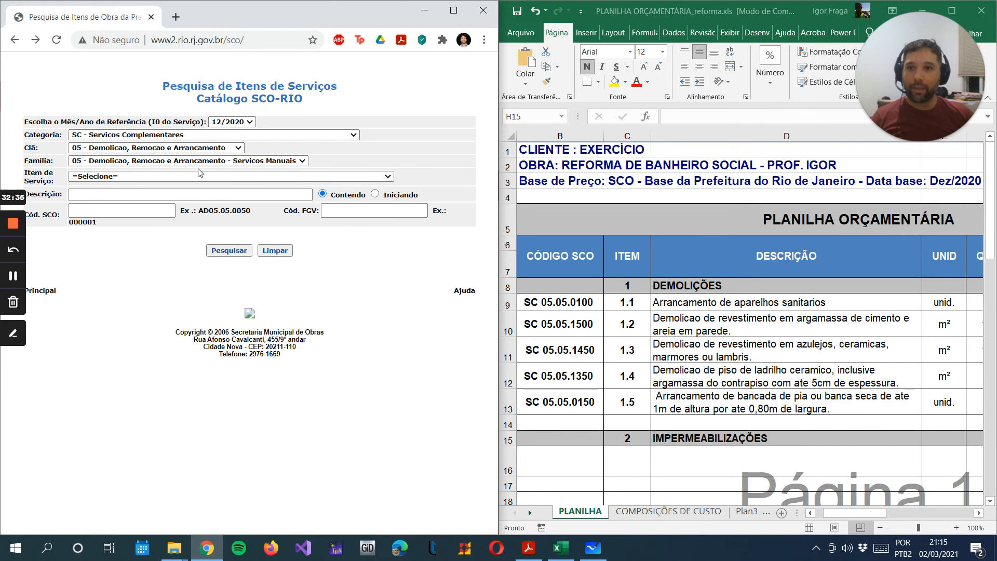
left_click(191, 147)
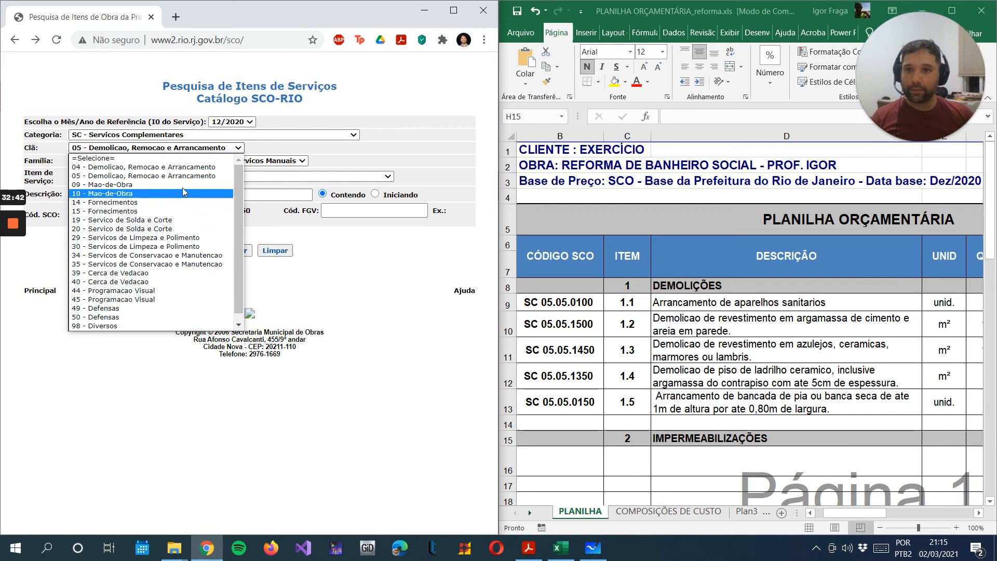
scroll(190, 213, "down", 1)
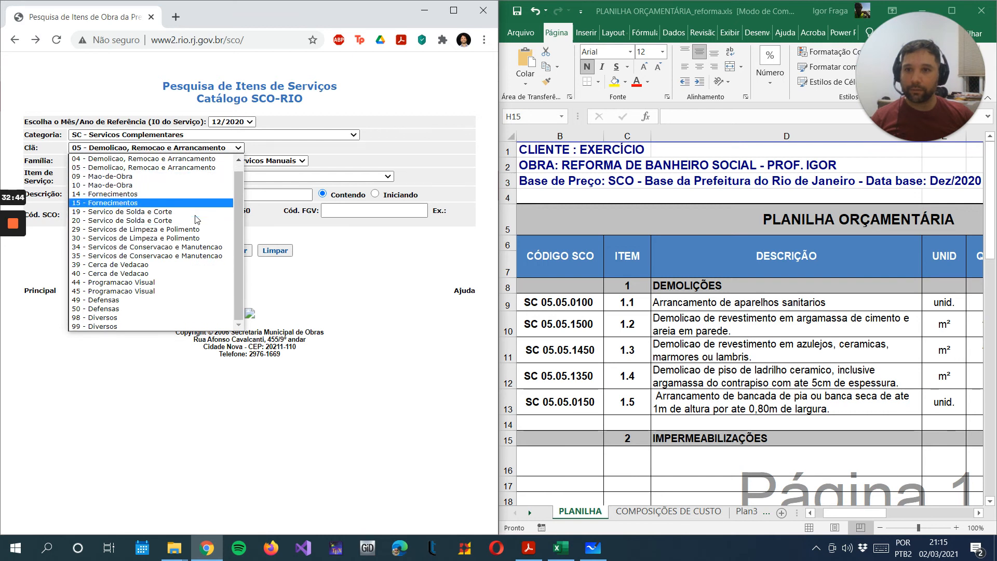
scroll(188, 240, "up", 1)
left_click(198, 148)
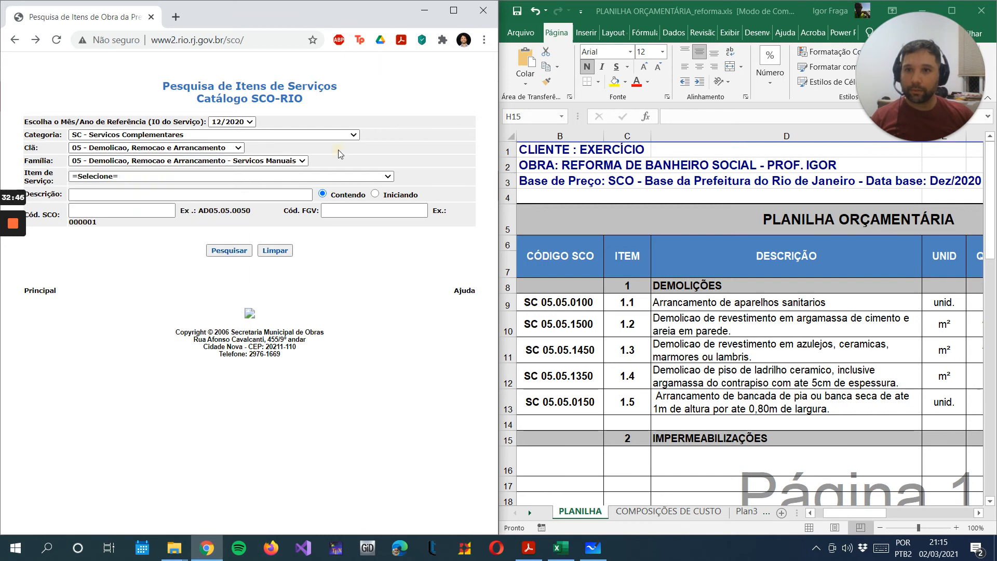
left_click(261, 162)
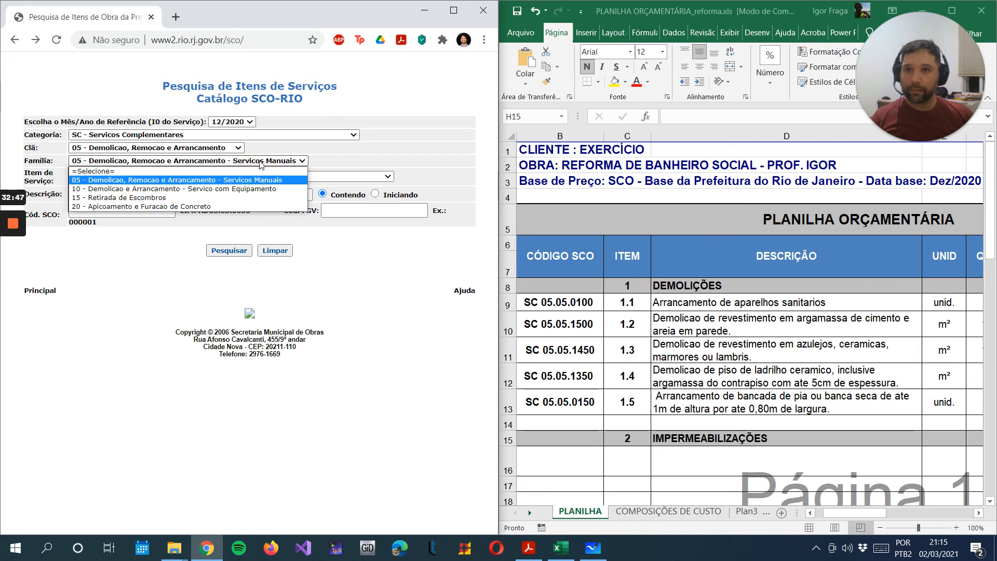
left_click(144, 198)
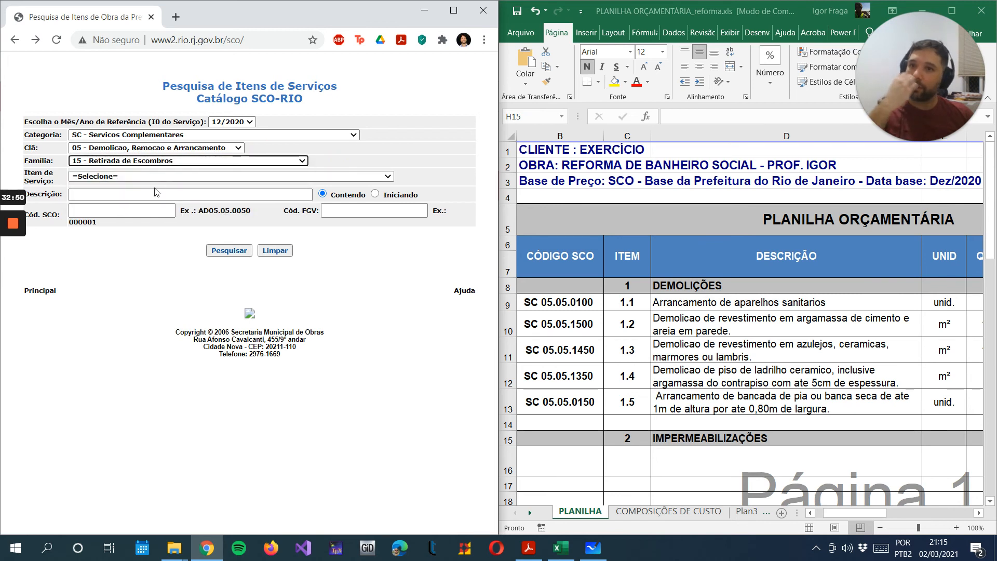
Search the whole debris removal family and open the composition of item SC 05.15.0200
left_click(170, 176)
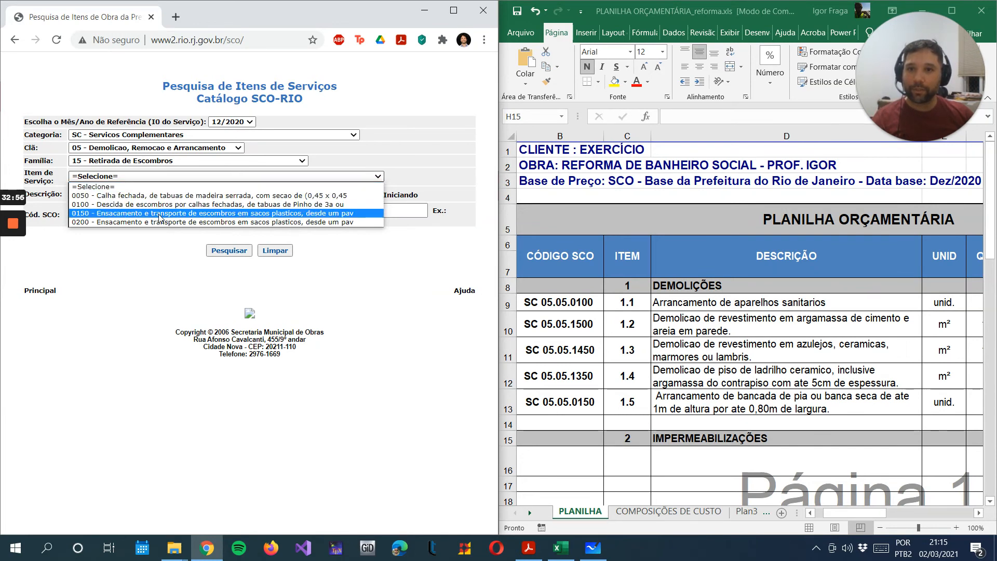
left_click(139, 261)
left_click(230, 254)
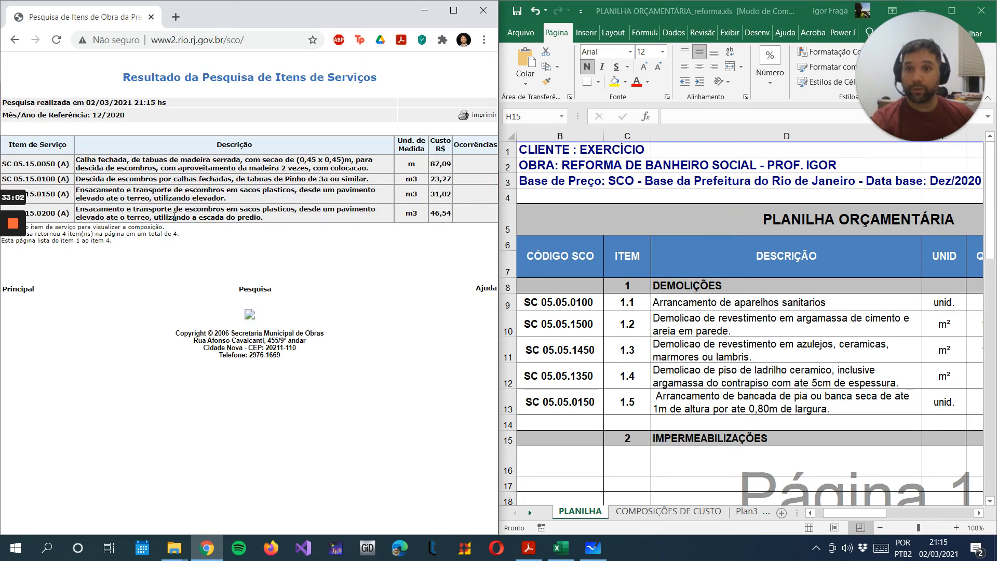
left_click(44, 211)
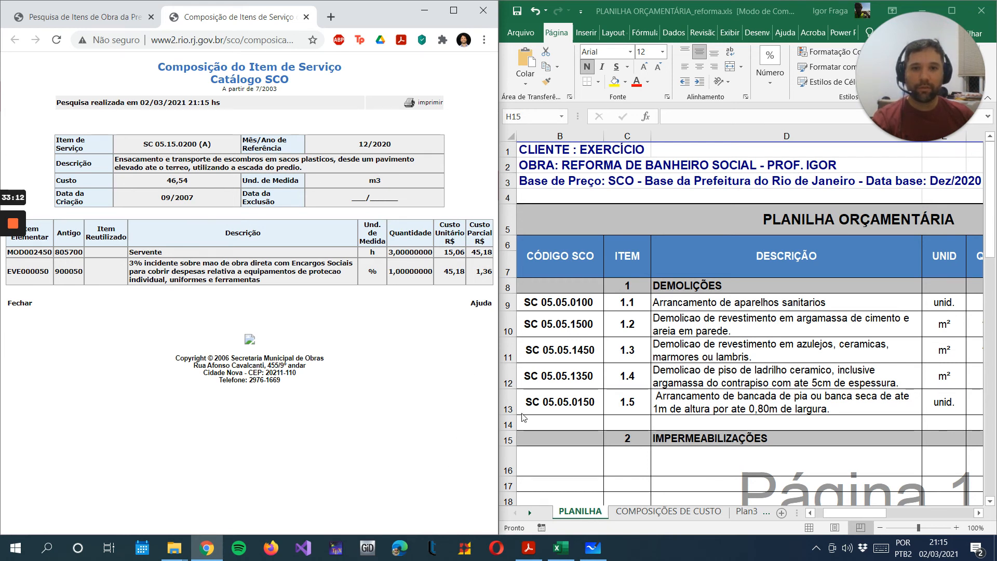
Insert a new row 14 below item 1.5 in the Excel budget and check its columns up to the subtotal
left_click(504, 426)
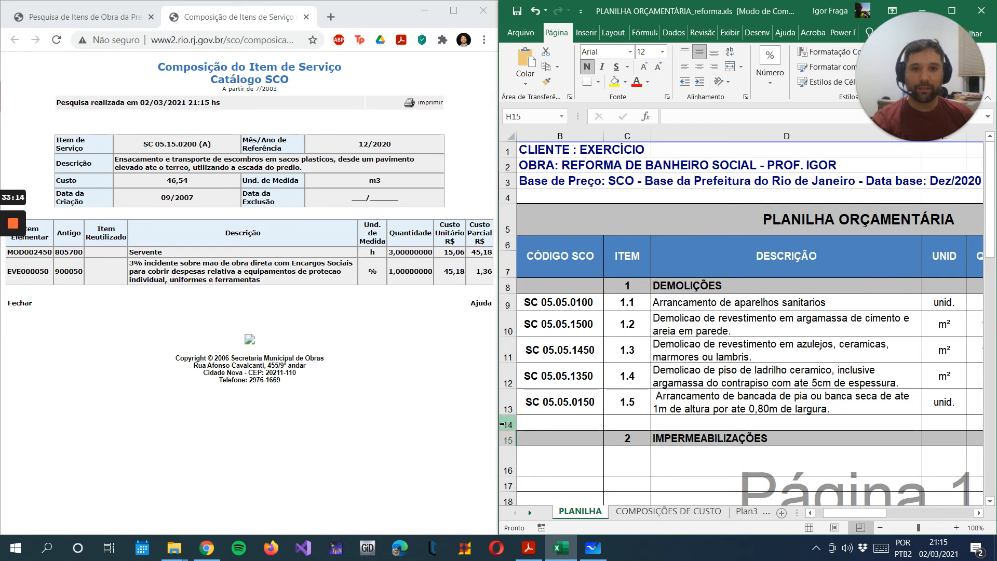
right_click(503, 424)
left_click(577, 242)
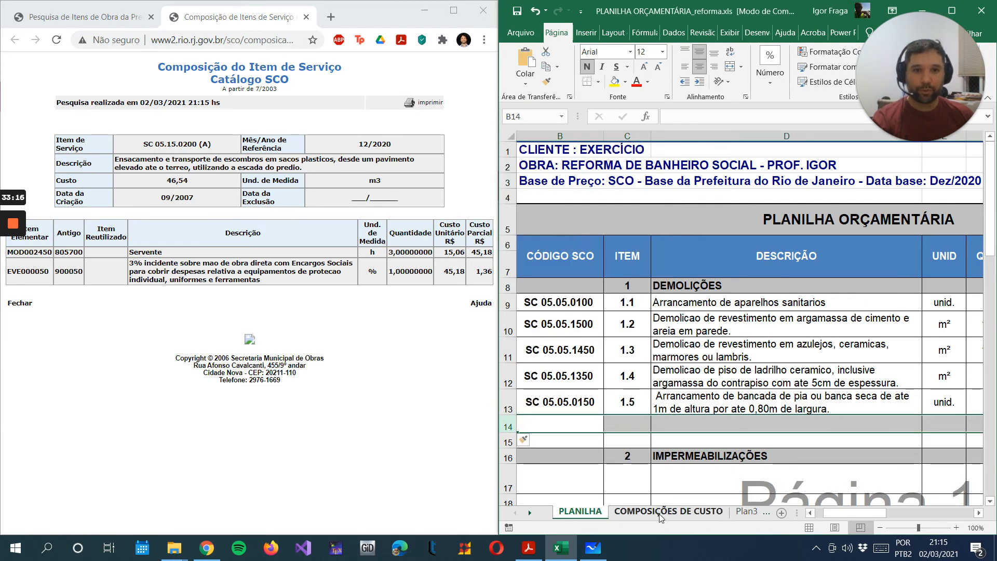
mouse_move(873, 515)
left_mouse_down()
mouse_move(892, 513)
mouse_move(877, 513)
left_mouse_up()
left_click(726, 395)
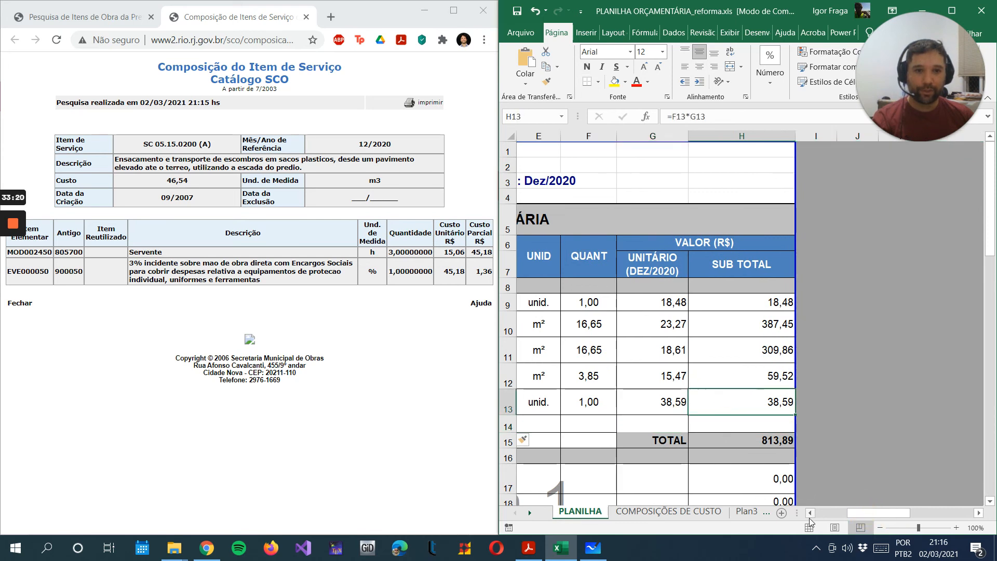
left_click(828, 513)
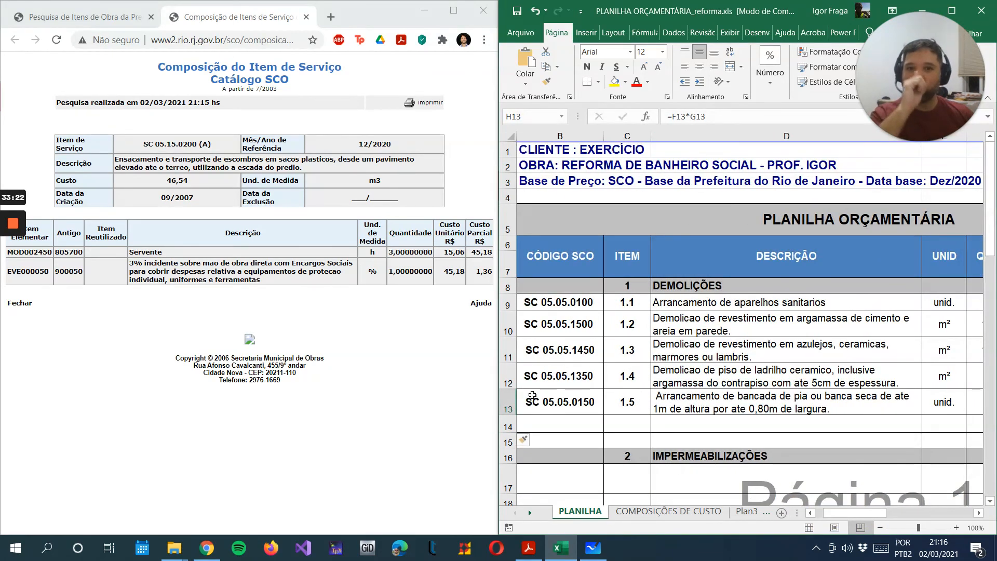
Copy the description of SC 05.15.0200 from Chrome into cell D14 of the Excel budget and remove its leading space
left_click_drag(304, 170, 111, 164)
key("ctrl+c")
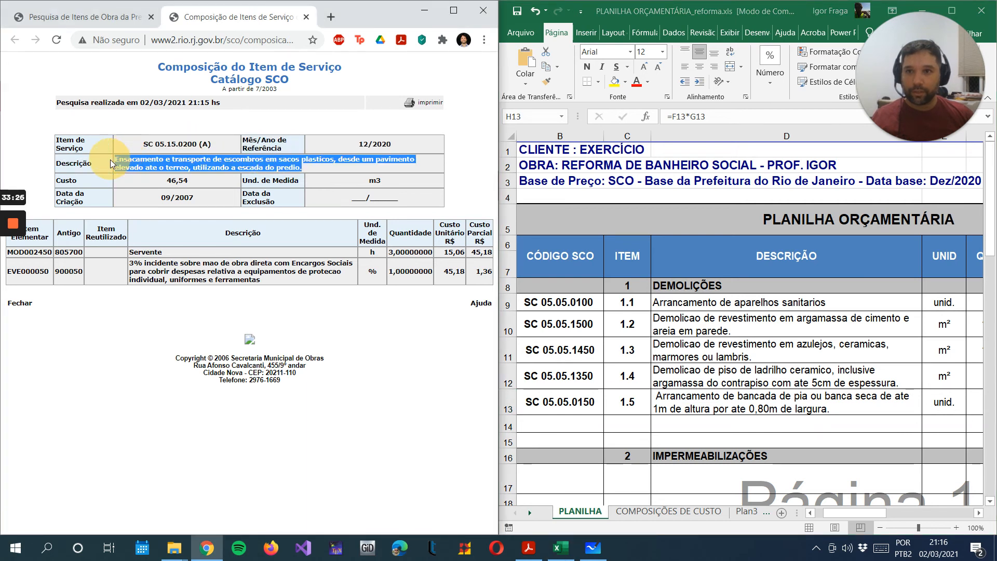
double_click(688, 423)
left_click(539, 424)
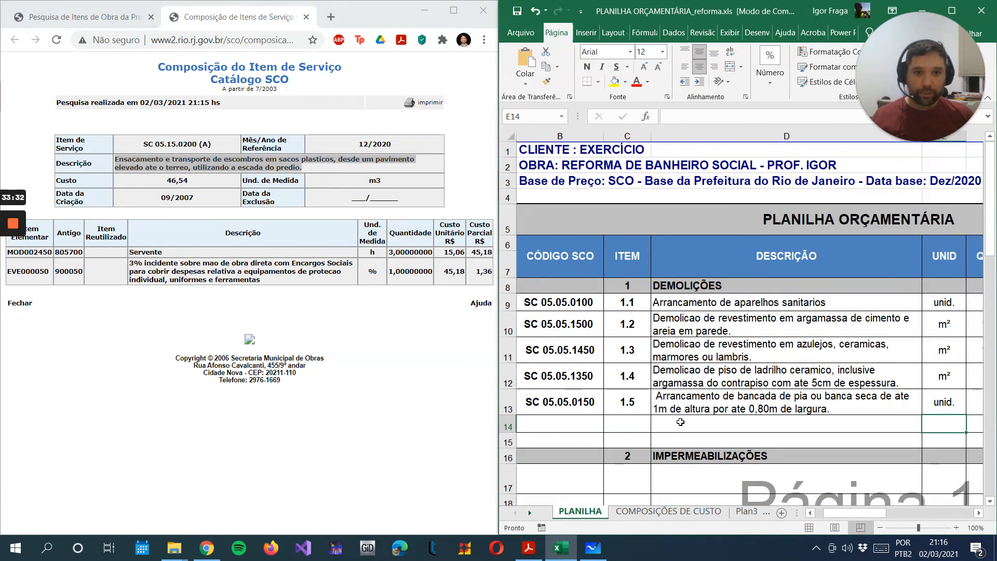
double_click(670, 423)
key("ctrl+v")
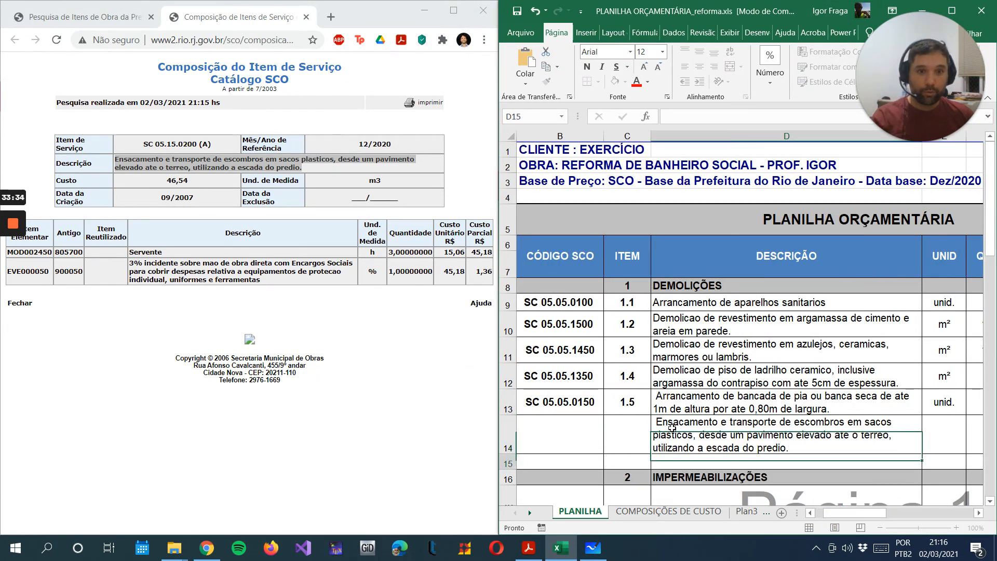
left_click(661, 421)
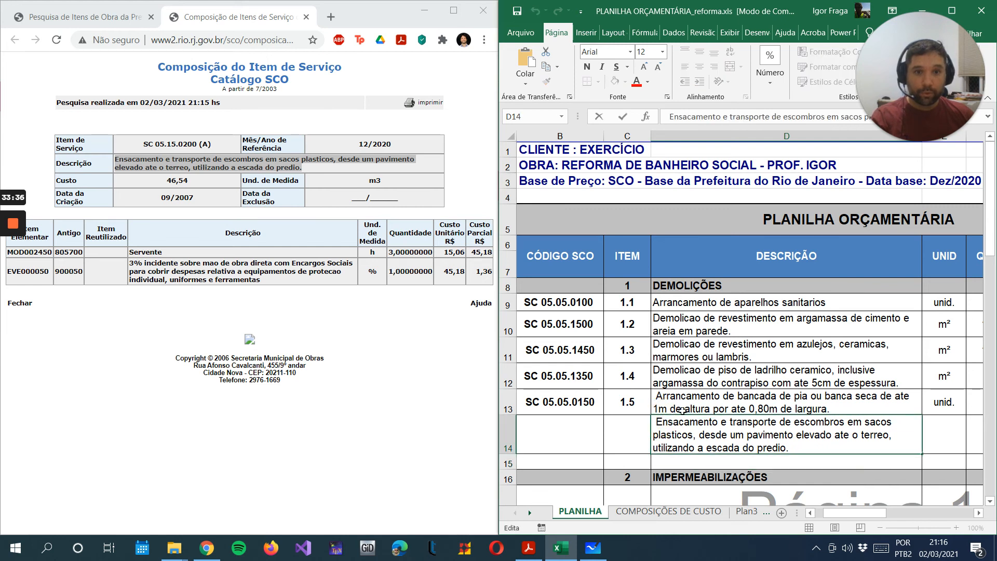
key("BackSpace")
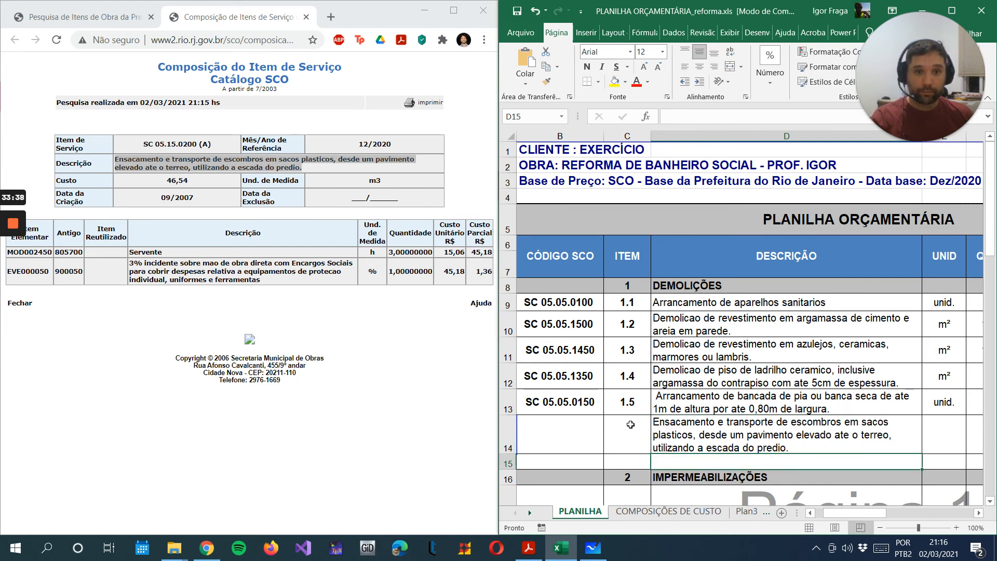
Number the new item 1.6 in C14 and copy the code SC 05.15.0200 from the Chrome page into B14
left_click(623, 433)
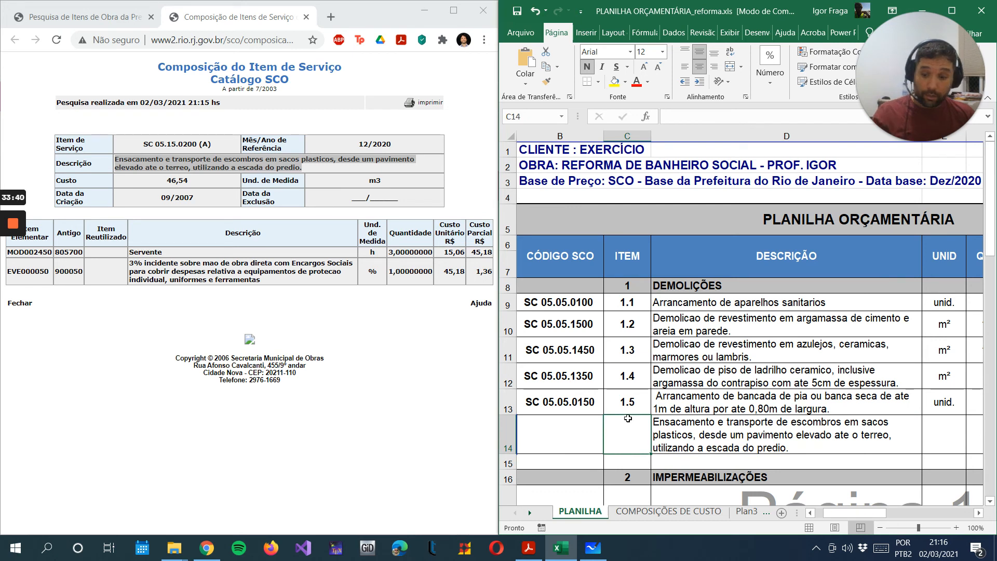
type("1.6")
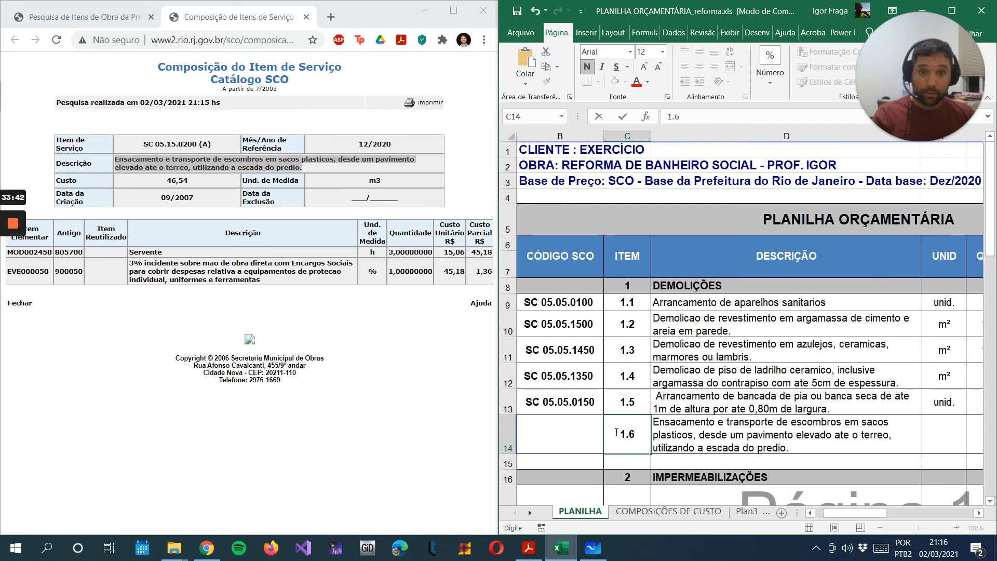
key("Return")
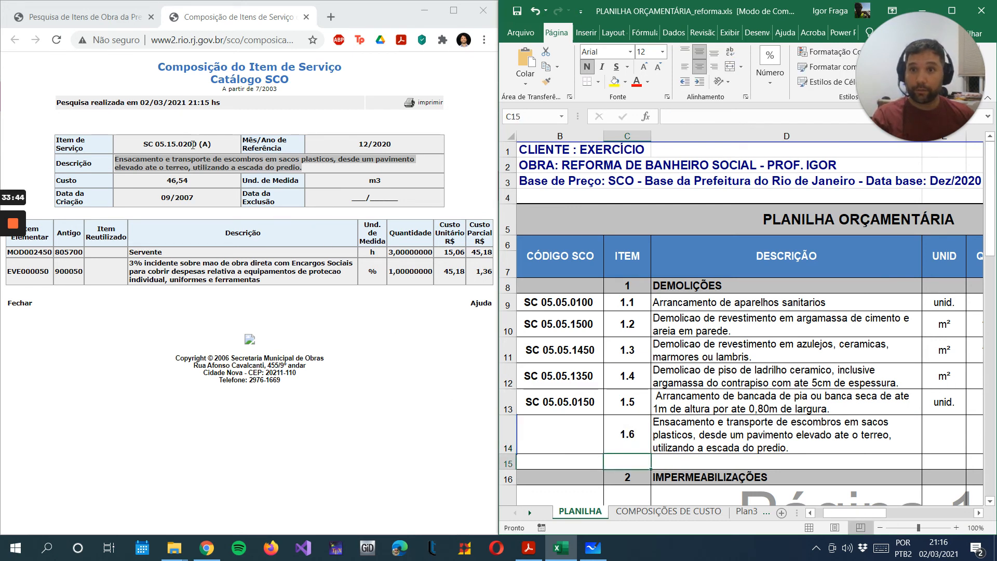
left_click_drag(196, 144, 143, 146)
key("ctrl+c")
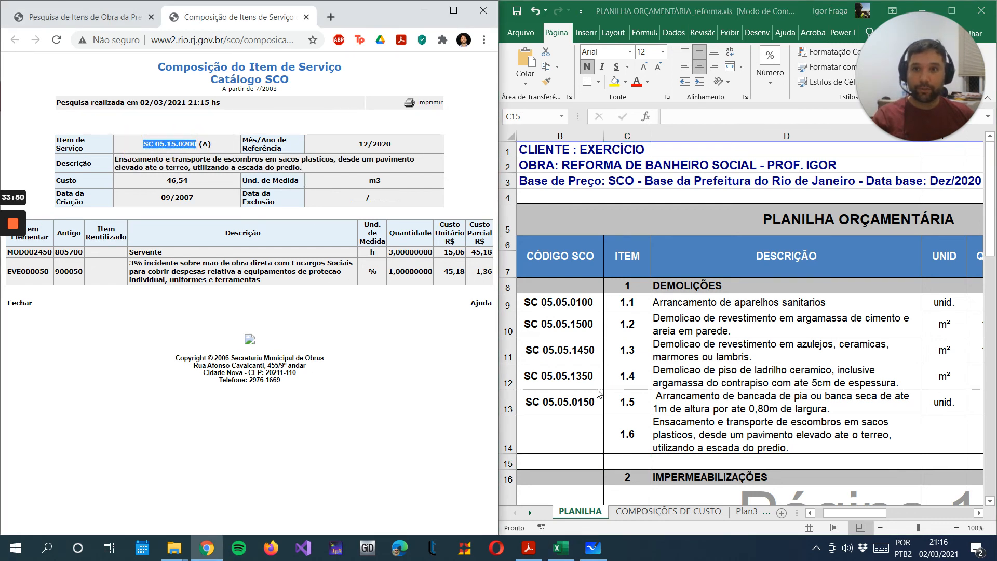
left_click(574, 429)
double_click(558, 436)
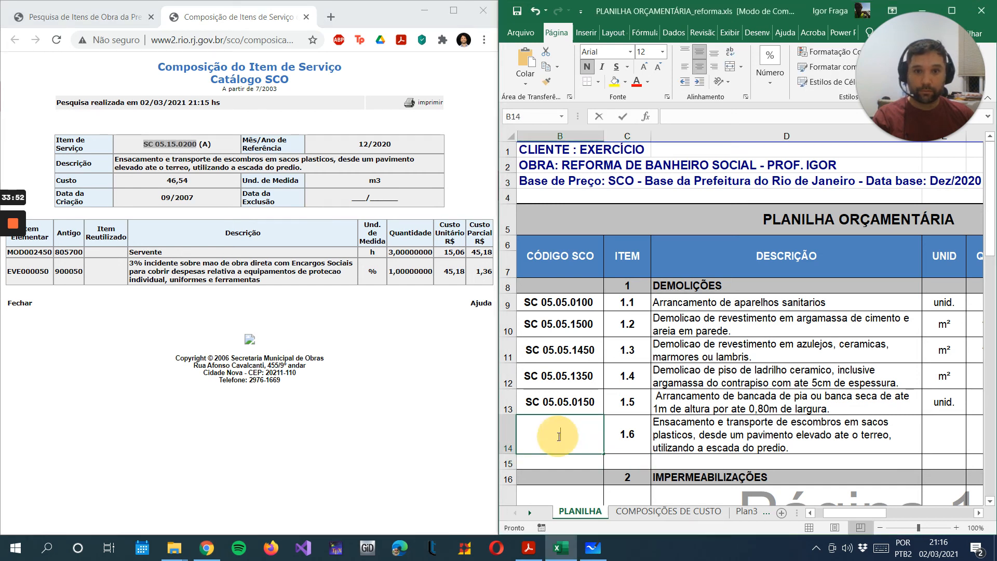
key("ctrl+v")
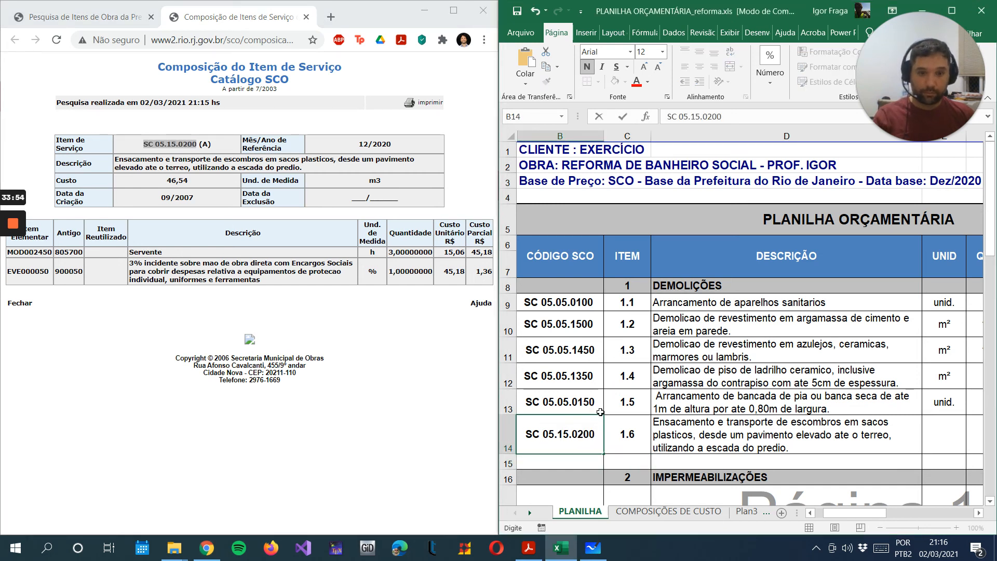
key("Return")
Set the unit of item 1.6 to m³ in cell E14
left_click(937, 436)
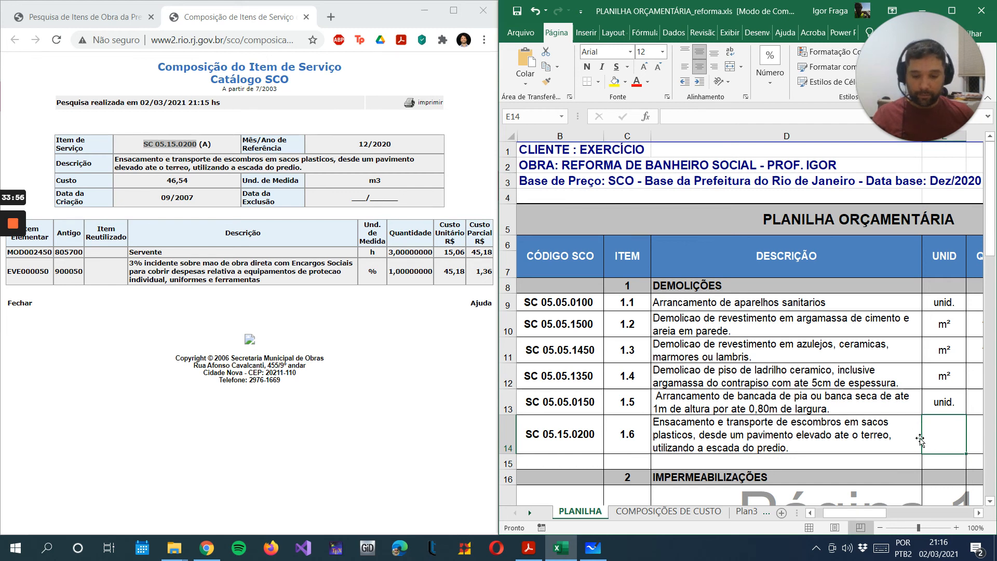
type("m³")
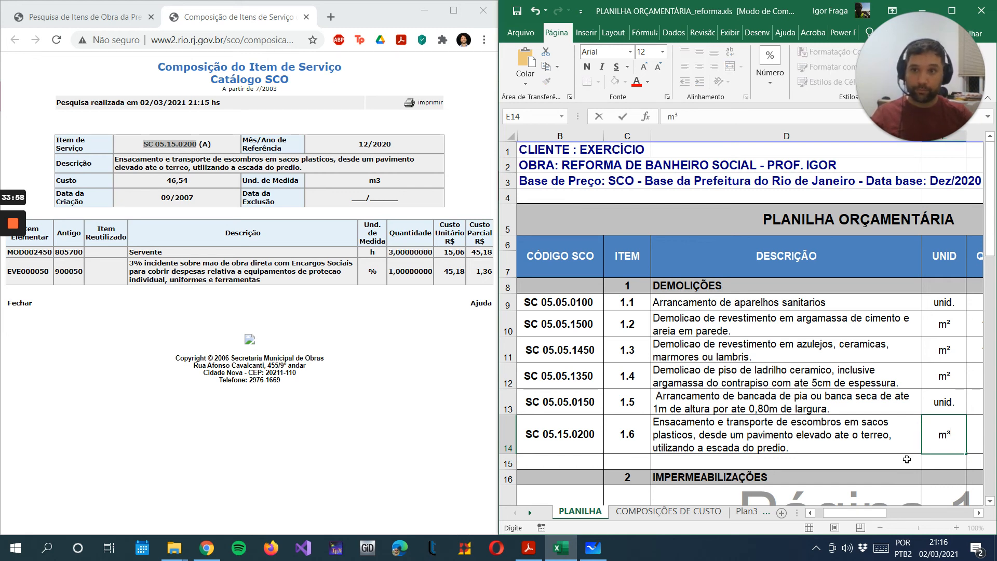
key("Tab")
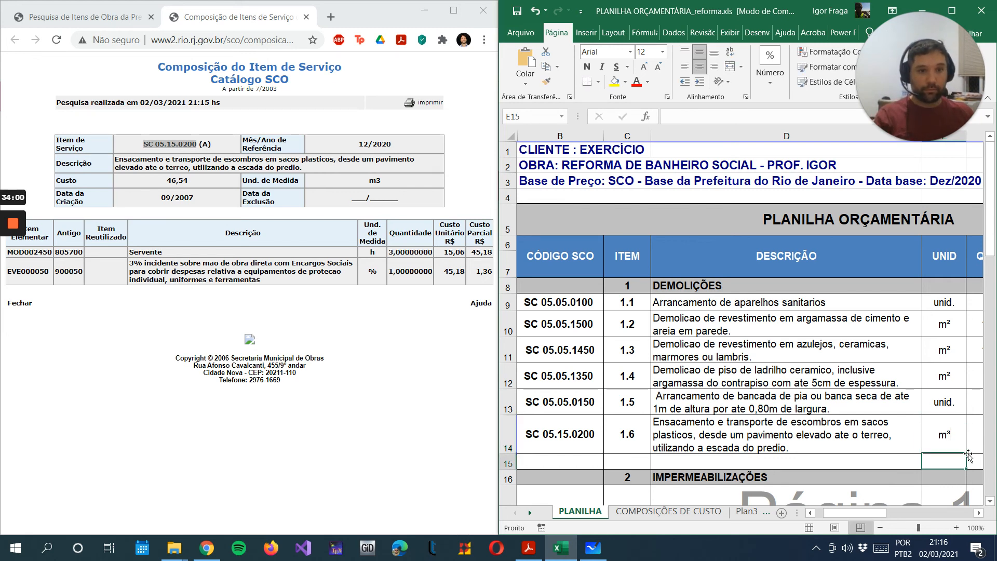
Calculate the debris quantity of item 1.6 in cell F14 with the formula =F12*0,07+F10*0,05
left_click_drag(833, 511, 856, 513)
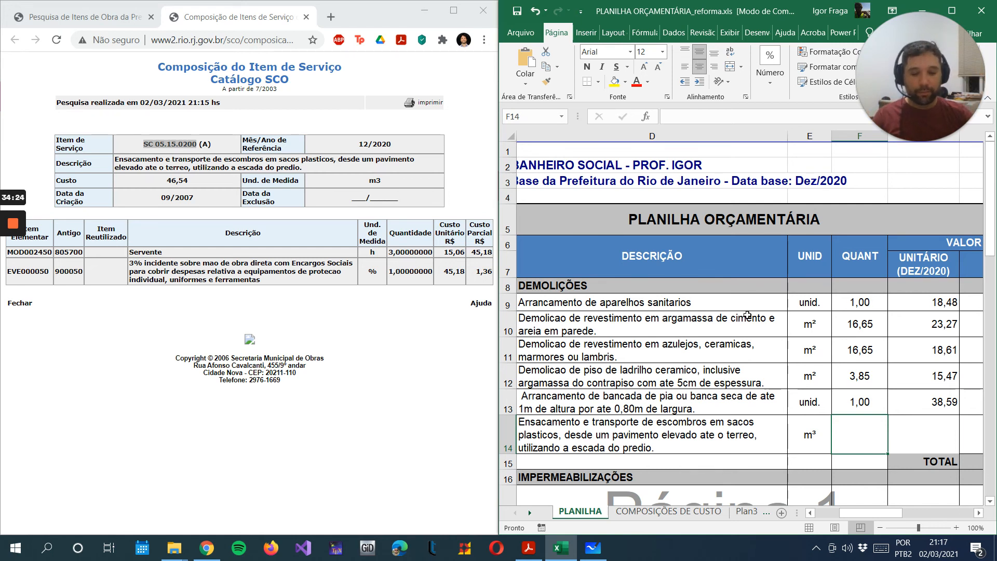
type("=")
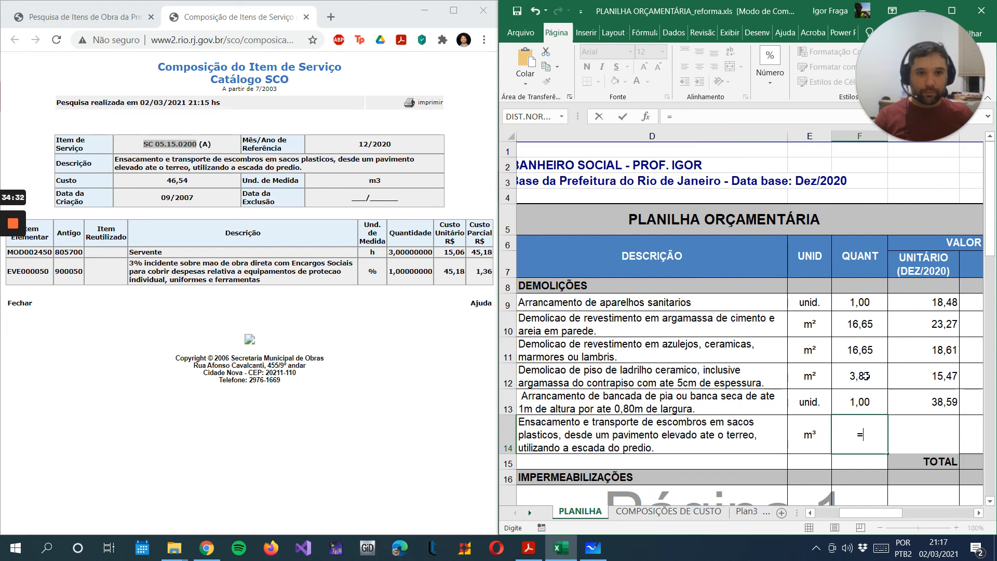
left_click(864, 376)
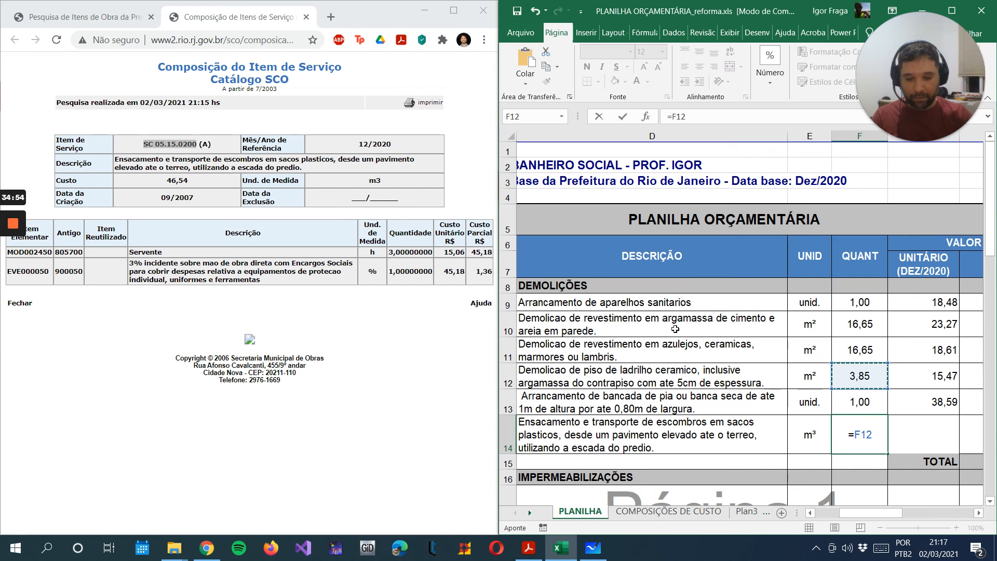
type("8")
key("BackSpace")
type("*")
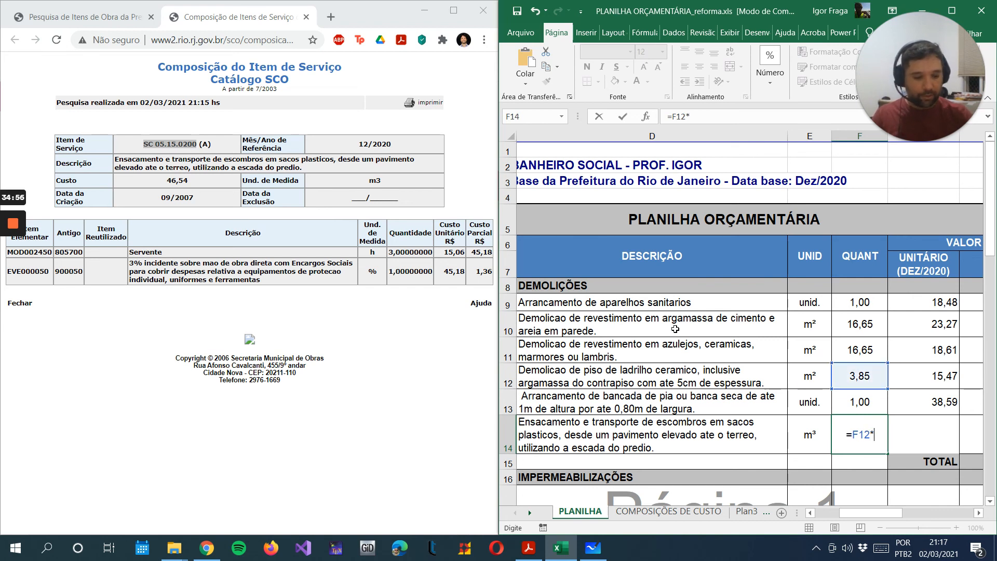
type("0,07")
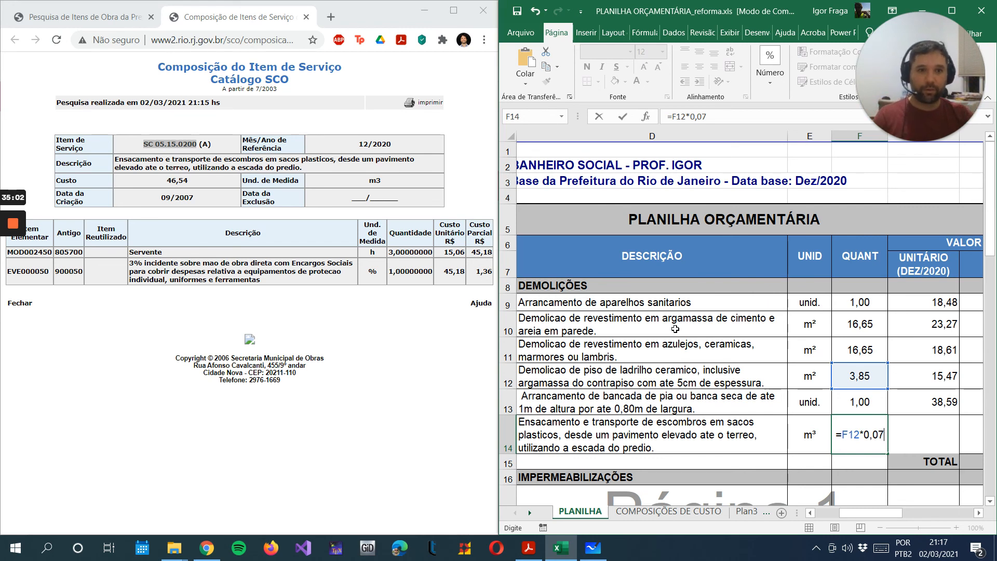
type("+")
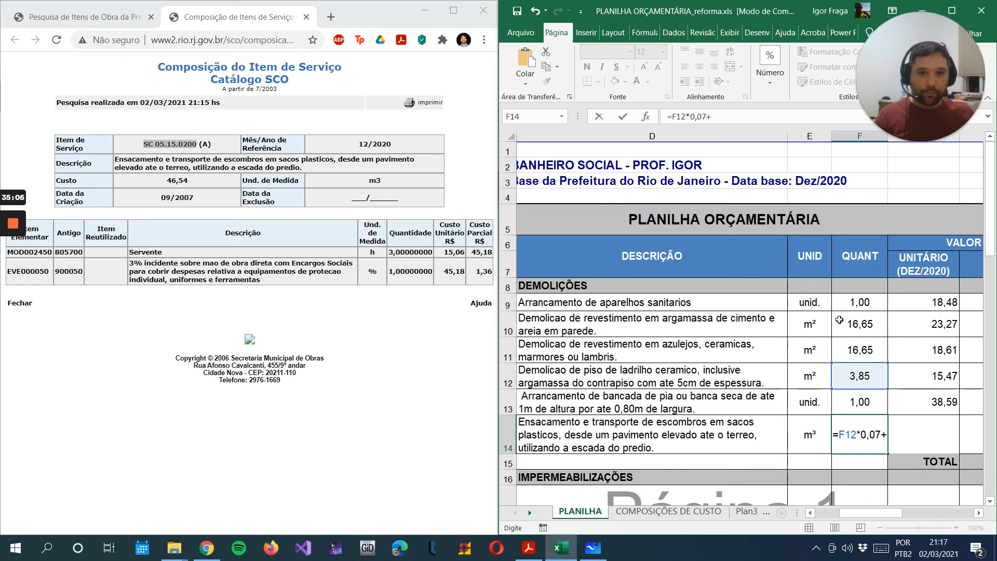
left_click(869, 326)
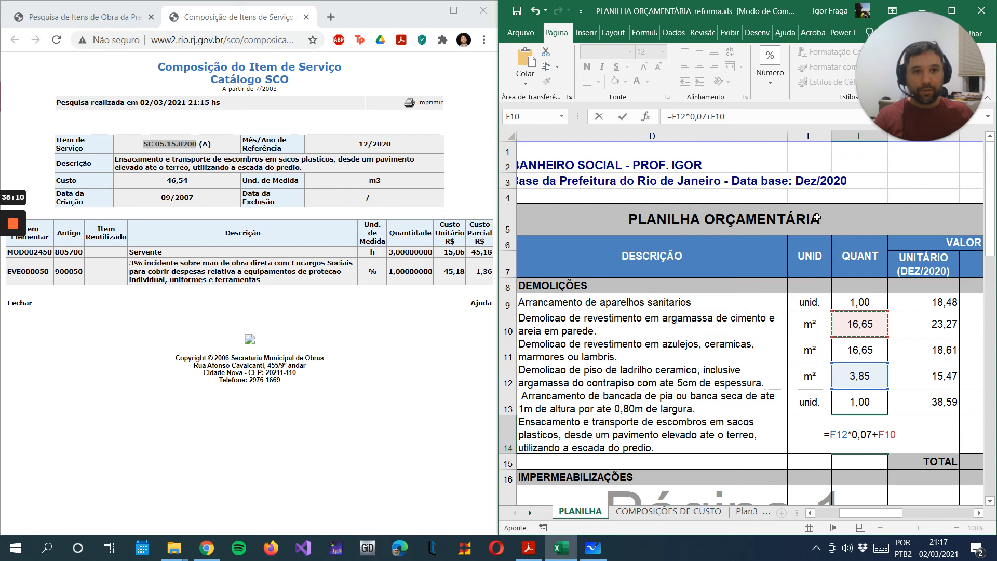
type("*")
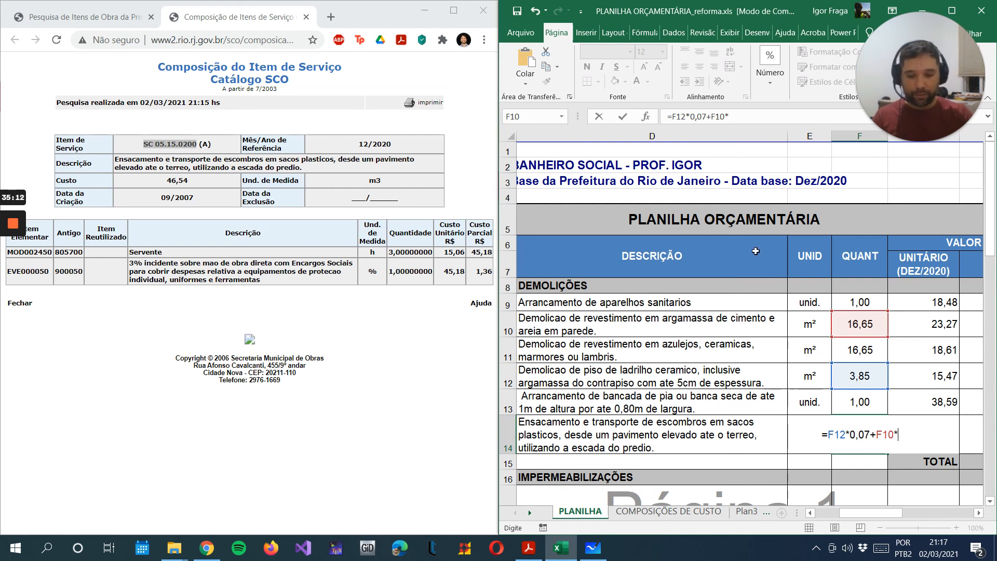
type("0,0")
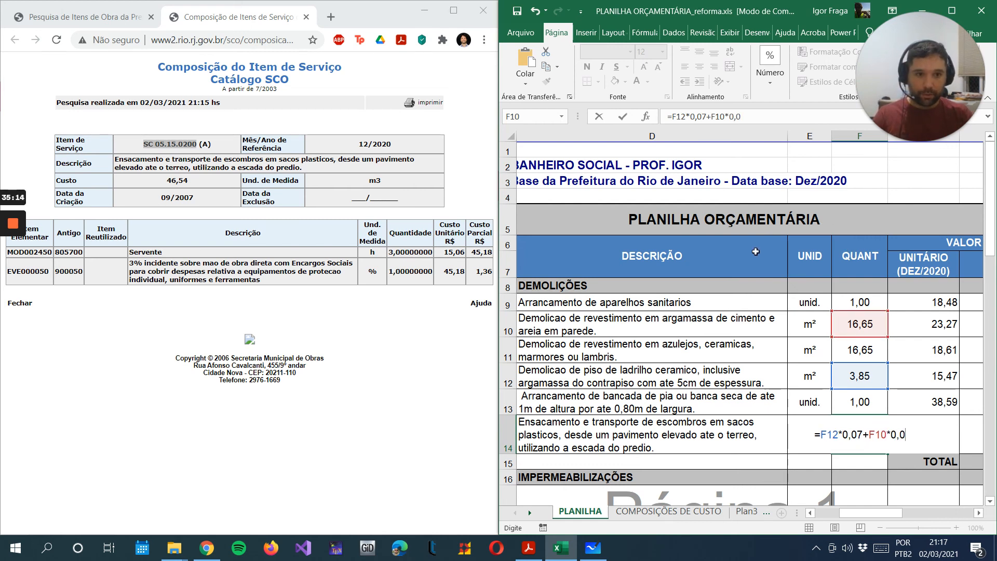
type("5")
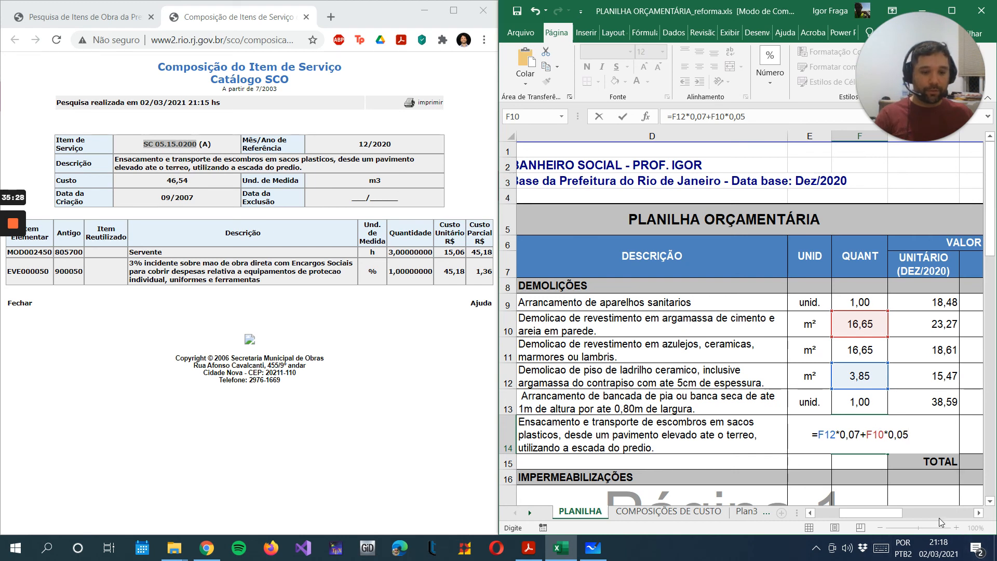
key("Return")
Enclose the sum in F14's formula in parentheses, multiply it by 1,50 and start another addend after F10*0,05 inside the parentheses
left_click(856, 435)
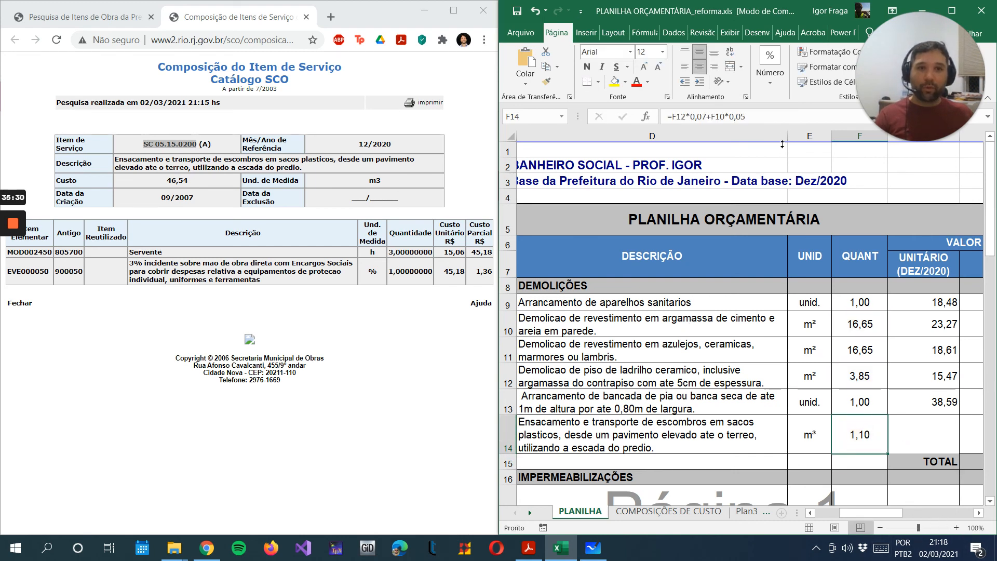
left_click(778, 114)
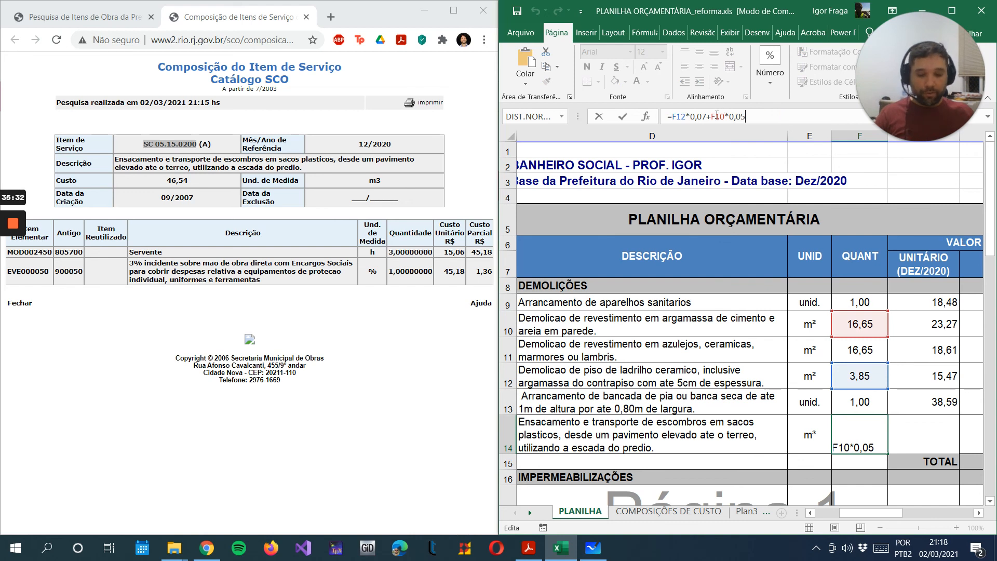
type(")")
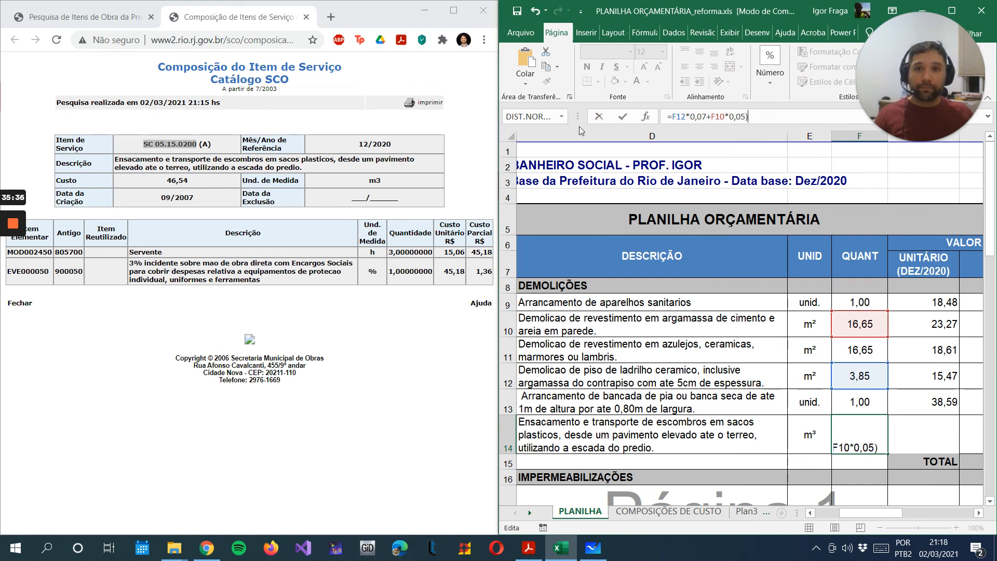
left_click(675, 117)
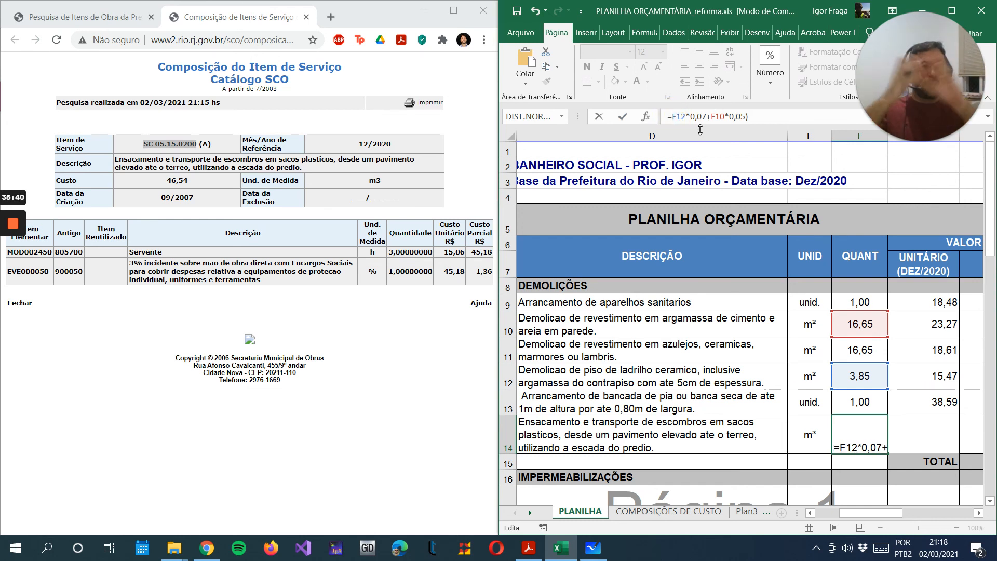
type("(")
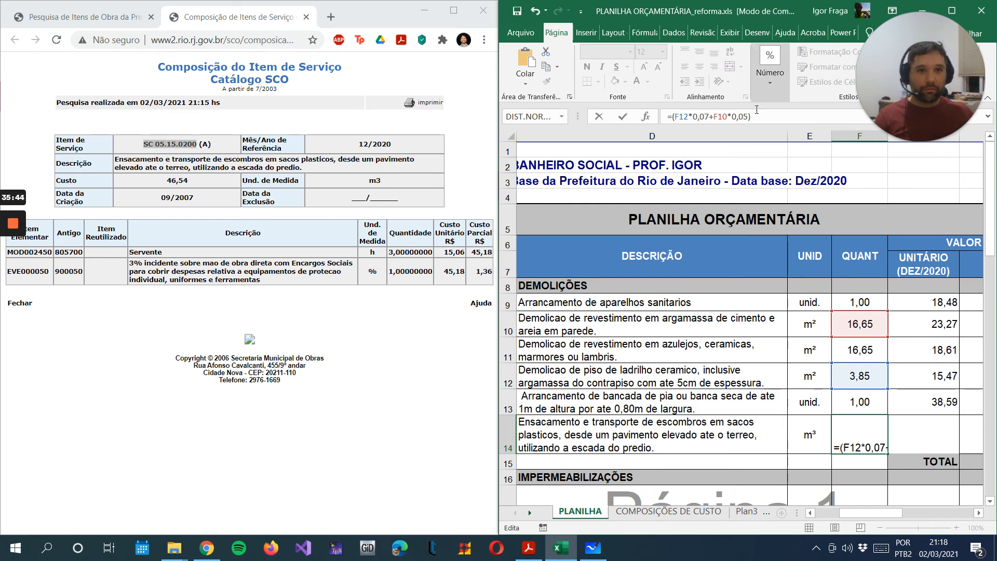
left_click(760, 119)
type("*")
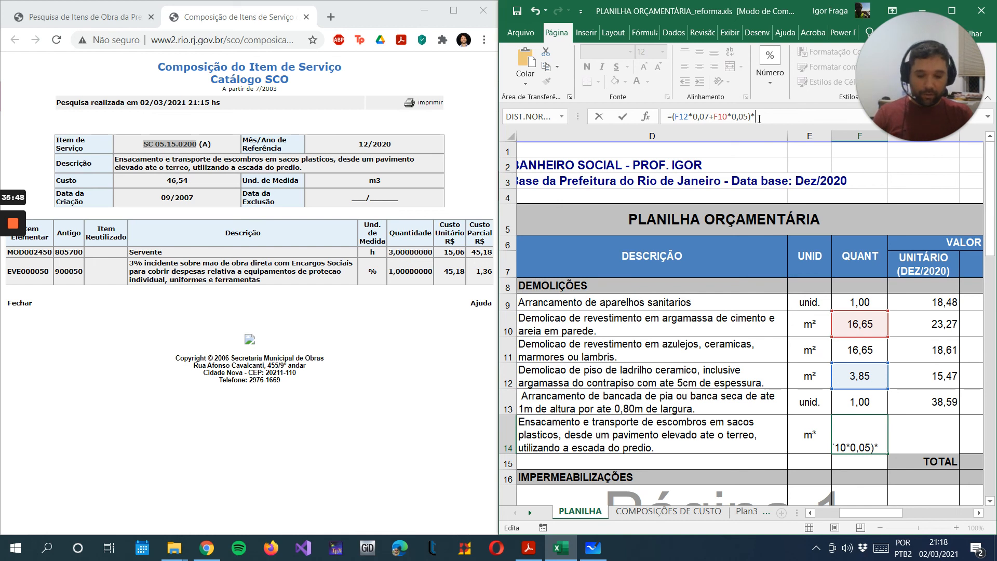
type("1,50")
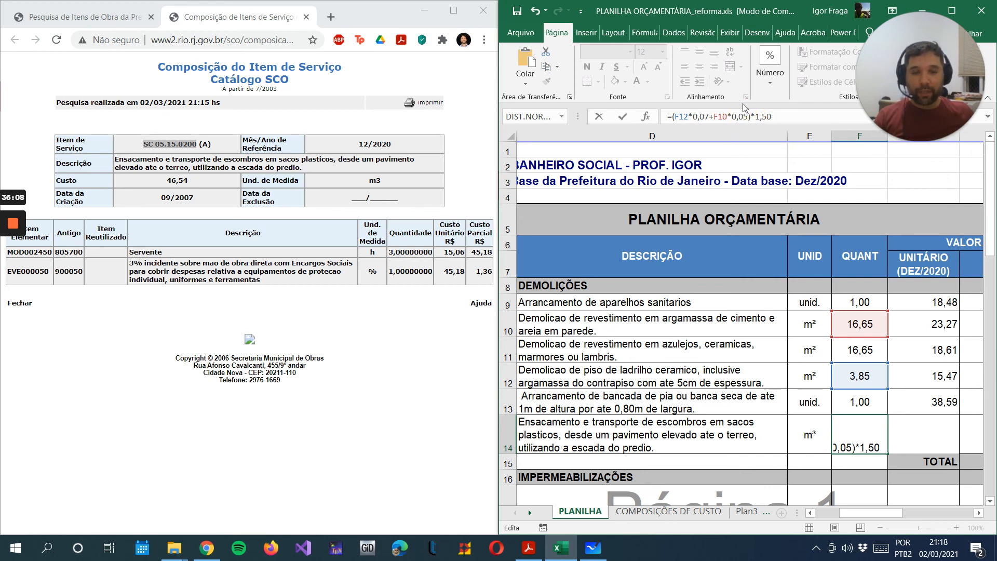
type("+")
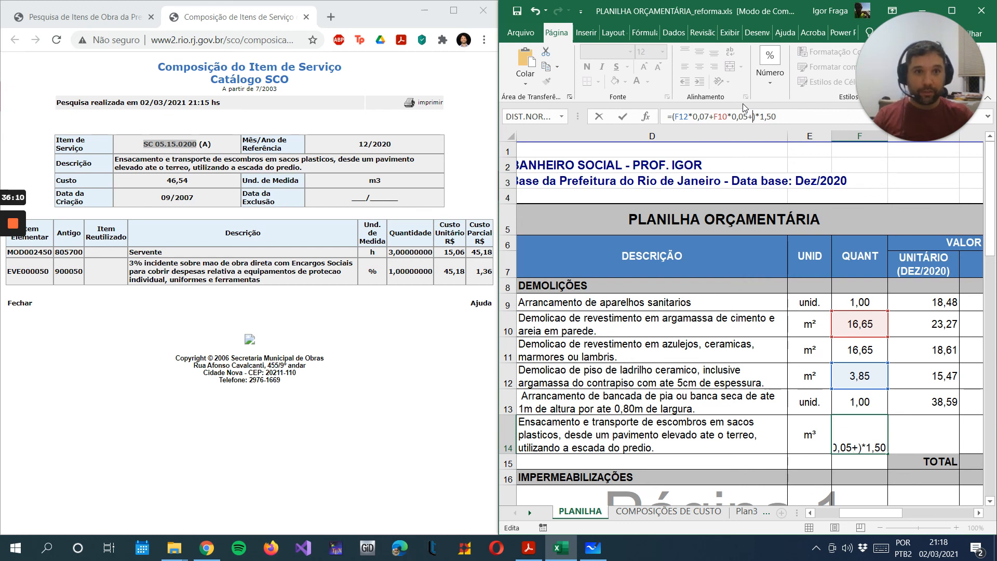